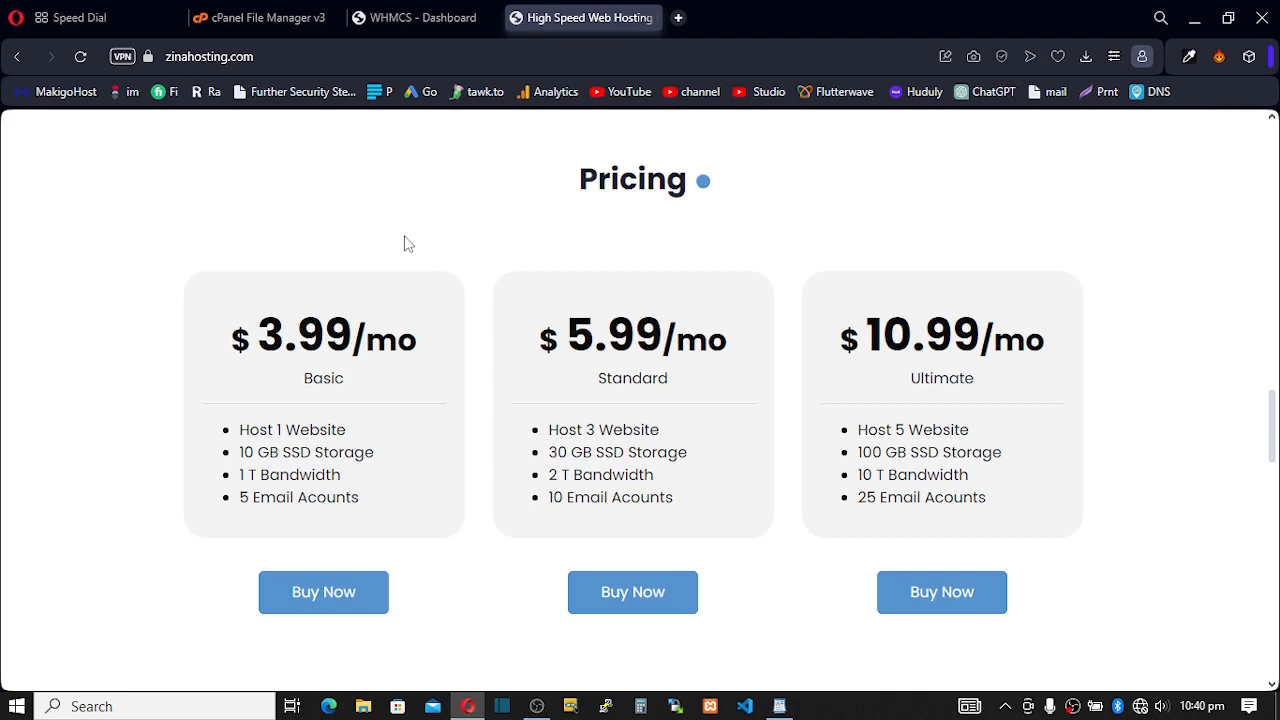
Step: Switch to the WHMCS dashboard, open the Products/Services setup in the system settings, and confirm access with the administrator password
{"action": "left_click", "coordinate": [405, 25]}
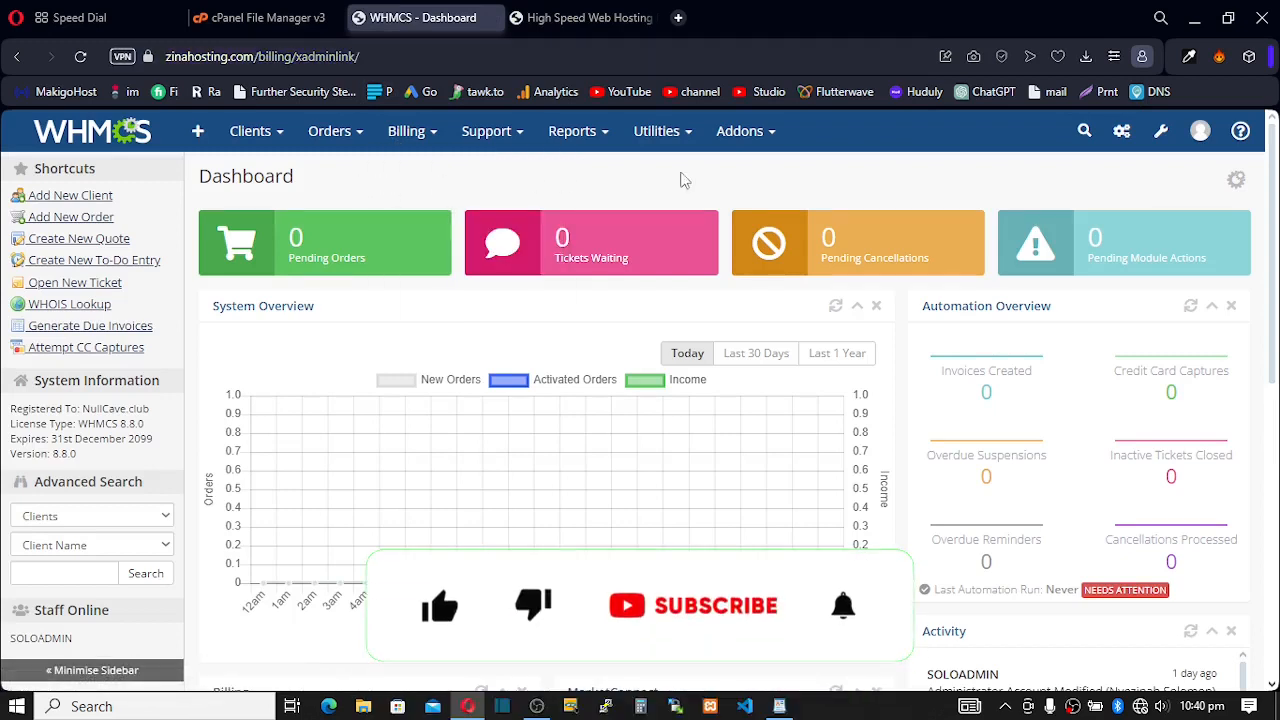
{"action": "mouse_move", "coordinate": [1163, 134]}
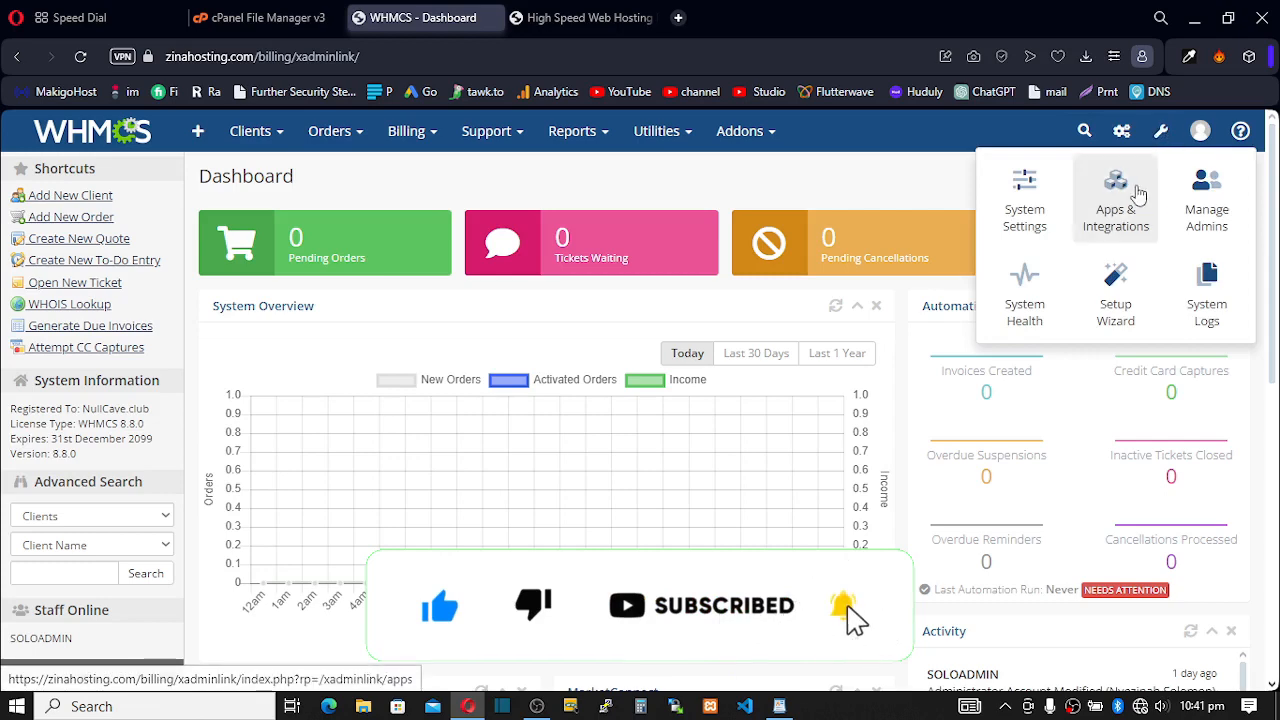
{"action": "left_click", "coordinate": [1022, 214]}
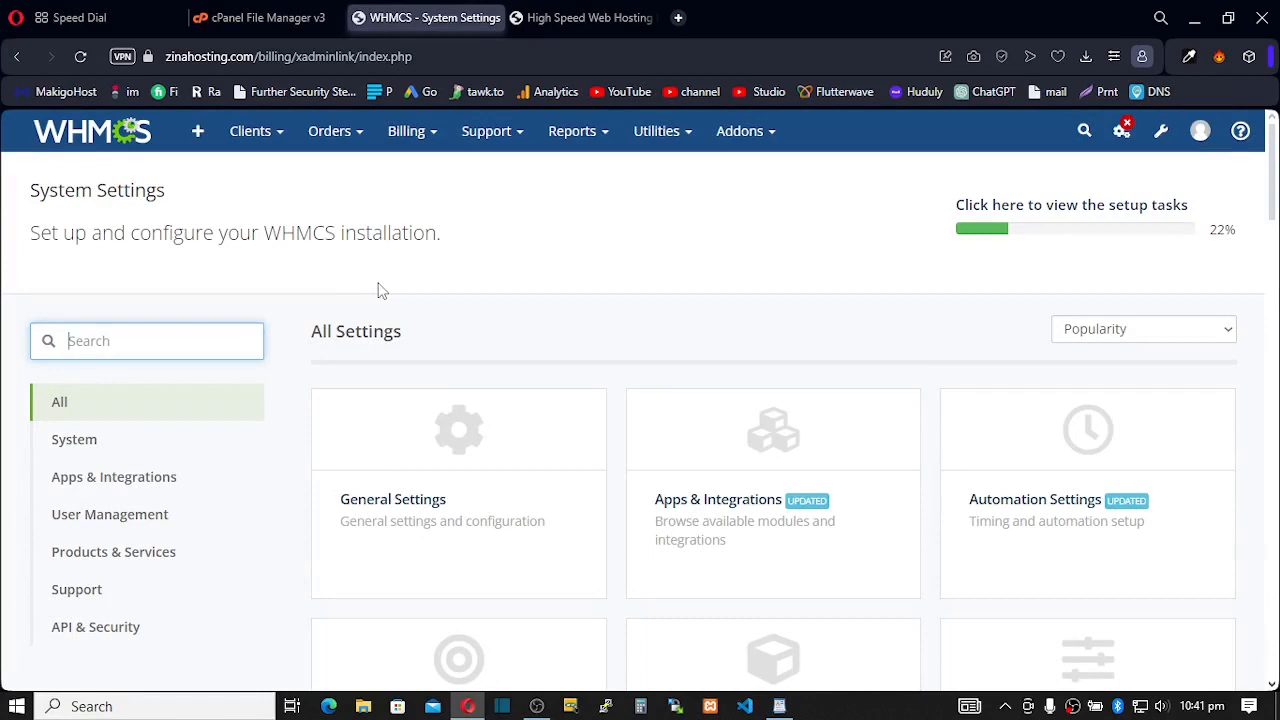
{"action": "left_click", "coordinate": [101, 559]}
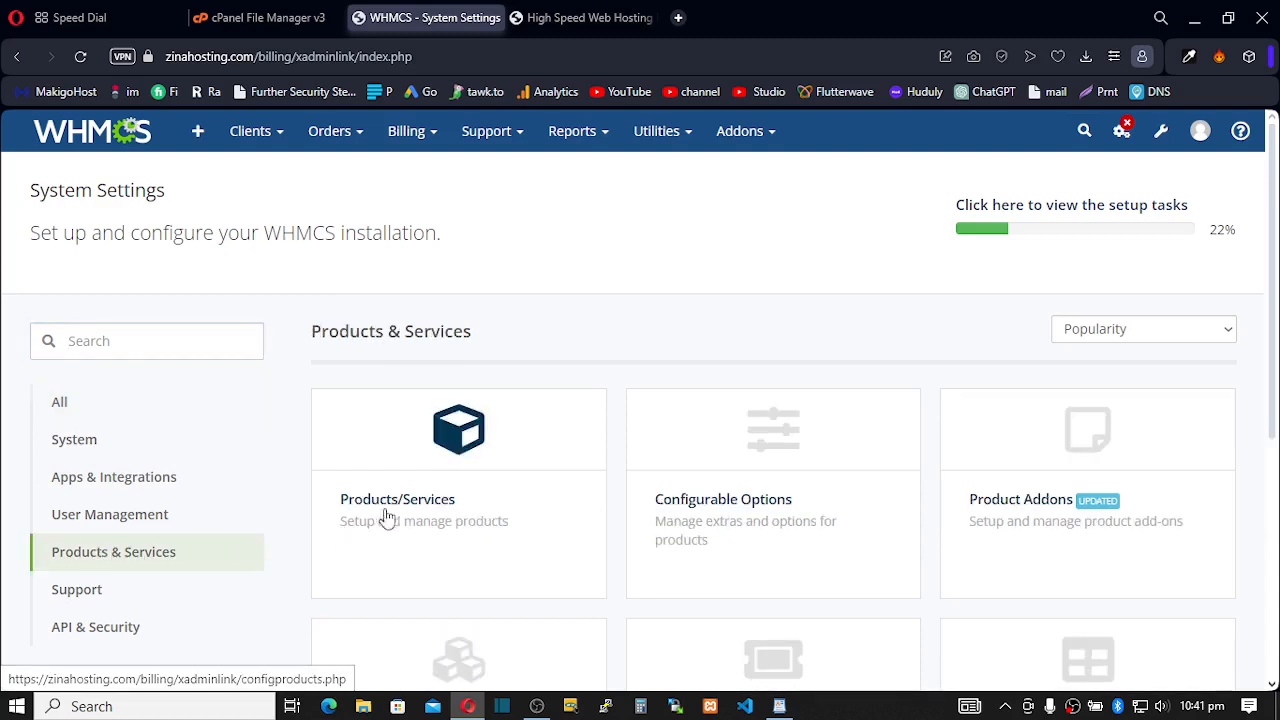
{"action": "left_click", "coordinate": [457, 474]}
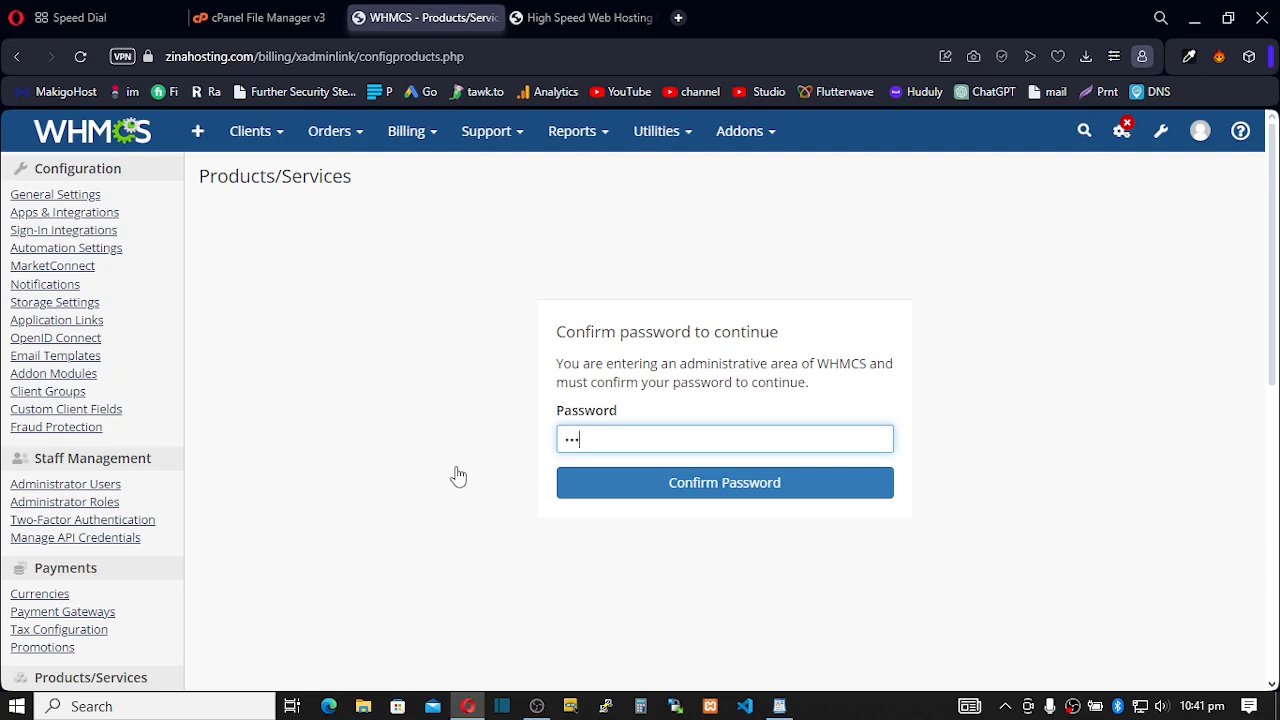
{"action": "type", "text": "*"}
{"action": "left_click", "coordinate": [654, 488]}
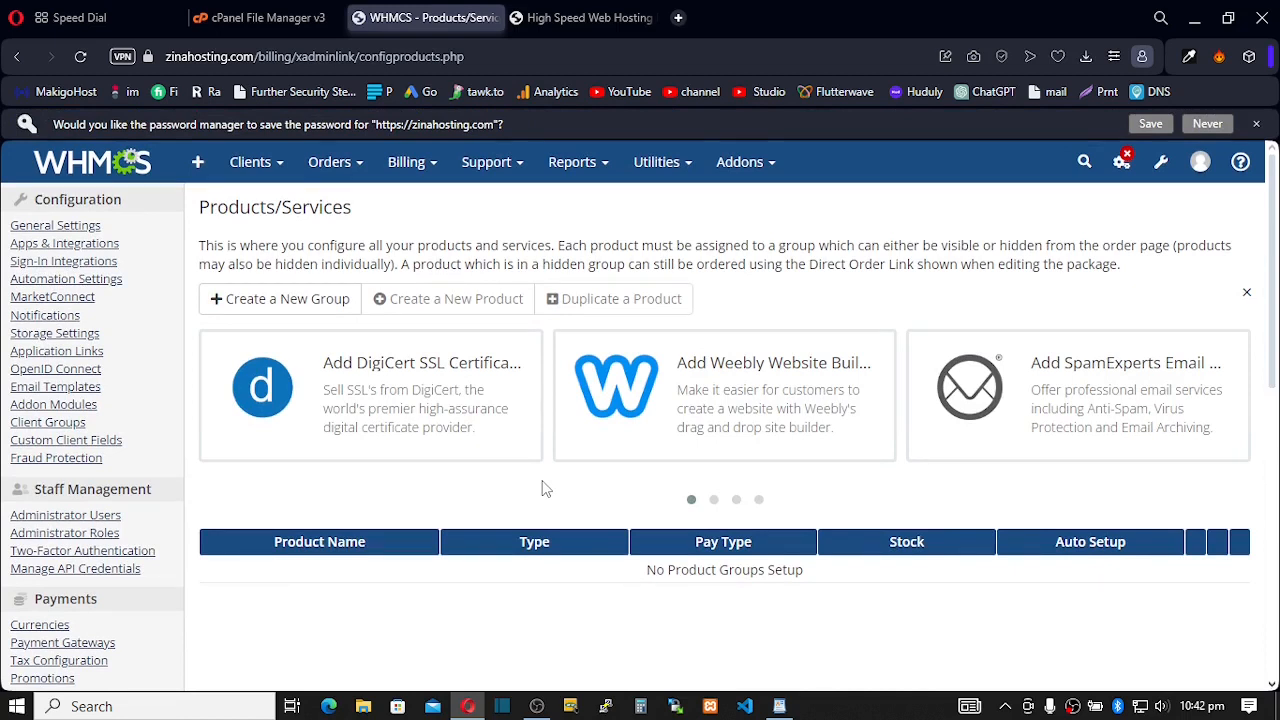
Step: Start a new product group and name it "Shared Hosting"
{"action": "left_click", "coordinate": [264, 306]}
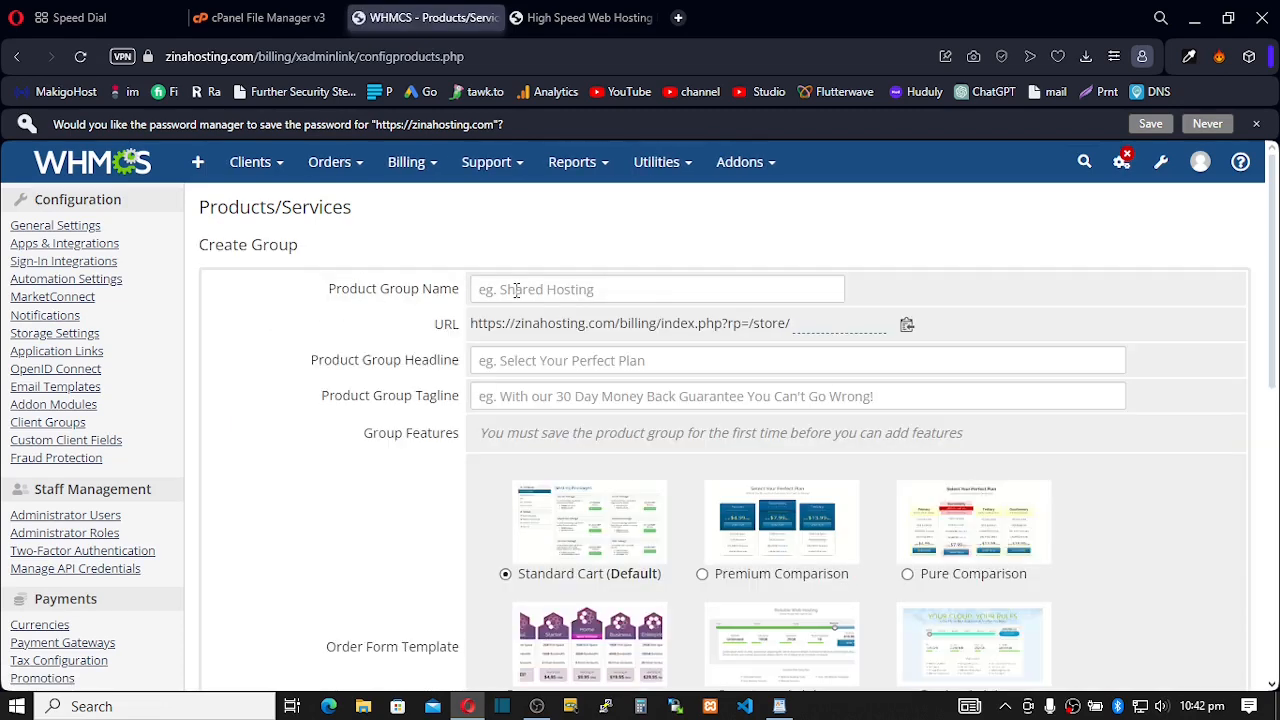
{"action": "left_click", "coordinate": [516, 290]}
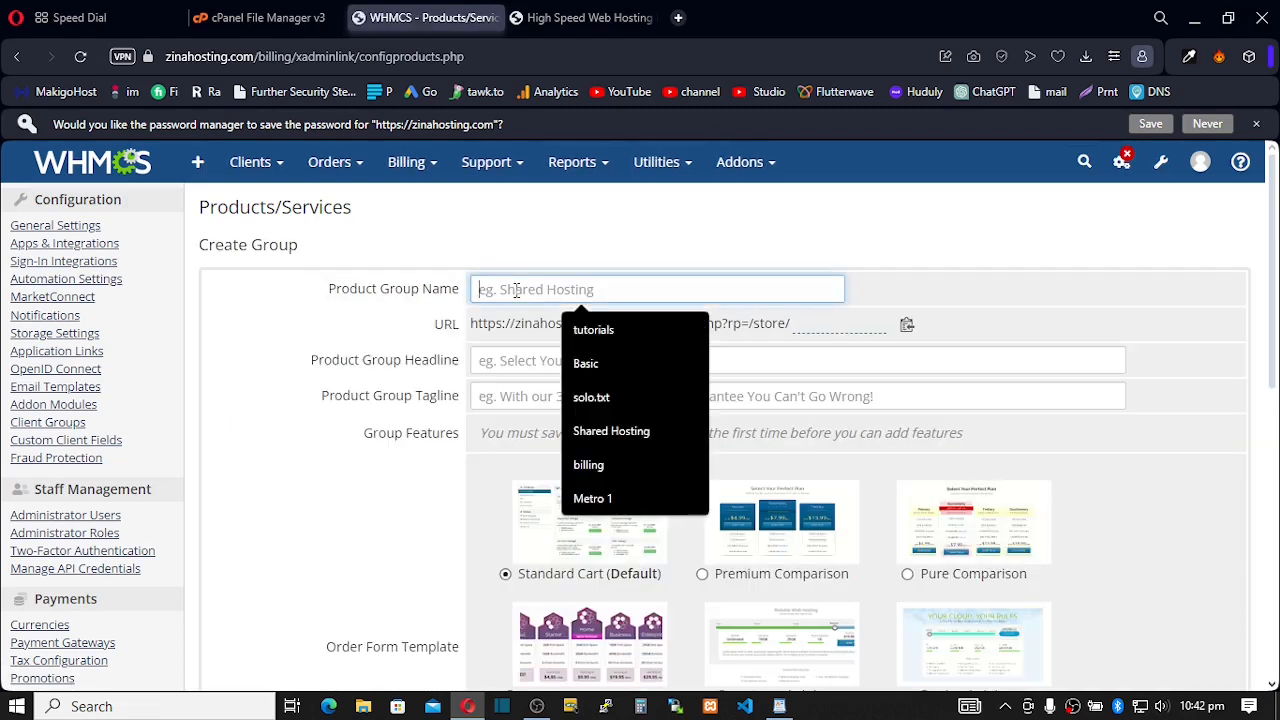
{"action": "type", "text": "SA"}
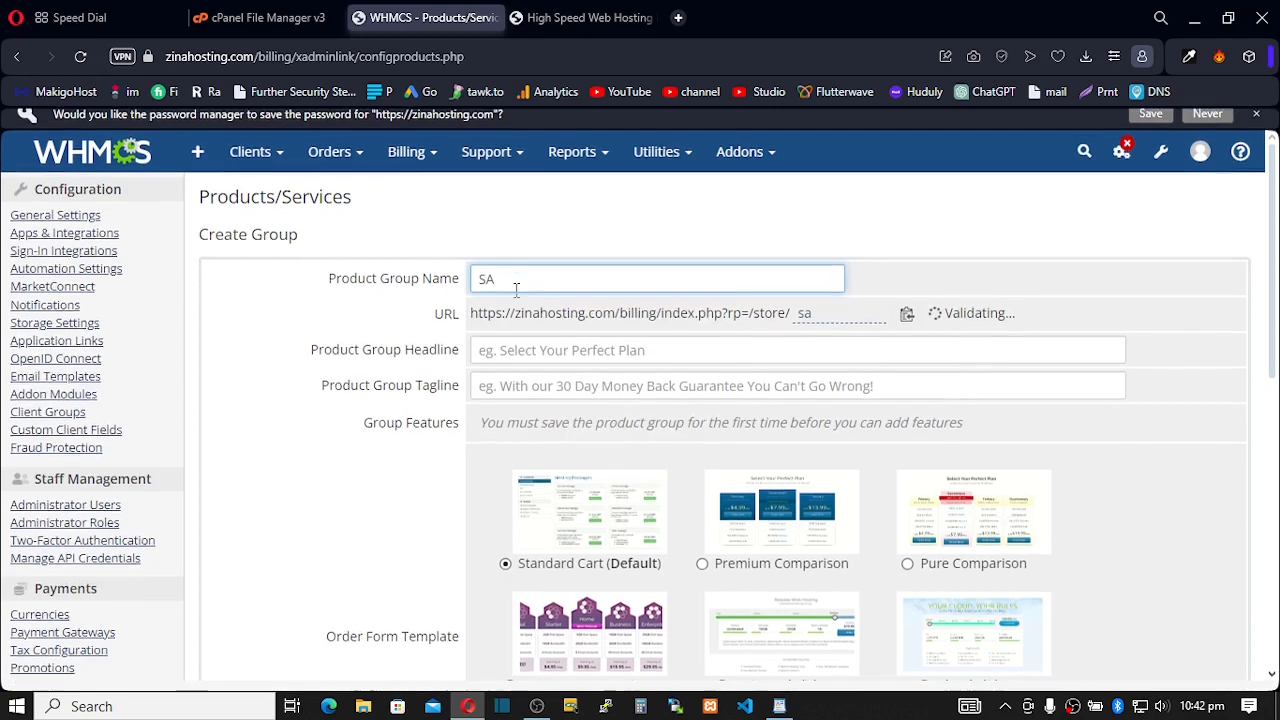
{"action": "key", "text": "BackSpace"}
{"action": "type", "text": "hared Hosting"}
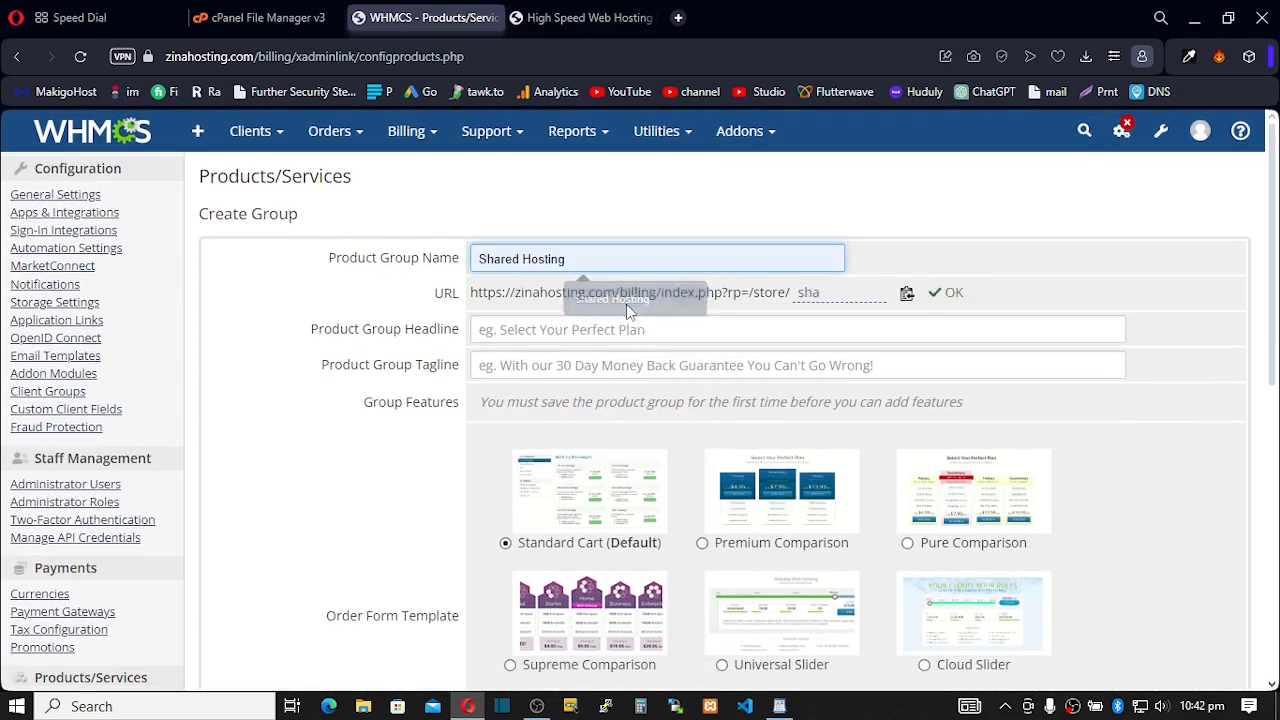
{"action": "left_click", "coordinate": [625, 303]}
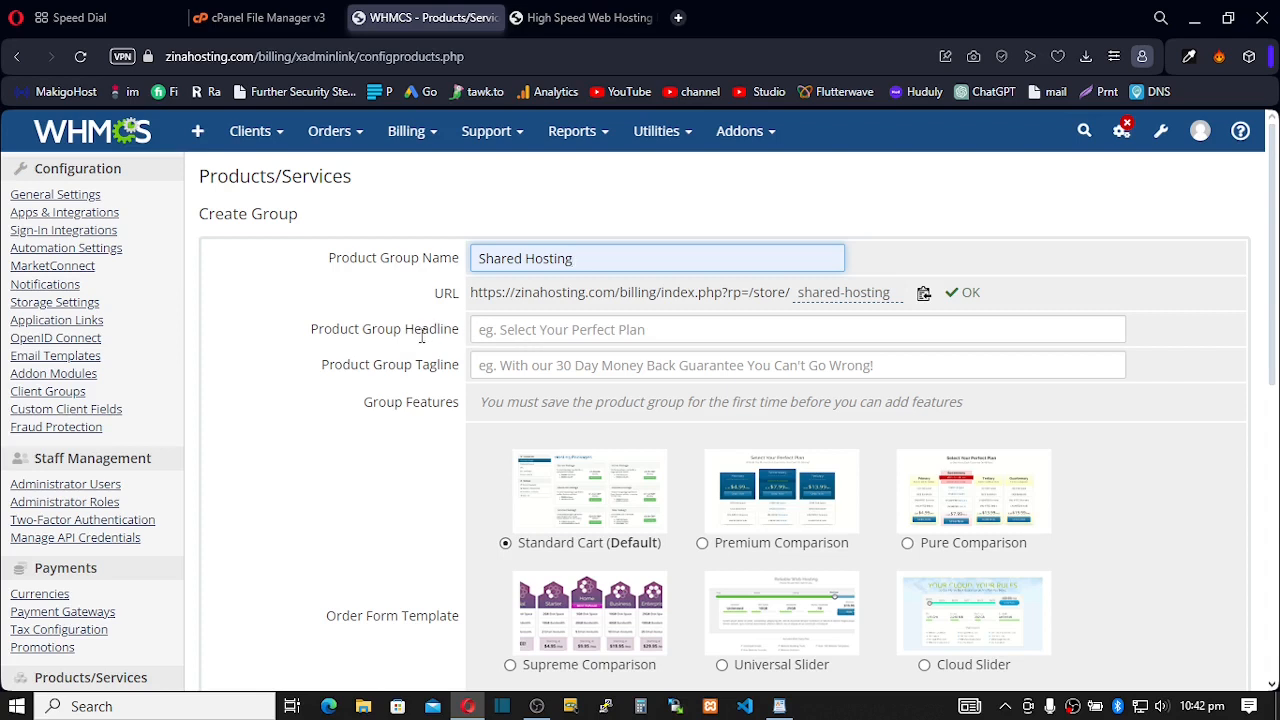
Step: Set the product group headline to "Select a Hosting Package"
{"action": "left_click", "coordinate": [509, 331]}
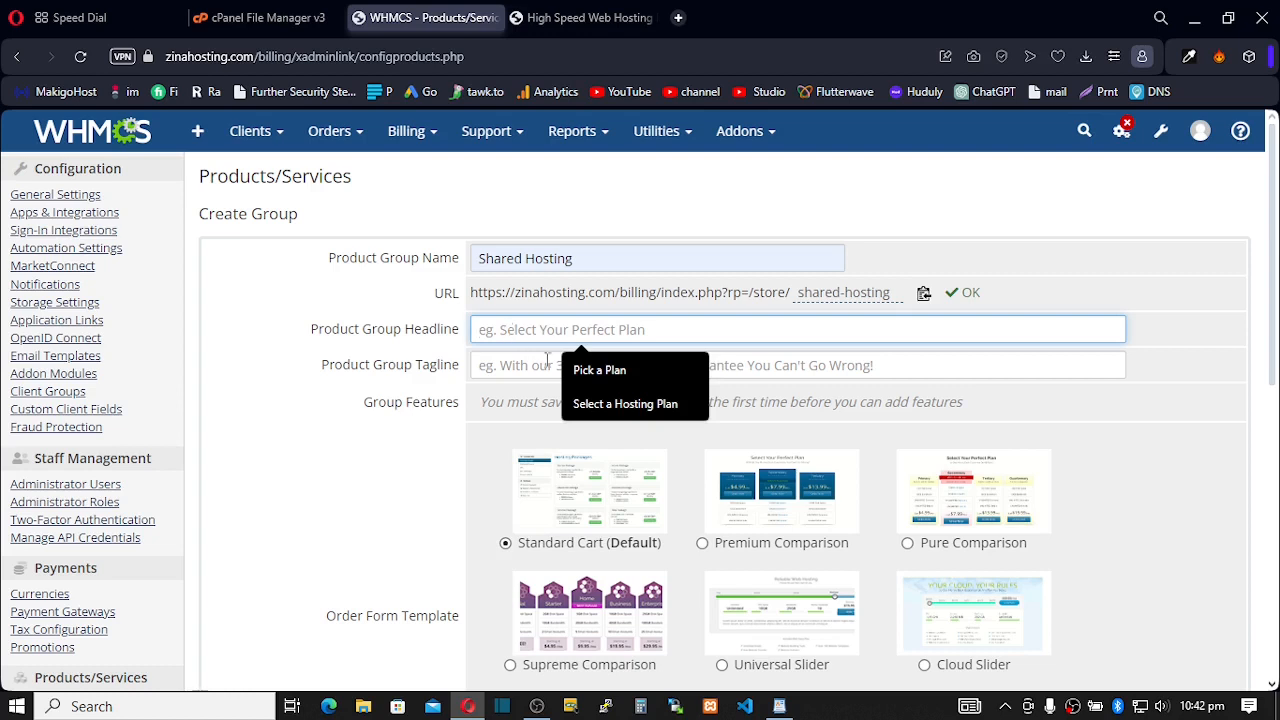
{"action": "left_click", "coordinate": [605, 403]}
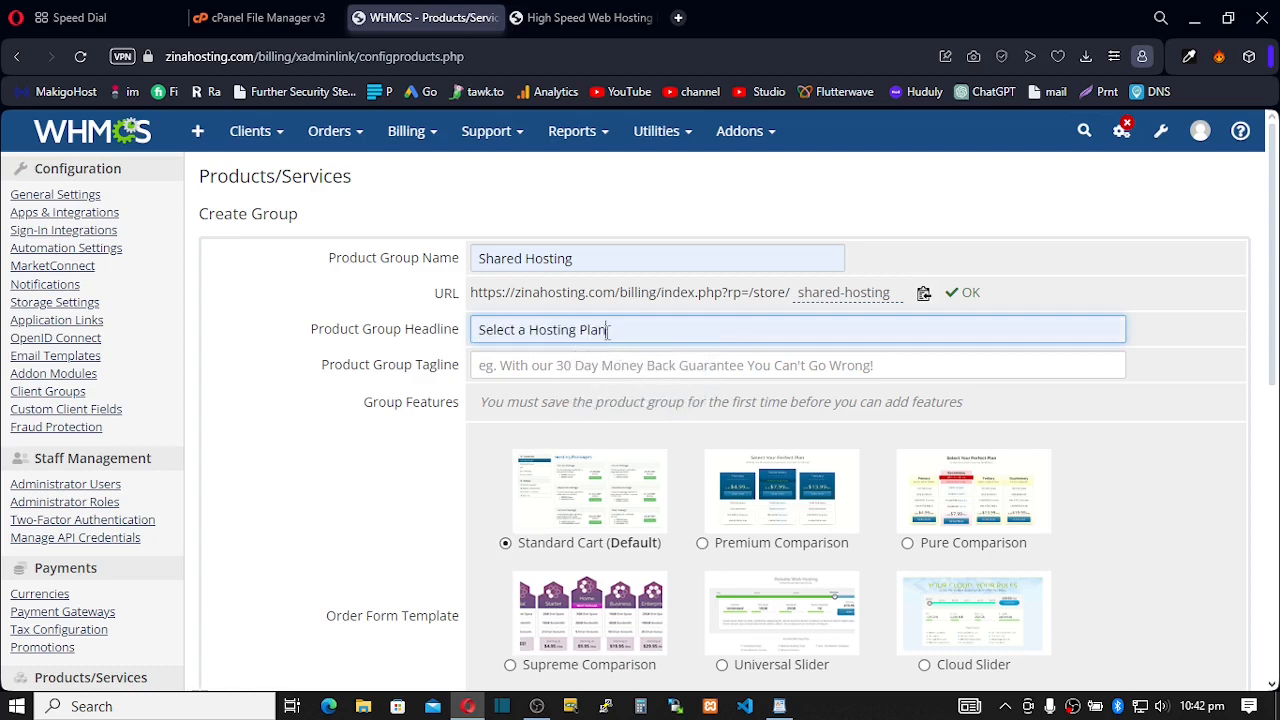
{"action": "key", "text": "BackSpace"}
{"action": "key", "text": "BackSpace"}
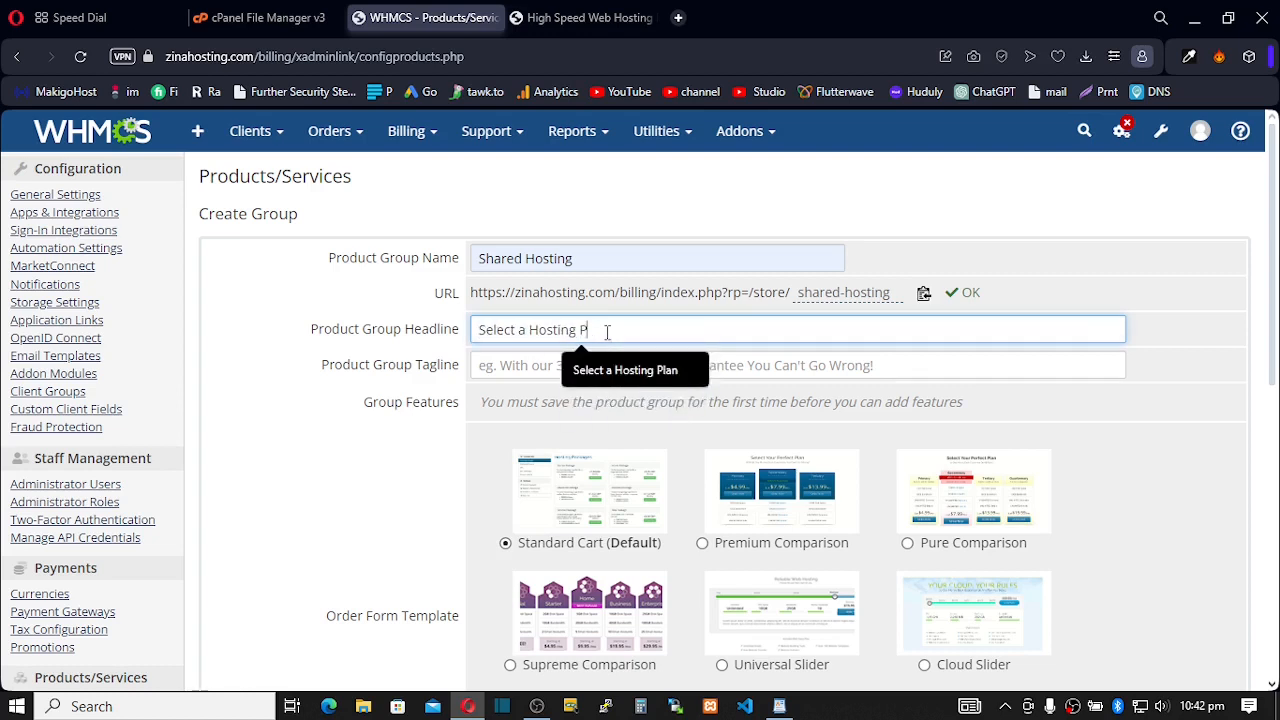
{"action": "type", "text": "ackage"}
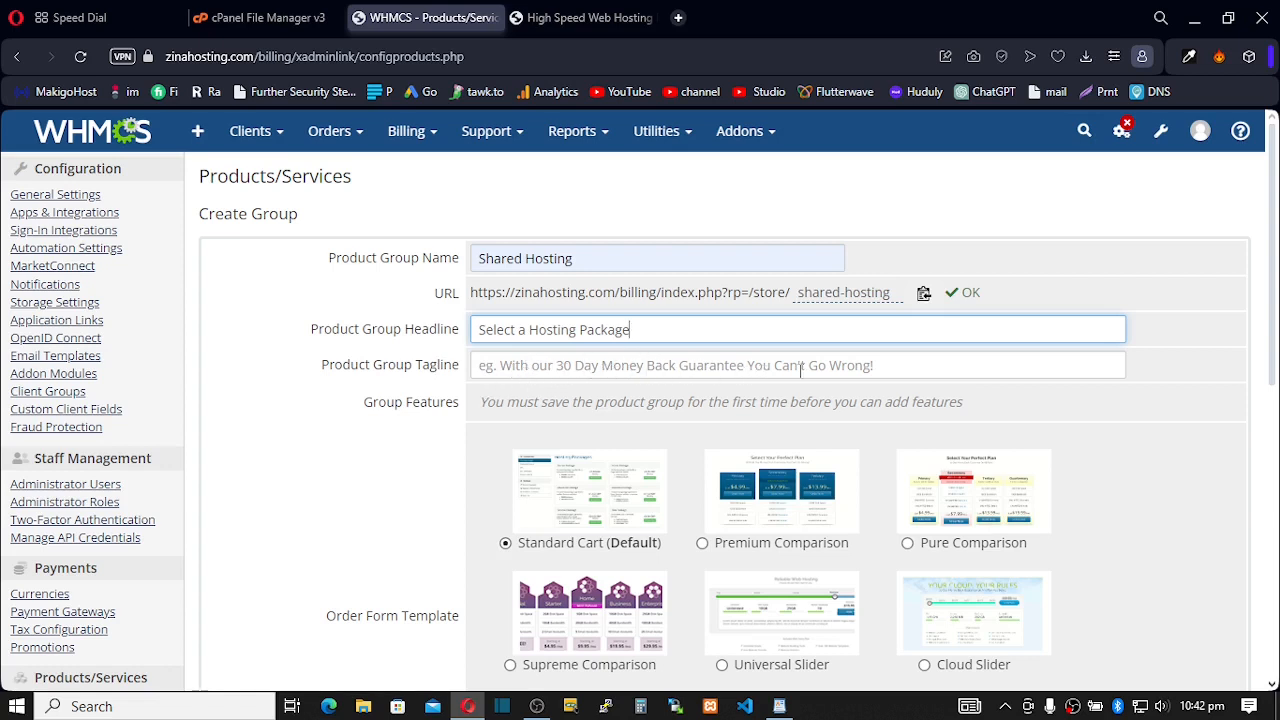
Step: Fill the product group tagline with "Get all the recourses you need for your site"
{"action": "left_click", "coordinate": [508, 369]}
{"action": "left_click", "coordinate": [596, 403]}
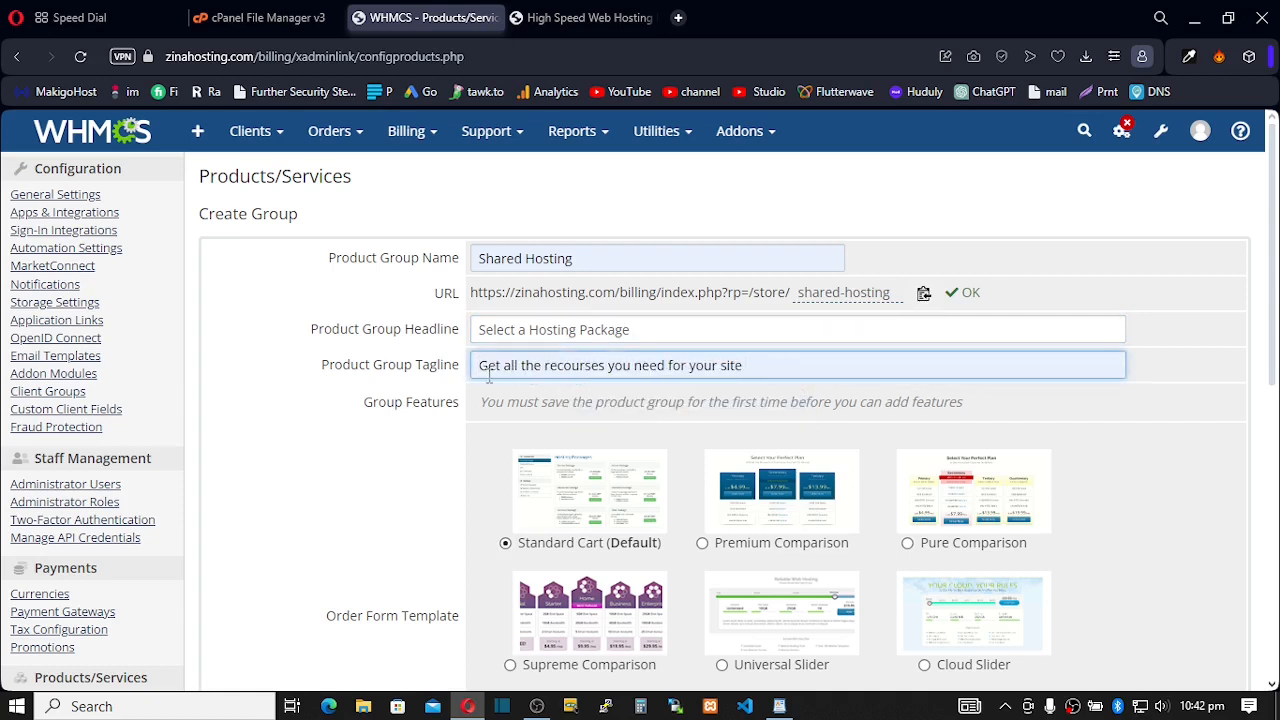
{"action": "left_click_drag", "start_coordinate": [480, 370], "coordinate": [752, 367]}
{"action": "left_click", "coordinate": [558, 368]}
{"action": "key", "text": "shift+Left"}
{"action": "left_click_drag", "start_coordinate": [476, 367], "coordinate": [583, 370]}
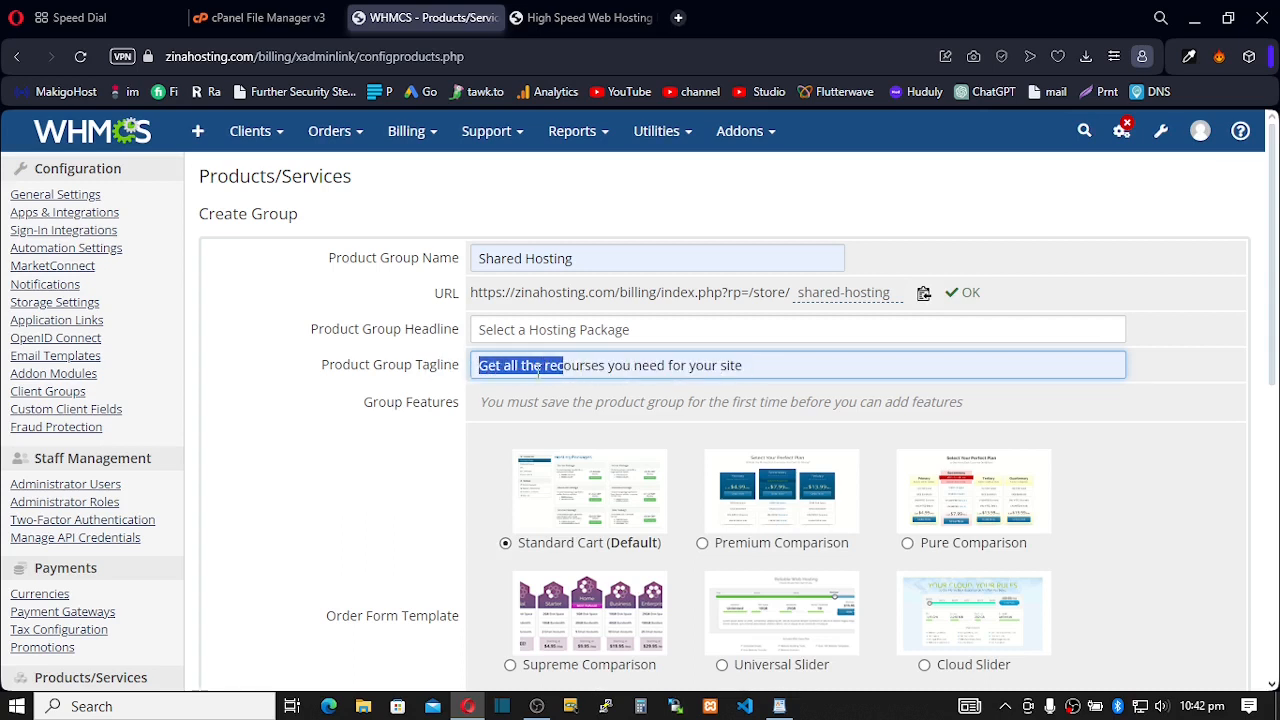
{"action": "left_click", "coordinate": [630, 366]}
{"action": "left_click_drag", "start_coordinate": [751, 366], "coordinate": [568, 366]}
{"action": "left_click", "coordinate": [486, 365]}
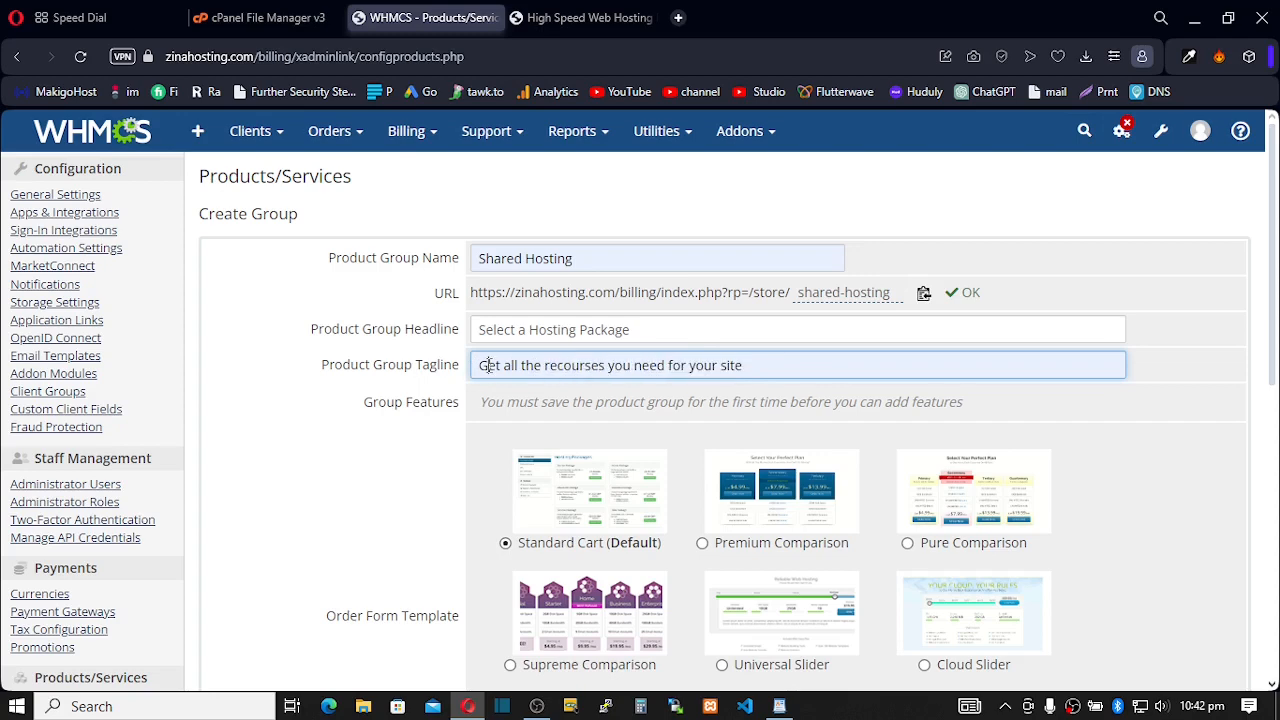
{"action": "left_click_drag", "start_coordinate": [486, 365], "coordinate": [750, 366]}
{"action": "left_click", "coordinate": [571, 366]}
Step: Save the new product group with its default order form and payment gateway settings, and return to the product list
{"action": "scroll", "coordinate": [565, 378], "scroll_direction": "down", "scroll_amount": 1}
{"action": "scroll", "coordinate": [565, 378], "scroll_direction": "down", "scroll_amount": 1}
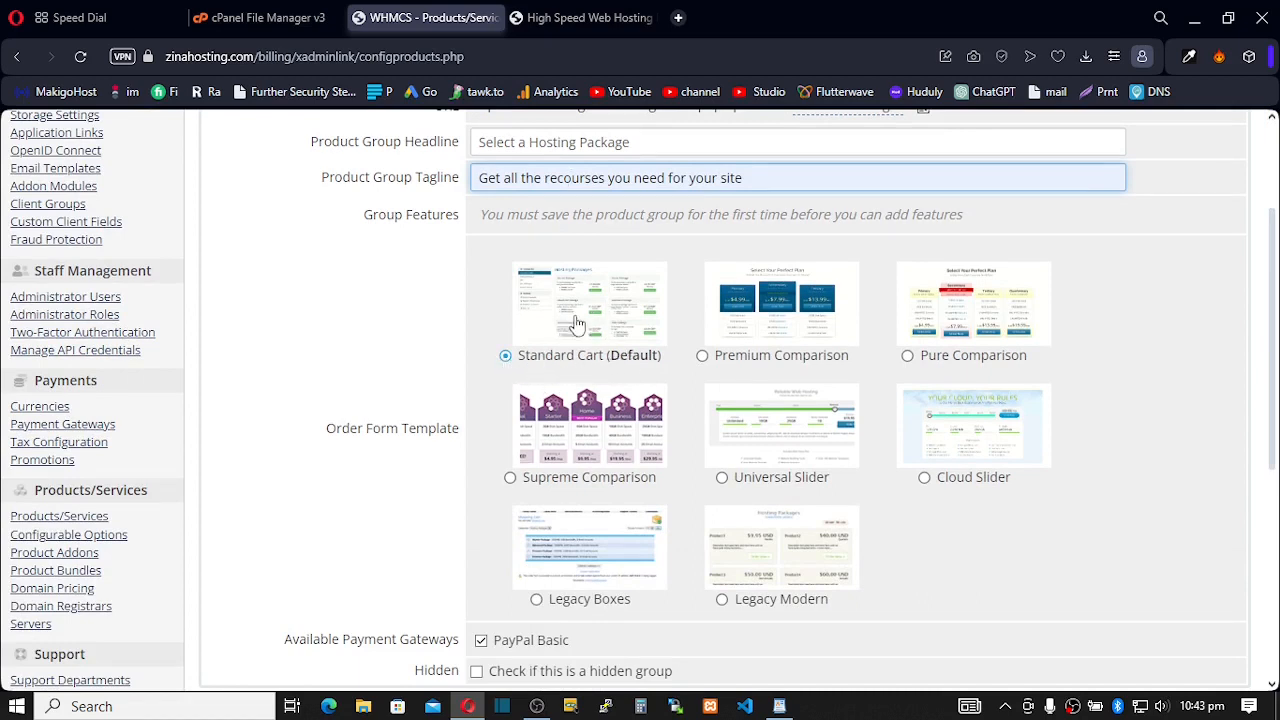
{"action": "scroll", "coordinate": [578, 375], "scroll_direction": "down", "scroll_amount": 1}
{"action": "scroll", "coordinate": [578, 375], "scroll_direction": "down", "scroll_amount": 4}
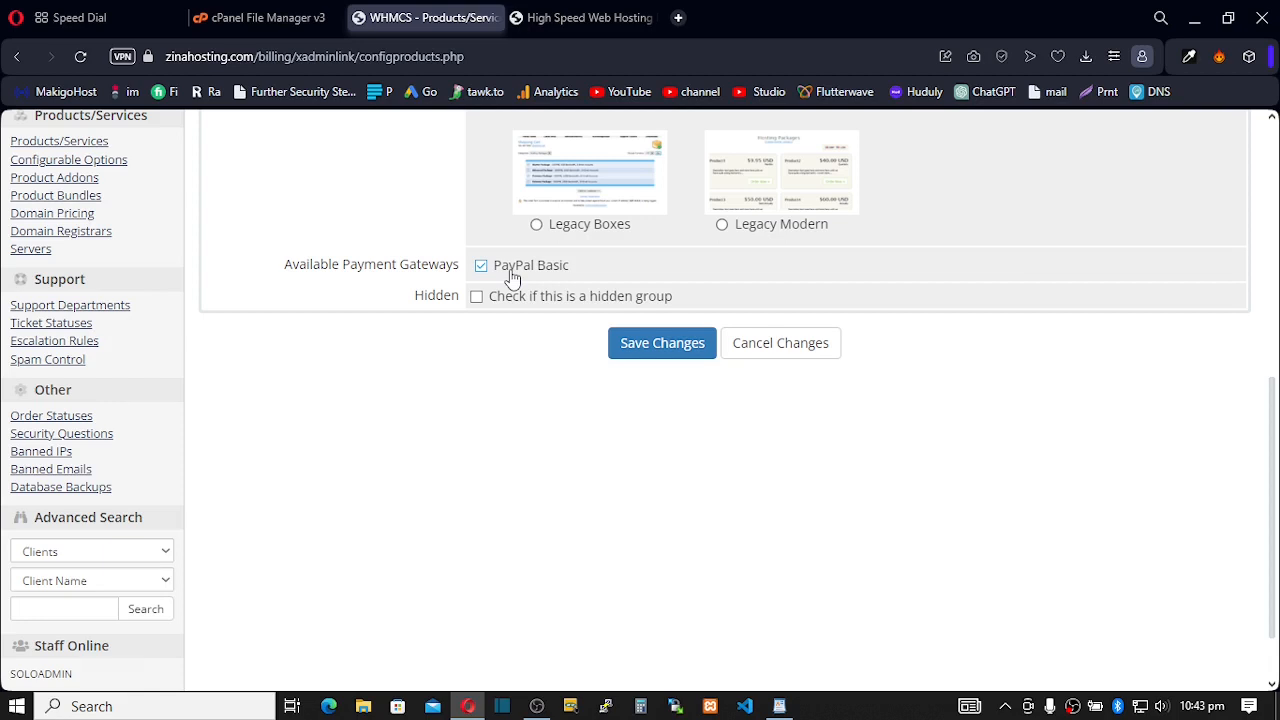
{"action": "left_click", "coordinate": [645, 350]}
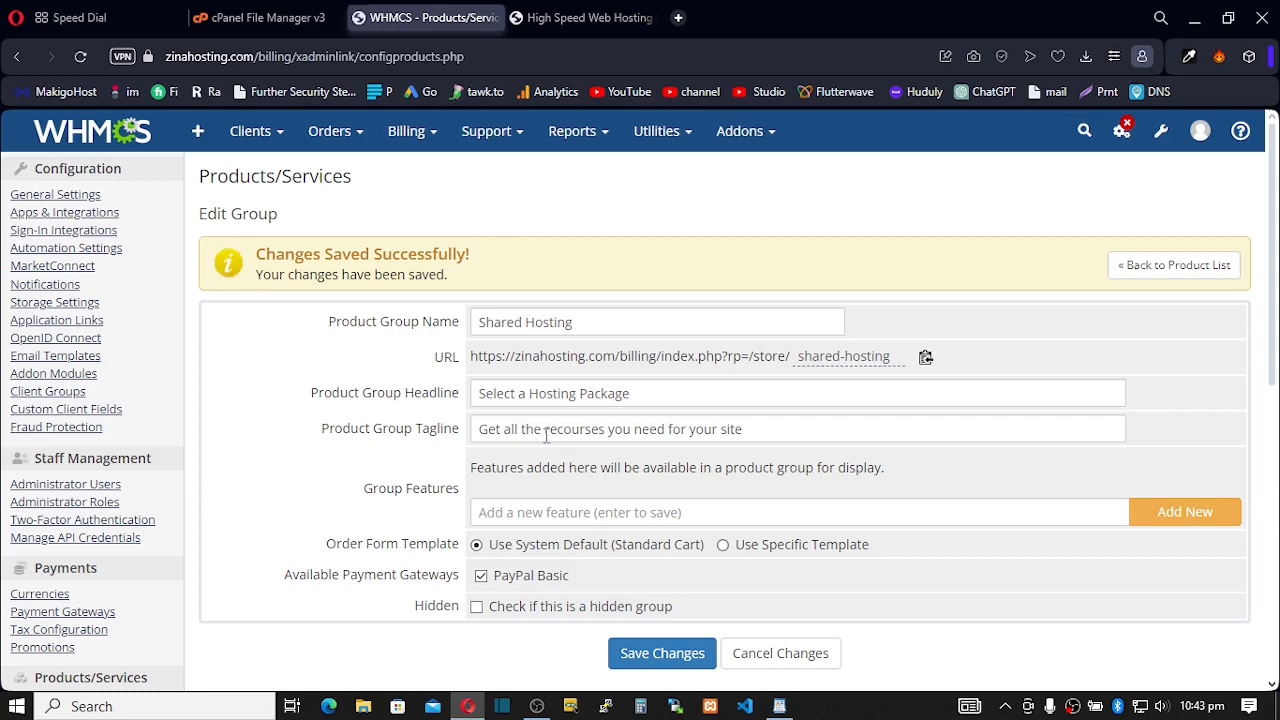
{"action": "left_click", "coordinate": [1159, 273]}
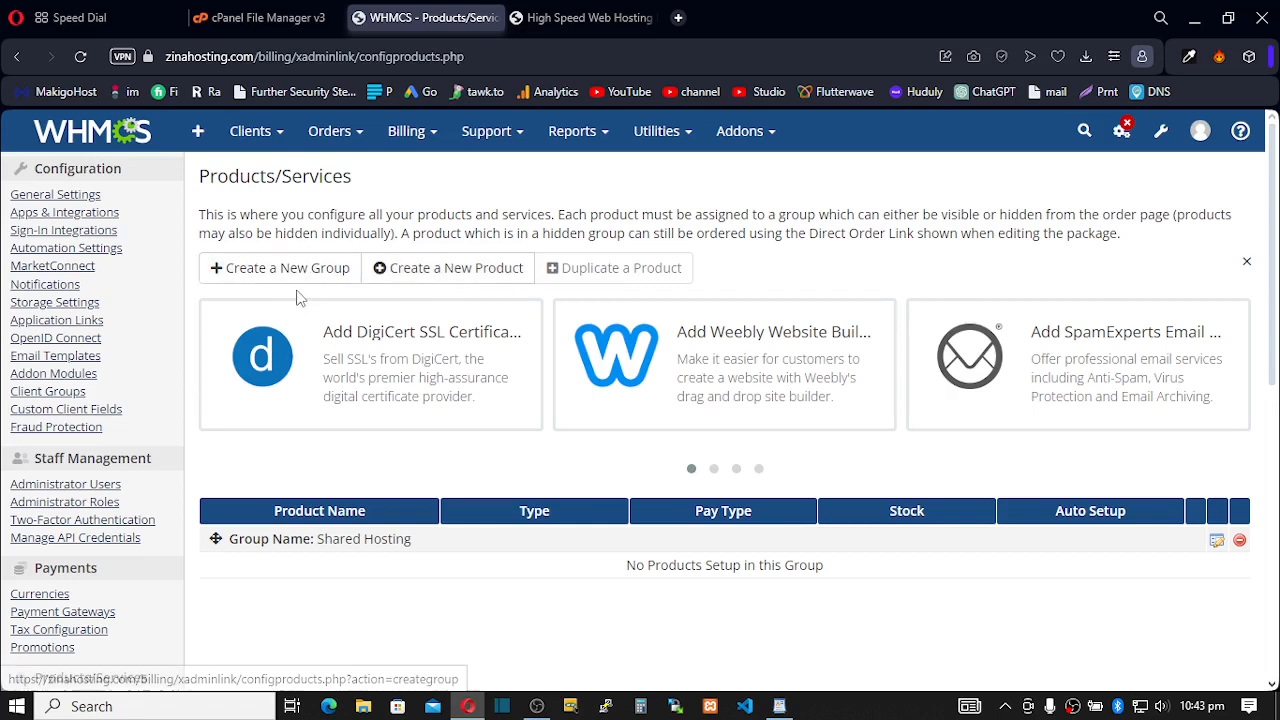
Step: Start creating a new product of type Shared Hosting and keep it assigned to the Shared Hosting group
{"action": "left_click", "coordinate": [425, 279]}
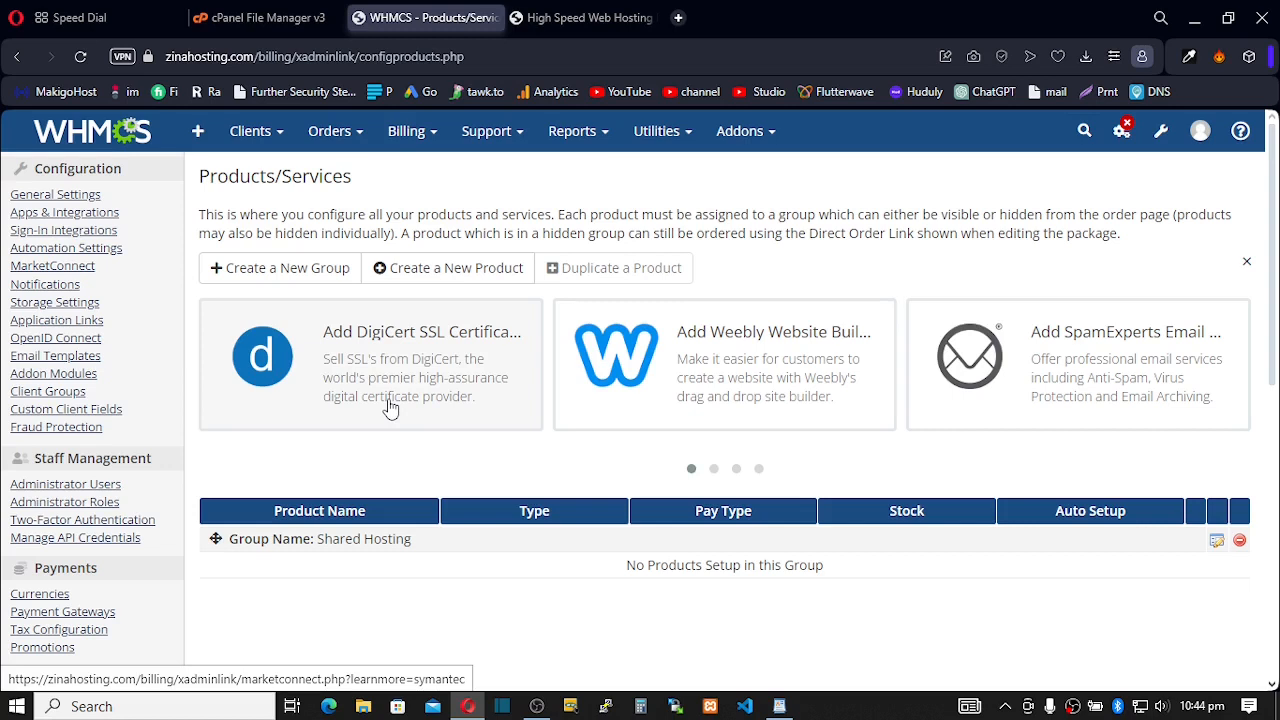
{"action": "left_click", "coordinate": [462, 272]}
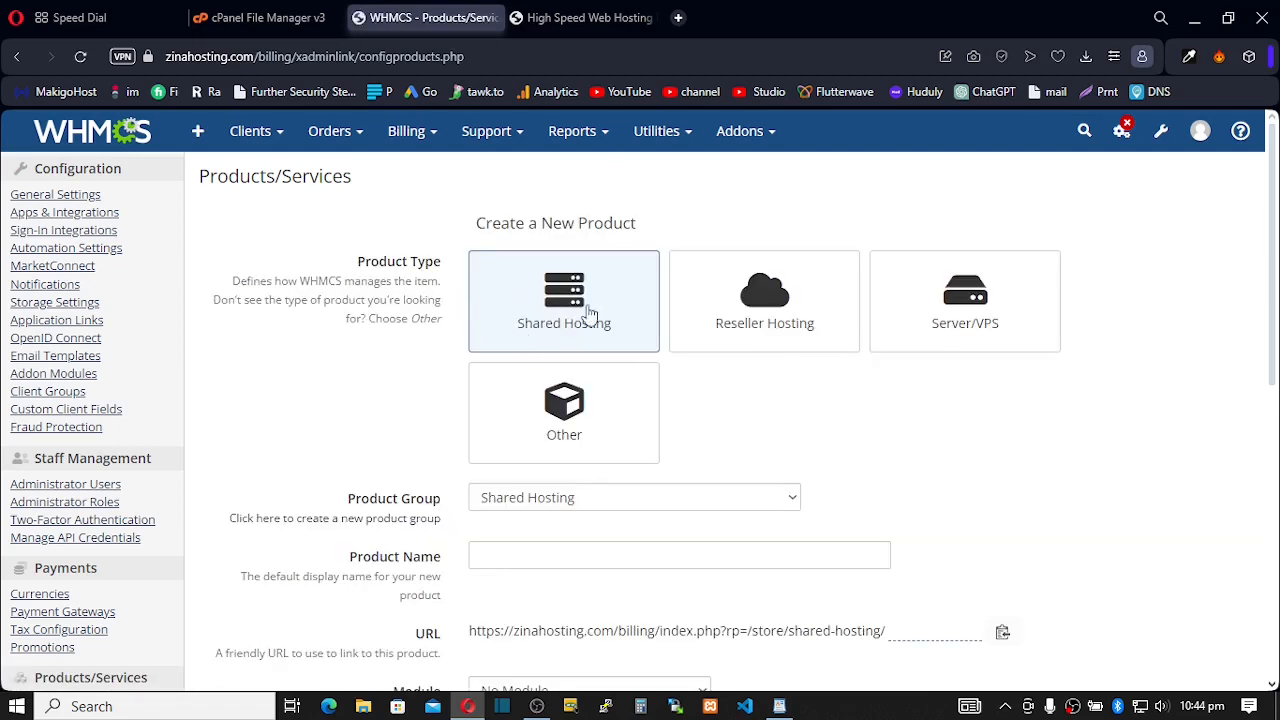
{"action": "scroll", "coordinate": [572, 320], "scroll_direction": "down", "scroll_amount": 1}
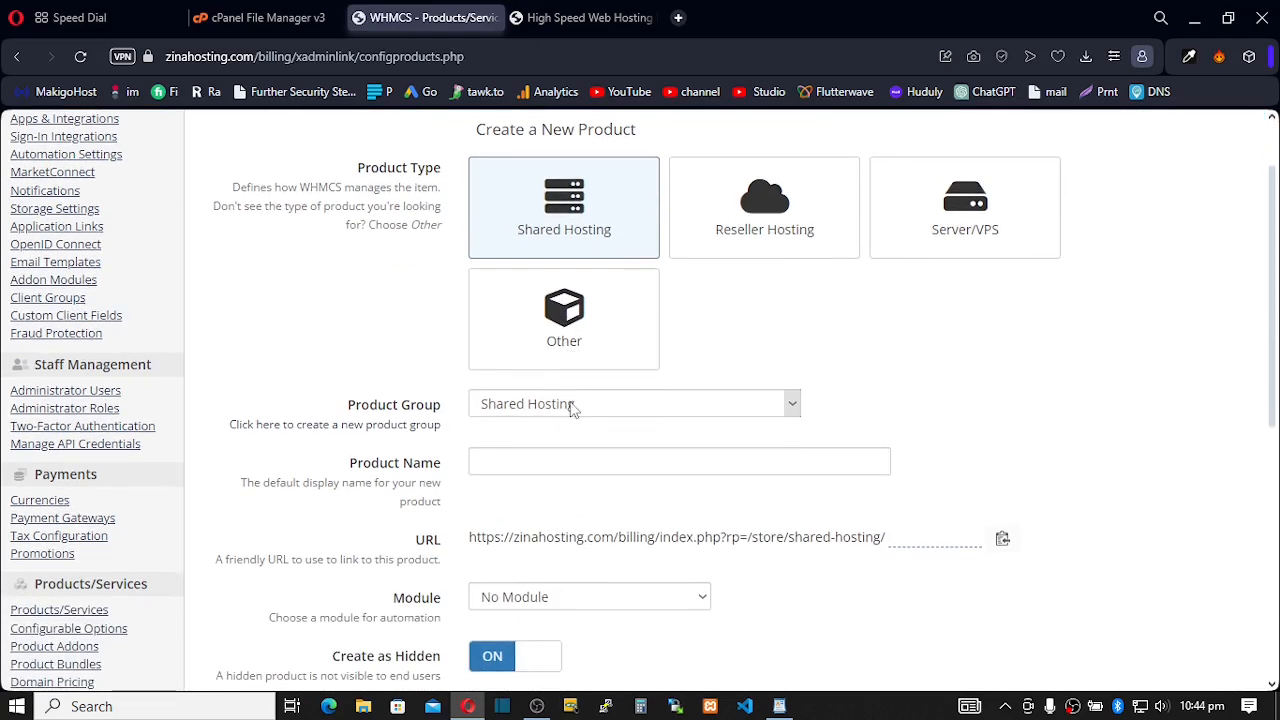
{"action": "left_click", "coordinate": [553, 405]}
{"action": "left_click", "coordinate": [553, 405]}
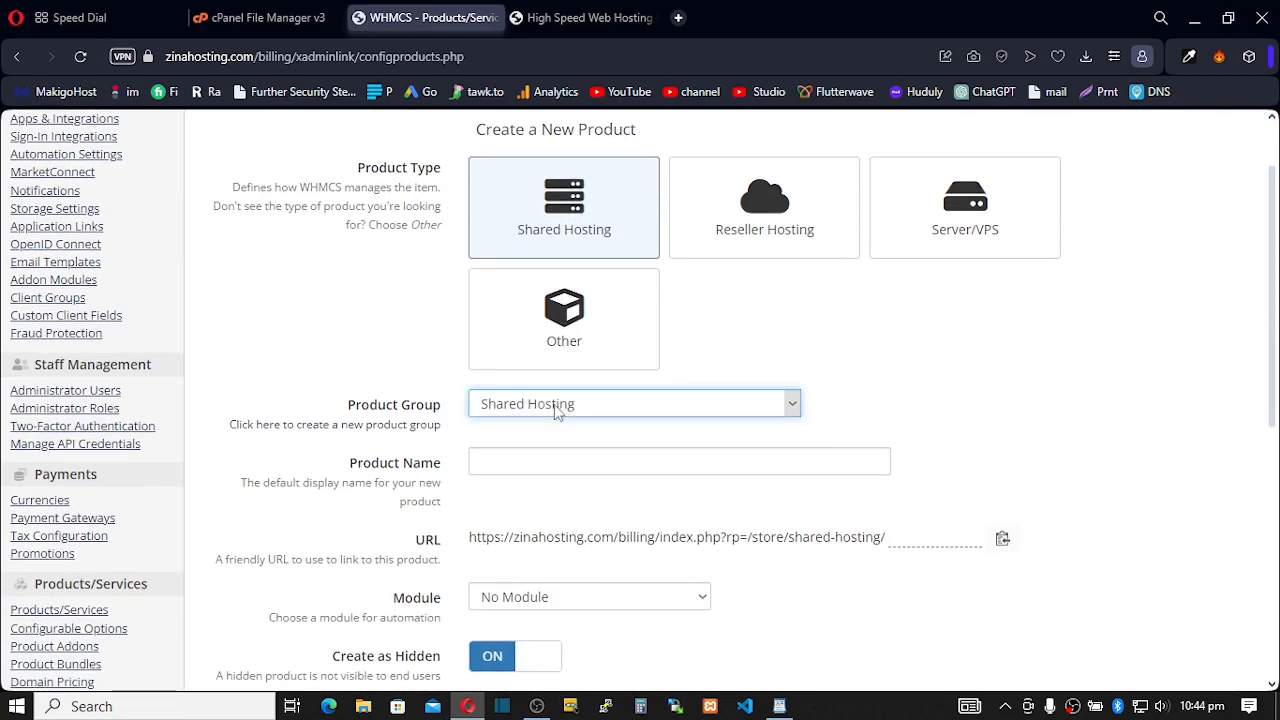
{"action": "left_click", "coordinate": [553, 405]}
{"action": "left_click", "coordinate": [553, 405]}
{"action": "left_click", "coordinate": [553, 405]}
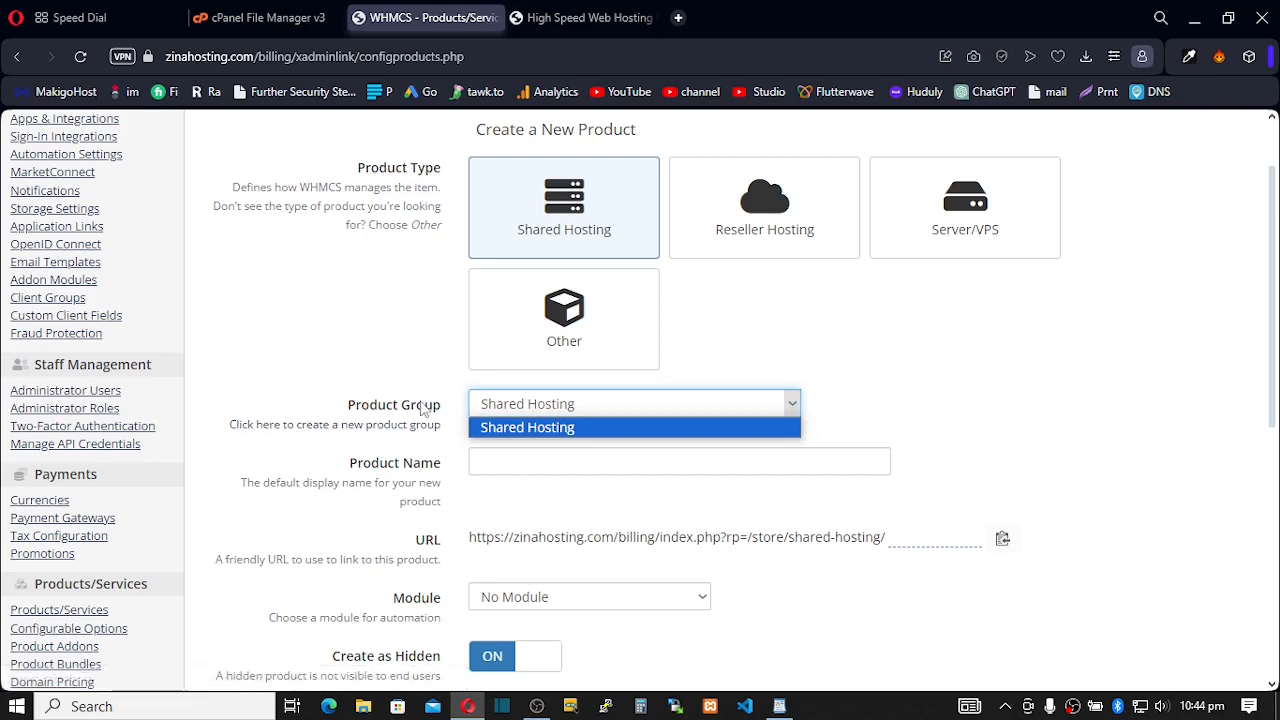
{"action": "left_click", "coordinate": [508, 412]}
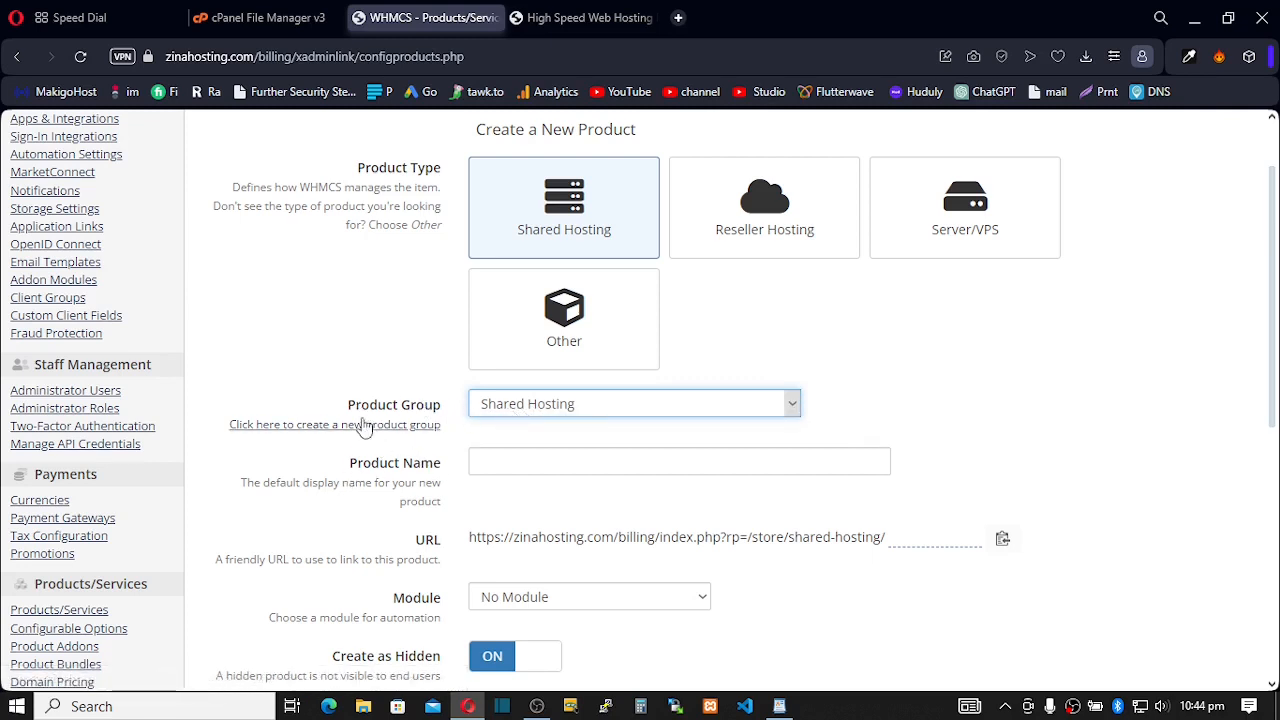
Step: Copy the plan name "Basic" from the hosting website's pricing section and paste it as the new product's name
{"action": "left_click", "coordinate": [568, 18]}
{"action": "left_click_drag", "start_coordinate": [299, 397], "coordinate": [346, 380]}
{"action": "key", "text": "ctrl+c"}
{"action": "left_click", "coordinate": [320, 335]}
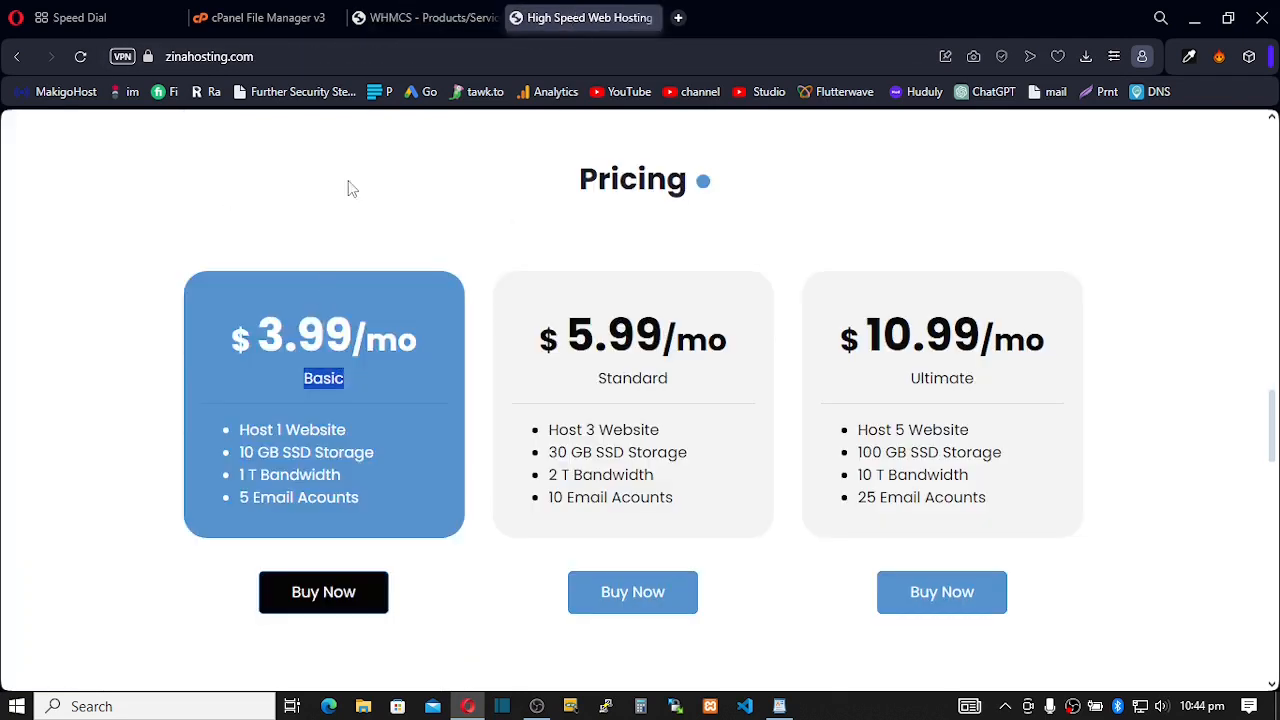
{"action": "left_click", "coordinate": [429, 18]}
{"action": "left_click", "coordinate": [488, 457]}
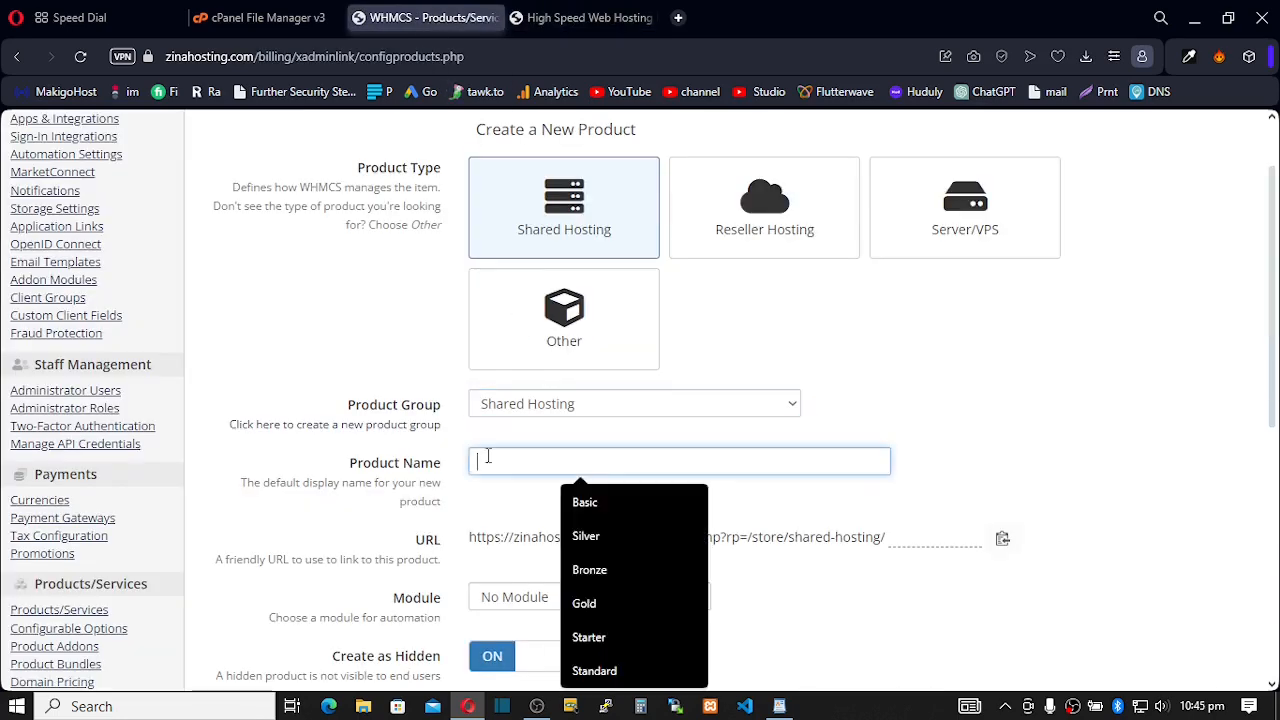
{"action": "key", "text": "ctrl+v"}
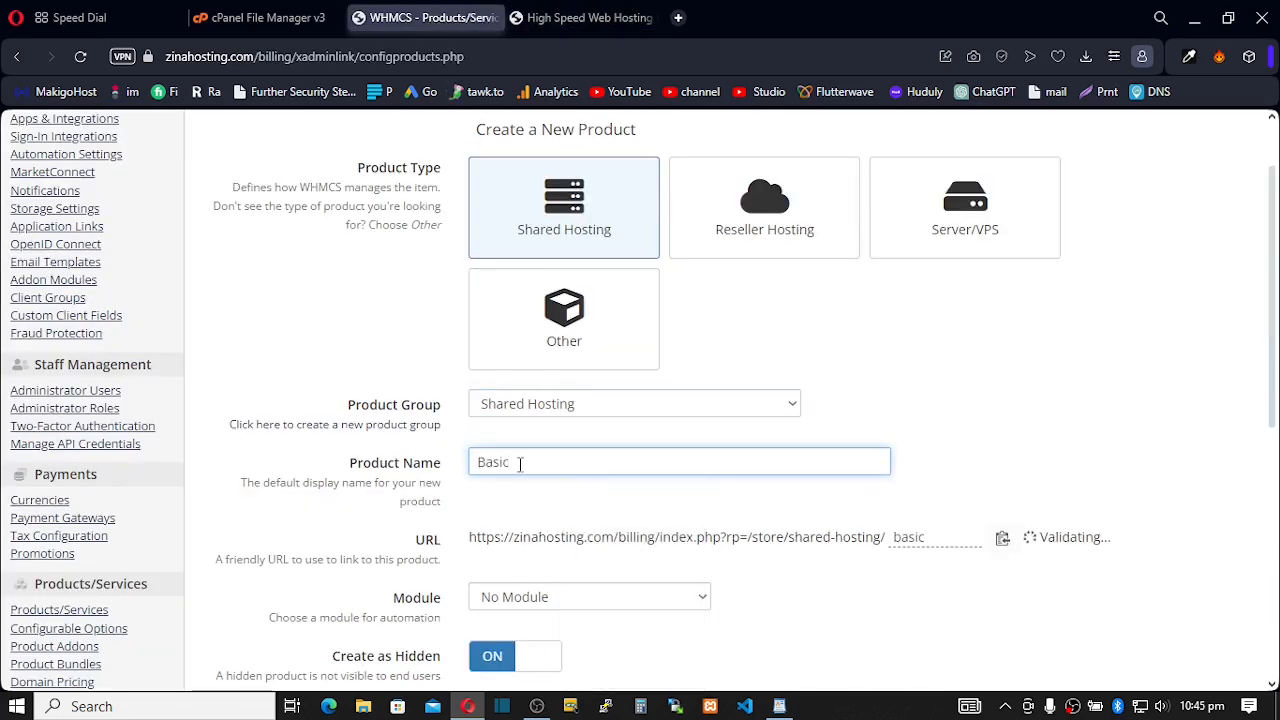
Step: Set the automation module of the Basic product to cPanel
{"action": "scroll", "coordinate": [569, 460], "scroll_direction": "down", "scroll_amount": 2}
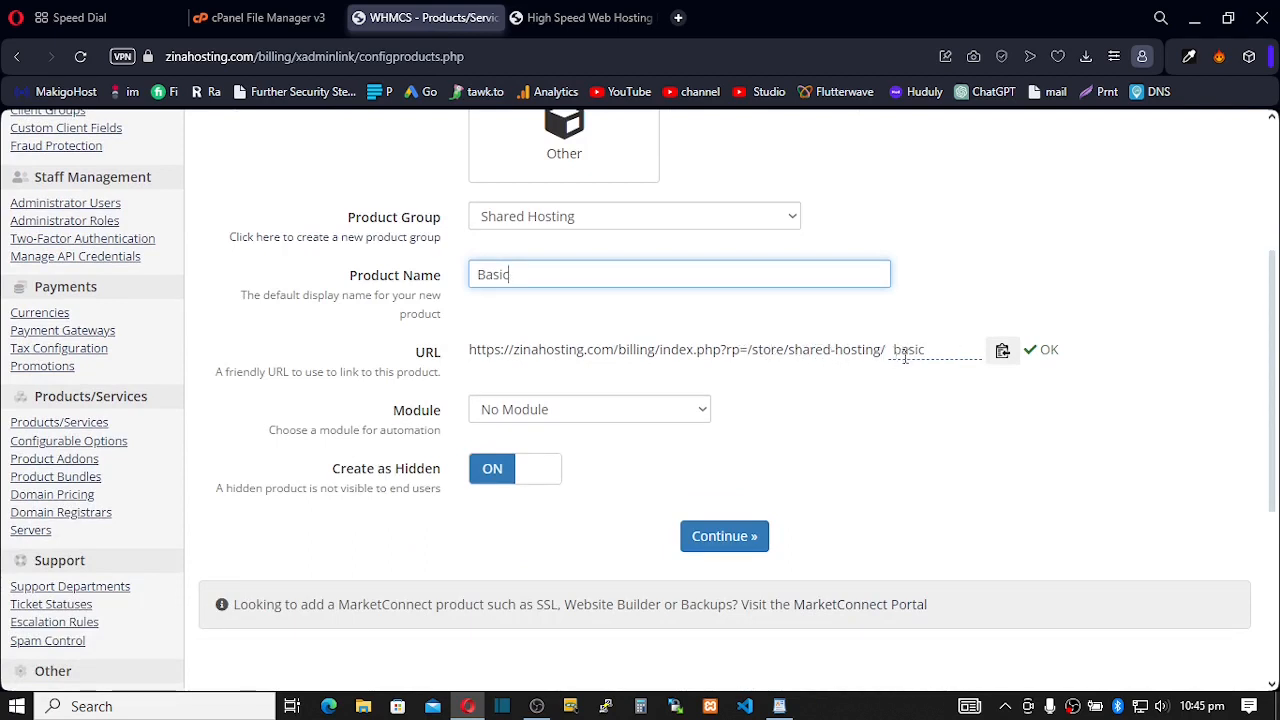
{"action": "scroll", "coordinate": [660, 372], "scroll_direction": "down", "scroll_amount": 1}
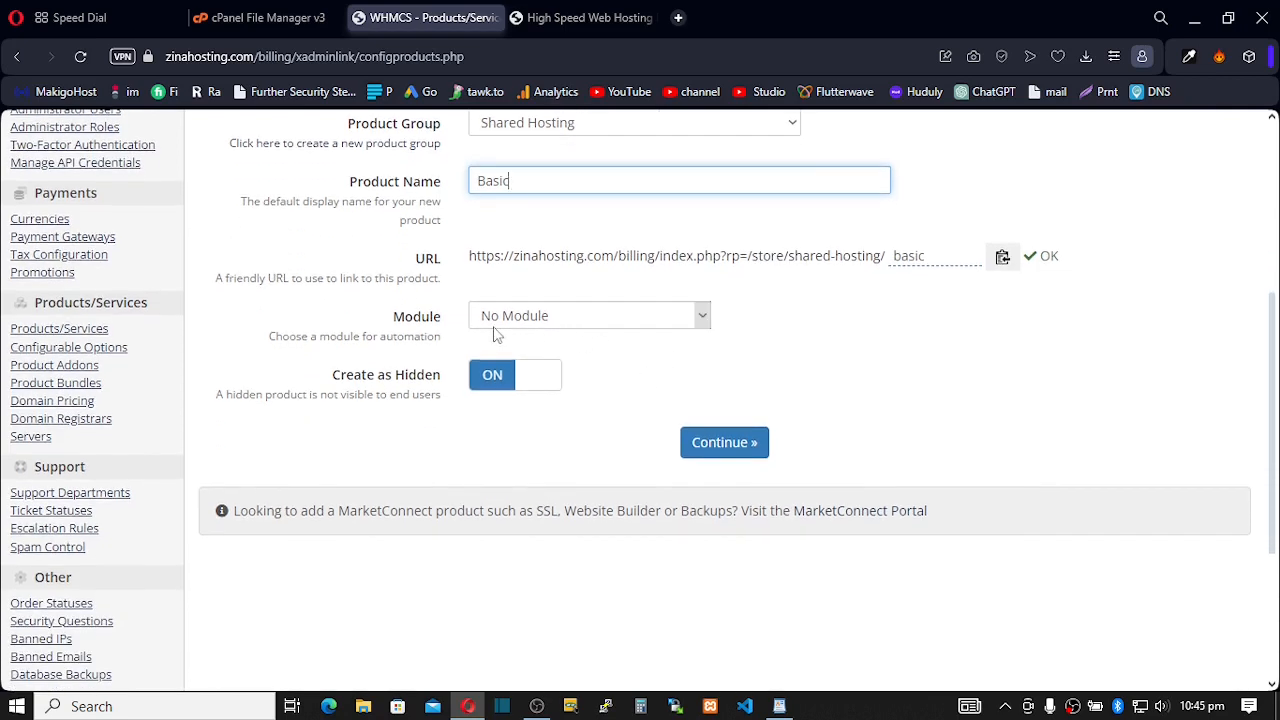
{"action": "left_click", "coordinate": [704, 316]}
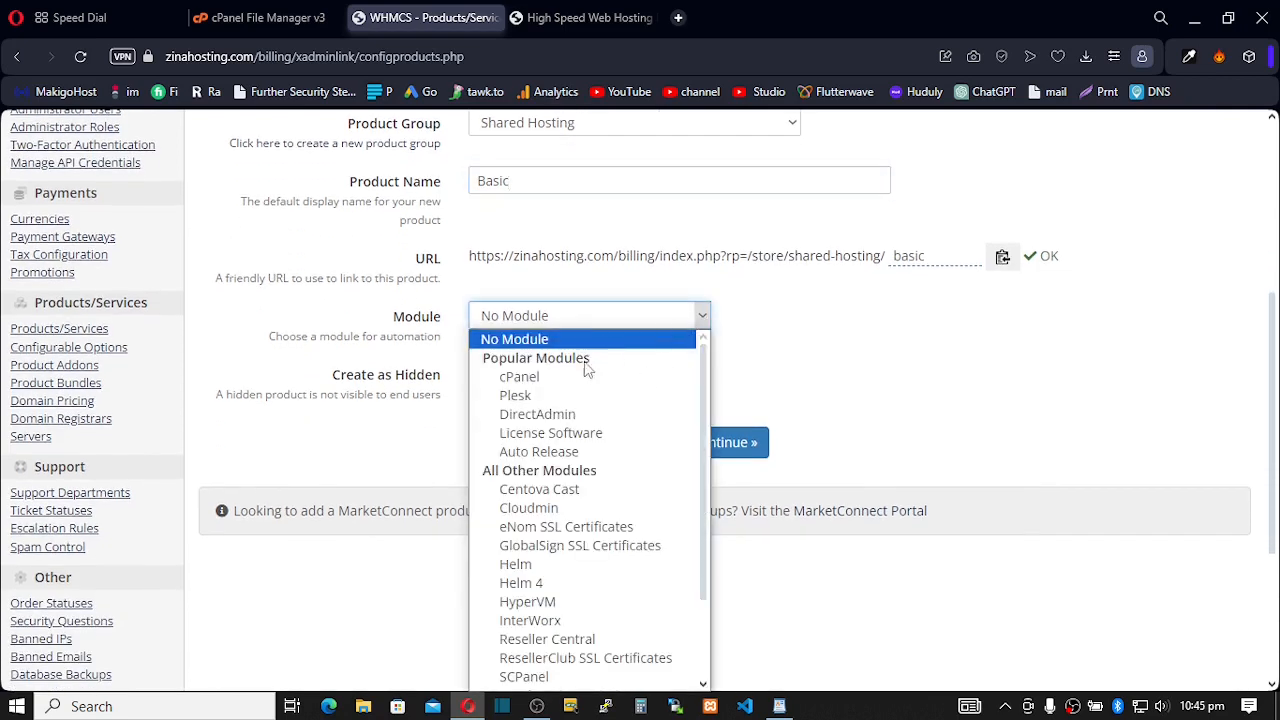
{"action": "left_click", "coordinate": [531, 378]}
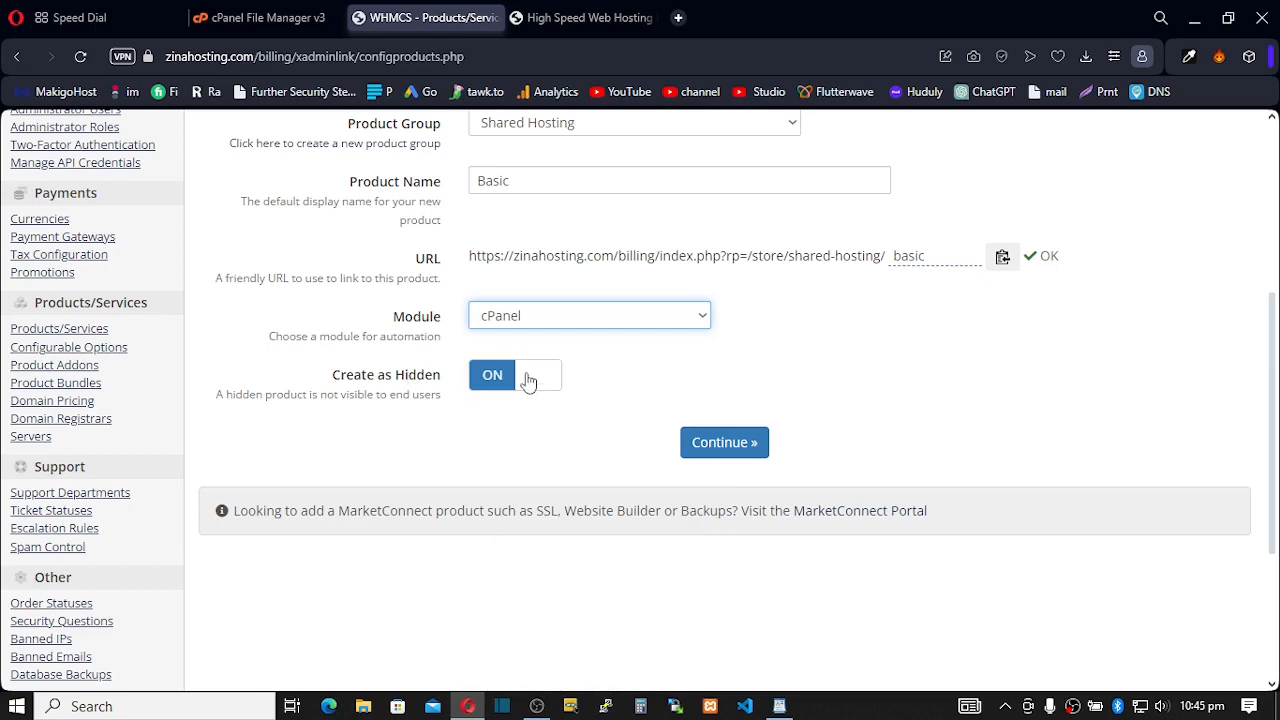
Step: Create the Basic product without hiding it, and set its tagline to "Get all the recourses you need for your site"
{"action": "left_click", "coordinate": [527, 381]}
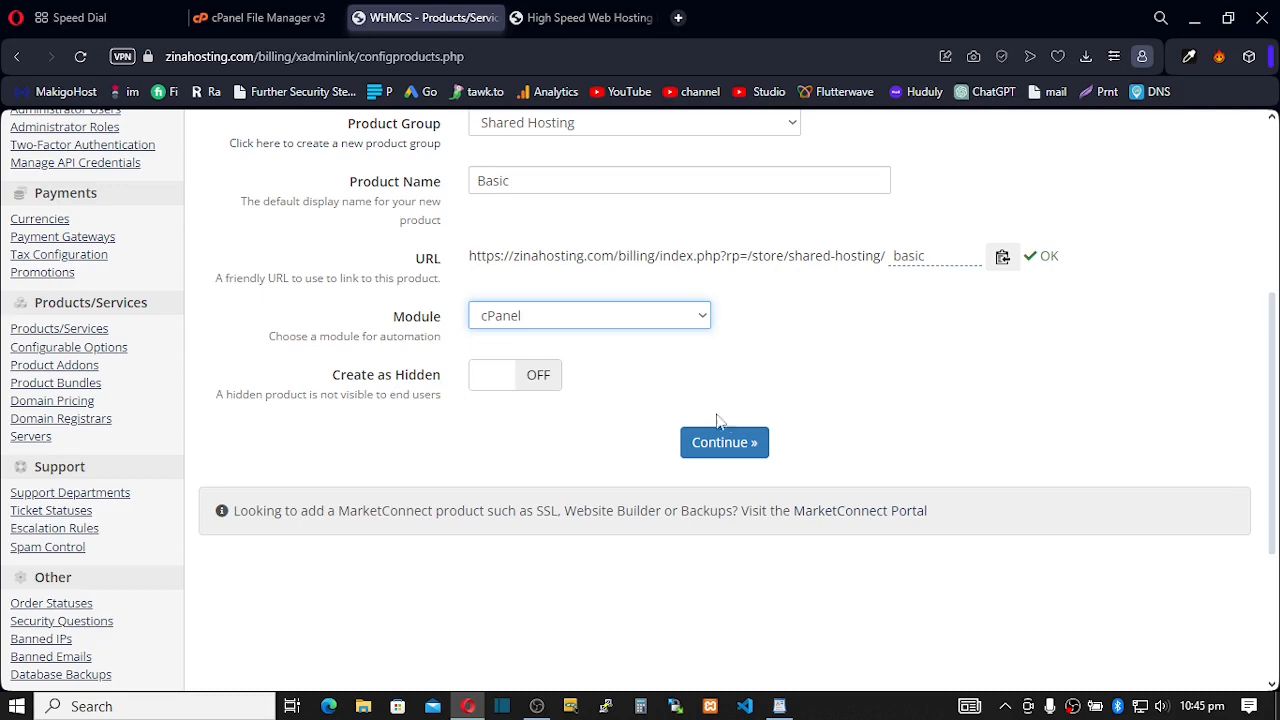
{"action": "left_click", "coordinate": [729, 450]}
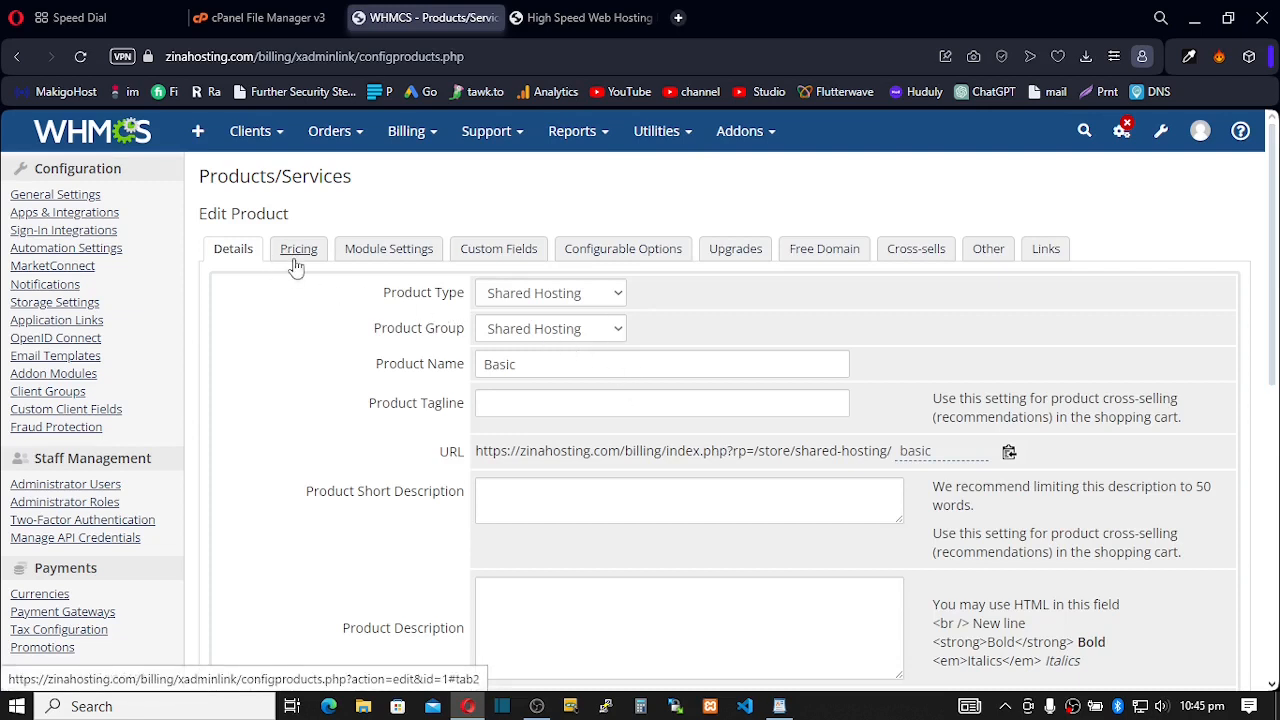
{"action": "left_click", "coordinate": [490, 405]}
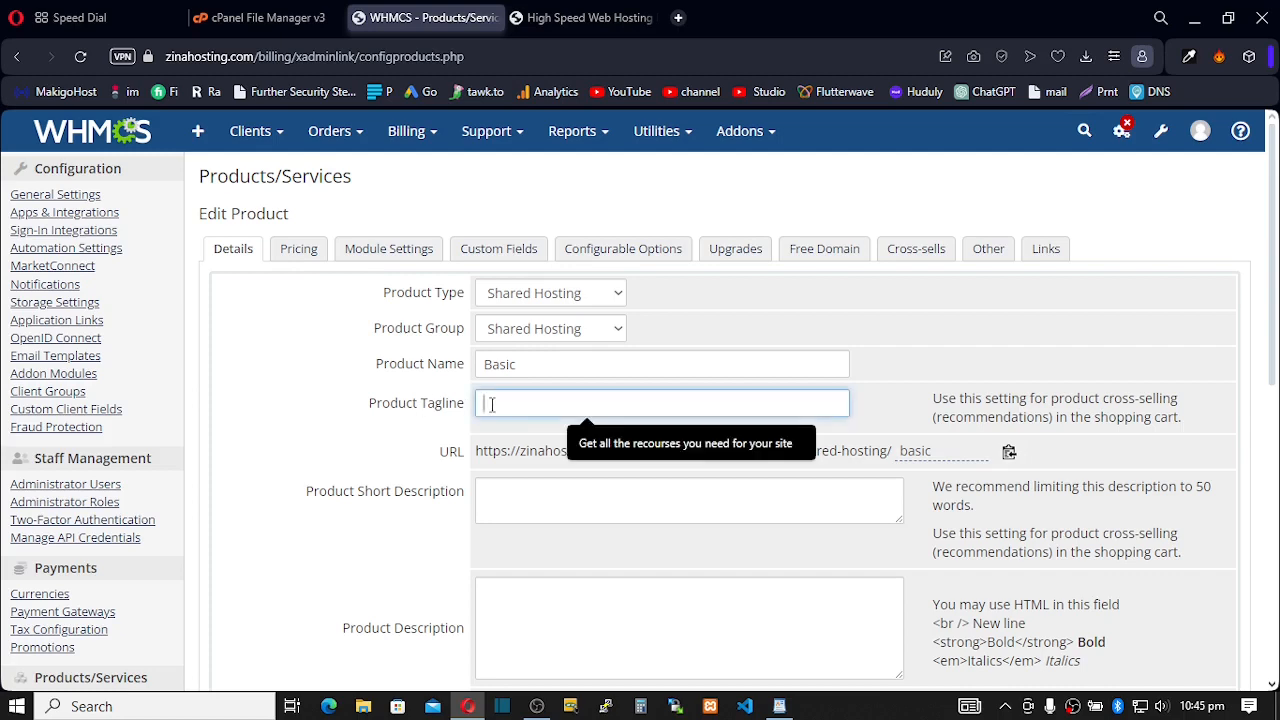
{"action": "left_click", "coordinate": [630, 447]}
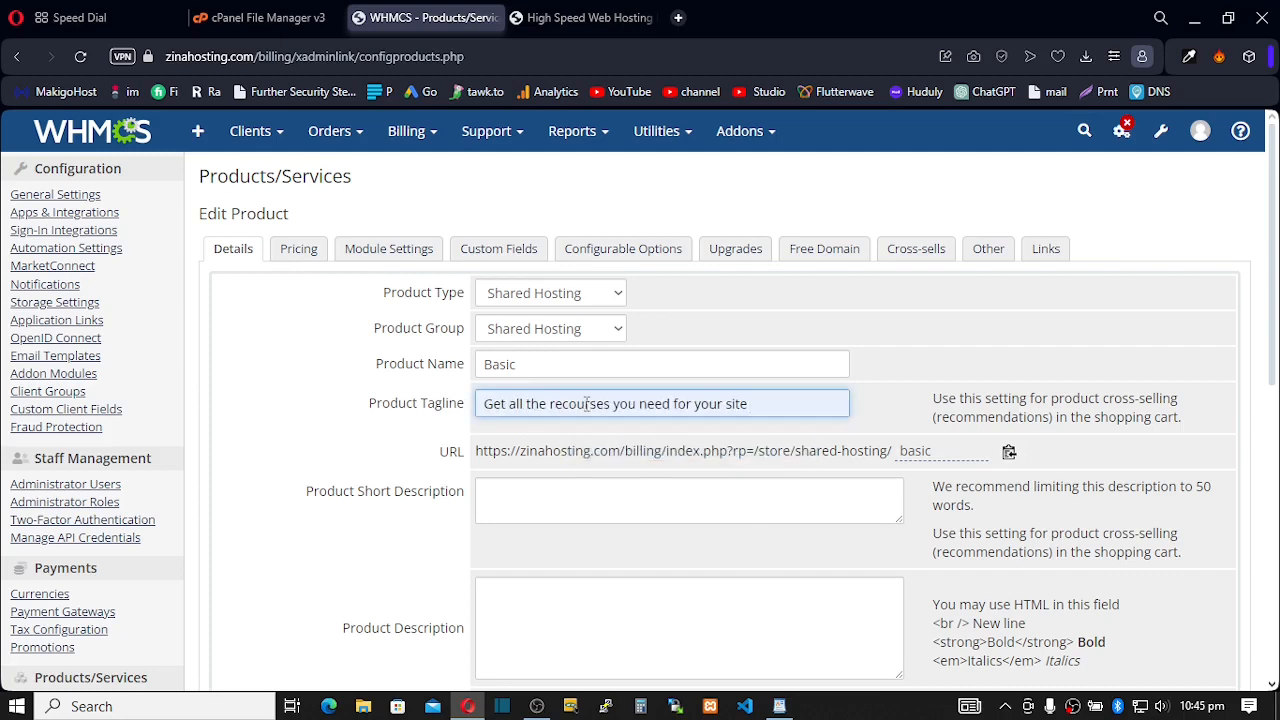
Step: Examine the short description and full description fields in the Basic product's details
{"action": "scroll", "coordinate": [520, 420], "scroll_direction": "down", "scroll_amount": 1}
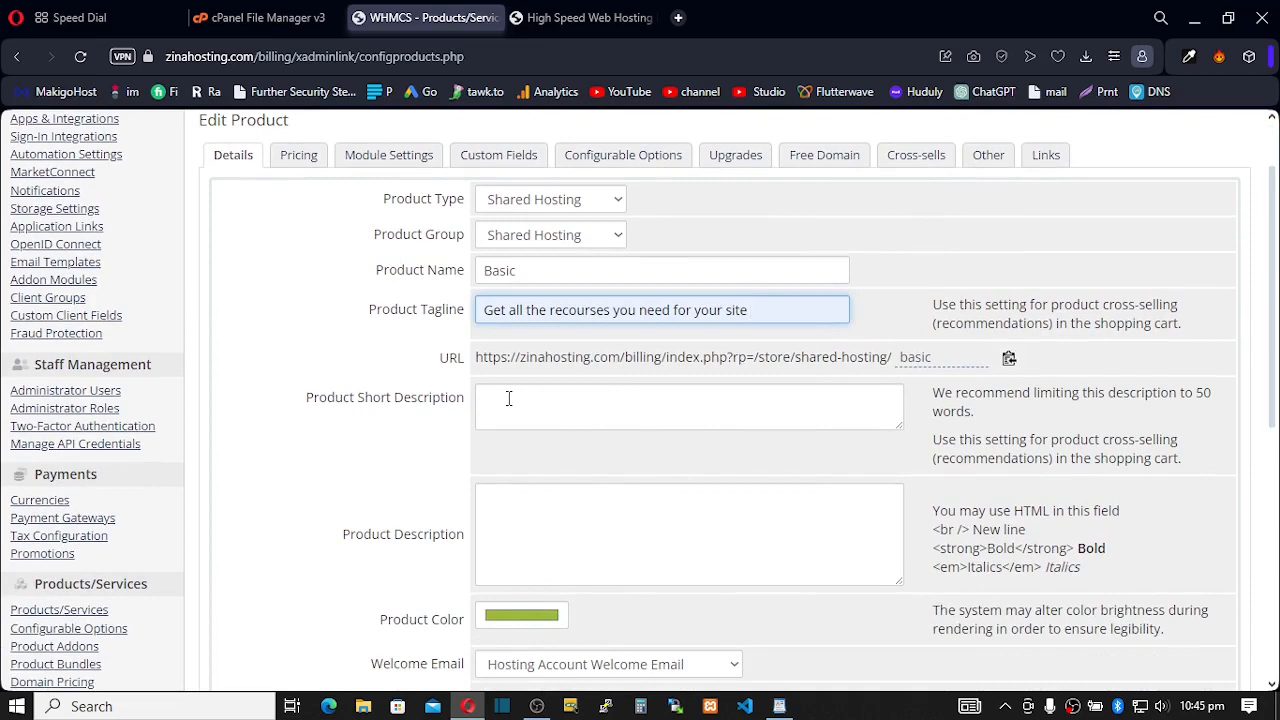
{"action": "scroll", "coordinate": [543, 399], "scroll_direction": "down", "scroll_amount": 1}
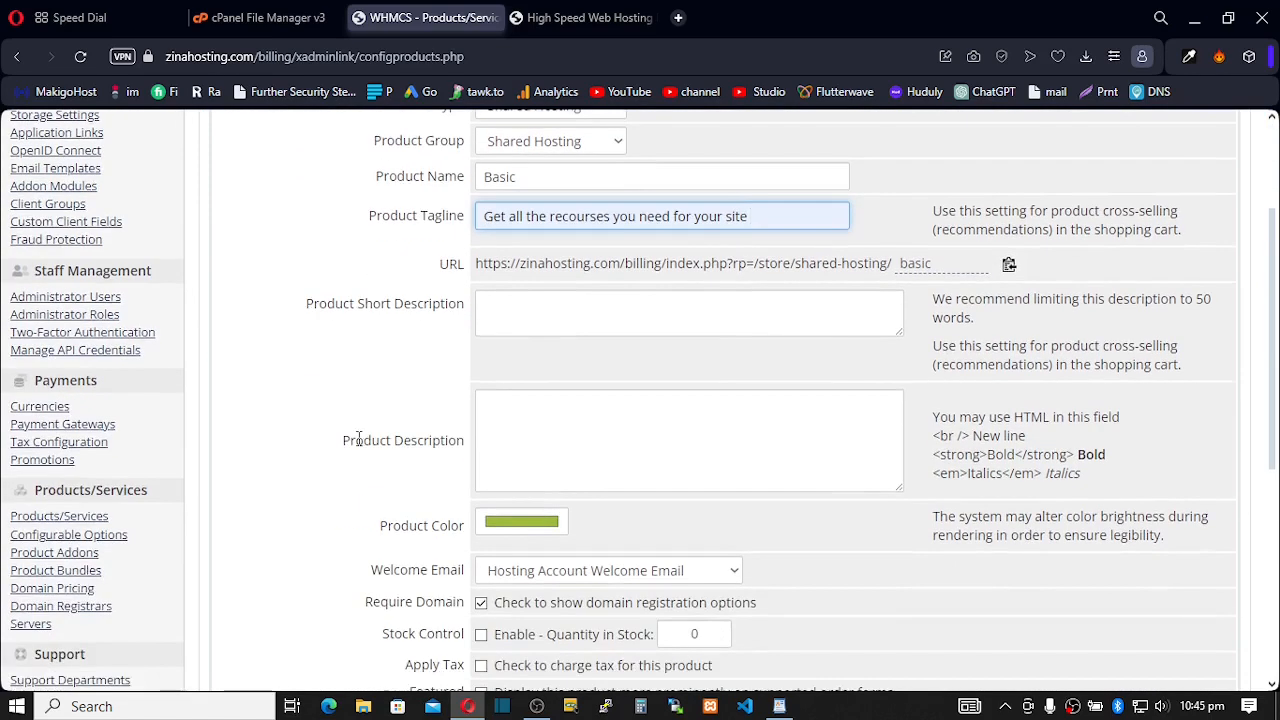
{"action": "left_click_drag", "start_coordinate": [345, 440], "coordinate": [448, 441]}
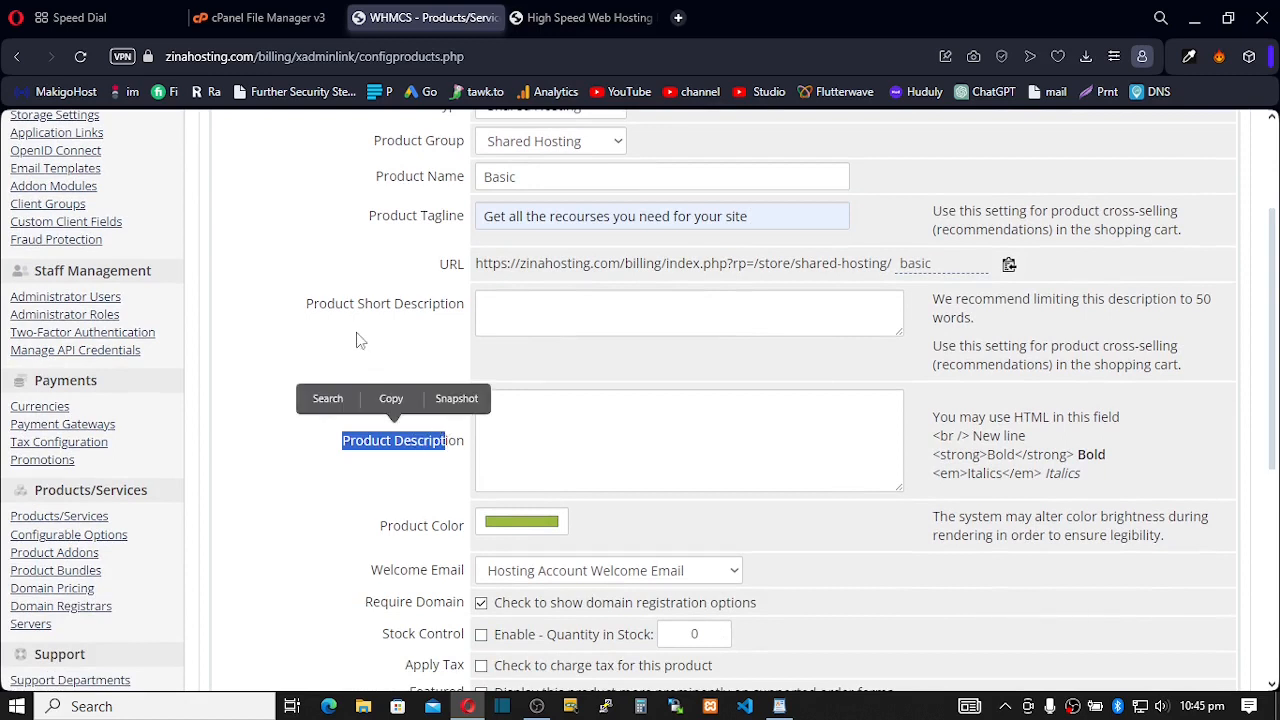
{"action": "left_click", "coordinate": [267, 331]}
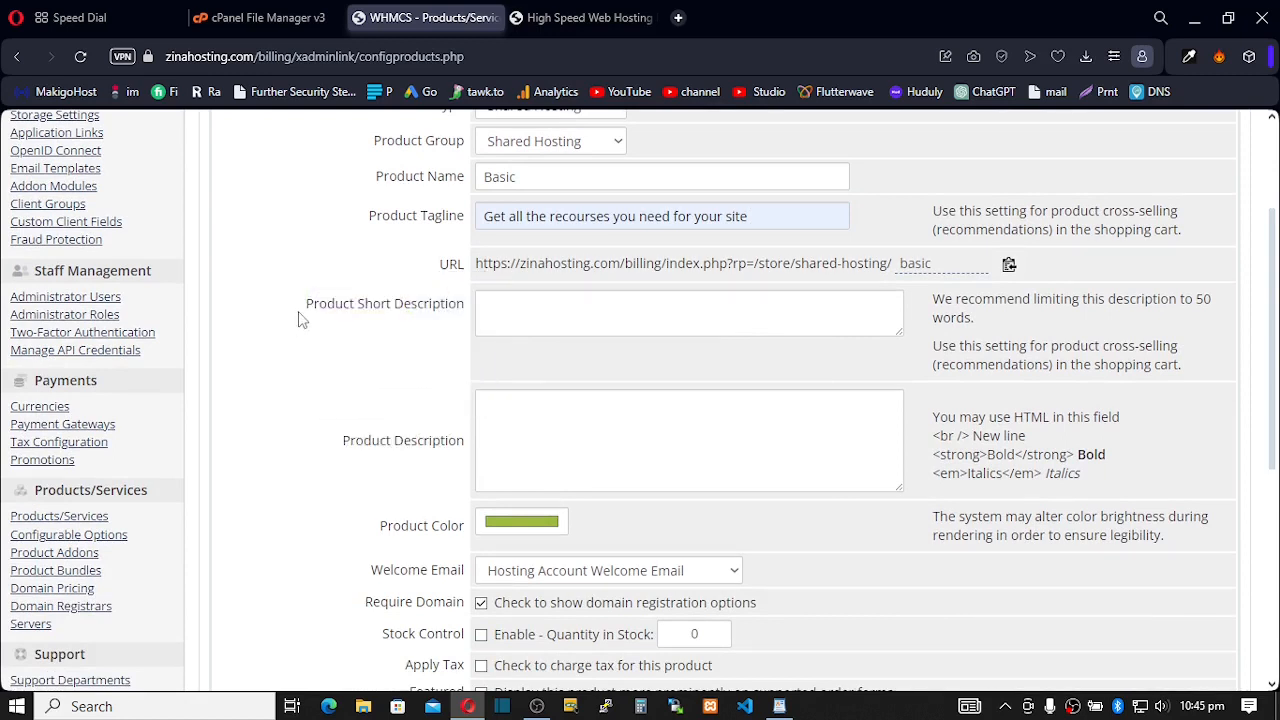
{"action": "left_click_drag", "start_coordinate": [303, 304], "coordinate": [385, 308]}
{"action": "left_click_drag", "start_coordinate": [357, 441], "coordinate": [400, 447]}
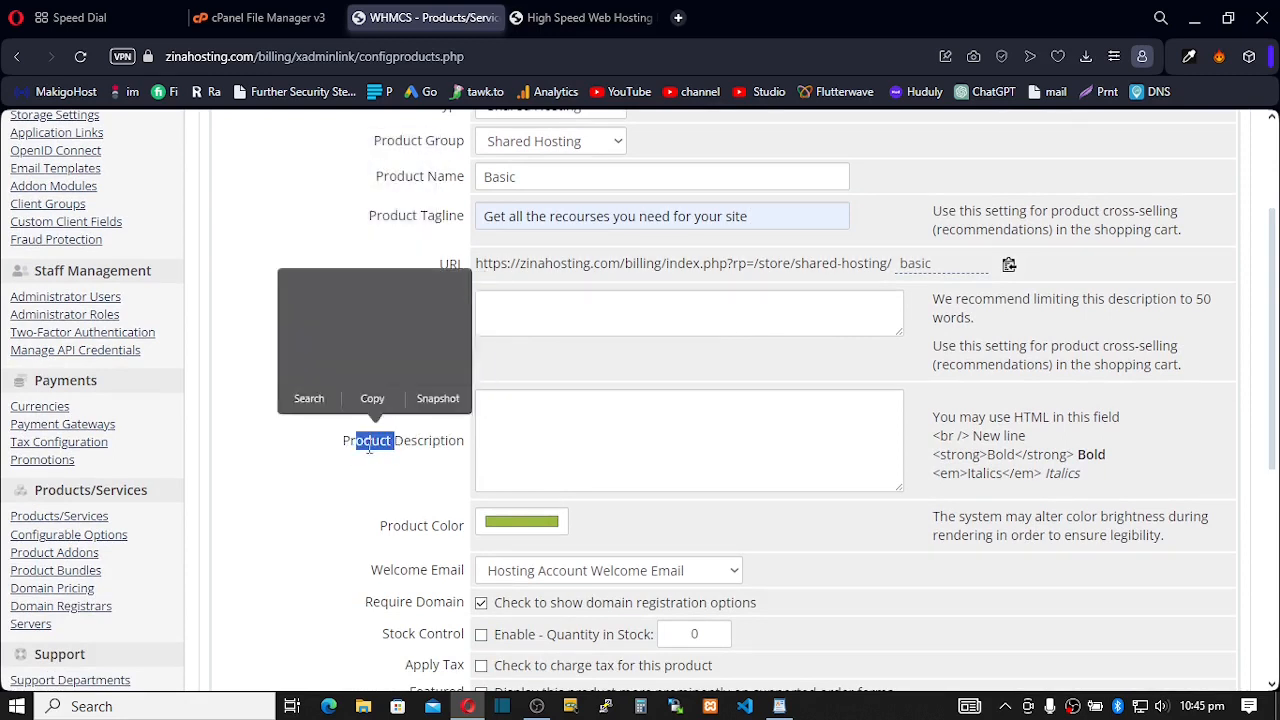
{"action": "scroll", "coordinate": [803, 626], "scroll_direction": "down", "scroll_amount": 1}
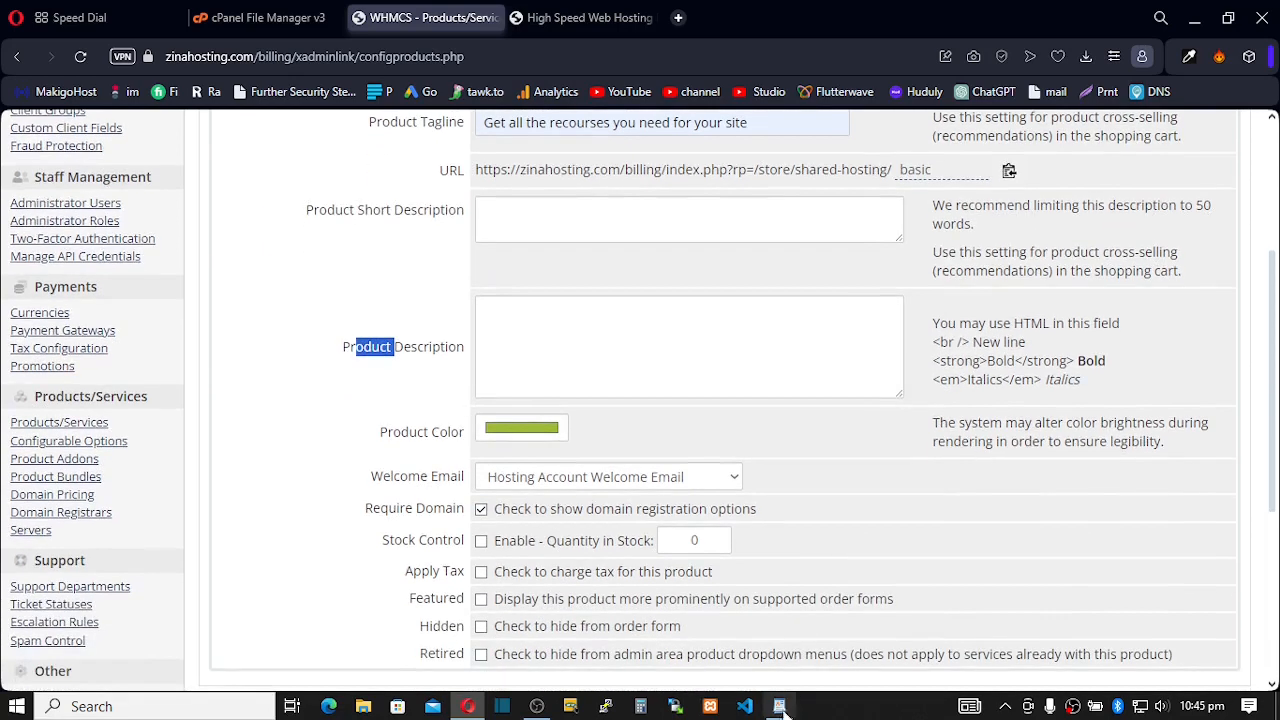
Step: Switch to the desktop, open the Packages text document in WordPad and review the feature list under BASIC
{"action": "mouse_move", "coordinate": [779, 706]}
{"action": "left_click", "coordinate": [1277, 706]}
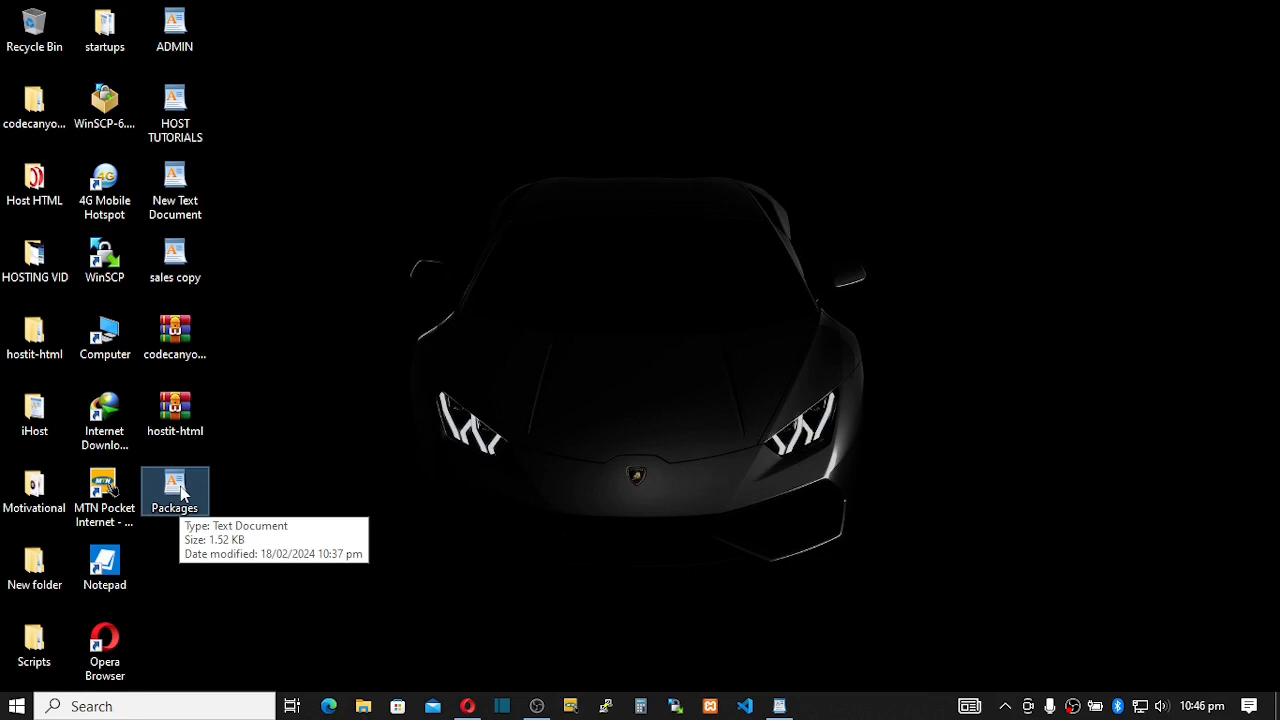
{"action": "double_click", "coordinate": [183, 490]}
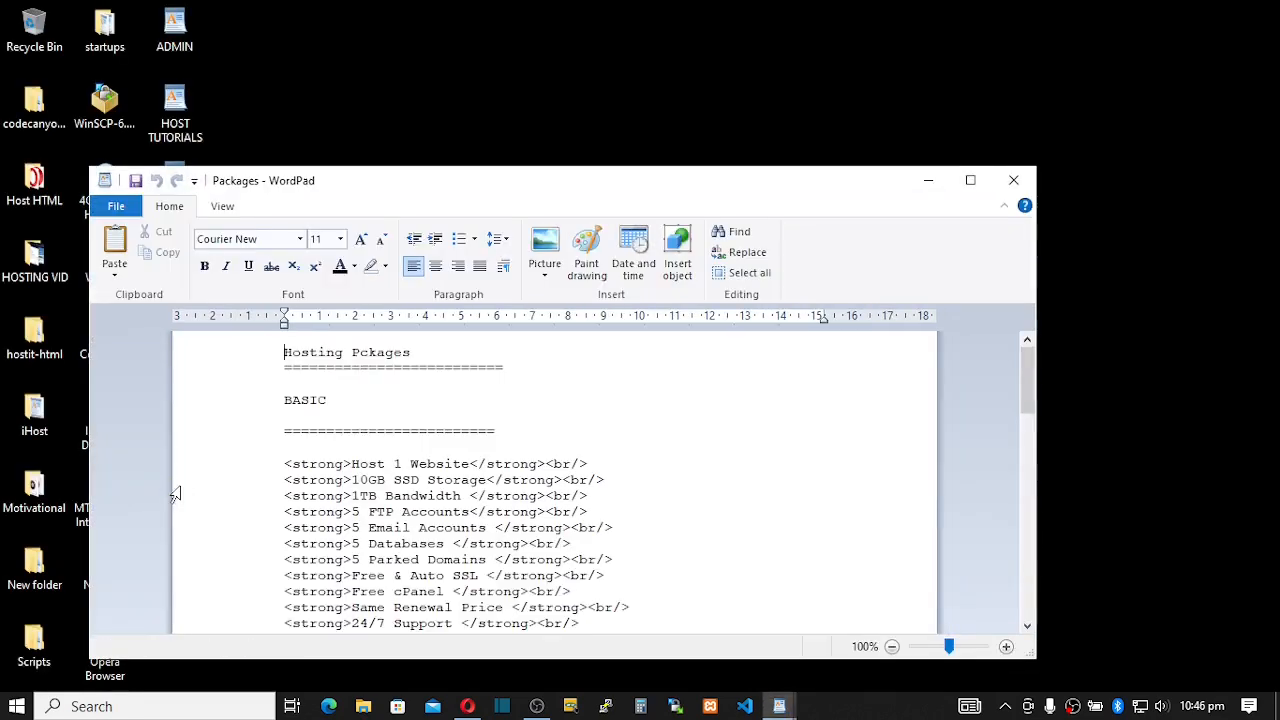
{"action": "scroll", "coordinate": [288, 436], "scroll_direction": "down", "scroll_amount": 1}
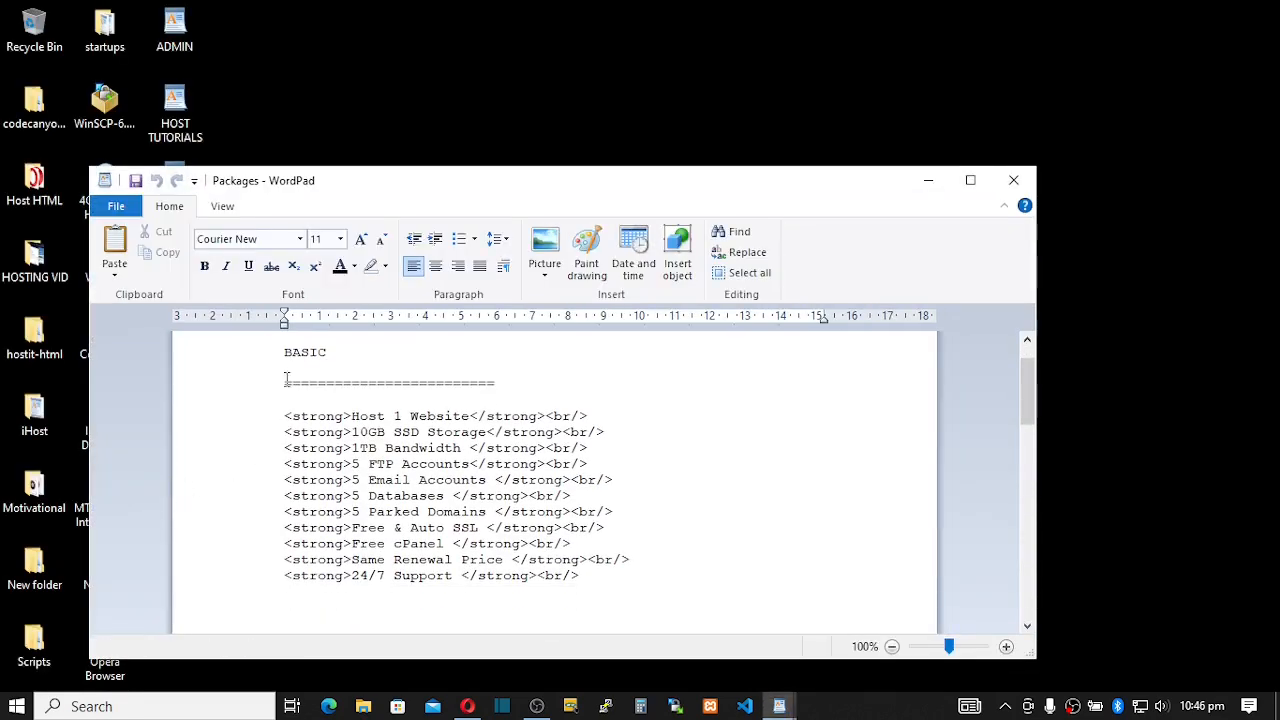
{"action": "left_click", "coordinate": [279, 358]}
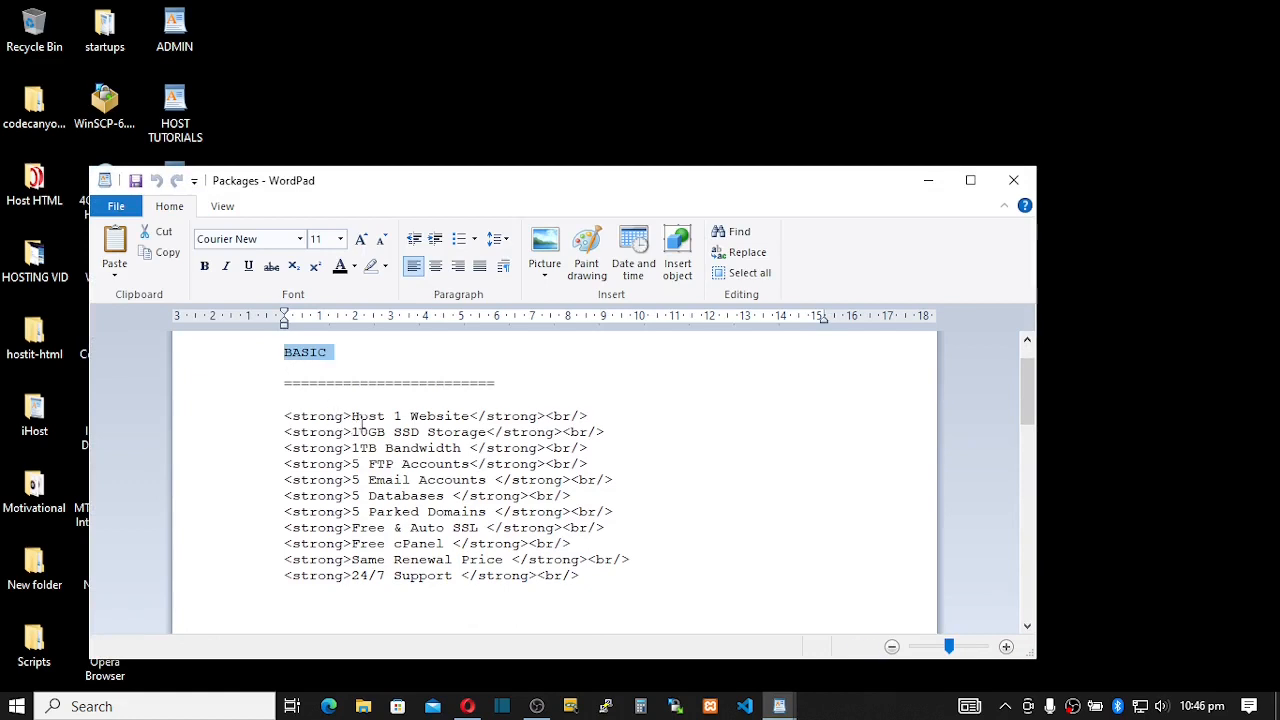
{"action": "left_click", "coordinate": [364, 442]}
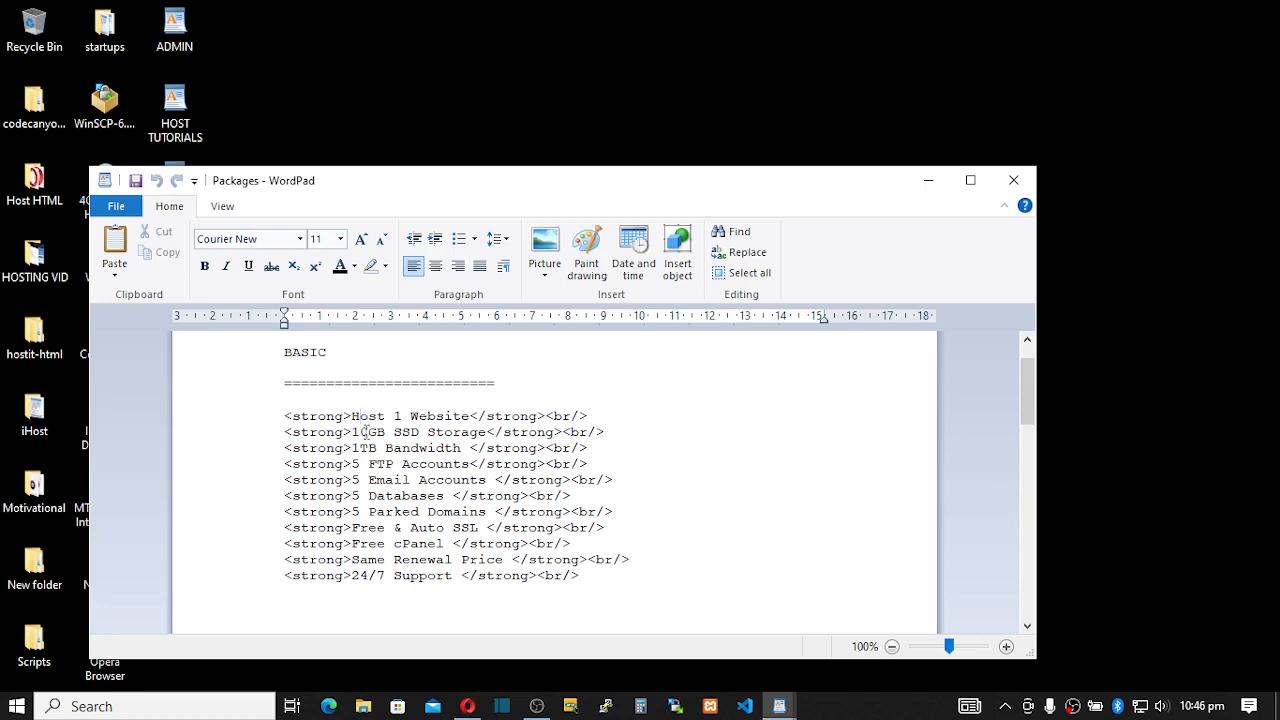
{"action": "left_click_drag", "start_coordinate": [368, 423], "coordinate": [383, 556]}
{"action": "left_click", "coordinate": [380, 560]}
{"action": "left_click_drag", "start_coordinate": [350, 420], "coordinate": [393, 560]}
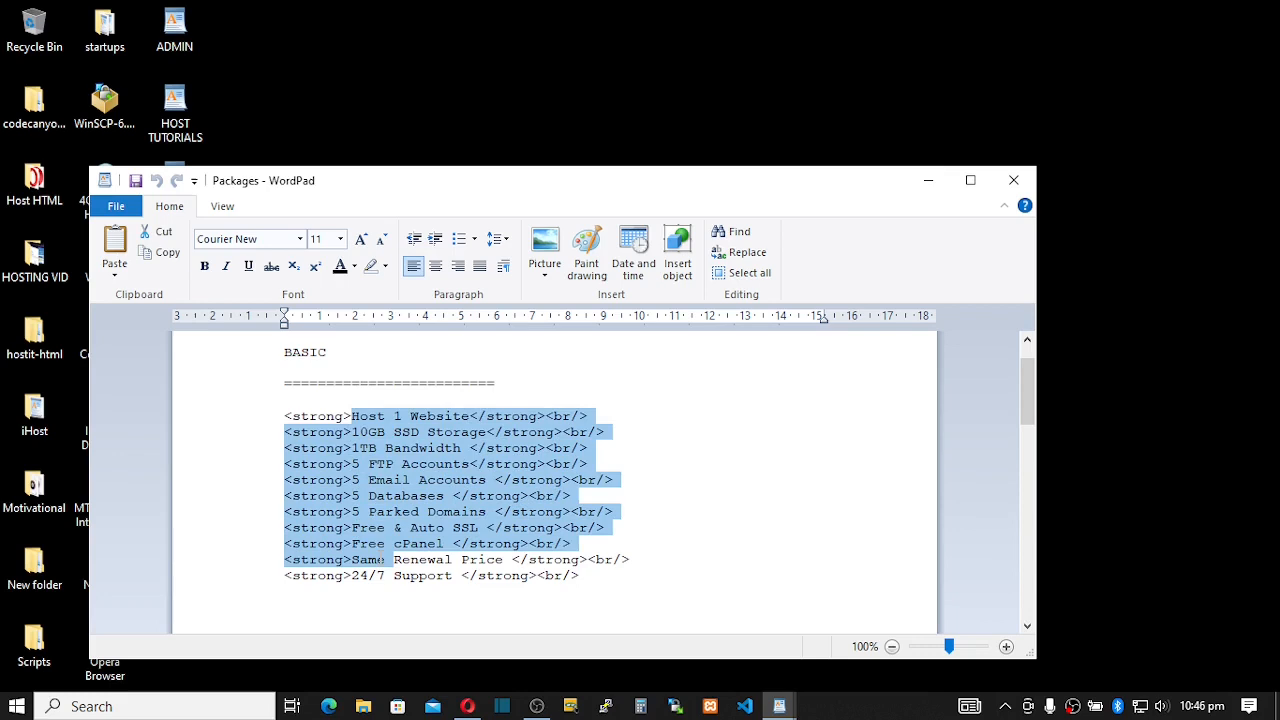
{"action": "left_click", "coordinate": [377, 527]}
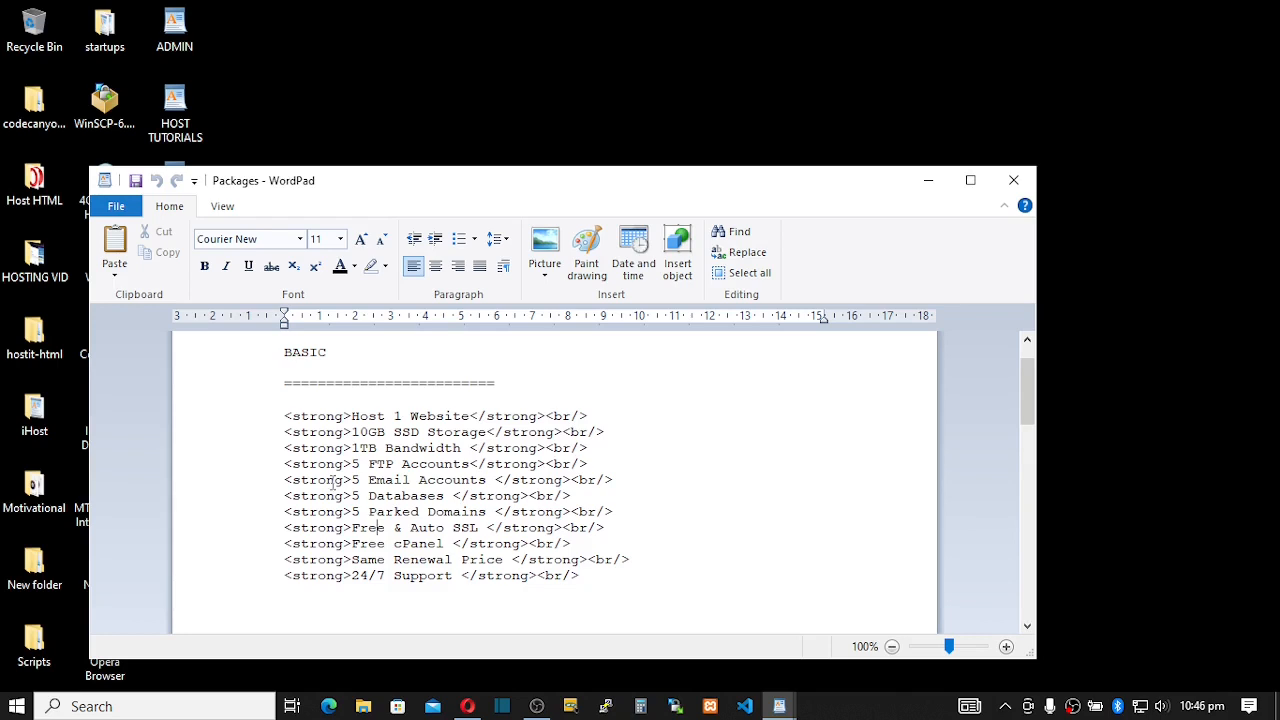
Step: Copy the complete HTML feature list of the BASIC package, from "Host 1 Website" through "24/7 Support"
{"action": "left_click_drag", "start_coordinate": [285, 417], "coordinate": [616, 586]}
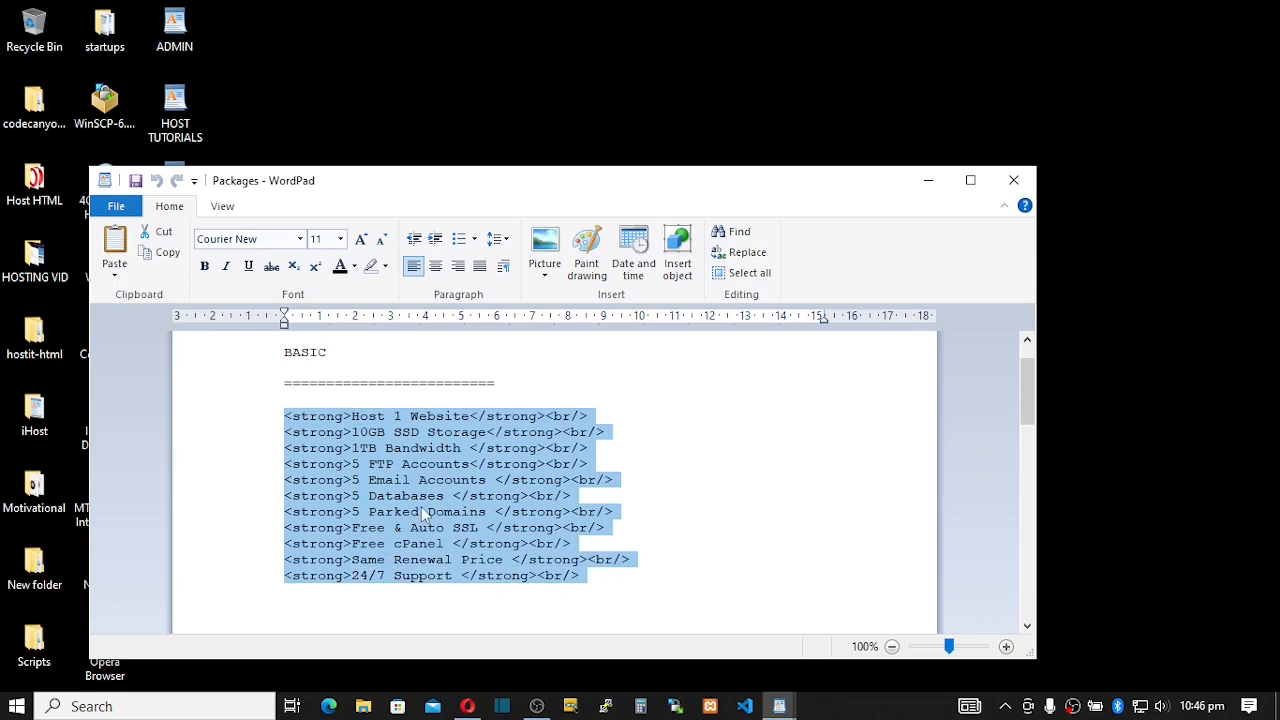
{"action": "left_click", "coordinate": [288, 413]}
{"action": "mouse_move", "coordinate": [288, 413]}
{"action": "left_mouse_down"}
{"action": "mouse_move", "coordinate": [622, 583]}
{"action": "mouse_move", "coordinate": [278, 404]}
{"action": "mouse_move", "coordinate": [285, 414]}
{"action": "left_mouse_up"}
{"action": "left_click", "coordinate": [580, 577]}
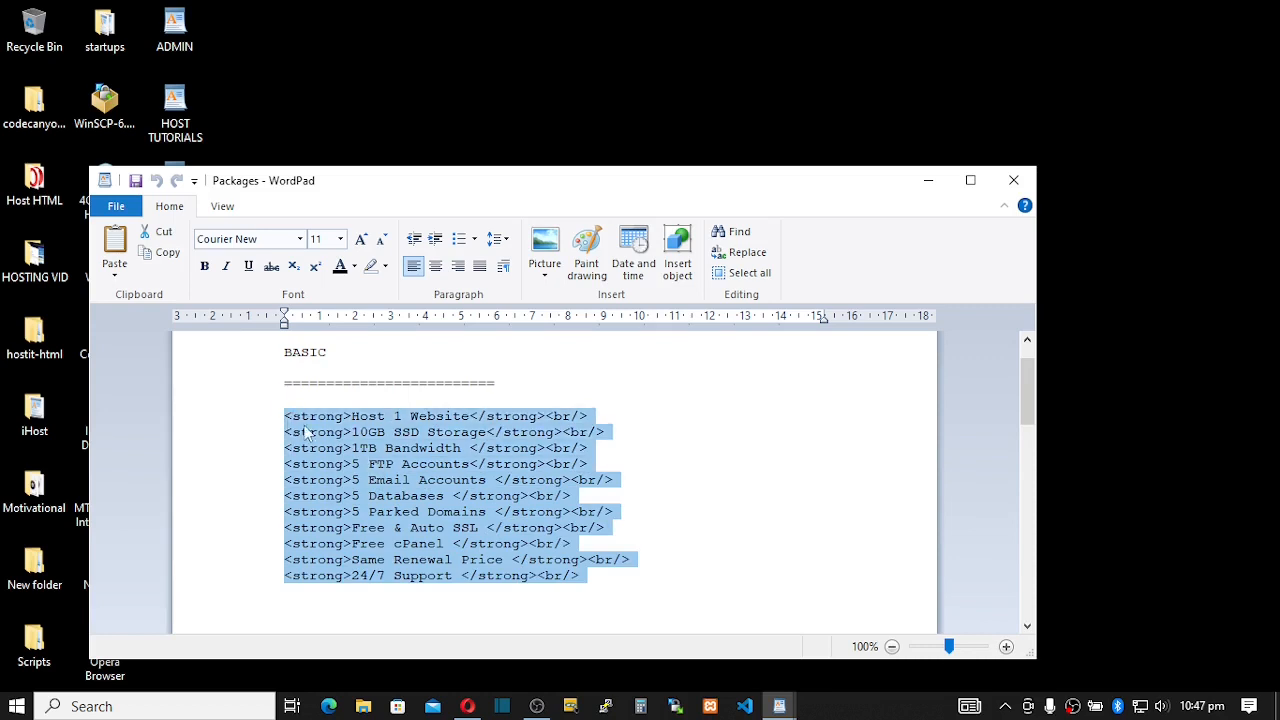
{"action": "right_click", "coordinate": [367, 446]}
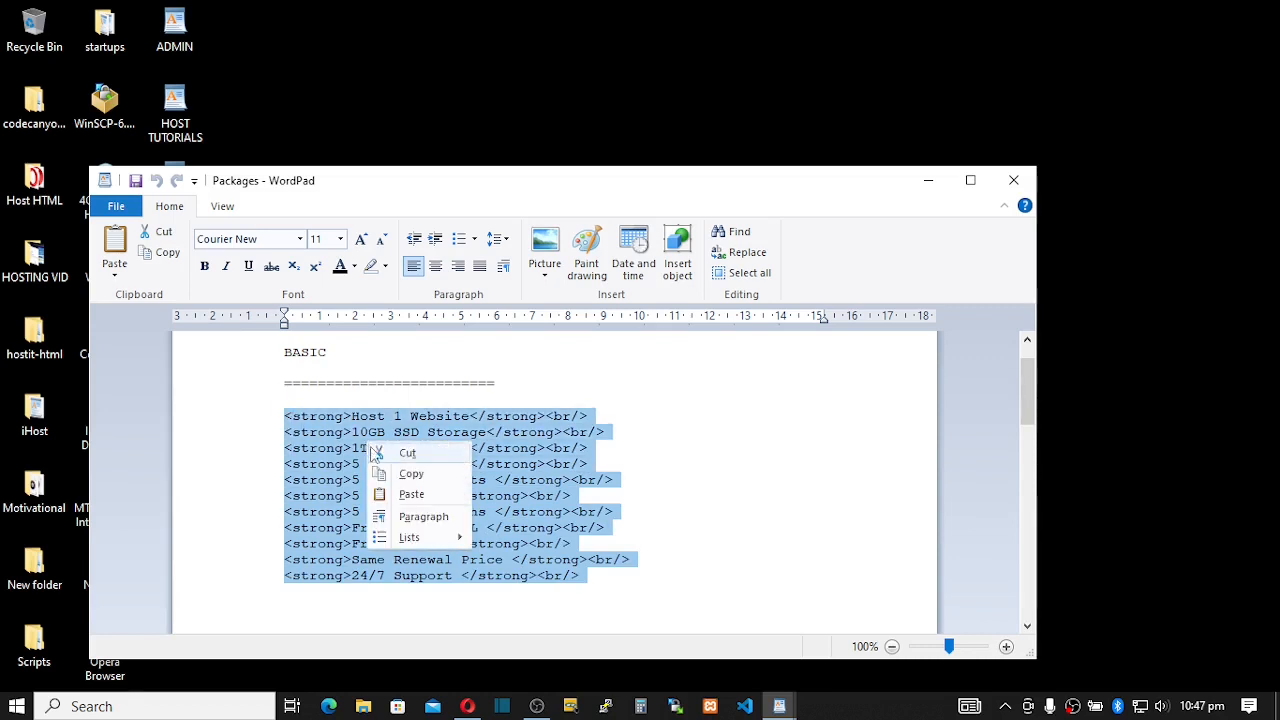
{"action": "left_click", "coordinate": [410, 474]}
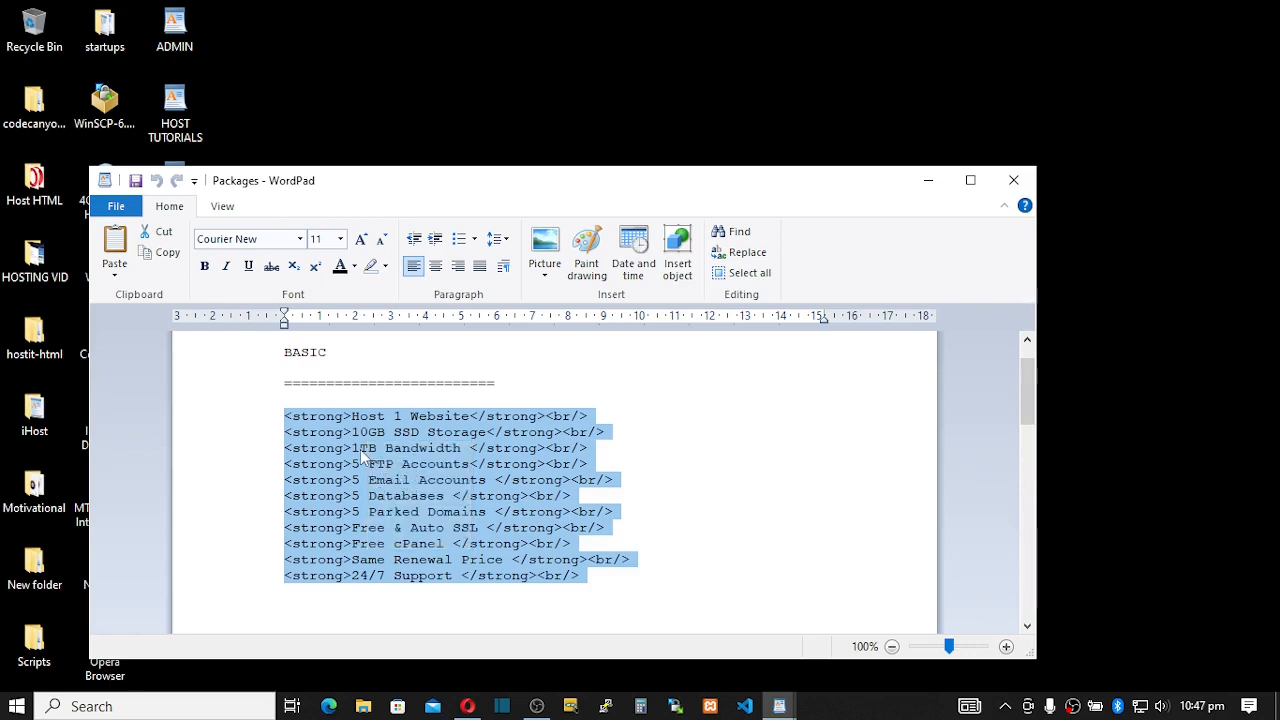
Step: Examine the feature texts enclosed by the strong tags in the BASIC package list
{"action": "left_click", "coordinate": [380, 432]}
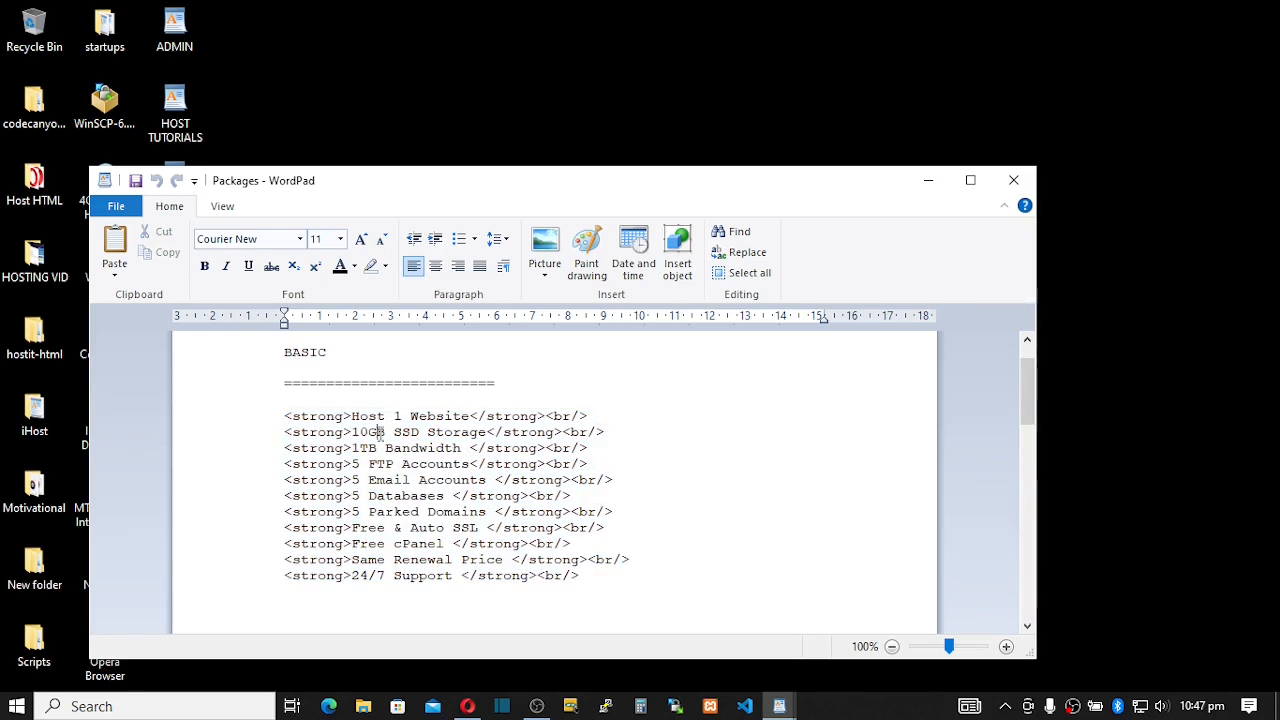
{"action": "left_click", "coordinate": [361, 448]}
{"action": "left_click_drag", "start_coordinate": [352, 416], "coordinate": [469, 417]}
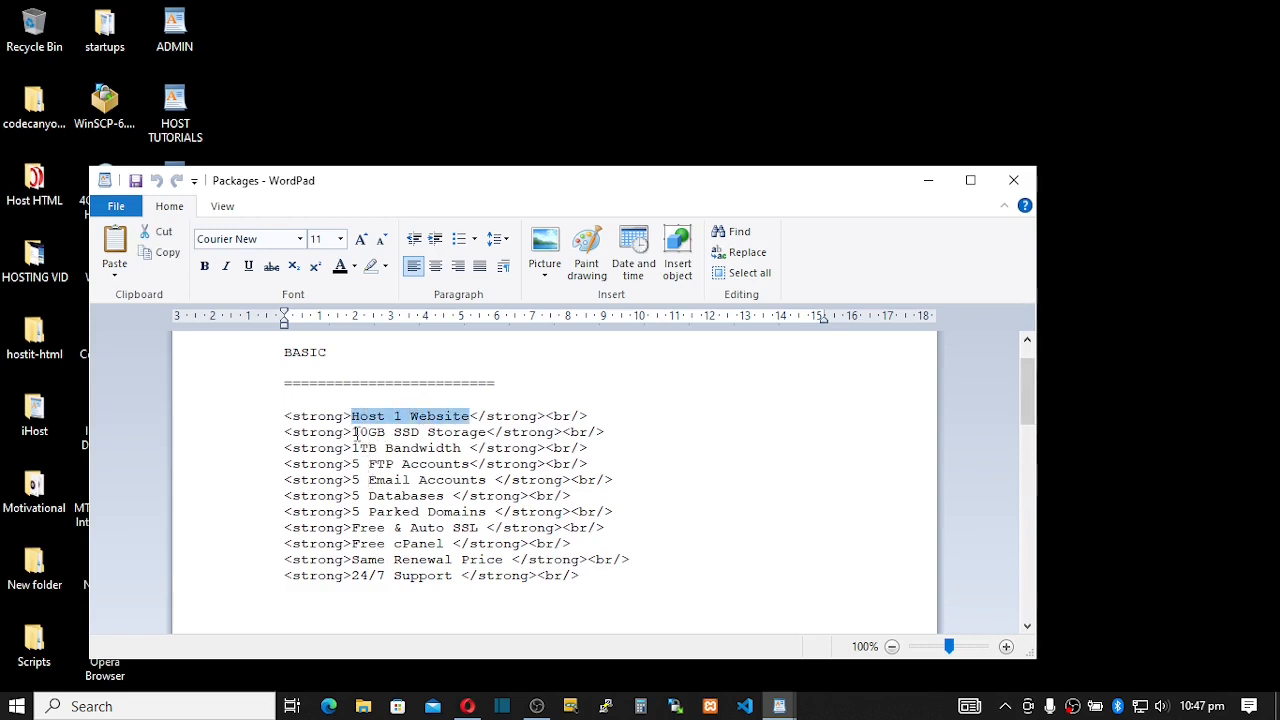
{"action": "left_click_drag", "start_coordinate": [353, 432], "coordinate": [486, 433]}
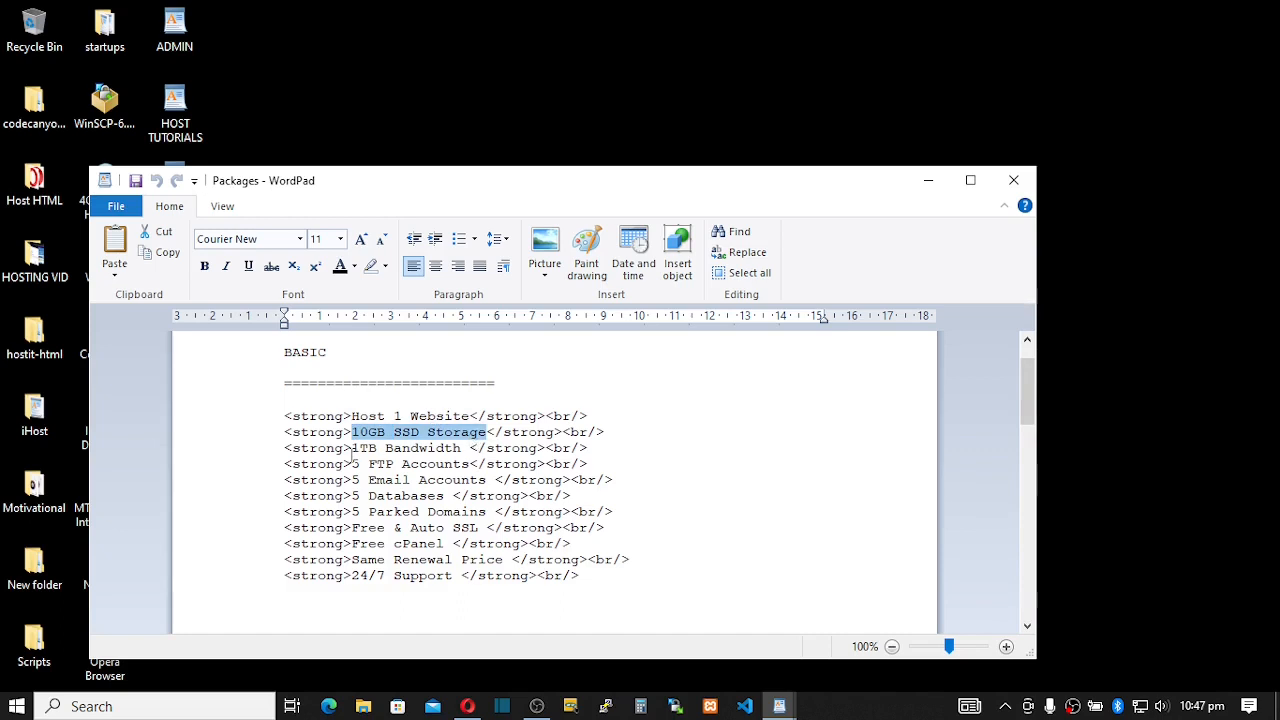
{"action": "double_click", "coordinate": [355, 448]}
{"action": "double_click", "coordinate": [318, 448]}
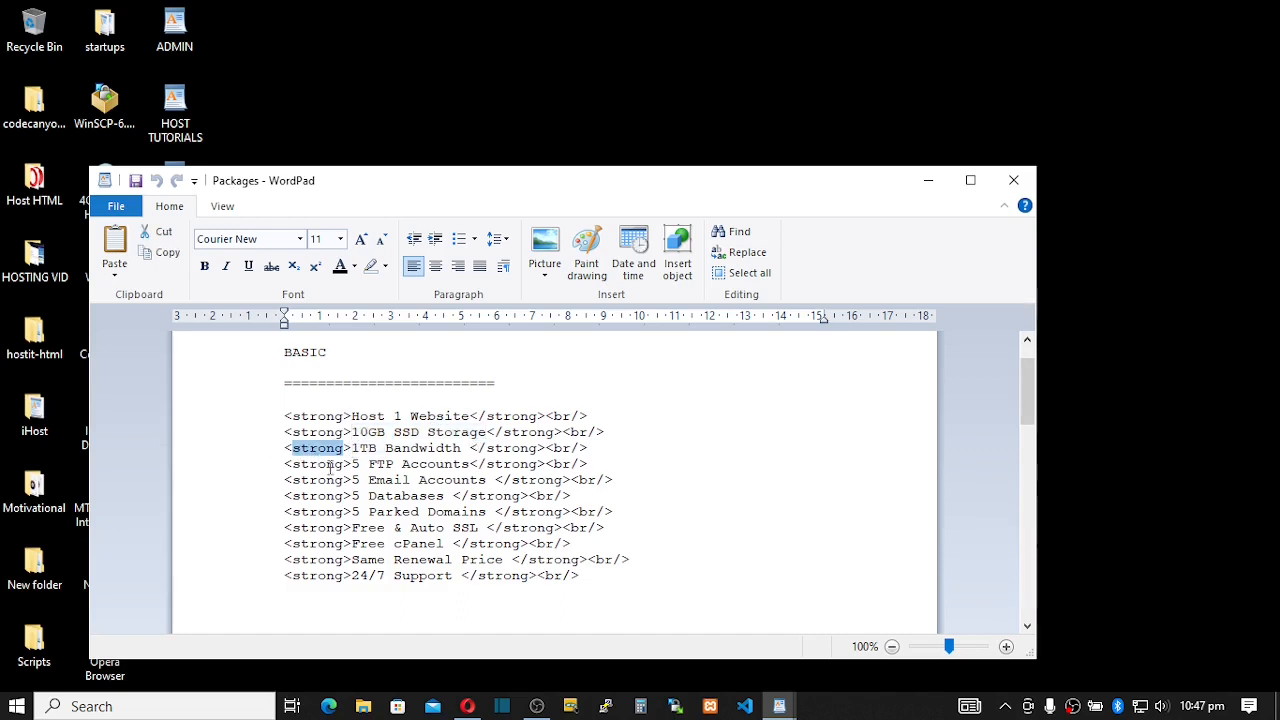
{"action": "left_click_drag", "start_coordinate": [351, 464], "coordinate": [360, 464]}
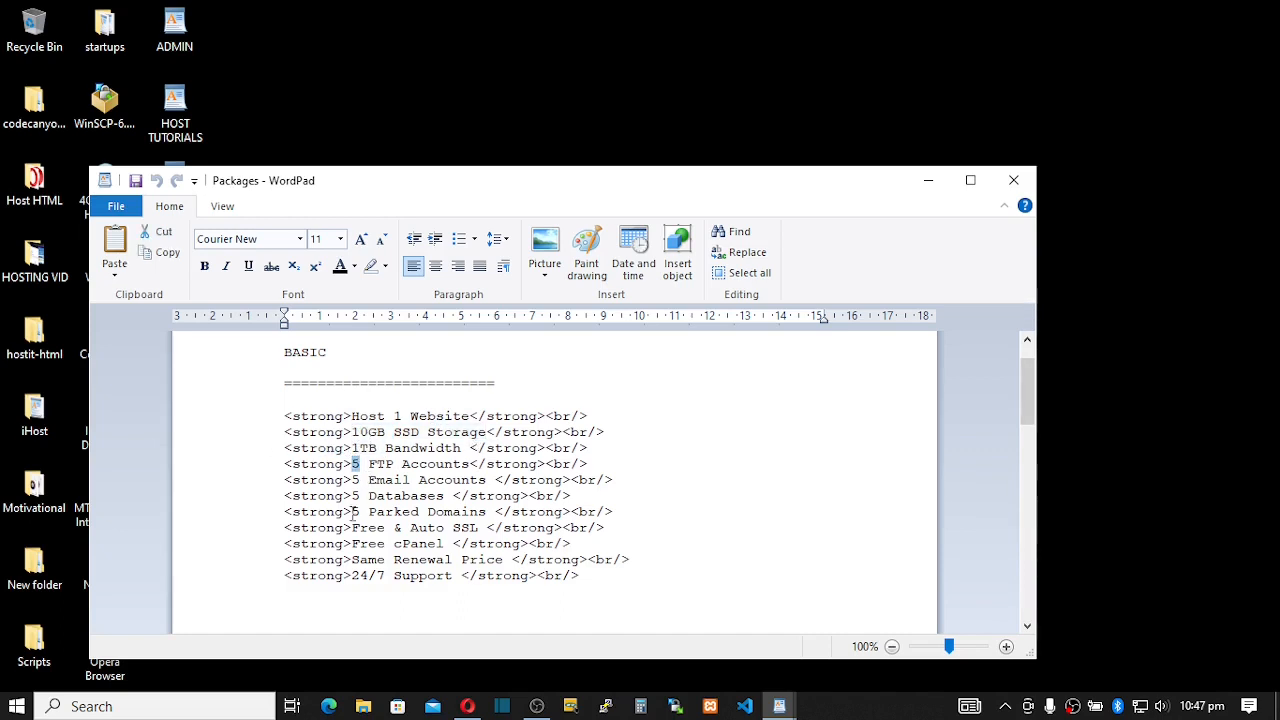
Step: Switch back to WHMCS in the Opera browser and paste the copied feature list as the Basic product's full description
{"action": "left_click", "coordinate": [467, 706]}
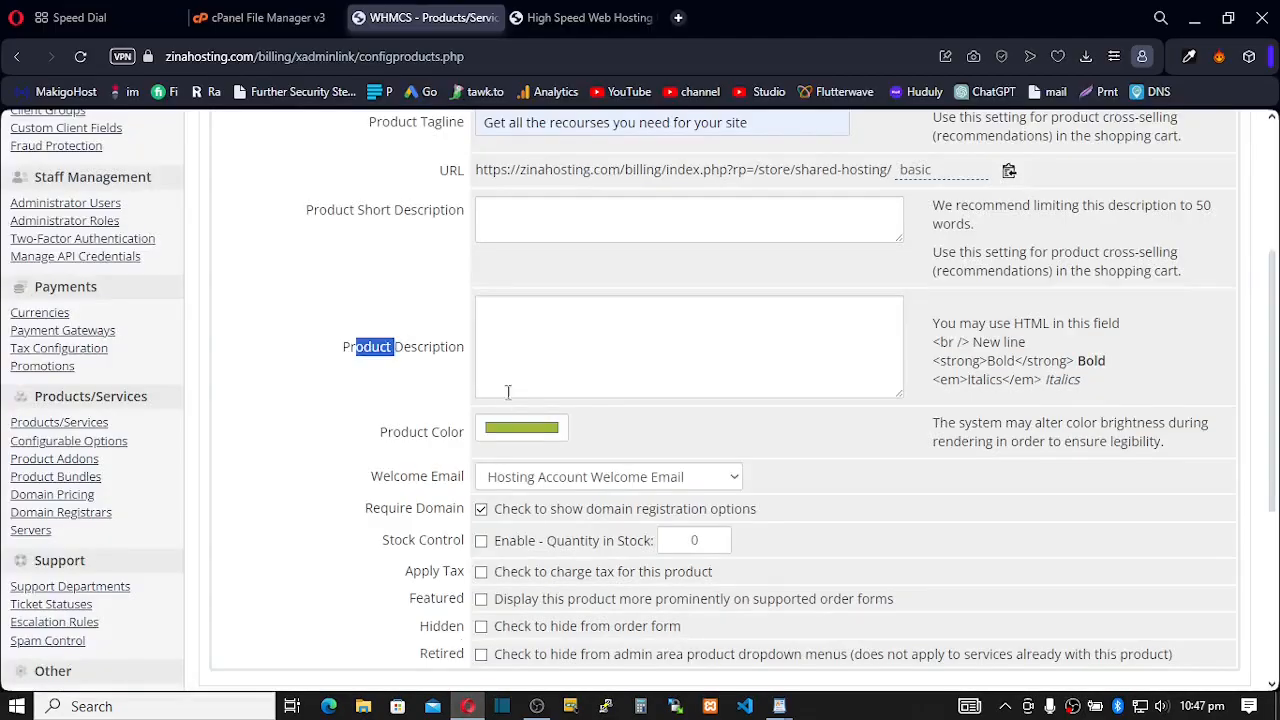
{"action": "left_click", "coordinate": [535, 329]}
{"action": "right_click", "coordinate": [526, 320]}
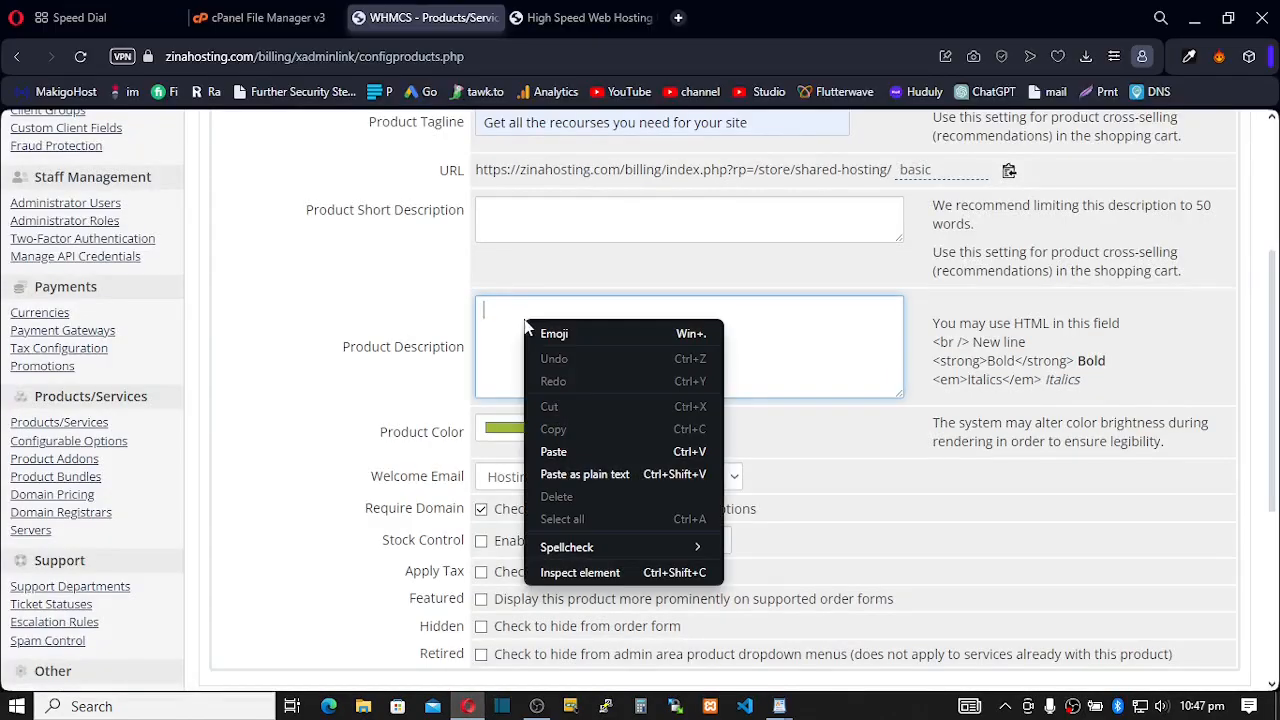
{"action": "left_click", "coordinate": [553, 451]}
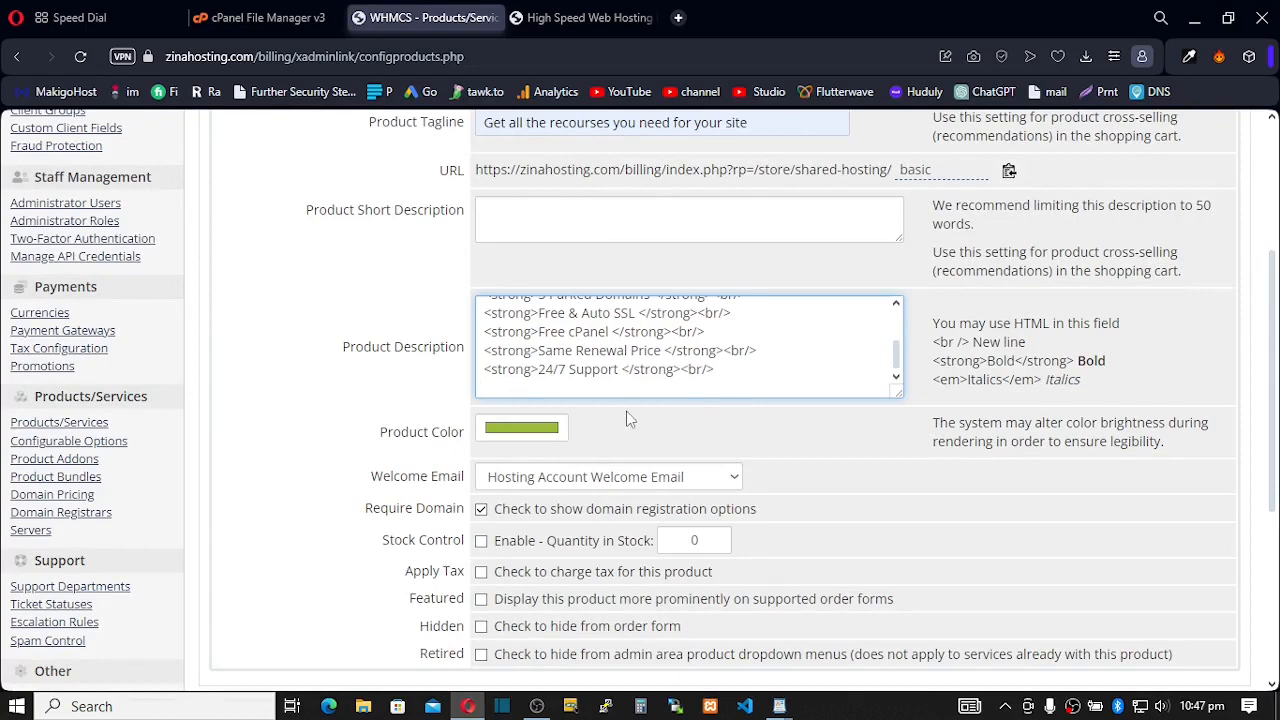
Step: Check the remaining detail options of the Basic product and save the changes
{"action": "scroll", "coordinate": [626, 411], "scroll_direction": "down", "scroll_amount": 1}
{"action": "scroll", "coordinate": [630, 430], "scroll_direction": "down", "scroll_amount": 1}
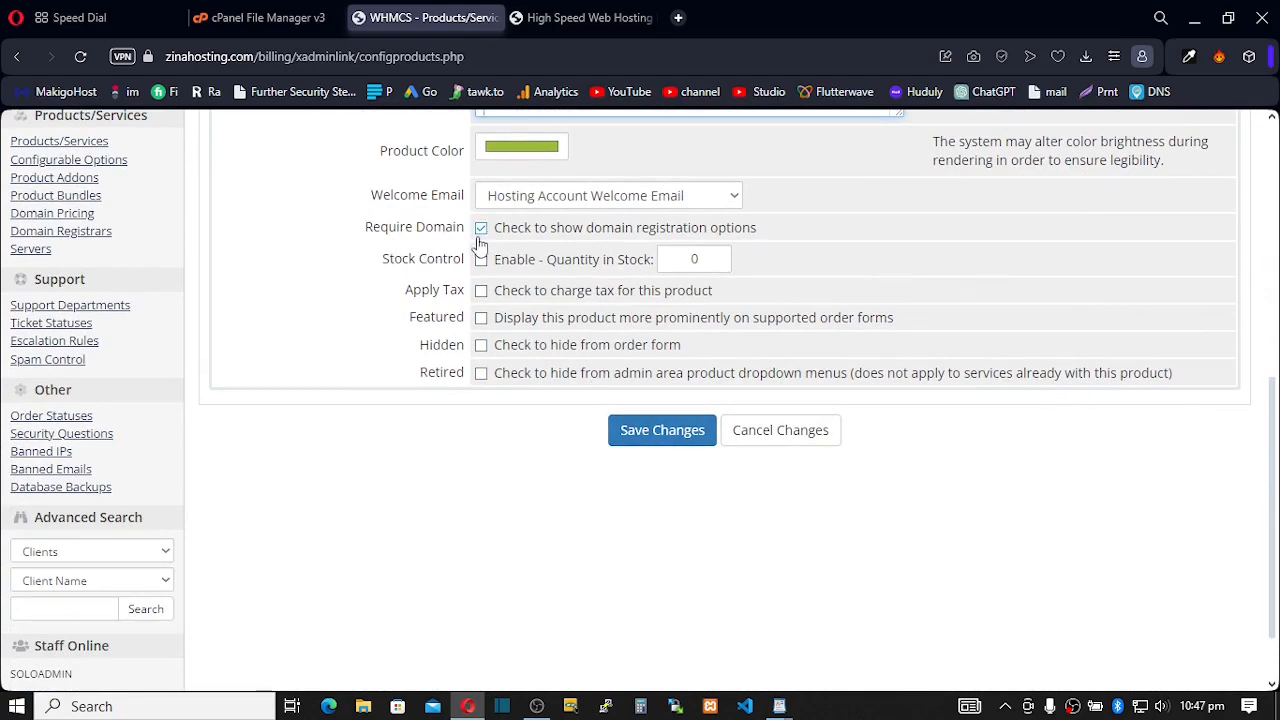
{"action": "scroll", "coordinate": [508, 262], "scroll_direction": "up", "scroll_amount": 1}
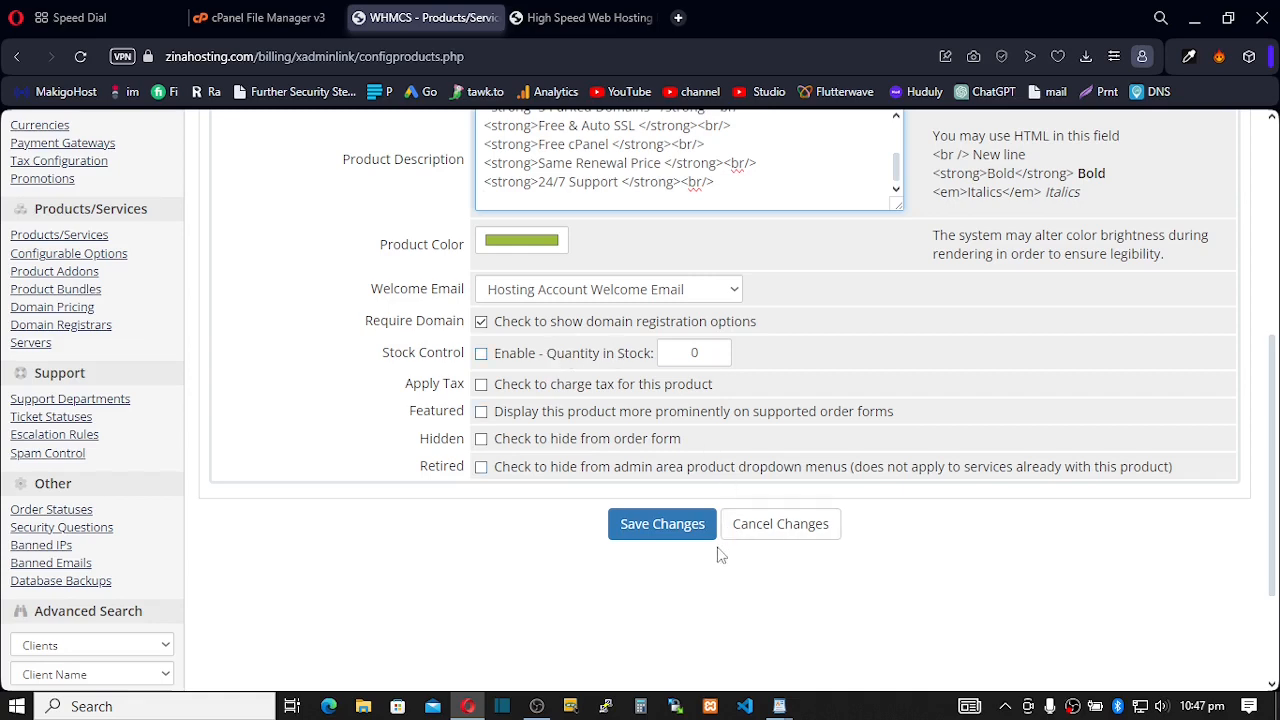
{"action": "left_click", "coordinate": [668, 523]}
Step: Set the payment type in the Basic product's pricing settings to Recurring and look over the billing cycle table
{"action": "scroll", "coordinate": [585, 488], "scroll_direction": "up", "scroll_amount": 4}
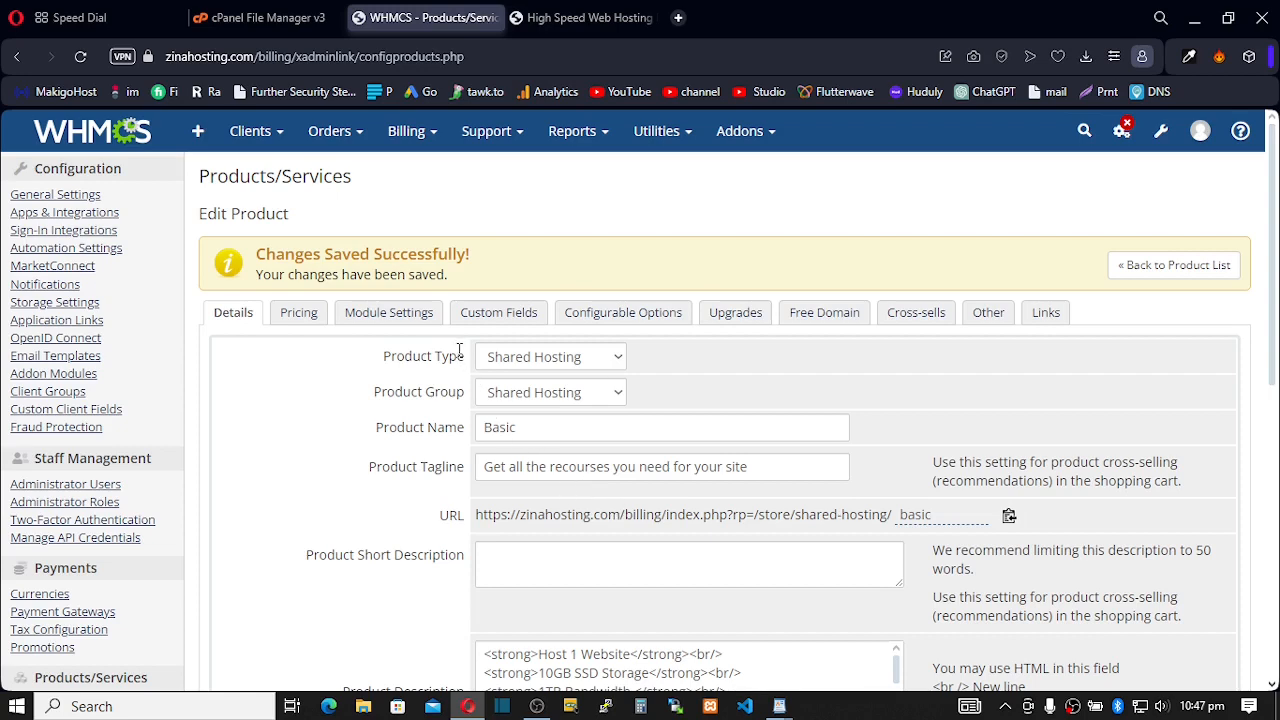
{"action": "left_click", "coordinate": [292, 320]}
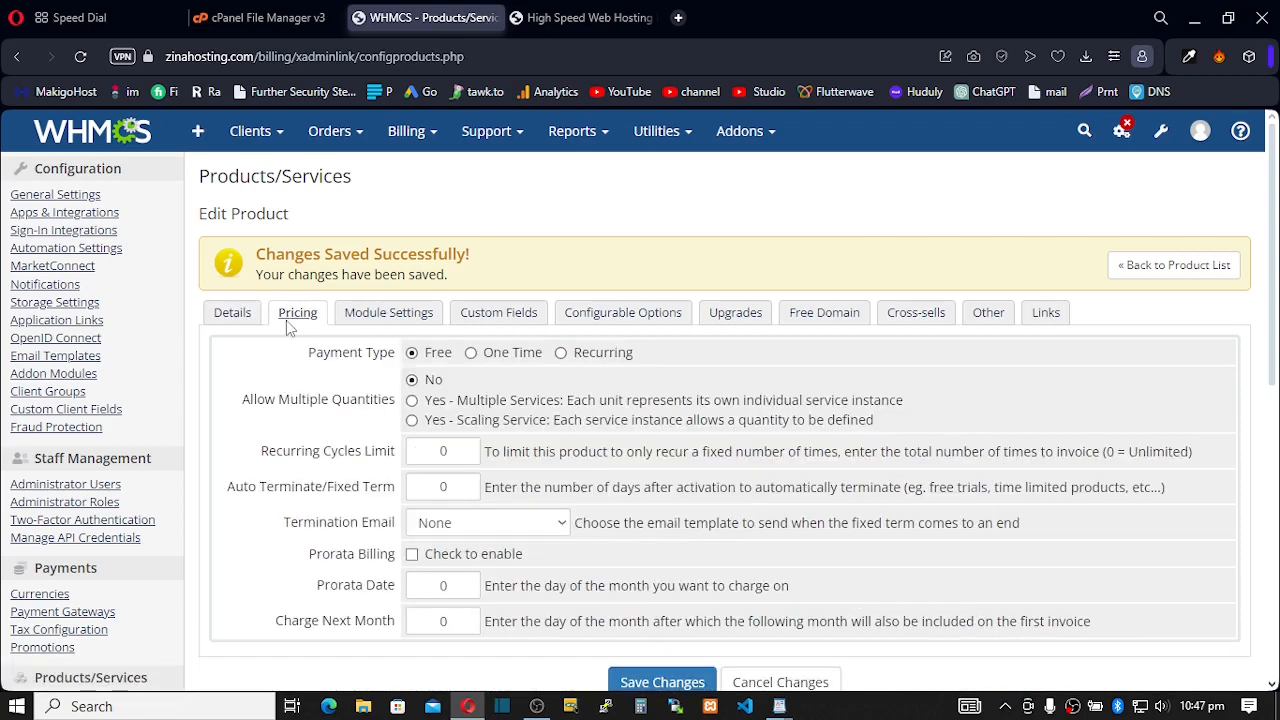
{"action": "left_click", "coordinate": [560, 353]}
{"action": "scroll", "coordinate": [530, 395], "scroll_direction": "down", "scroll_amount": 1}
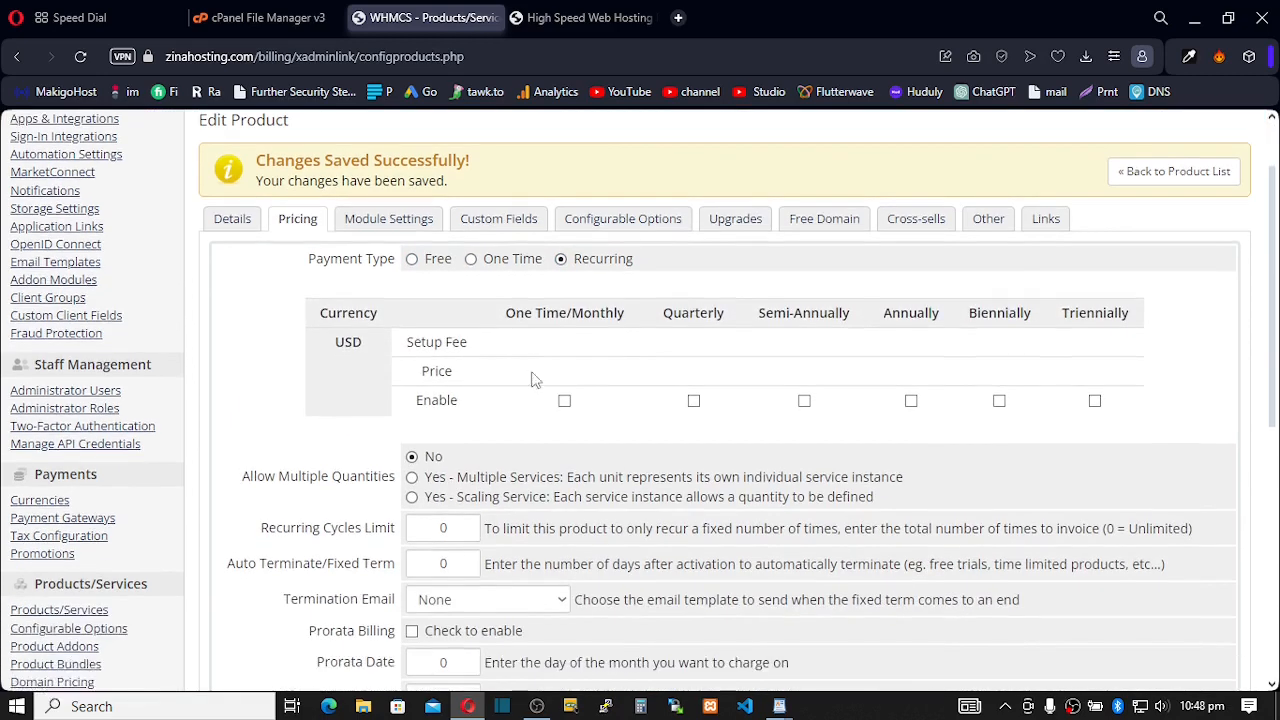
{"action": "double_click", "coordinate": [518, 313]}
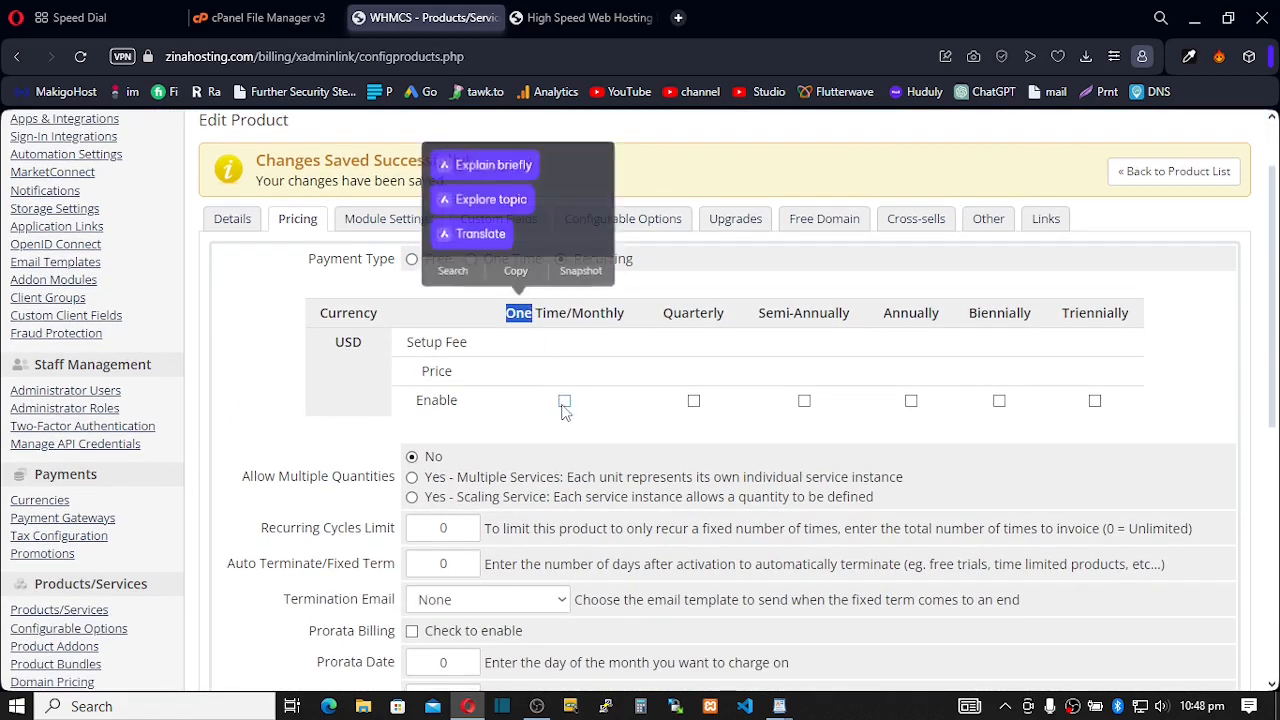
Step: Enable monthly billing for the Basic product and, after checking the website's Basic plan price, set the monthly price to 3.99
{"action": "left_click", "coordinate": [564, 401]}
{"action": "left_click", "coordinate": [548, 17]}
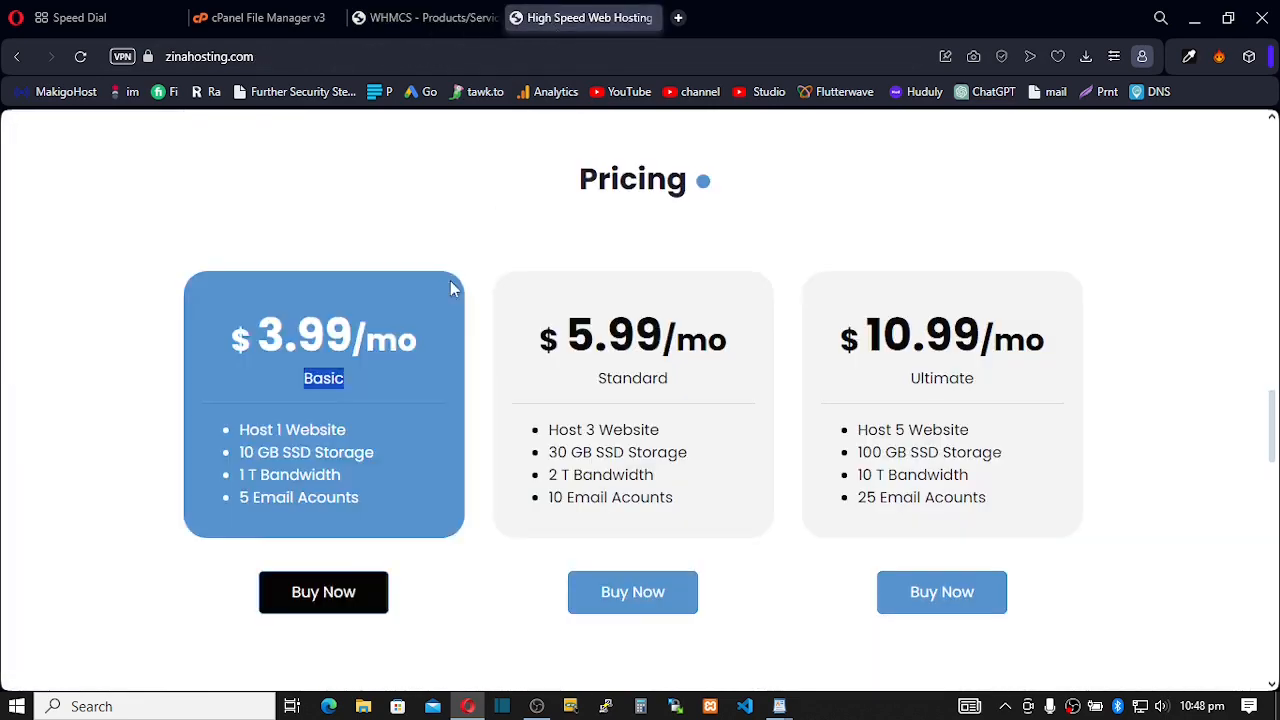
{"action": "left_click", "coordinate": [395, 204]}
{"action": "left_click", "coordinate": [411, 20]}
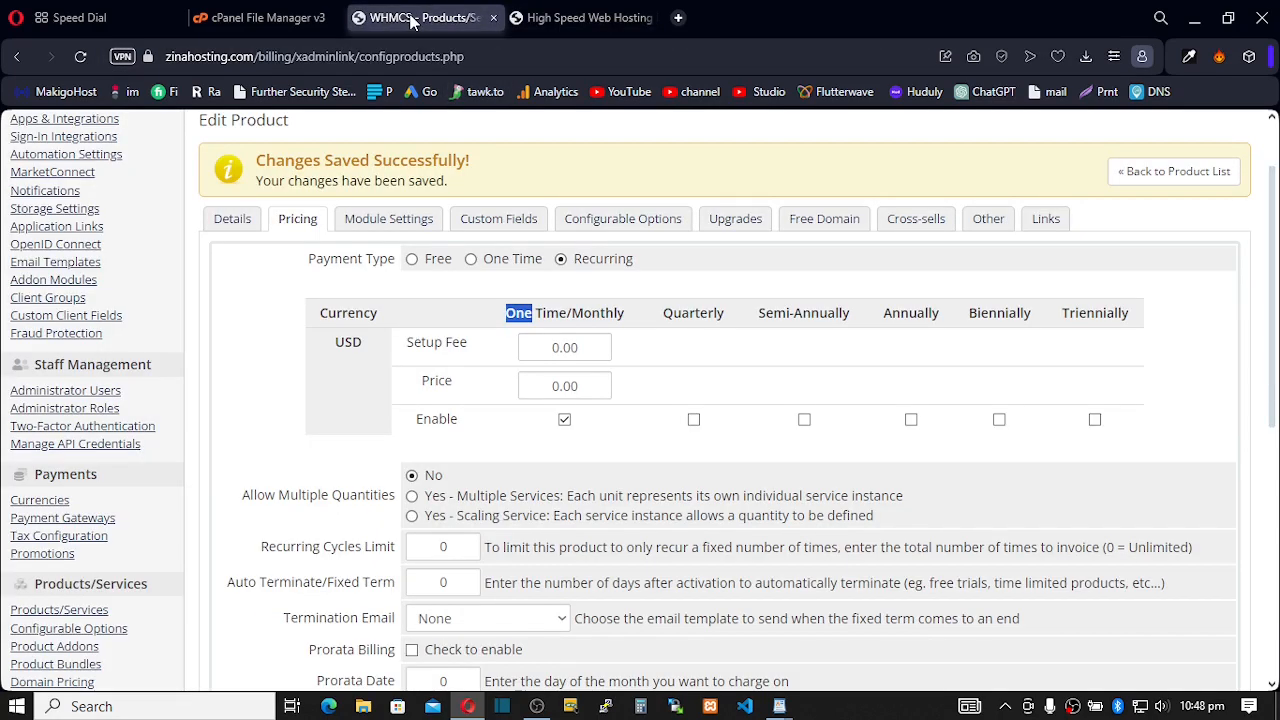
{"action": "left_click", "coordinate": [584, 388]}
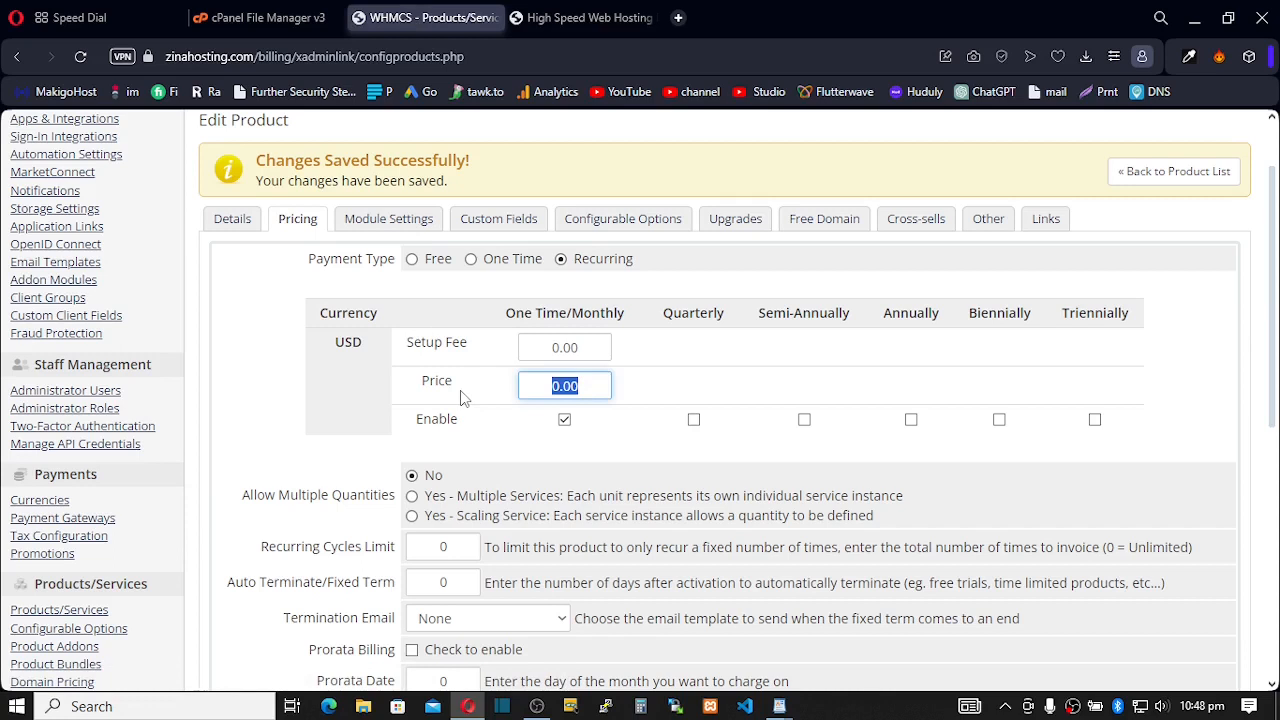
{"action": "type", "text": "99."}
{"action": "left_click_drag", "start_coordinate": [545, 396], "coordinate": [581, 396]}
{"action": "type", "text": "3.99"}
Step: Enable annual billing for the Basic product and multiply 3.99 by 12 in Calculator to work out the yearly price
{"action": "left_click", "coordinate": [911, 420]}
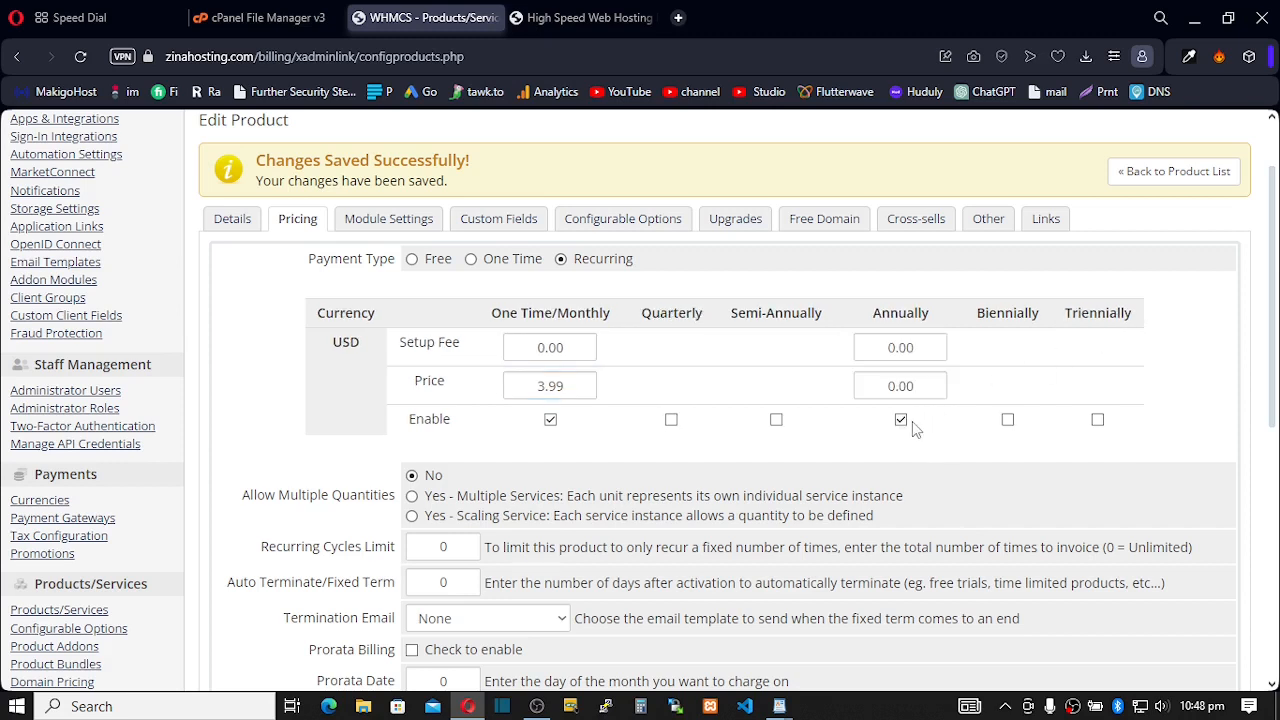
{"action": "left_click", "coordinate": [644, 707]}
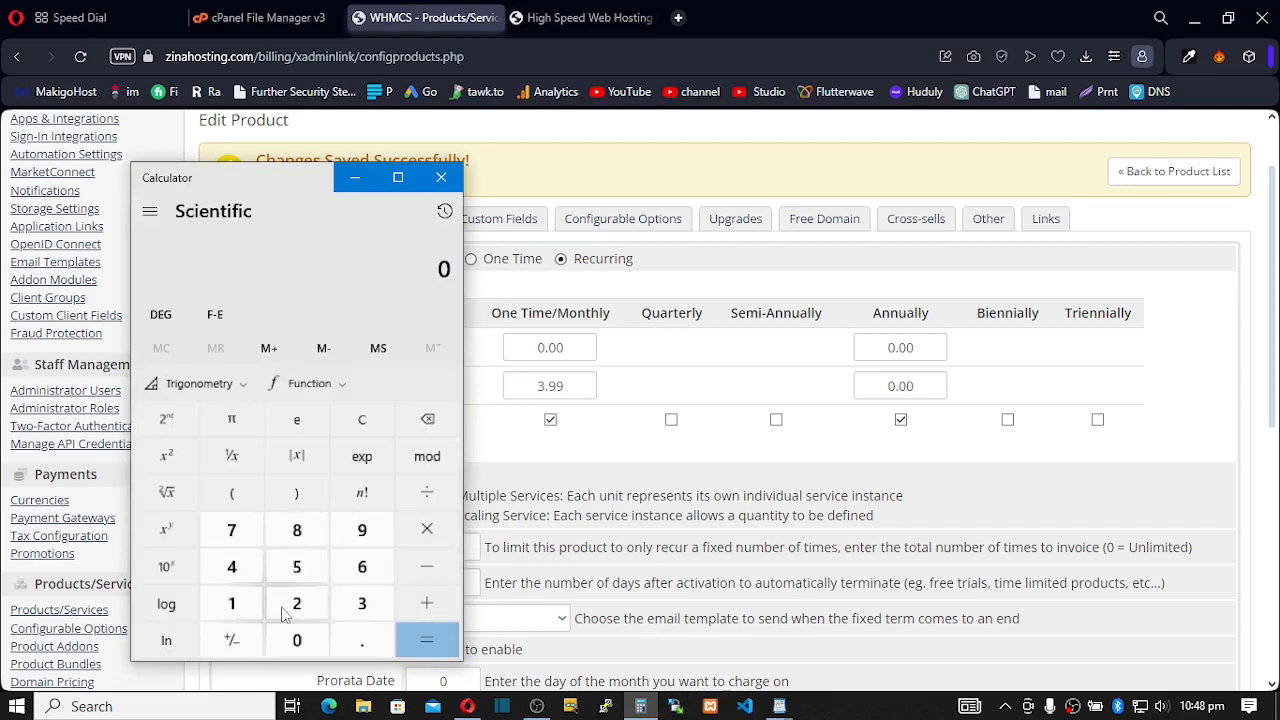
{"action": "left_click", "coordinate": [358, 605]}
{"action": "left_click", "coordinate": [360, 638]}
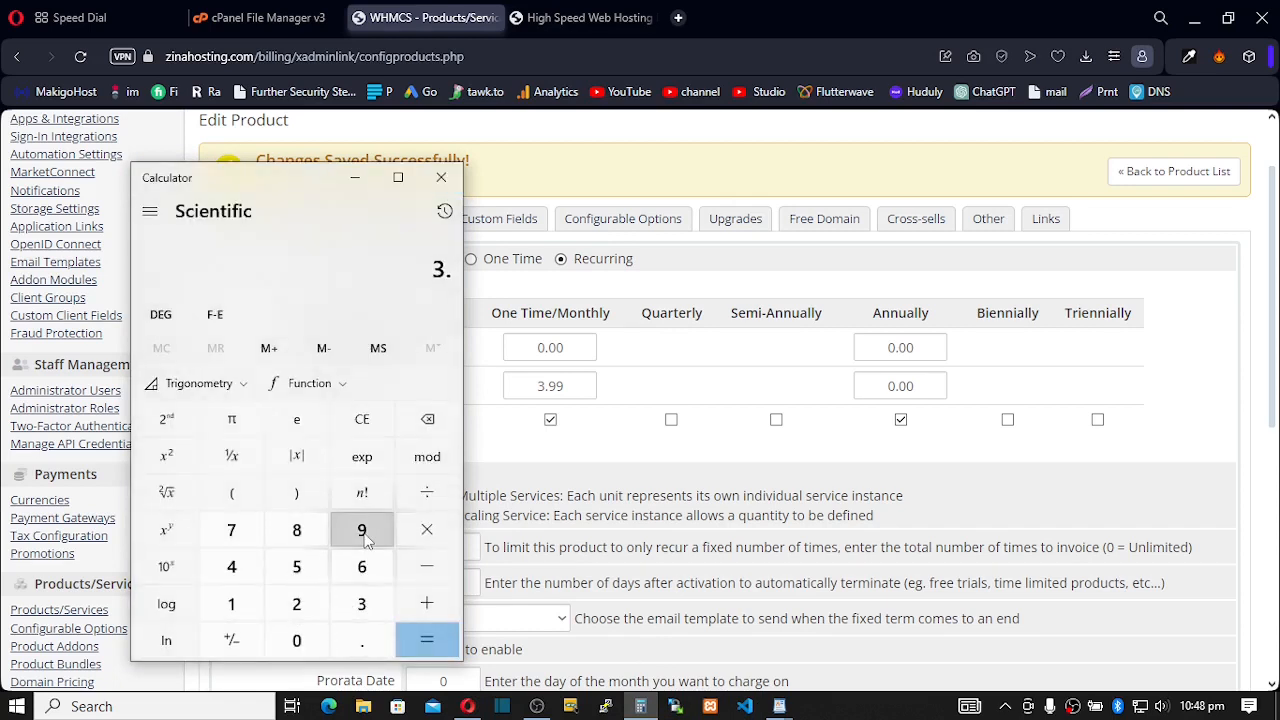
{"action": "left_click", "coordinate": [361, 529]}
{"action": "left_click", "coordinate": [361, 529]}
{"action": "left_click", "coordinate": [428, 531]}
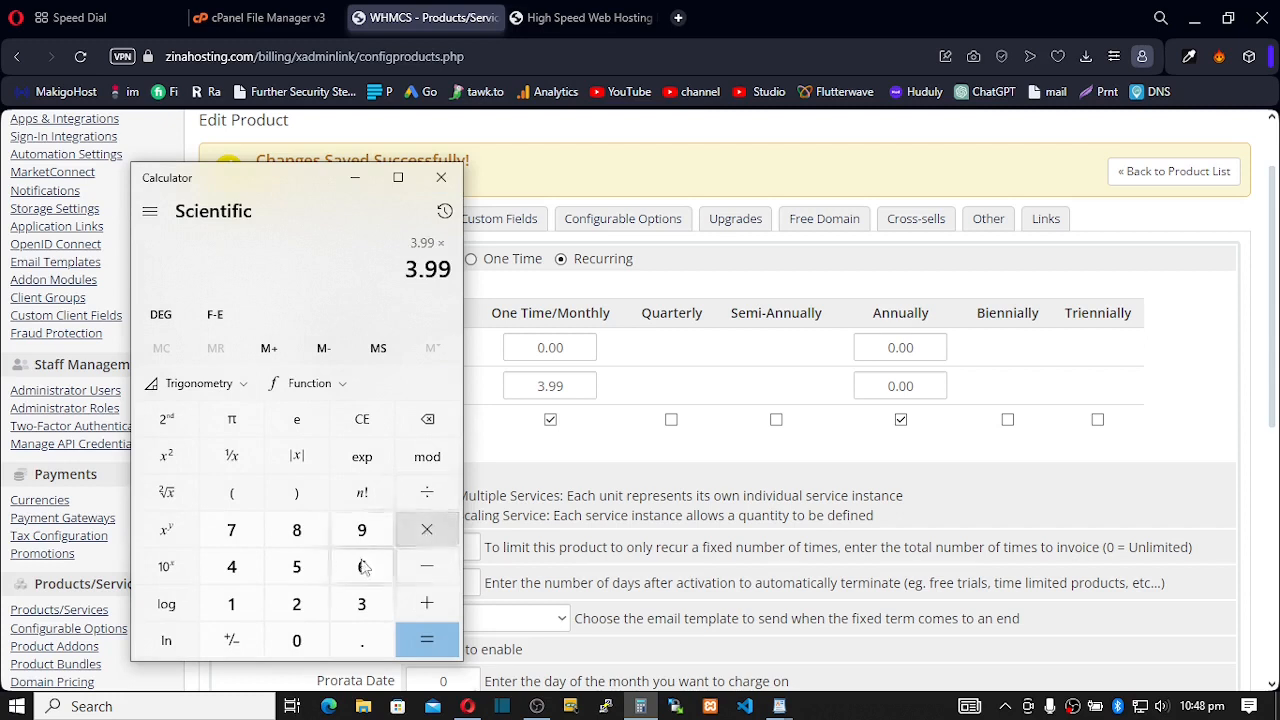
{"action": "left_click", "coordinate": [237, 603]}
{"action": "left_click", "coordinate": [294, 603]}
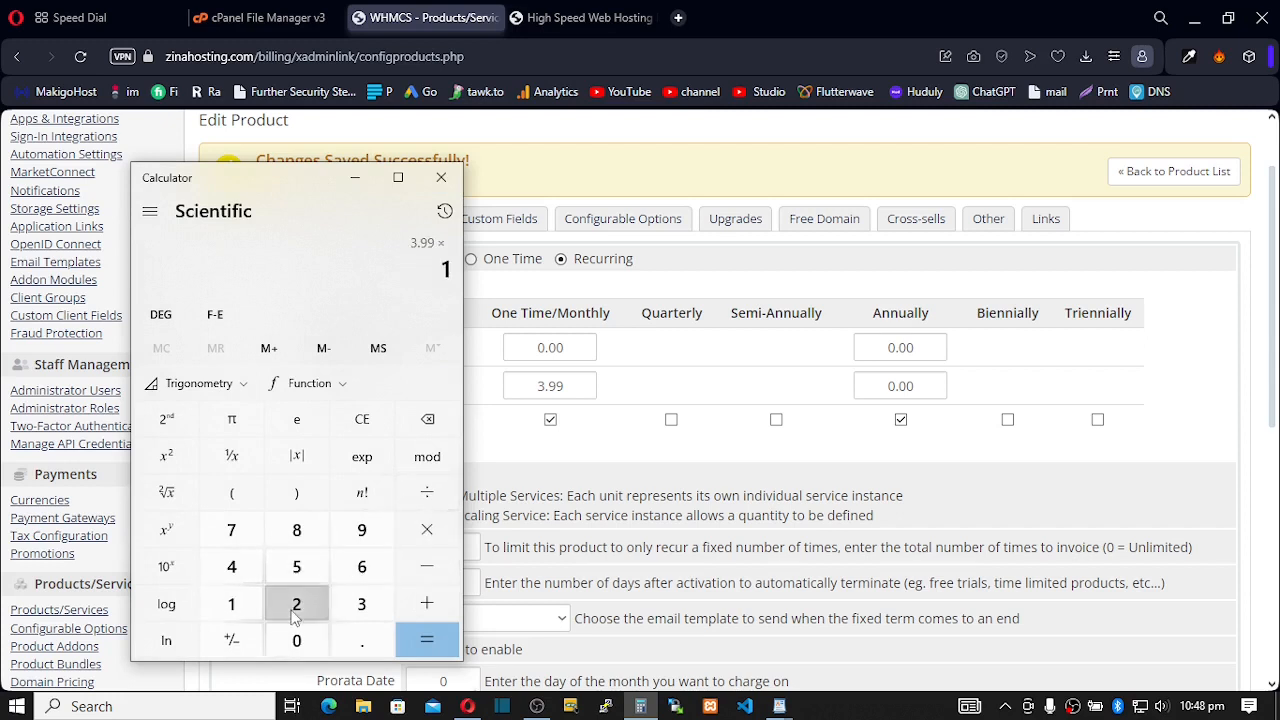
{"action": "left_click", "coordinate": [425, 640]}
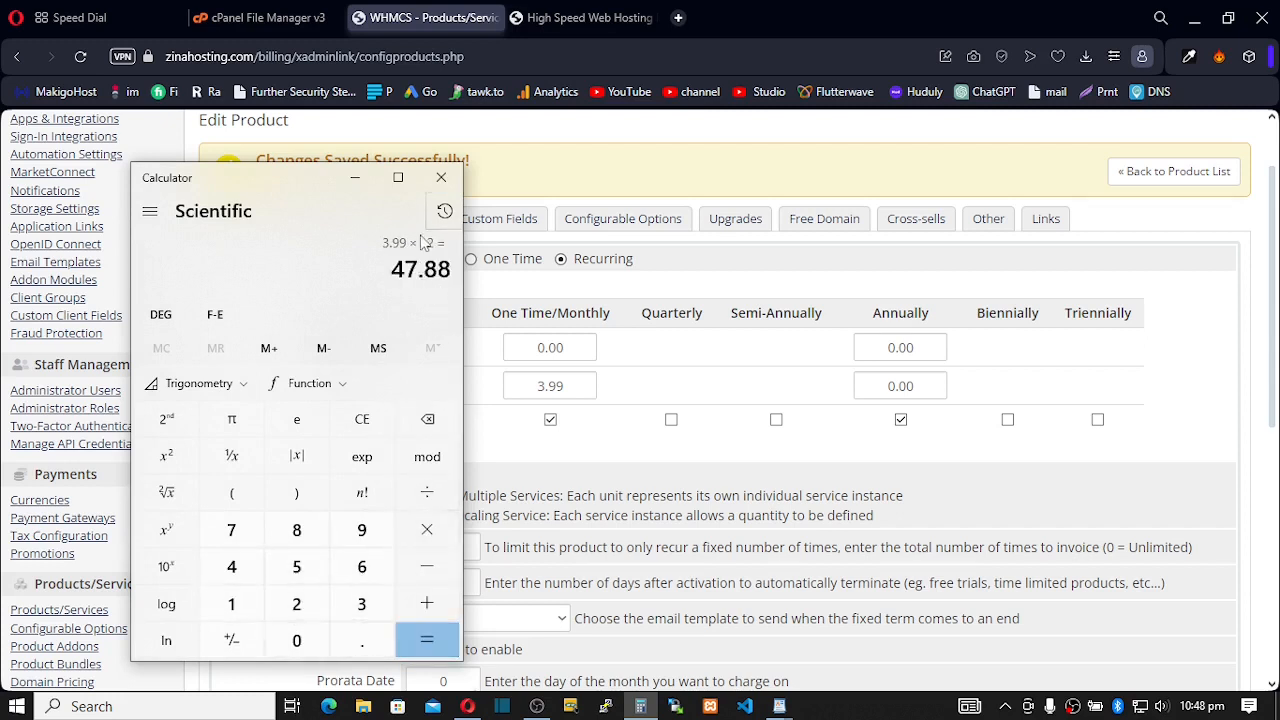
{"action": "left_click", "coordinate": [343, 179]}
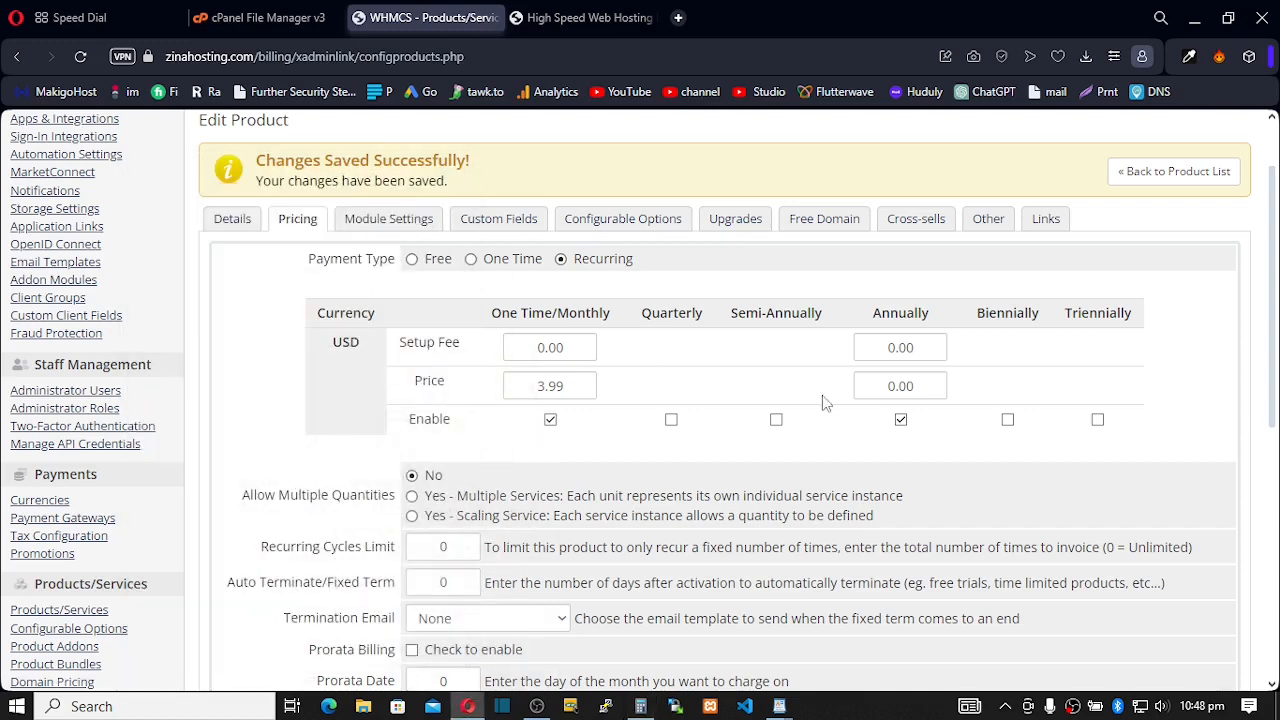
Step: Set the Basic product's annual price to 47.88 and save the pricing changes
{"action": "left_click_drag", "start_coordinate": [933, 390], "coordinate": [846, 391]}
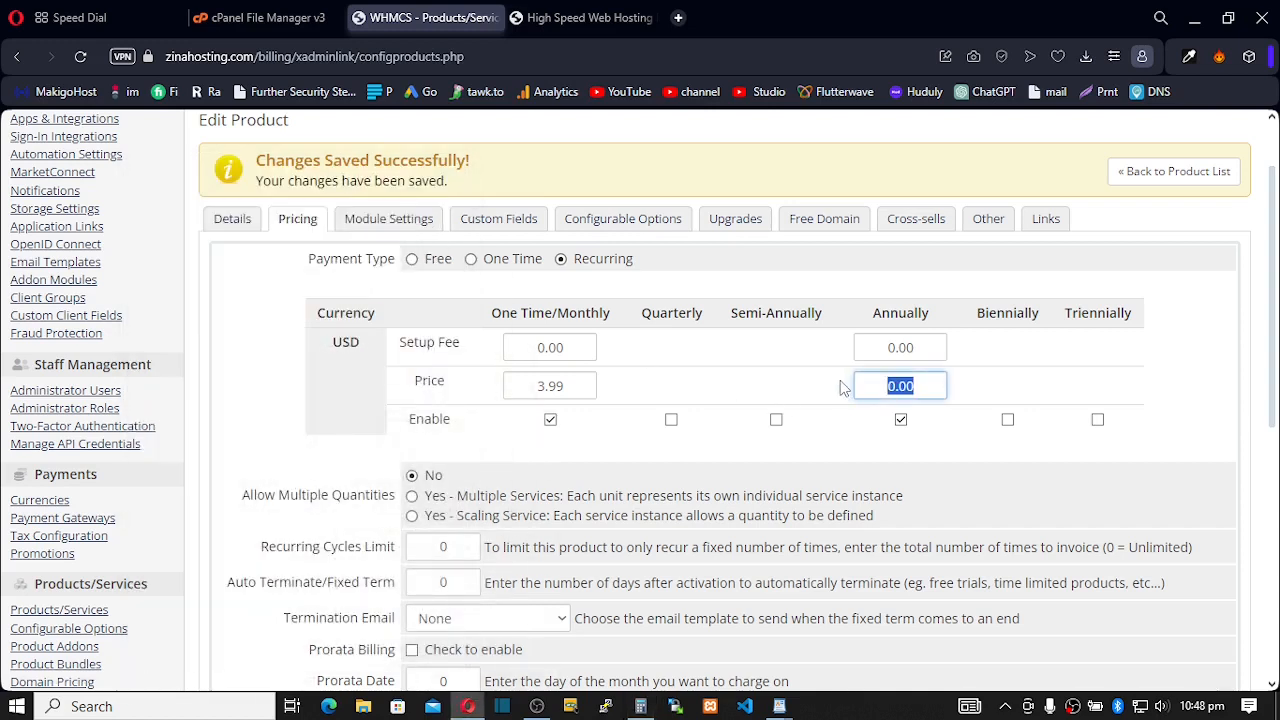
{"action": "type", "text": "4"}
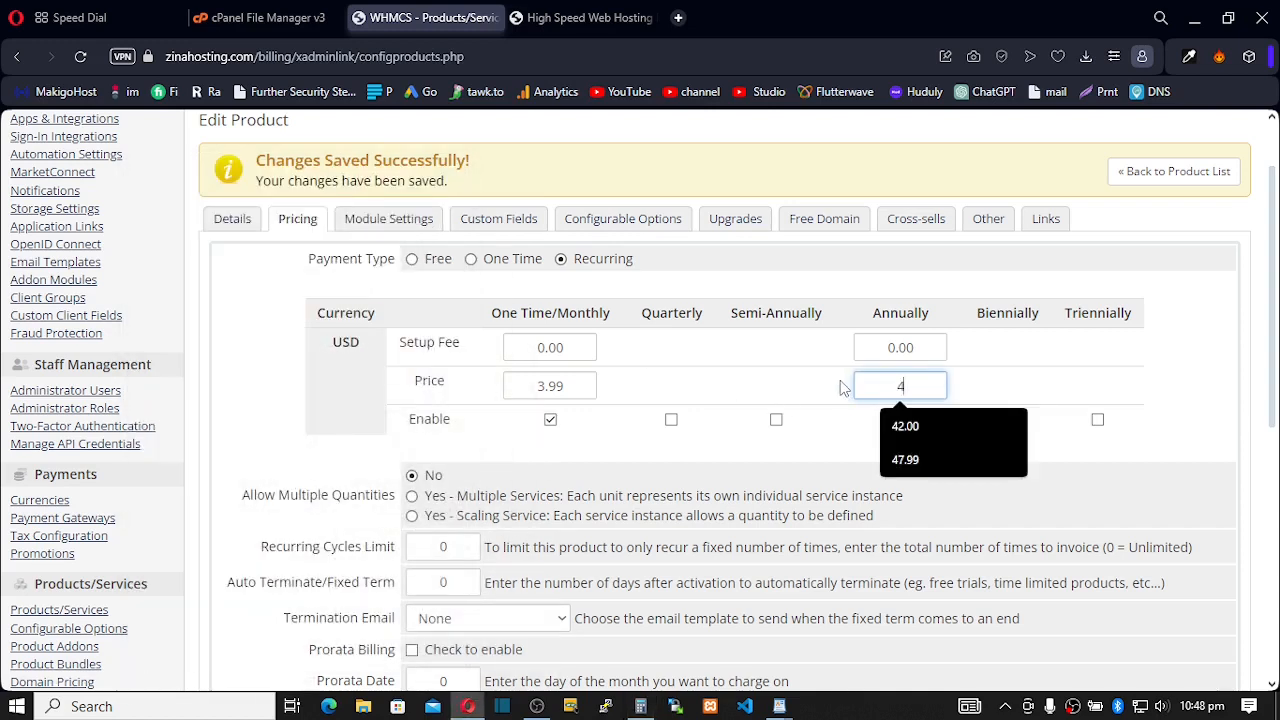
{"action": "type", "text": "7.88"}
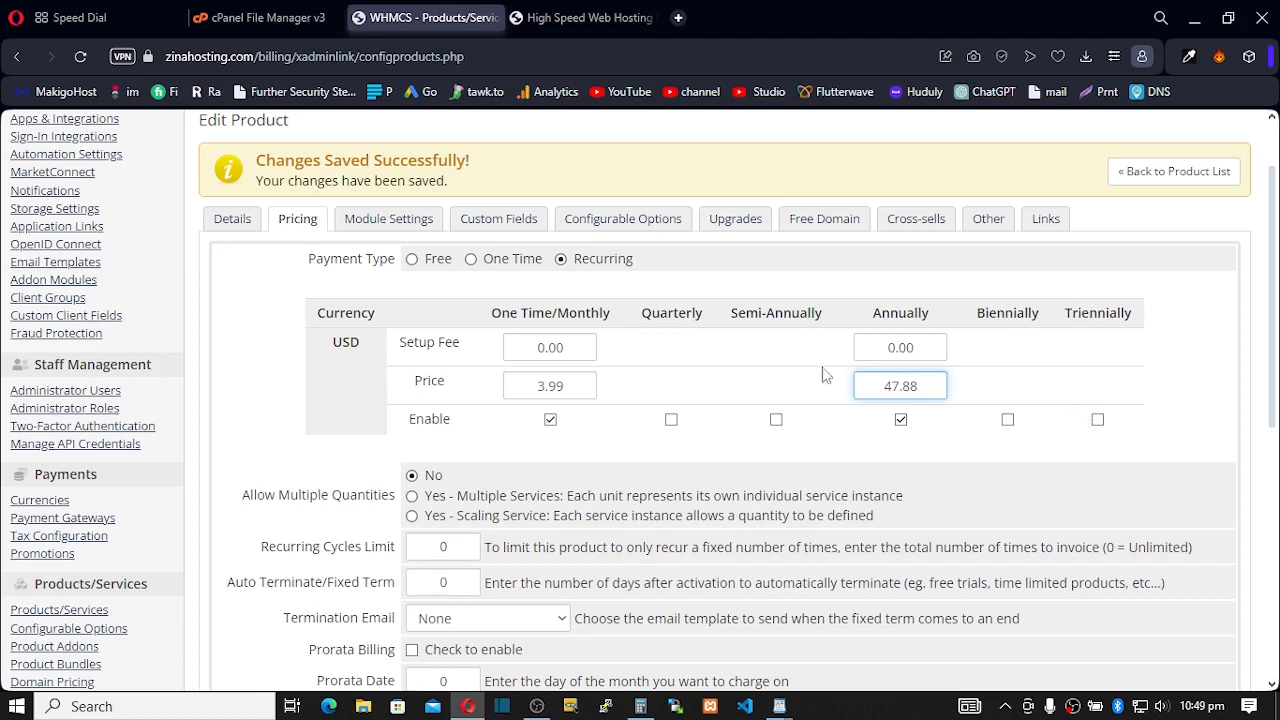
{"action": "scroll", "coordinate": [916, 357], "scroll_direction": "down", "scroll_amount": 1}
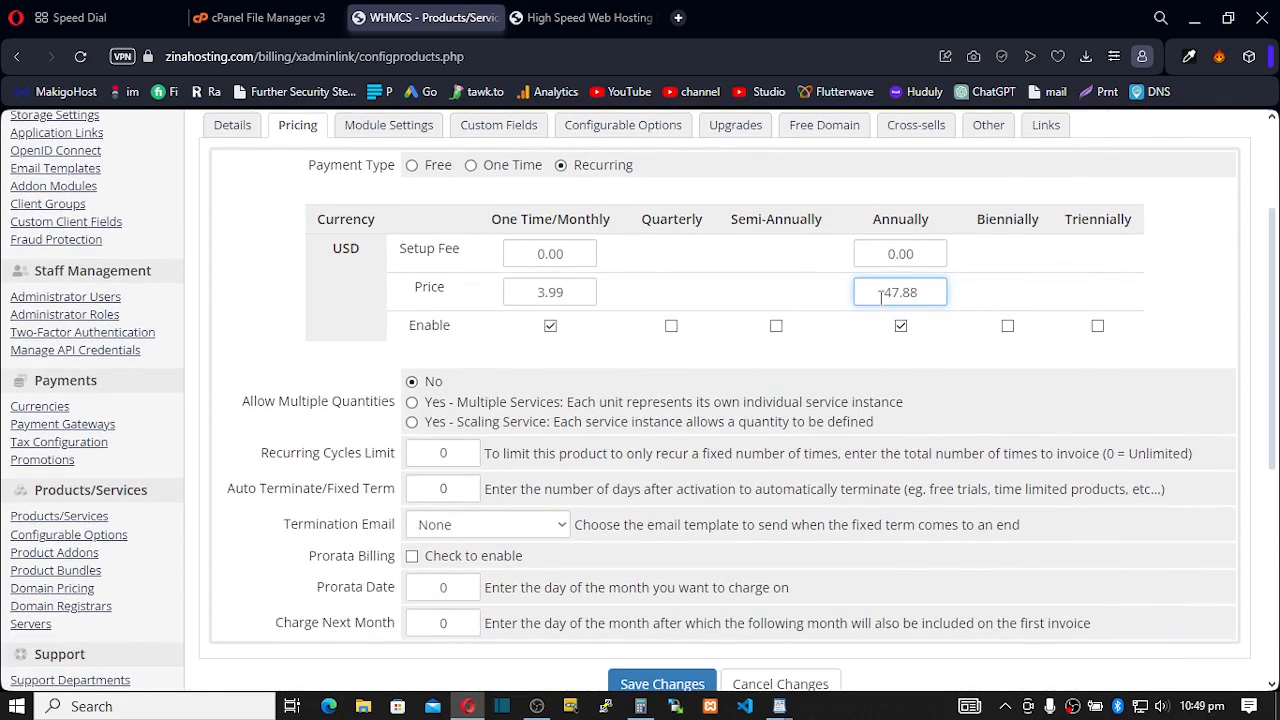
{"action": "scroll", "coordinate": [880, 297], "scroll_direction": "down", "scroll_amount": 1}
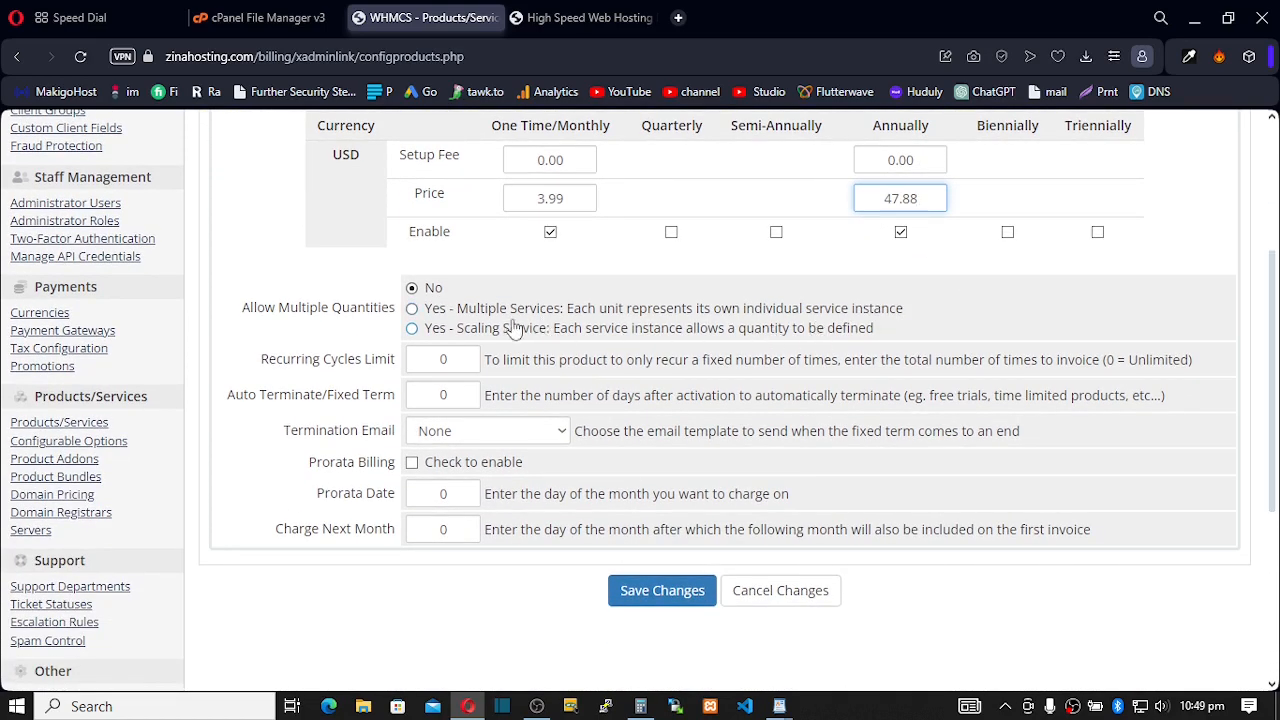
{"action": "scroll", "coordinate": [405, 420], "scroll_direction": "up", "scroll_amount": 2}
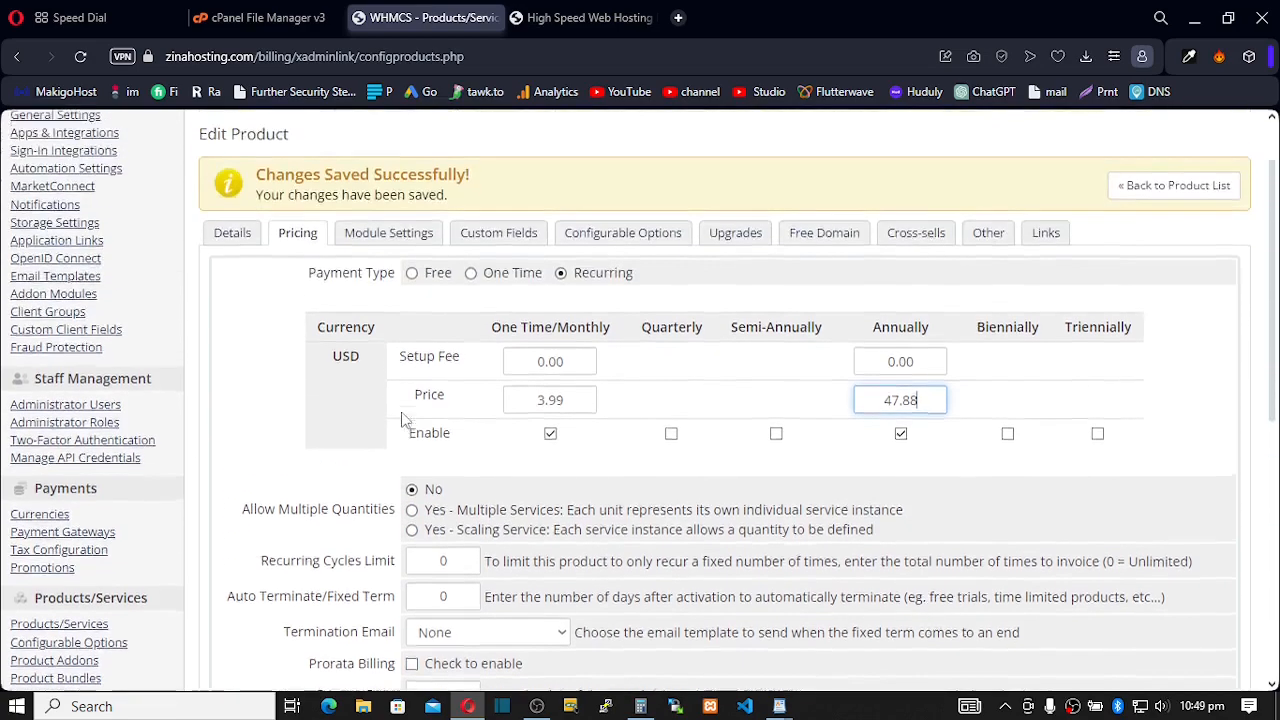
{"action": "scroll", "coordinate": [405, 420], "scroll_direction": "down", "scroll_amount": 5}
{"action": "left_click", "coordinate": [642, 332]}
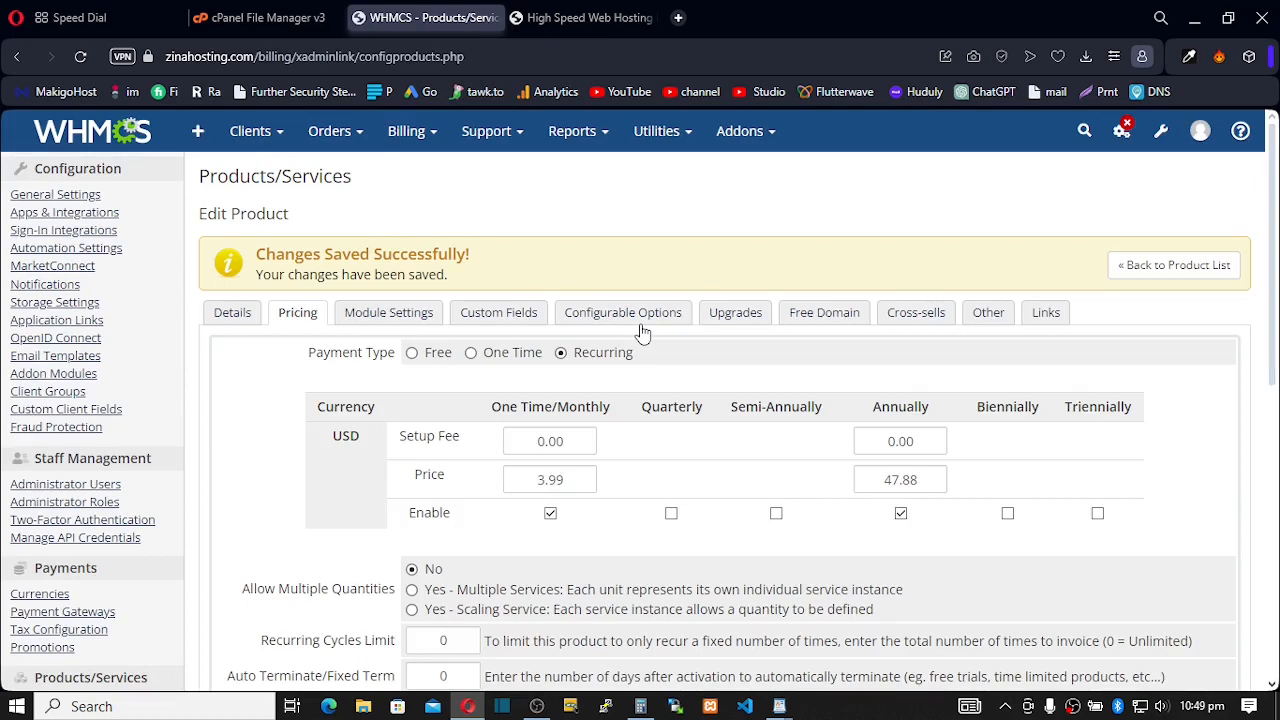
Step: Review the Basic product's module settings, keeping cPanel as the module and None as the server group
{"action": "scroll", "coordinate": [490, 370], "scroll_direction": "down", "scroll_amount": 2}
{"action": "scroll", "coordinate": [490, 370], "scroll_direction": "up", "scroll_amount": 1}
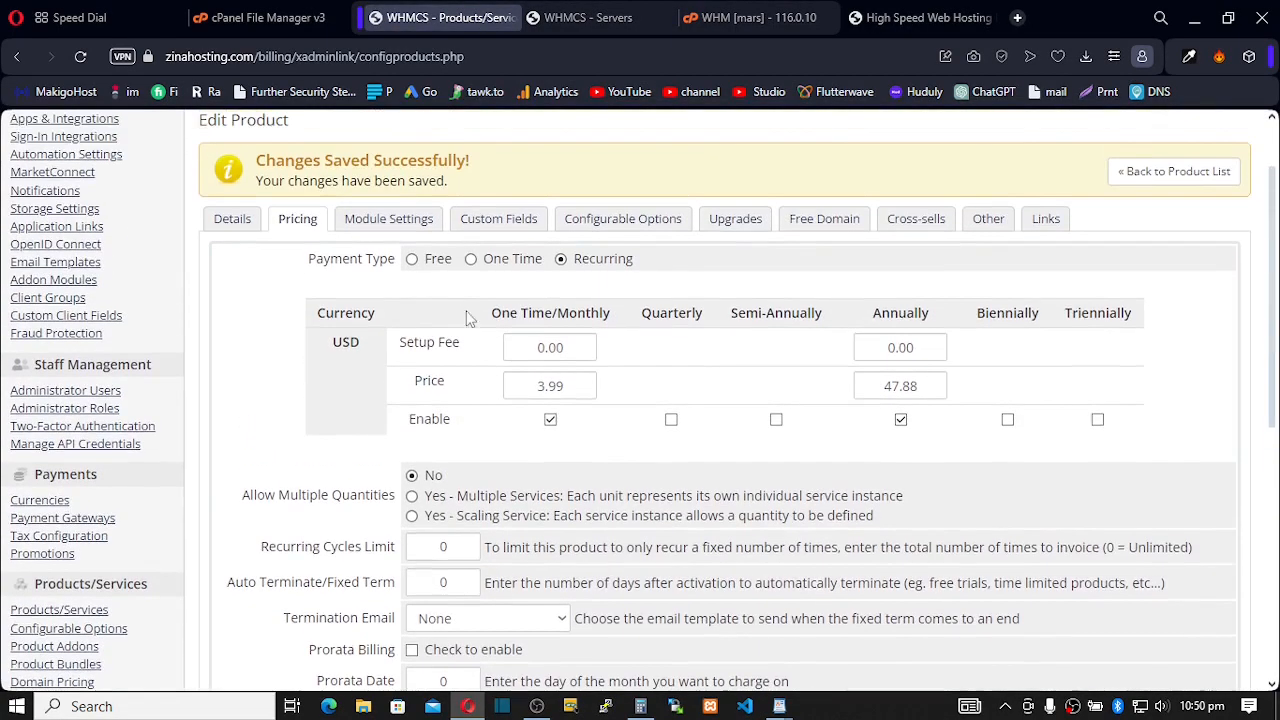
{"action": "left_click", "coordinate": [386, 219]}
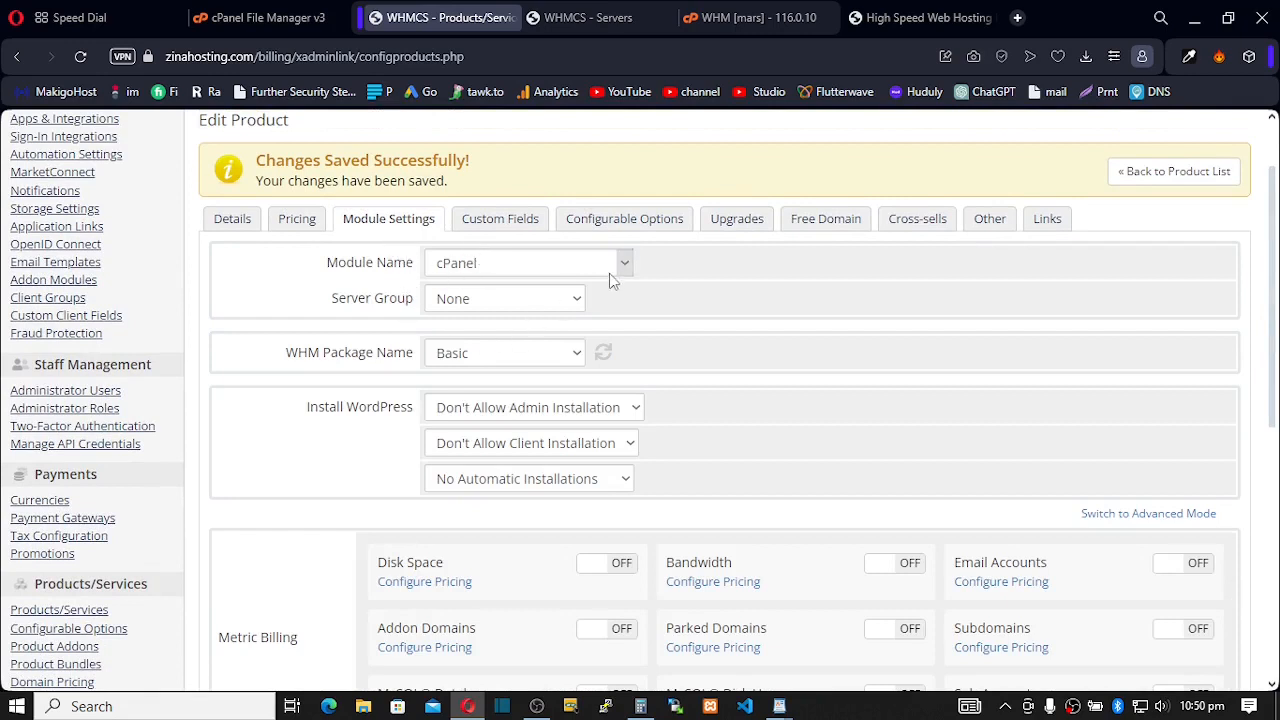
{"action": "left_click", "coordinate": [623, 267]}
{"action": "left_click", "coordinate": [476, 365]}
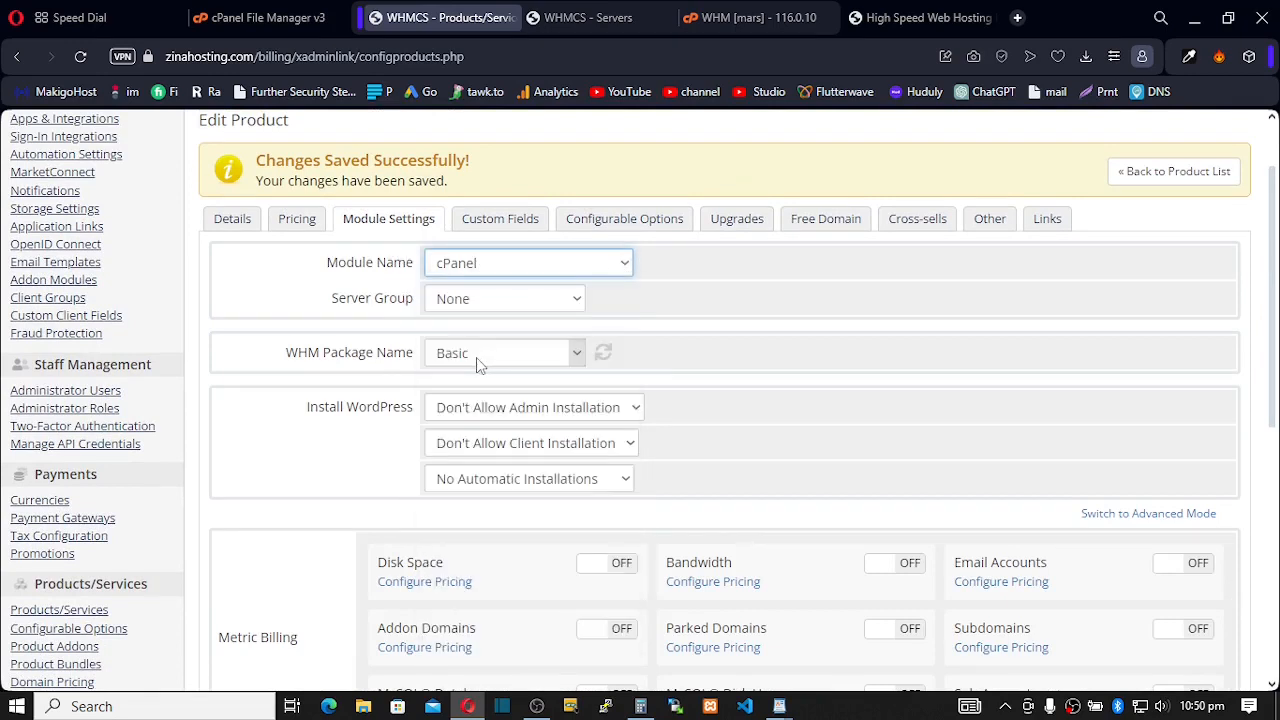
{"action": "left_click", "coordinate": [570, 301]}
{"action": "left_click", "coordinate": [575, 305]}
{"action": "left_click", "coordinate": [575, 305]}
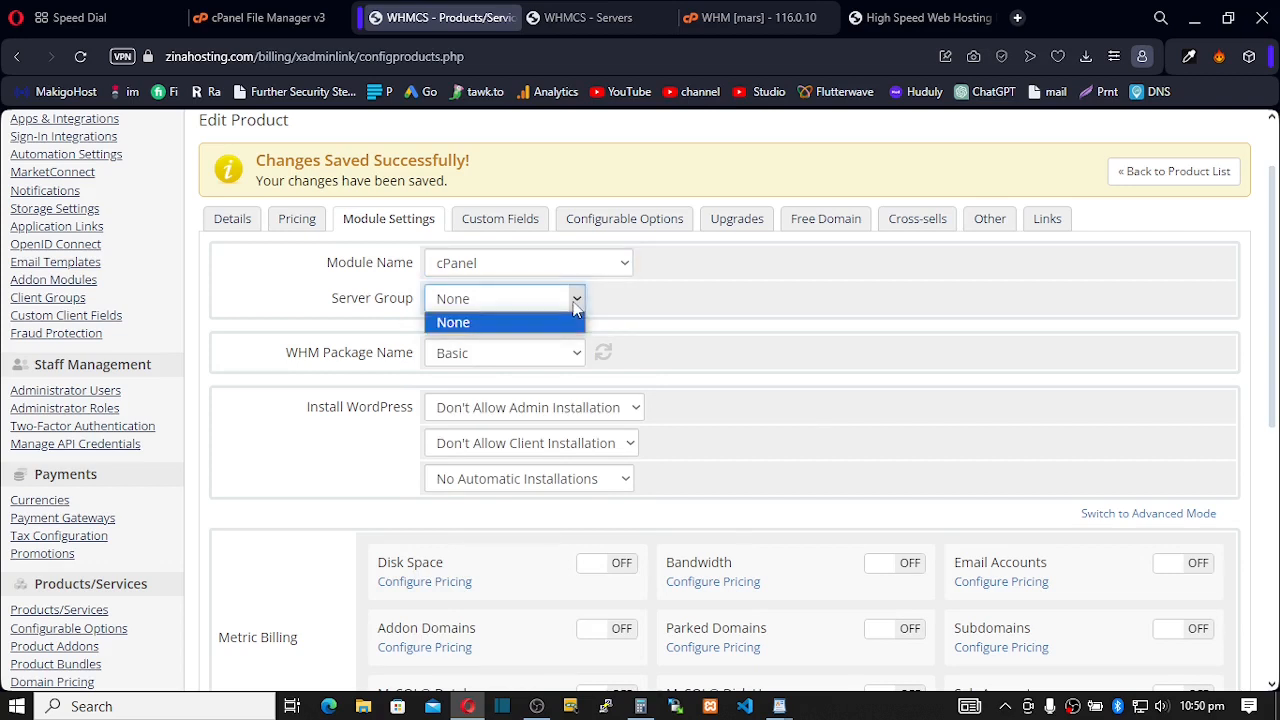
{"action": "left_click", "coordinate": [578, 300]}
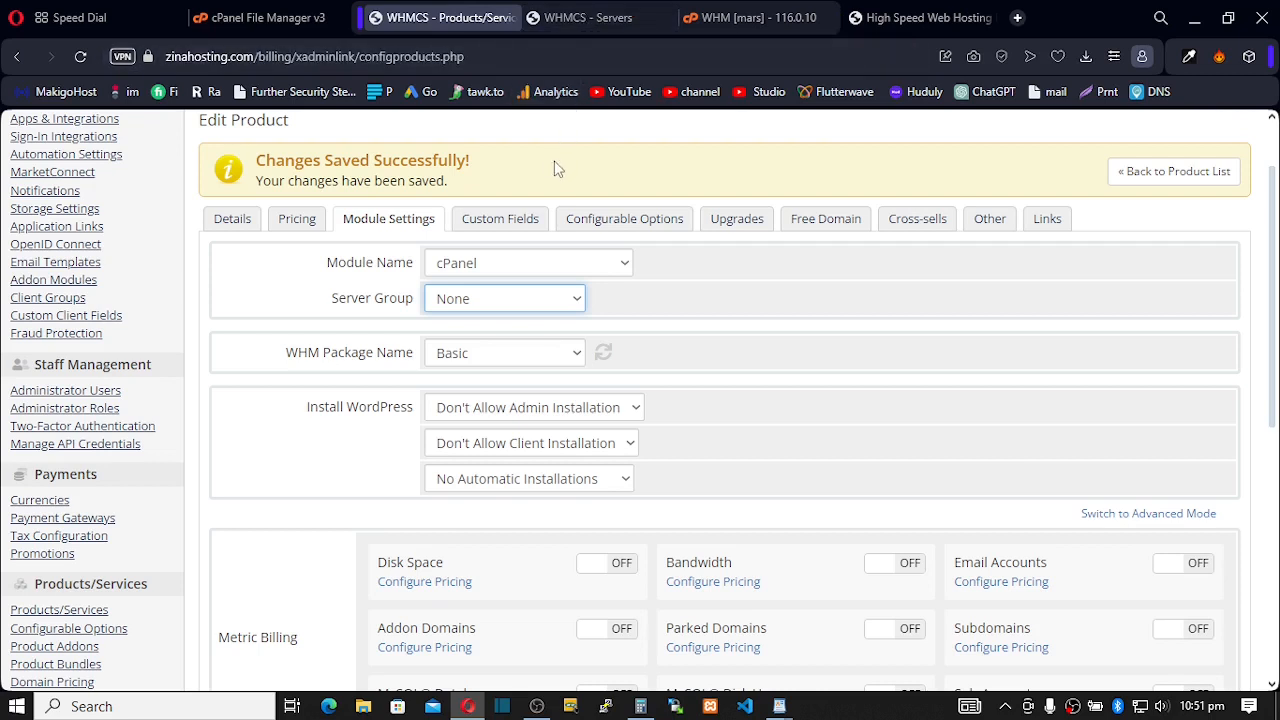
Step: Compare the WHM package name options in WHMCS with the packages listed under Edit a Package in WHM
{"action": "left_click", "coordinate": [577, 355]}
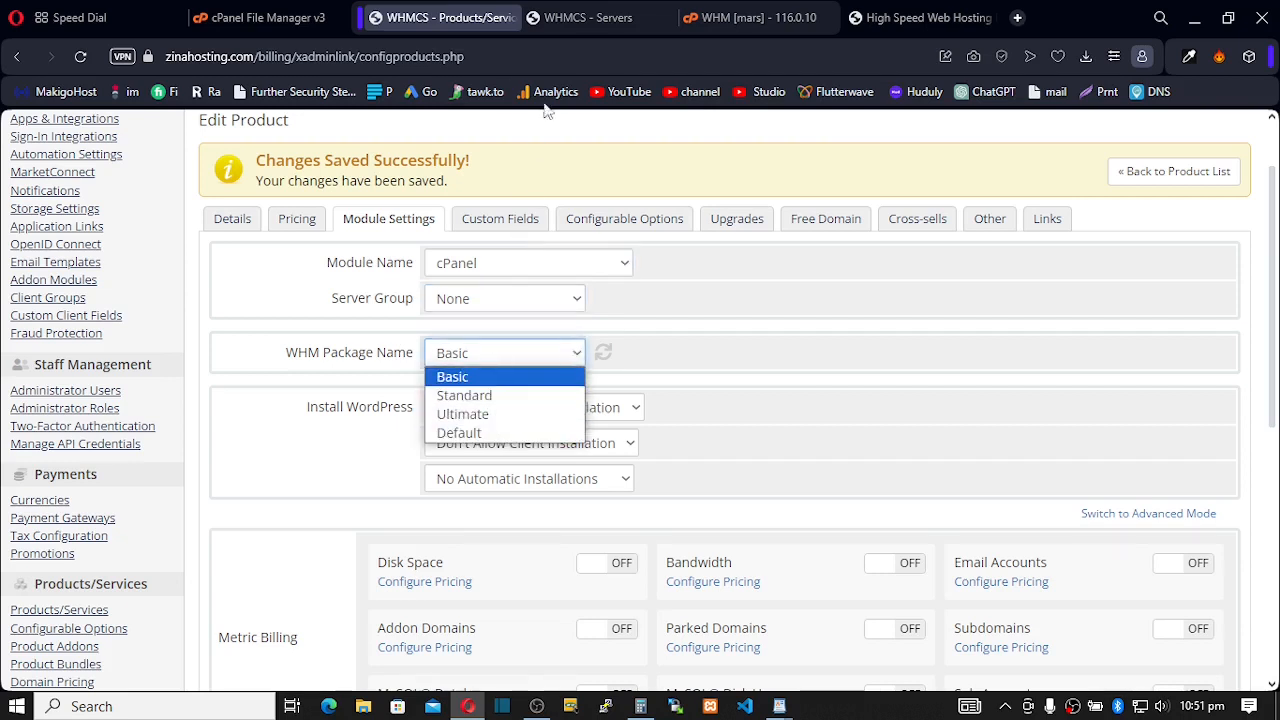
{"action": "left_click", "coordinate": [733, 20]}
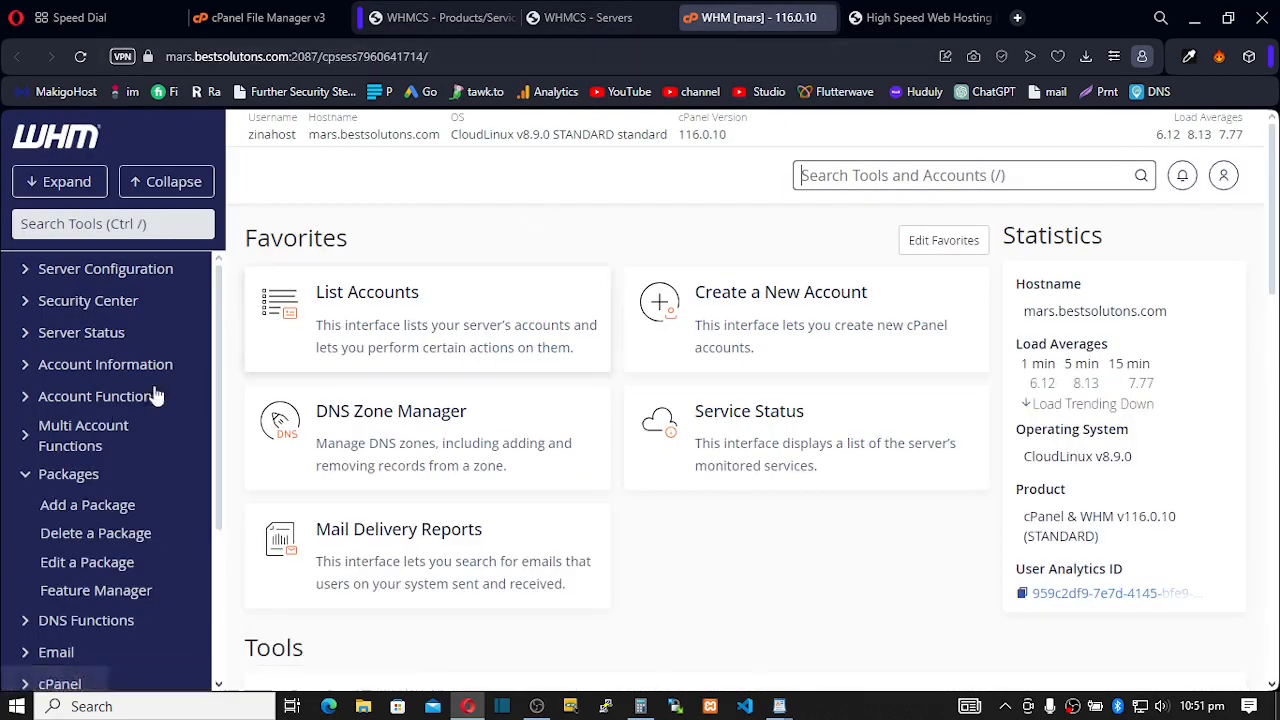
{"action": "scroll", "coordinate": [88, 440], "scroll_direction": "down", "scroll_amount": 1}
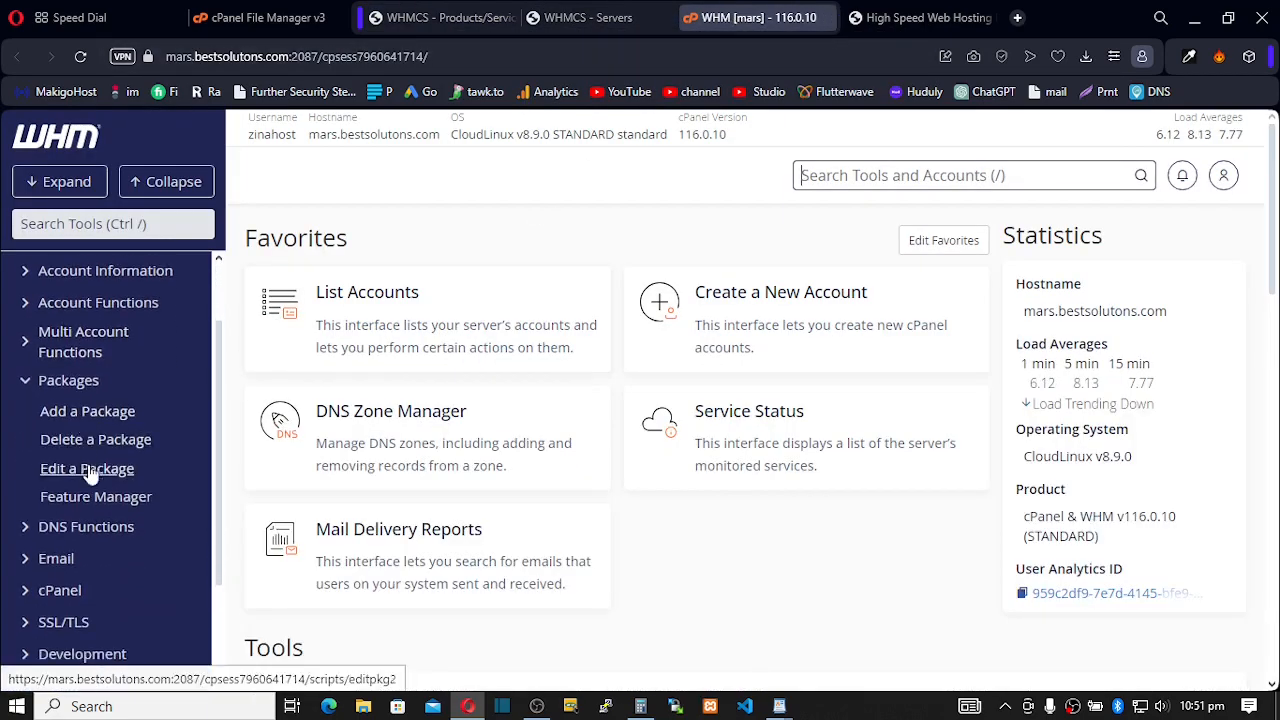
{"action": "left_click", "coordinate": [86, 476]}
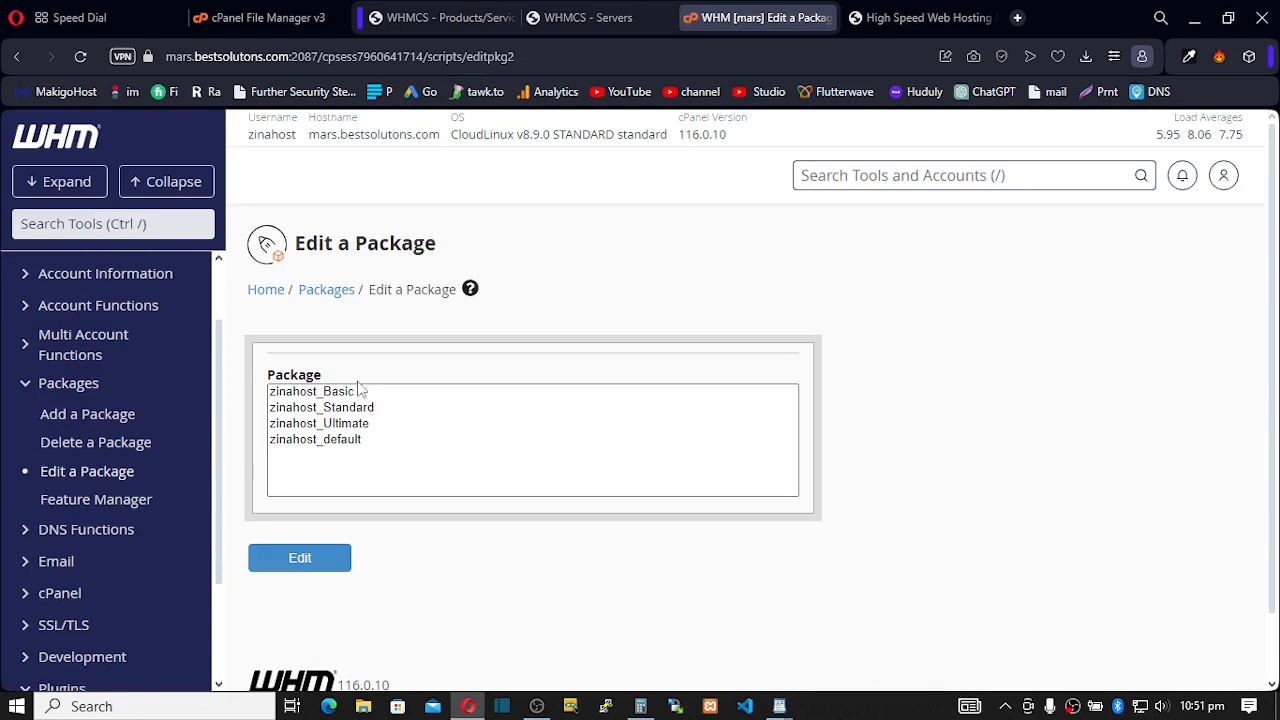
{"action": "left_click", "coordinate": [480, 17]}
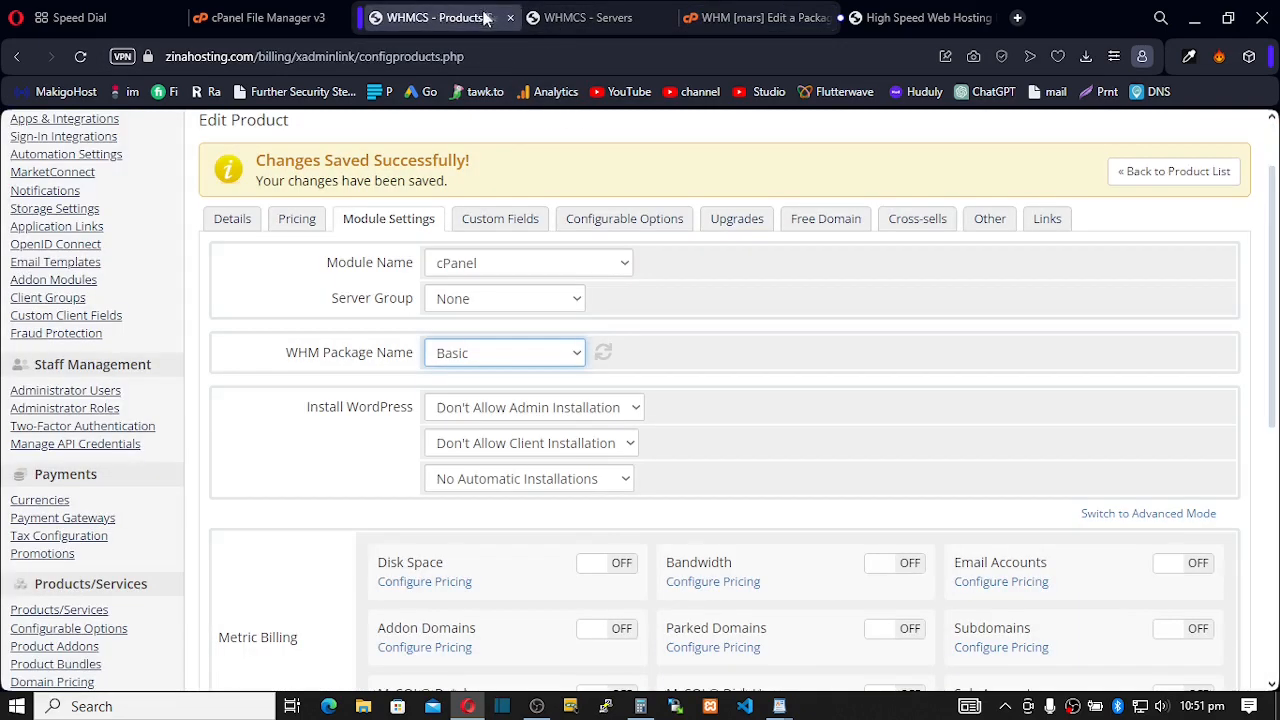
Step: Select Basic as the product's WHM package name and check it against the package list in WHM
{"action": "left_click", "coordinate": [580, 353]}
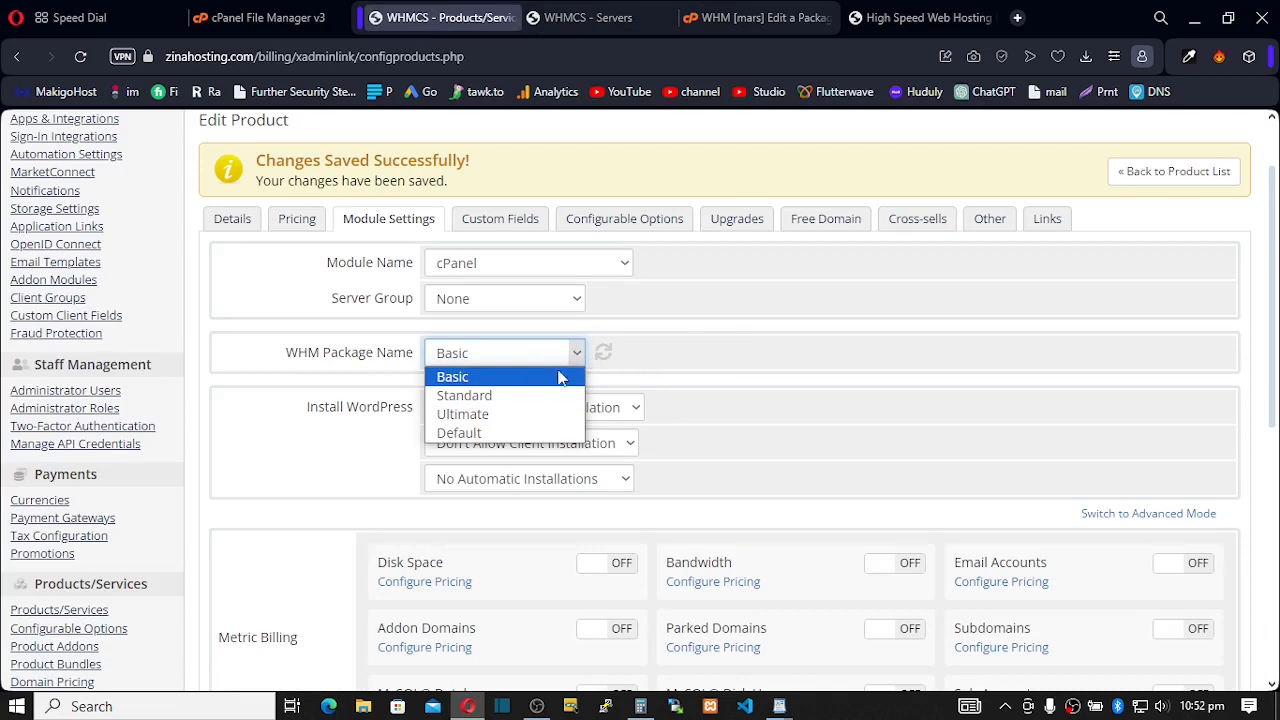
{"action": "left_click", "coordinate": [466, 378]}
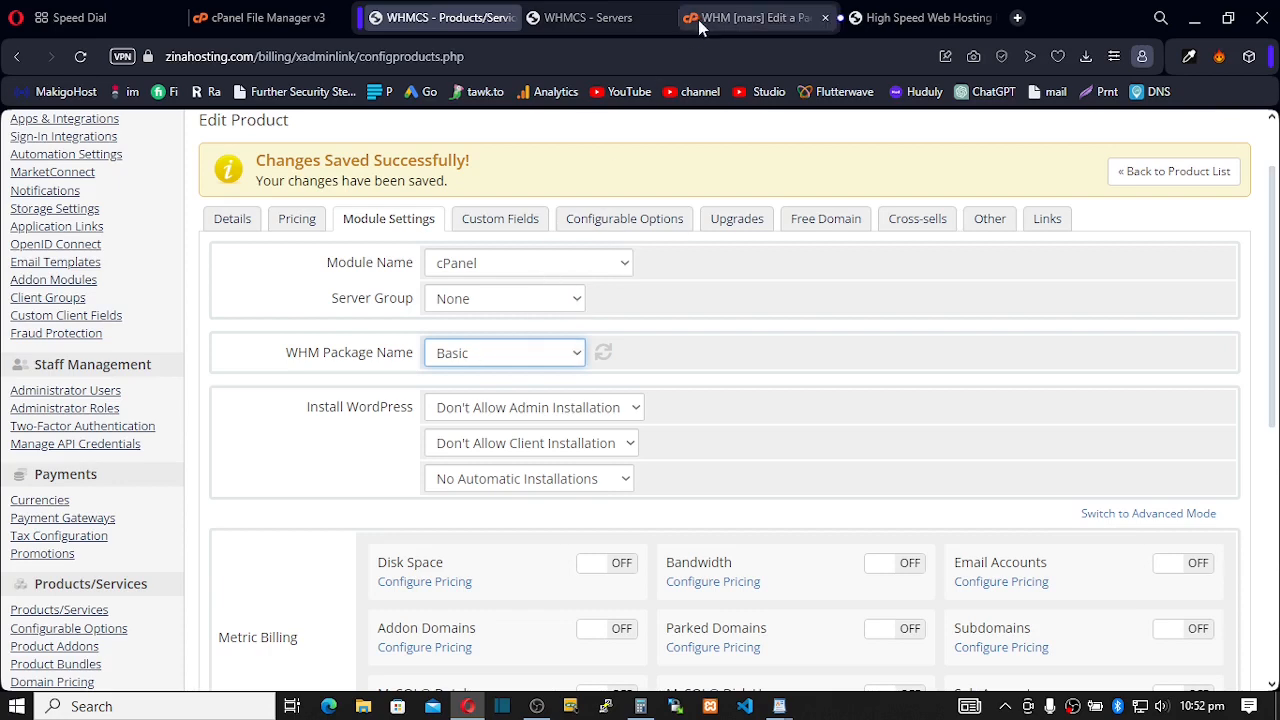
{"action": "left_click", "coordinate": [727, 21]}
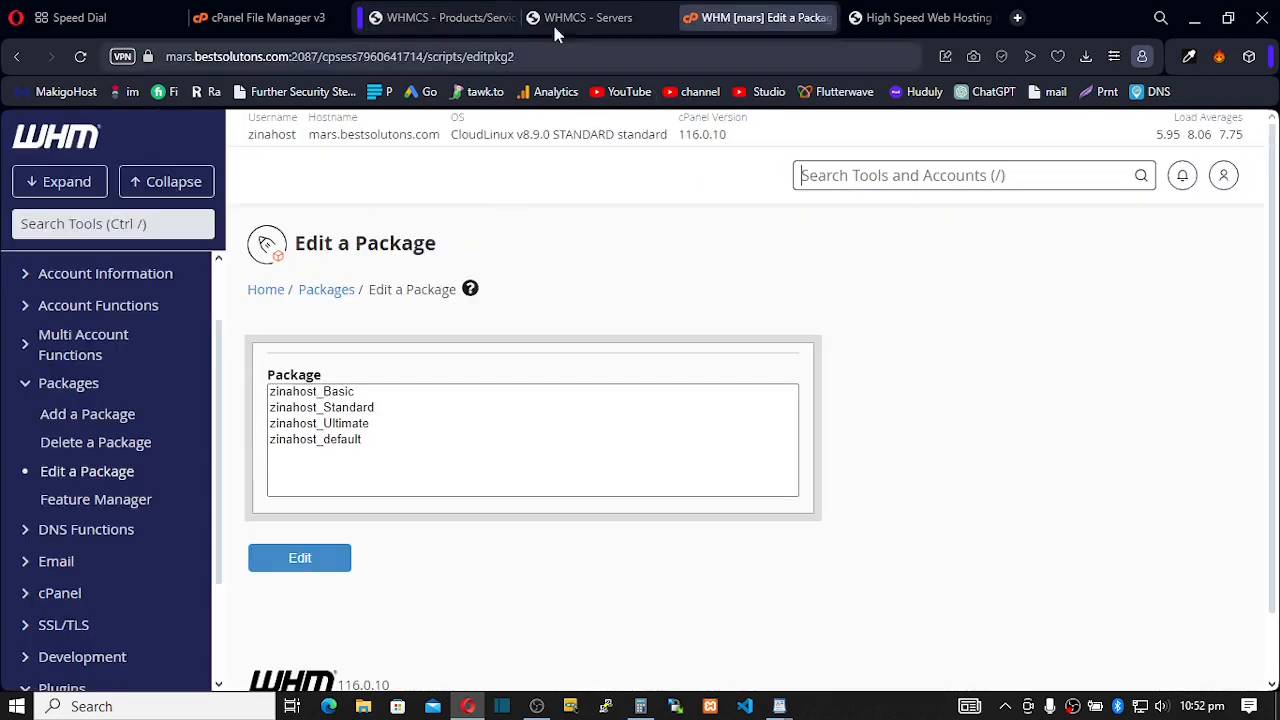
{"action": "left_click", "coordinate": [469, 10]}
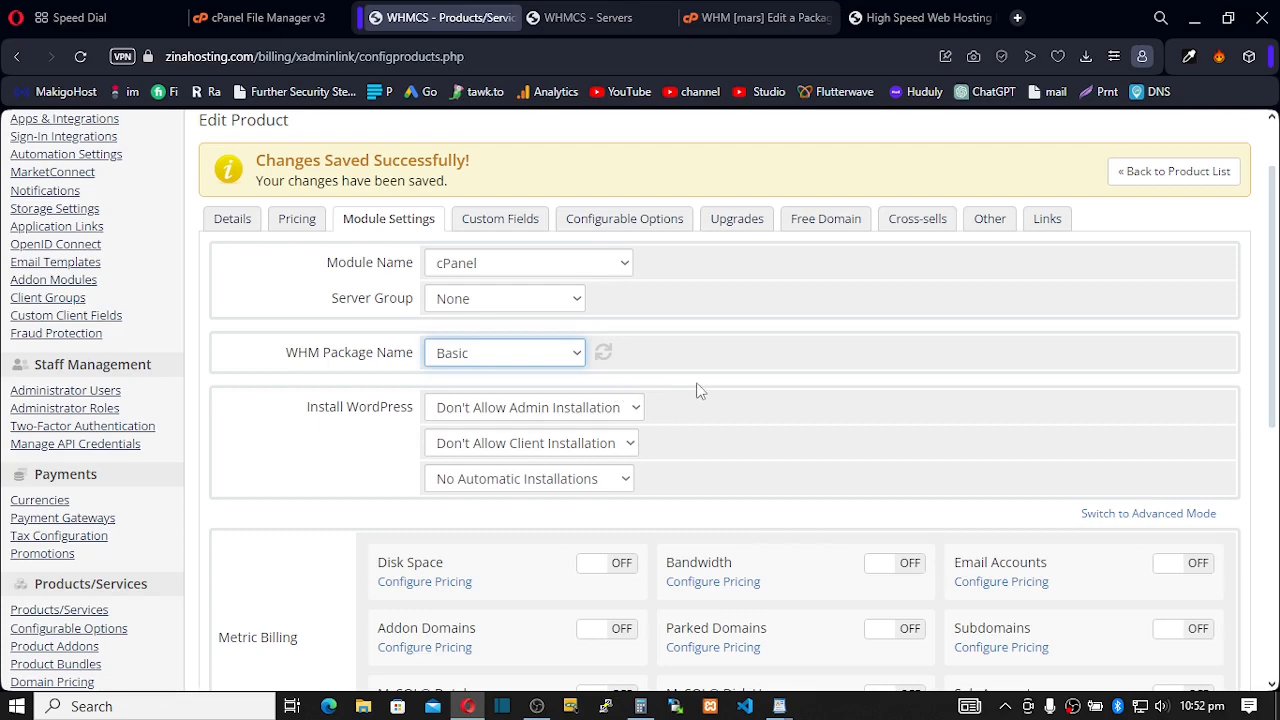
Step: Set the product to be automatically set up as soon as the first payment is received and save the changes
{"action": "scroll", "coordinate": [700, 391], "scroll_direction": "down", "scroll_amount": 2}
{"action": "scroll", "coordinate": [697, 380], "scroll_direction": "up", "scroll_amount": 1}
{"action": "scroll", "coordinate": [697, 380], "scroll_direction": "down", "scroll_amount": 3}
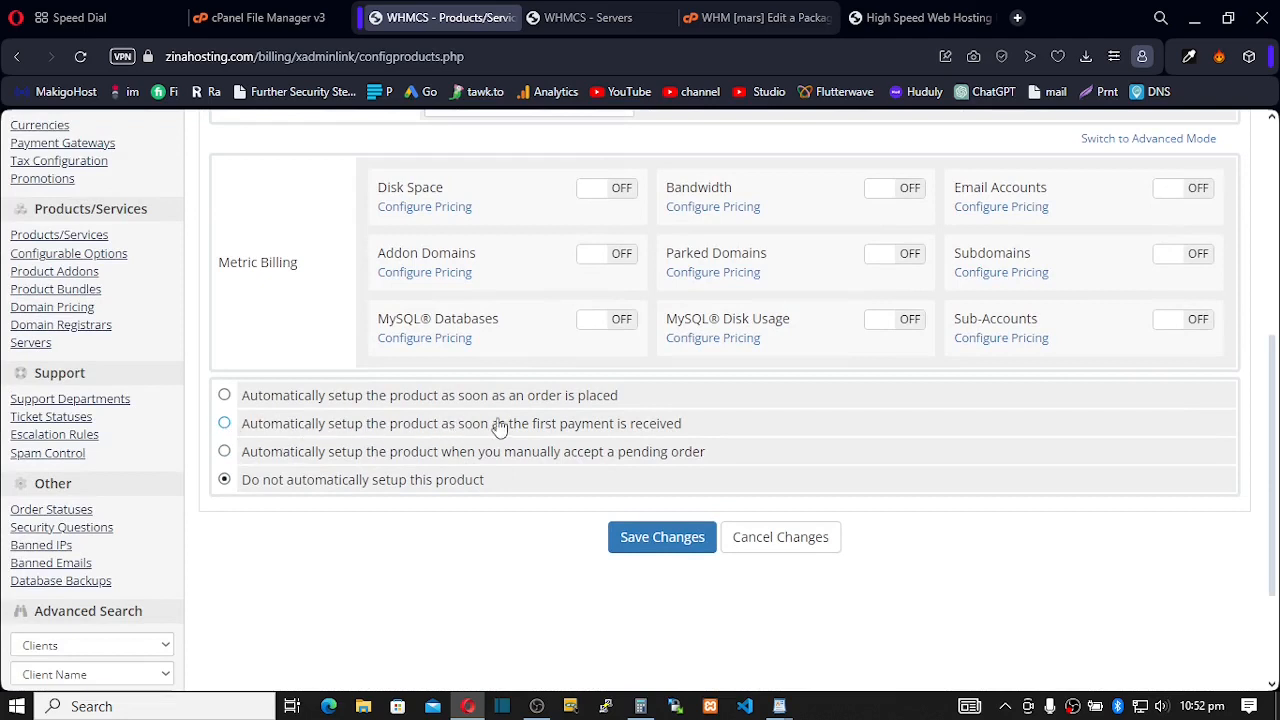
{"action": "left_click", "coordinate": [226, 426]}
{"action": "left_click", "coordinate": [659, 541]}
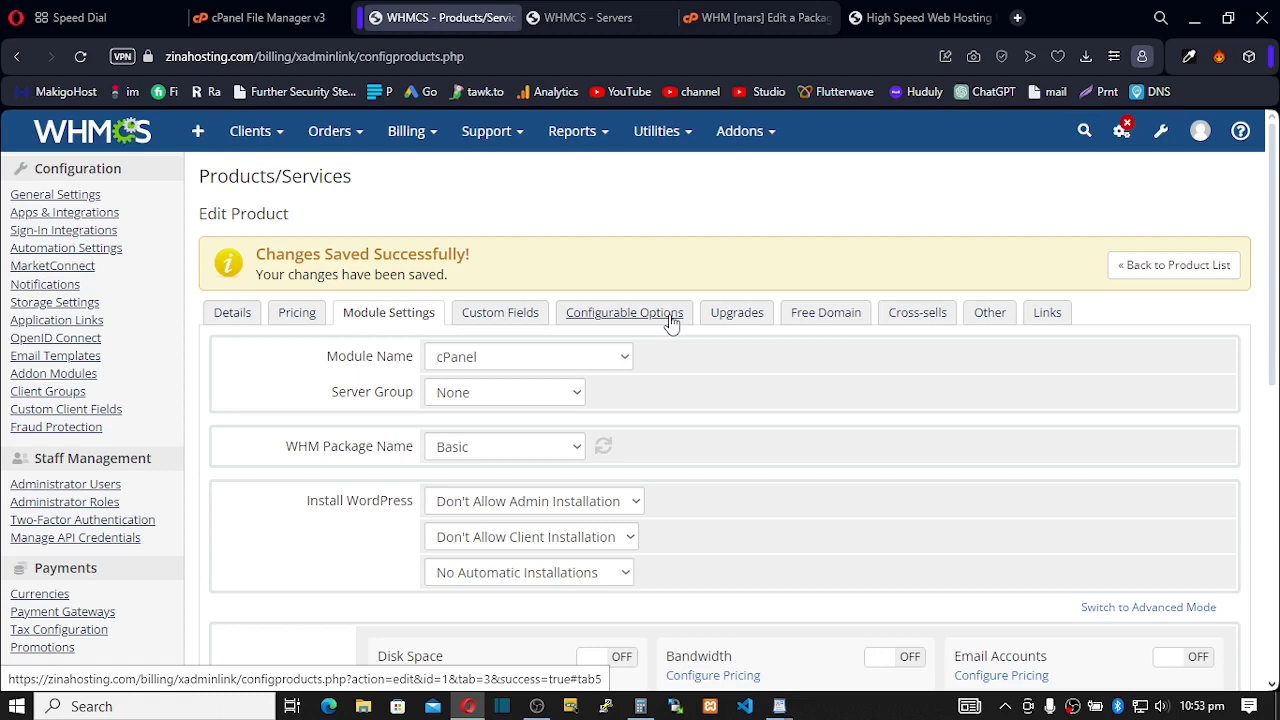
Step: Look at the package upgrade options, then try offering free domain registration/transfer only with Annually, Biennially or Triennially as the payment term
{"action": "left_click", "coordinate": [730, 315]}
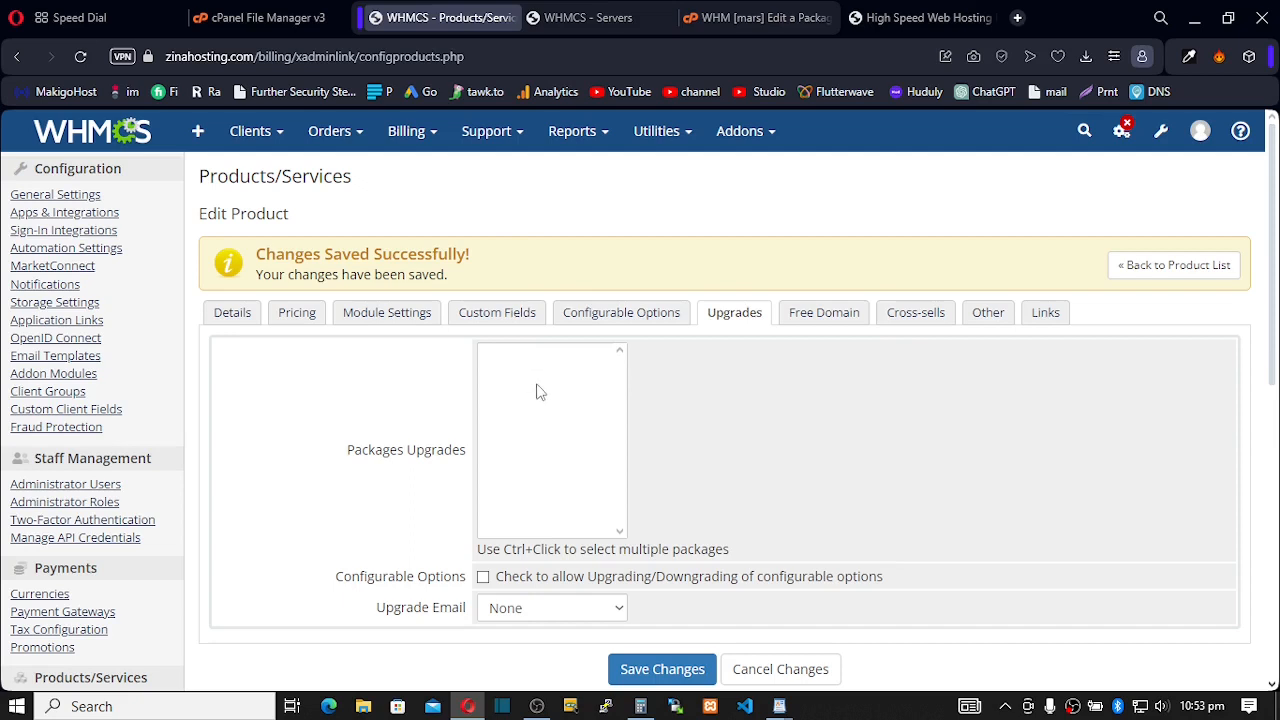
{"action": "left_click", "coordinate": [819, 318]}
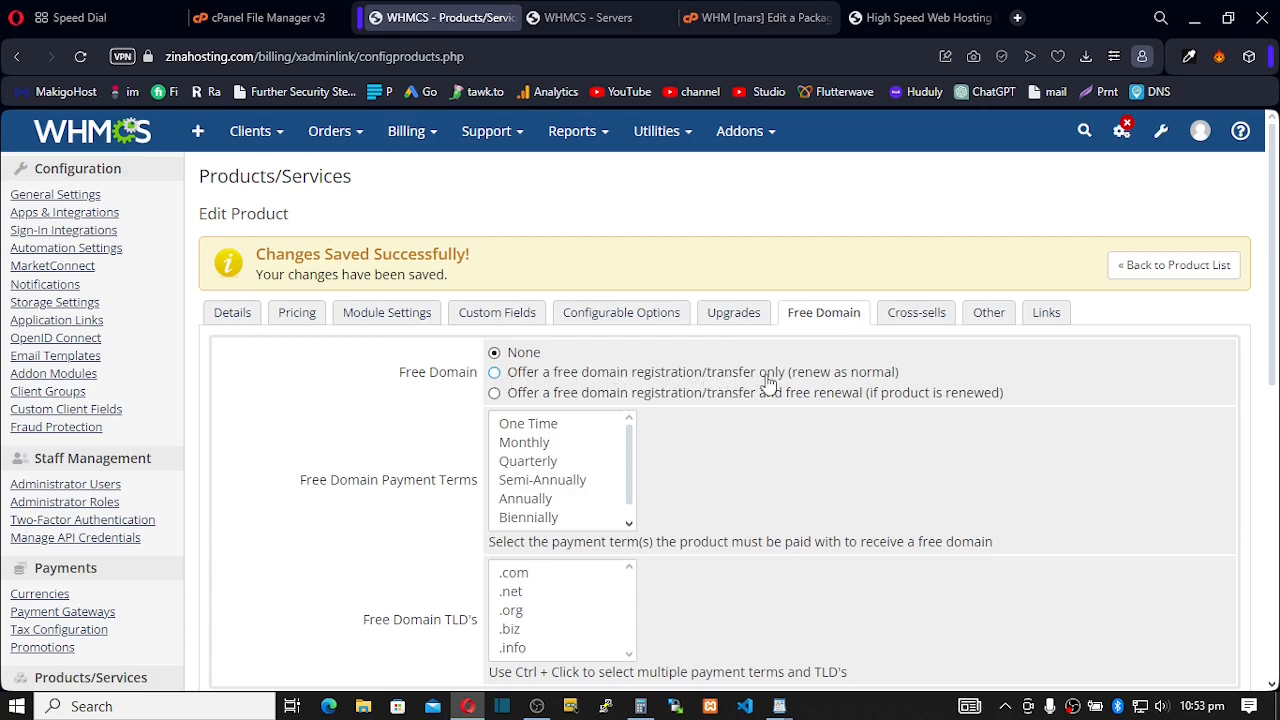
{"action": "left_click", "coordinate": [494, 373]}
{"action": "left_click", "coordinate": [529, 500]}
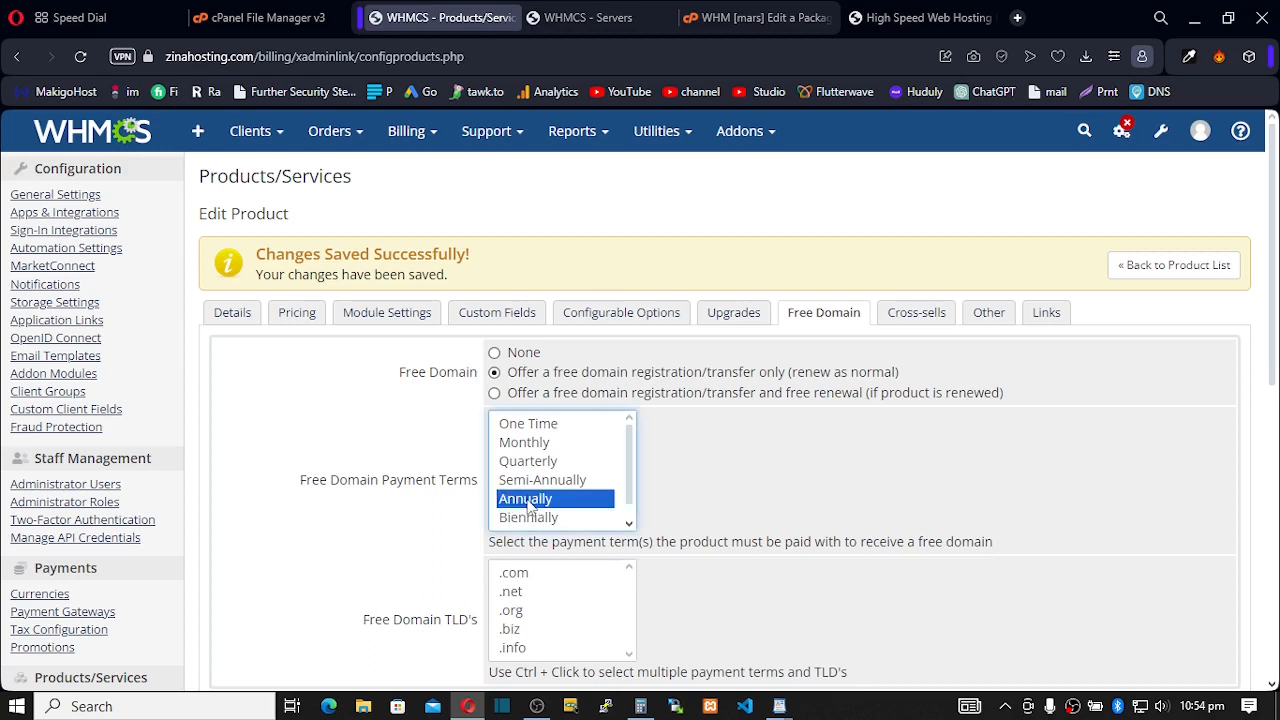
{"action": "left_click", "coordinate": [529, 519]}
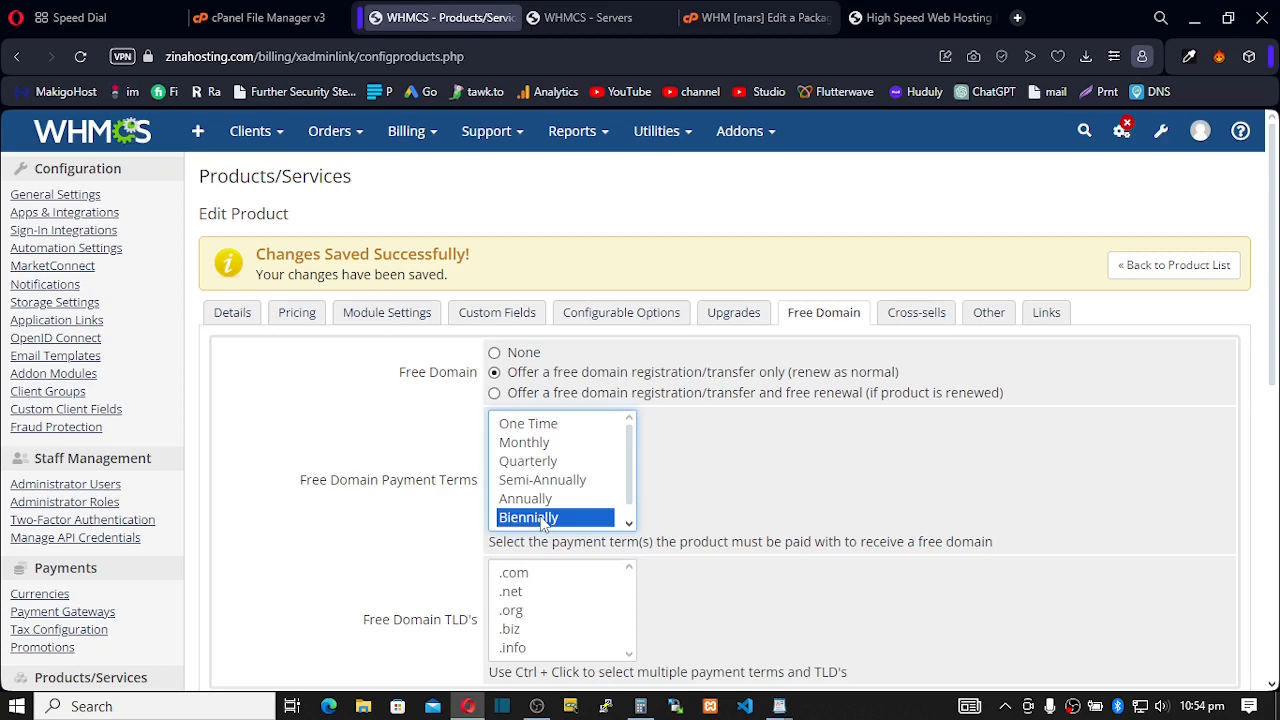
{"action": "scroll", "coordinate": [543, 525], "scroll_direction": "down", "scroll_amount": 1}
{"action": "left_click", "coordinate": [543, 520]}
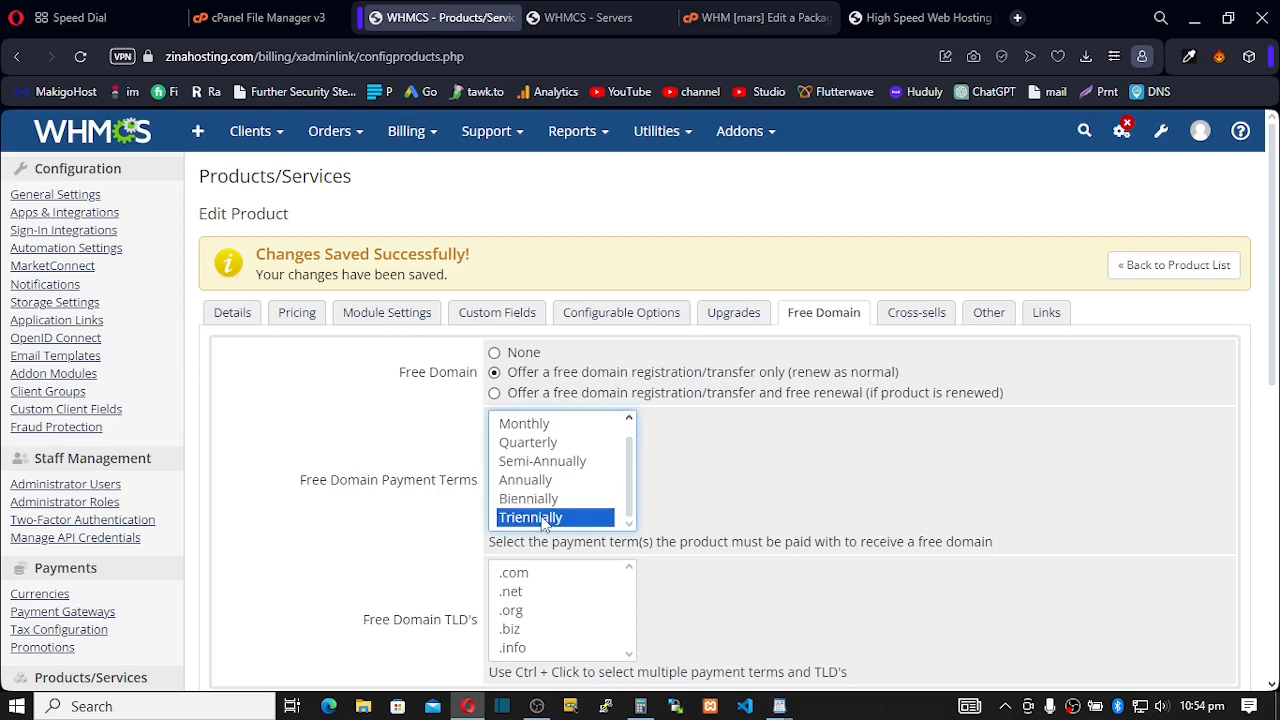
Step: Try selecting all free domain payment terms from Monthly to Triennially at once, then individual terms, ending on Semi-Annually
{"action": "left_click_drag", "start_coordinate": [543, 524], "coordinate": [535, 427]}
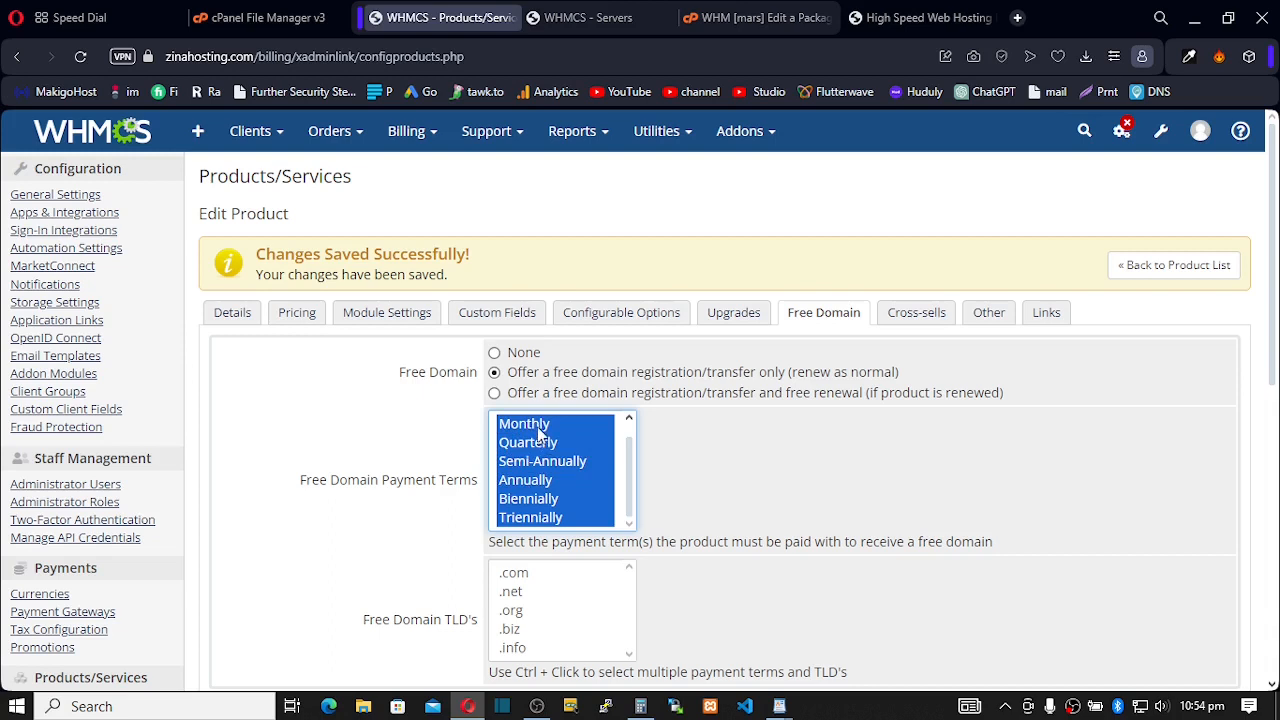
{"action": "left_click", "coordinate": [533, 427]}
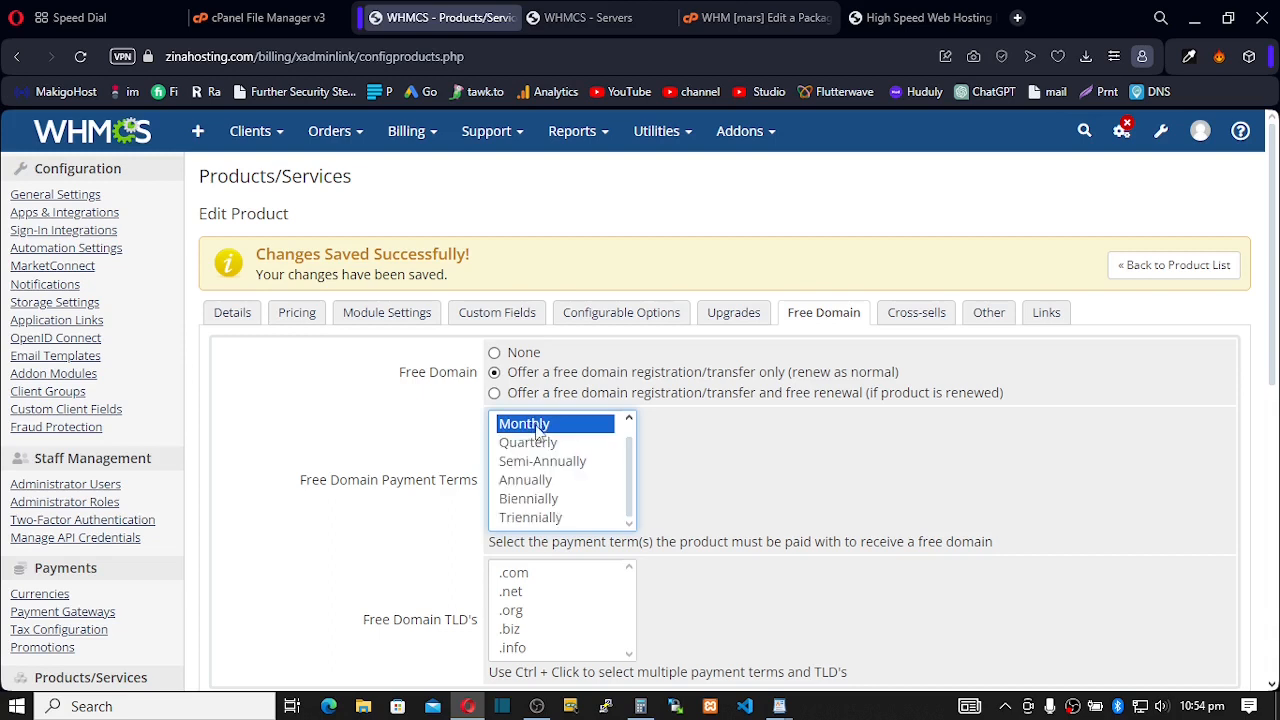
{"action": "left_click", "coordinate": [527, 446]}
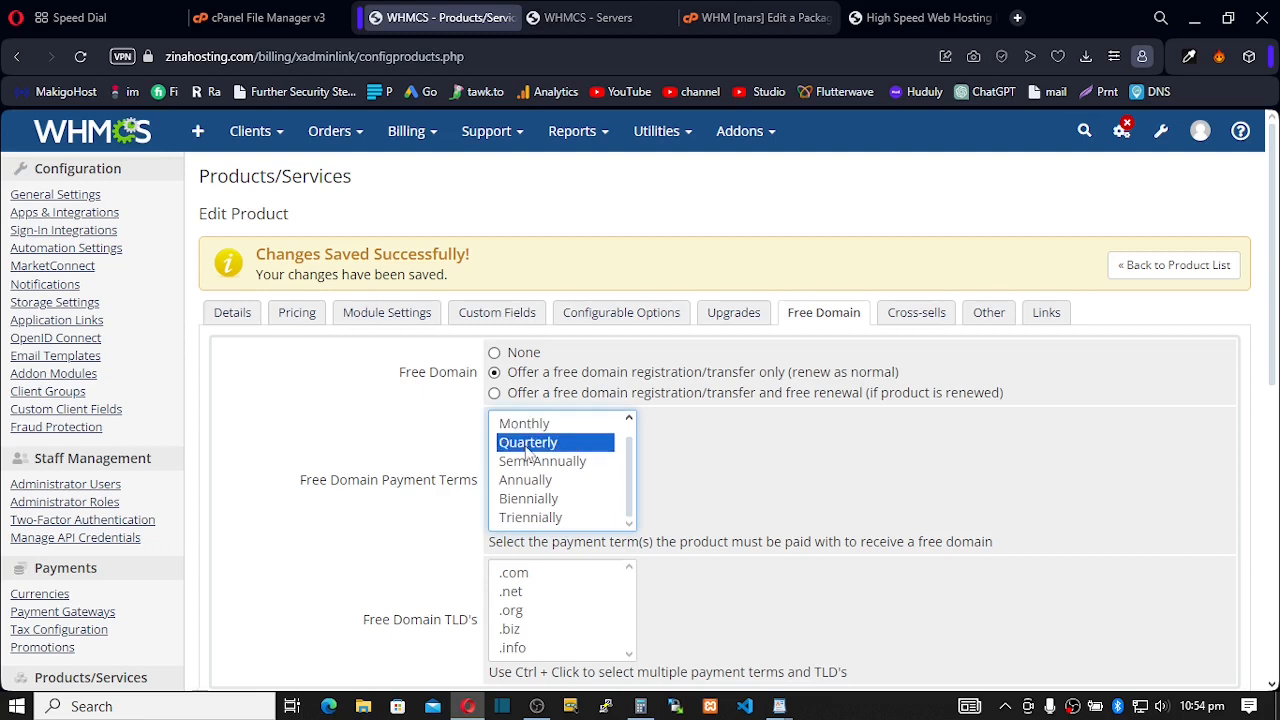
{"action": "left_click", "coordinate": [530, 425]}
{"action": "left_click", "coordinate": [532, 443]}
{"action": "left_click", "coordinate": [536, 463]}
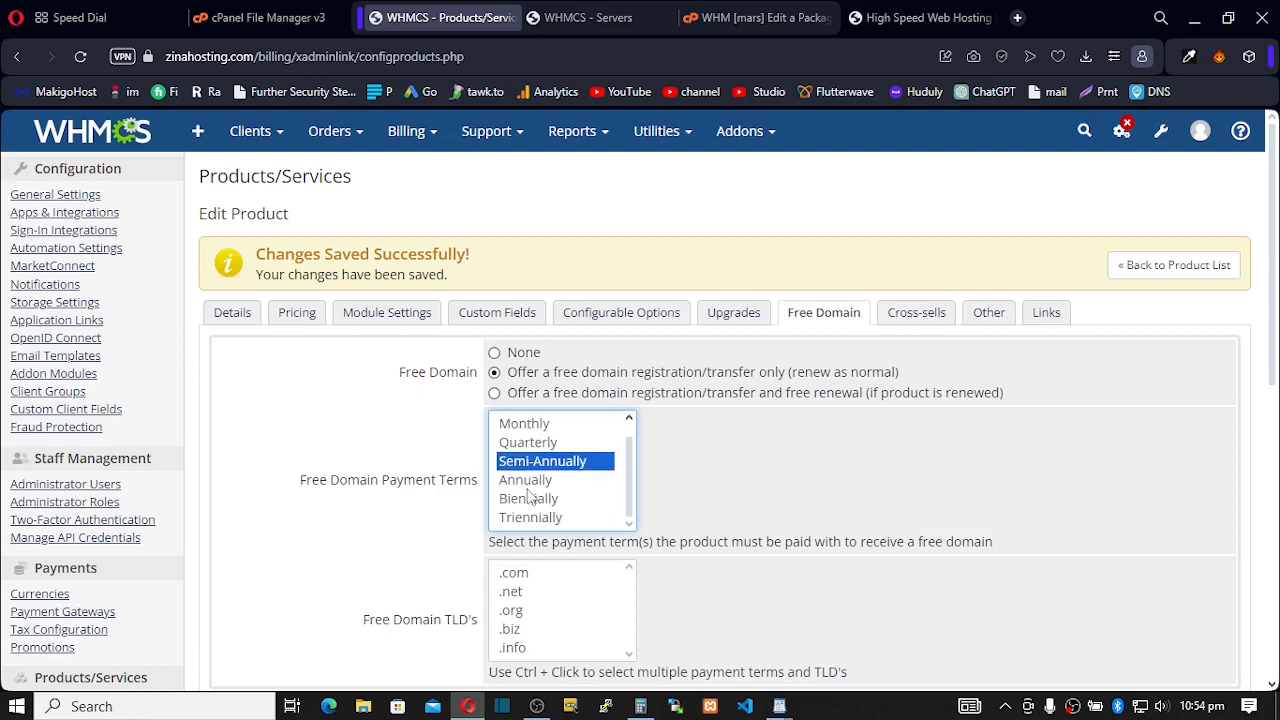
{"action": "left_click", "coordinate": [529, 498]}
{"action": "left_click", "coordinate": [532, 481]}
{"action": "left_click", "coordinate": [530, 516]}
{"action": "left_click", "coordinate": [524, 499]}
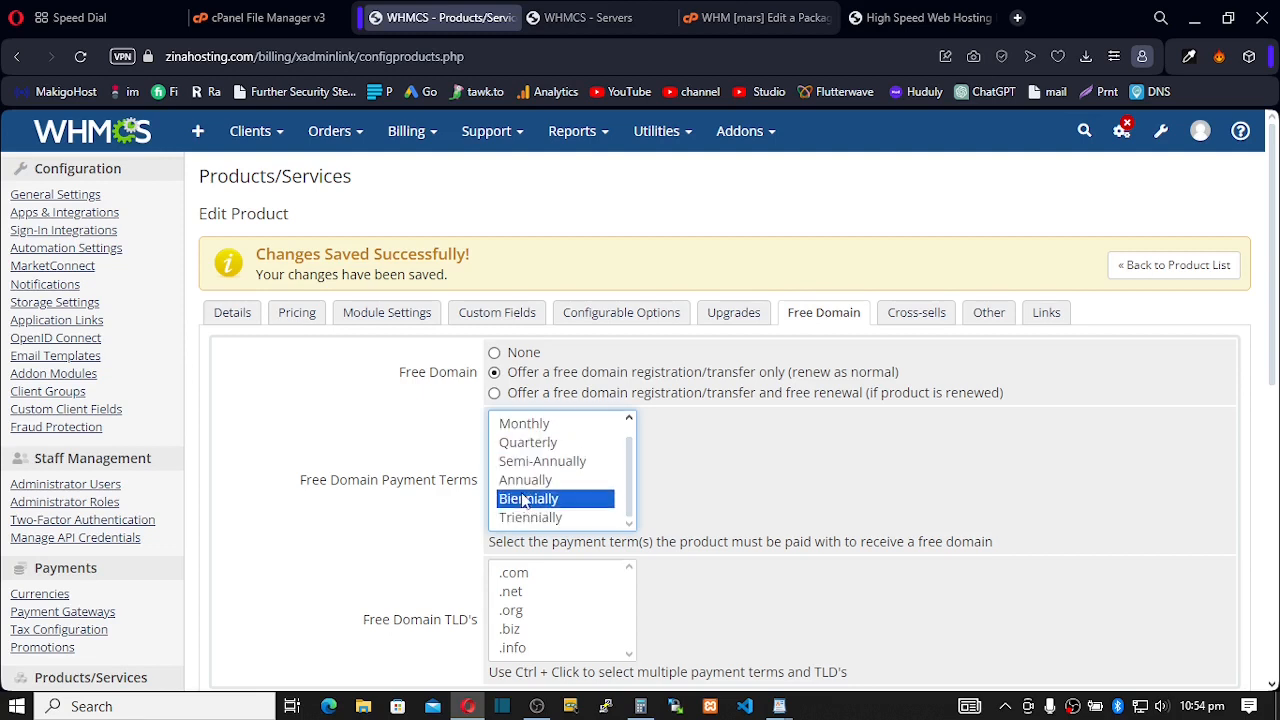
{"action": "left_click", "coordinate": [525, 462]}
{"action": "left_click", "coordinate": [460, 453]}
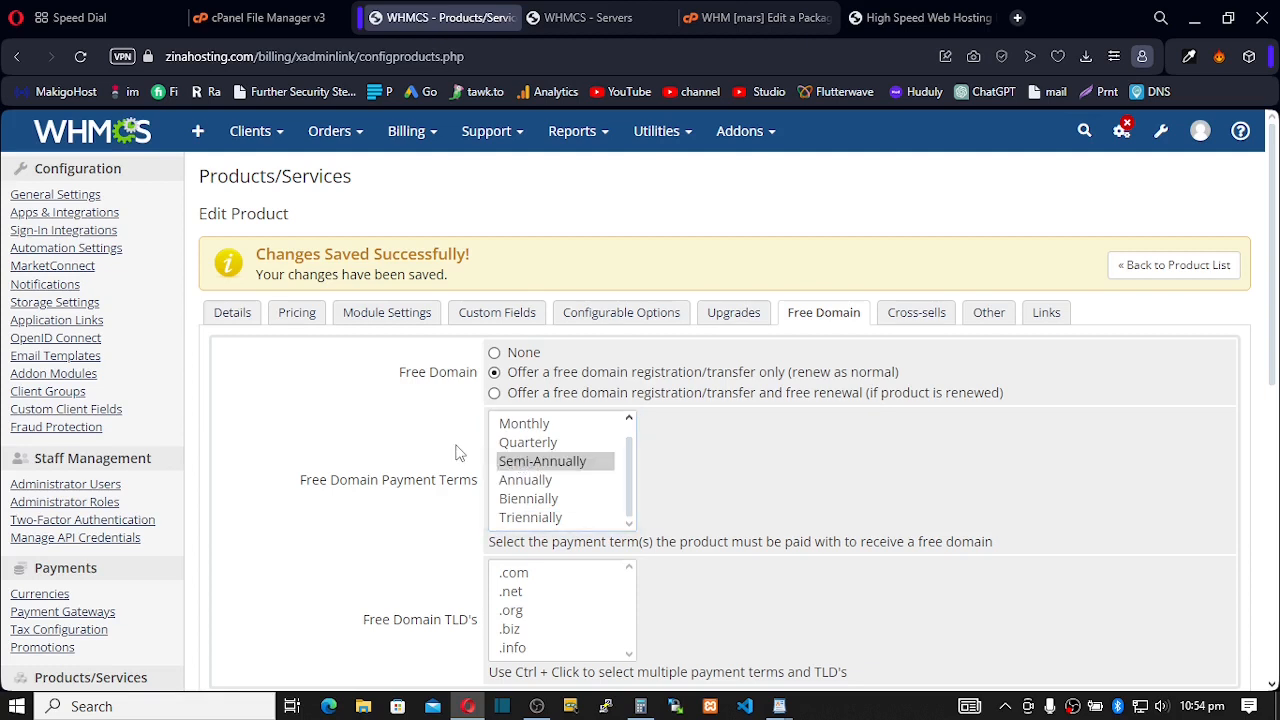
Step: Set Basic's Free Domain option to None with no payment term selected and save the changes
{"action": "left_click", "coordinate": [494, 355]}
{"action": "left_click", "coordinate": [530, 462], "text": "ctrl"}
{"action": "left_click", "coordinate": [440, 436]}
{"action": "scroll", "coordinate": [466, 440], "scroll_direction": "down", "scroll_amount": 1}
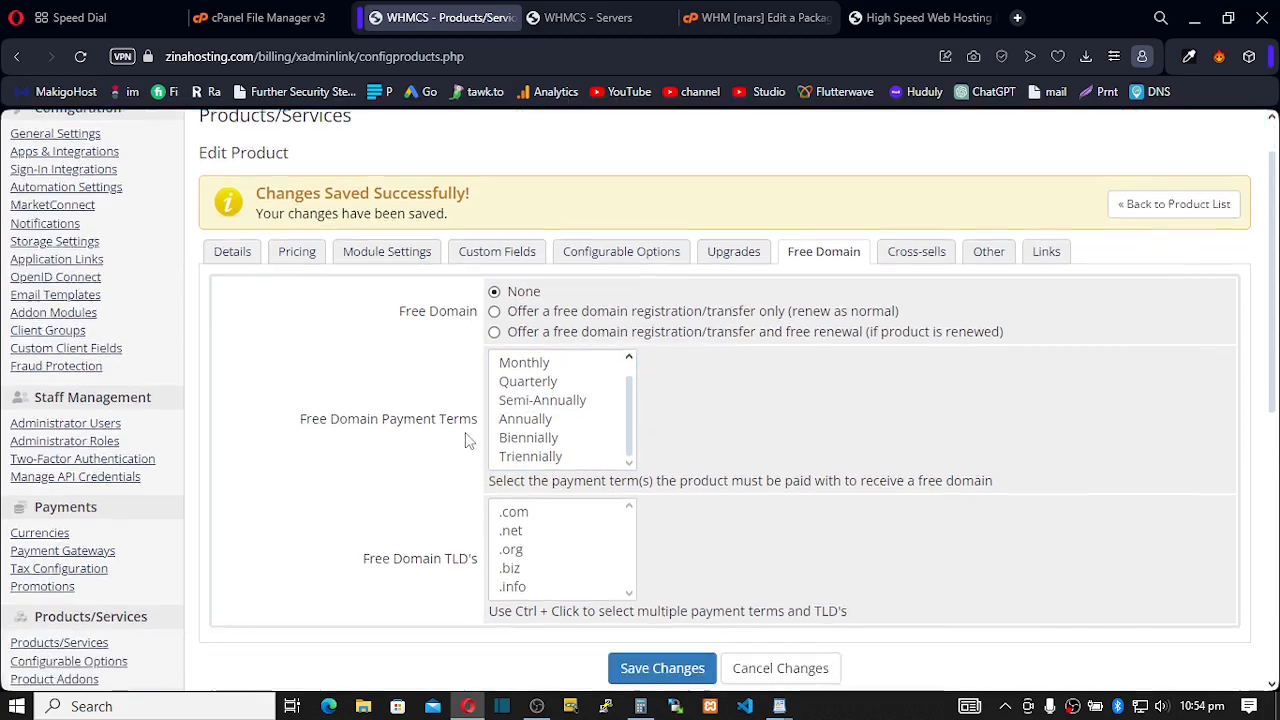
{"action": "scroll", "coordinate": [466, 440], "scroll_direction": "down", "scroll_amount": 3}
{"action": "left_click", "coordinate": [640, 455]}
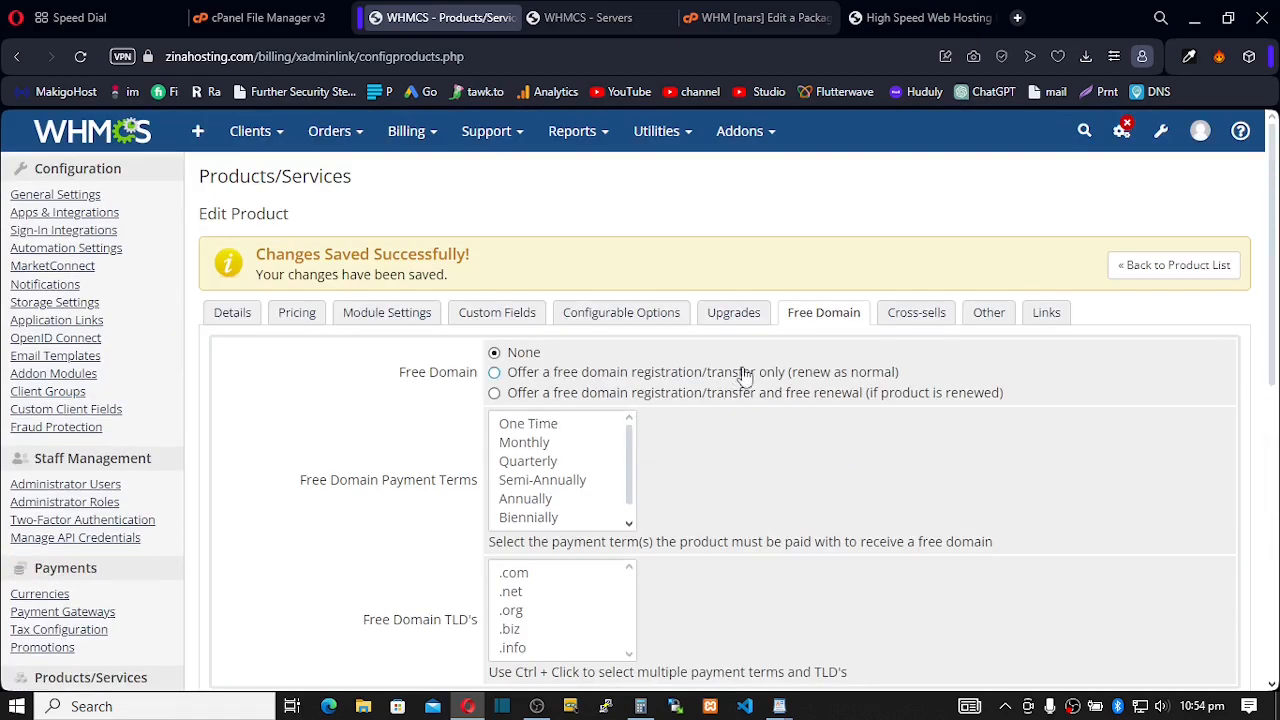
{"action": "scroll", "coordinate": [996, 325], "scroll_direction": "down", "scroll_amount": 3}
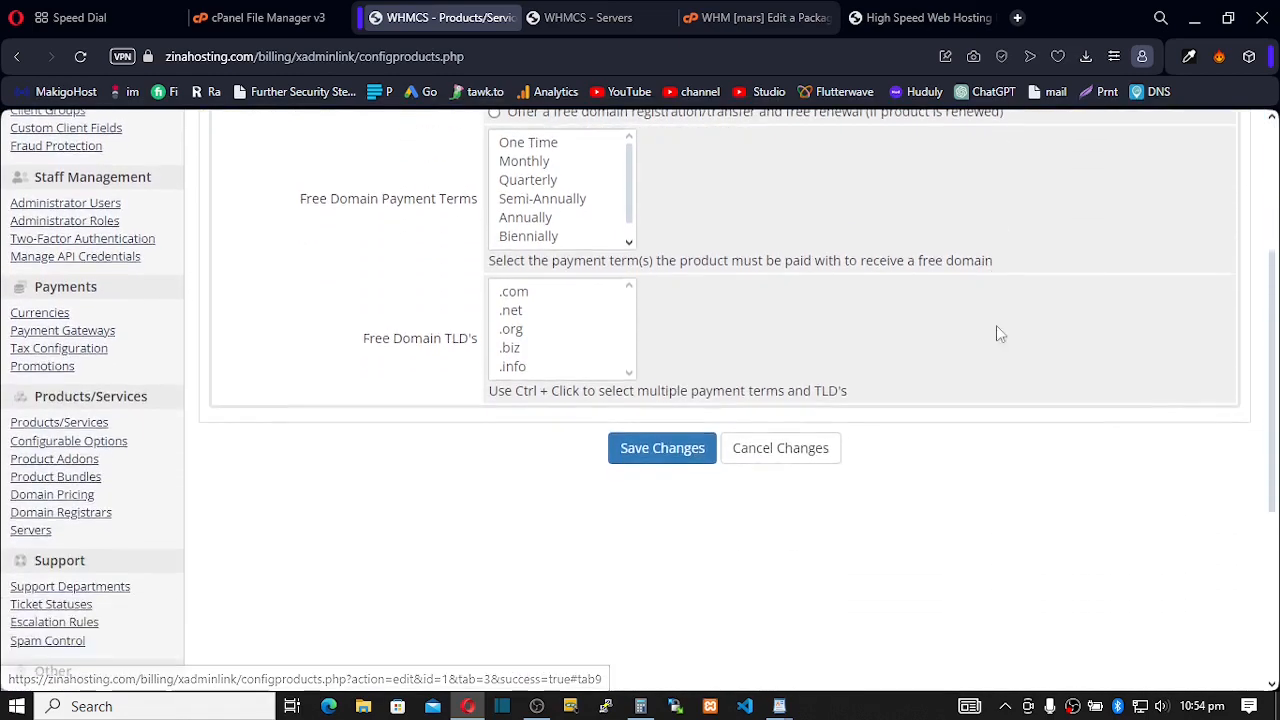
{"action": "left_click", "coordinate": [635, 459]}
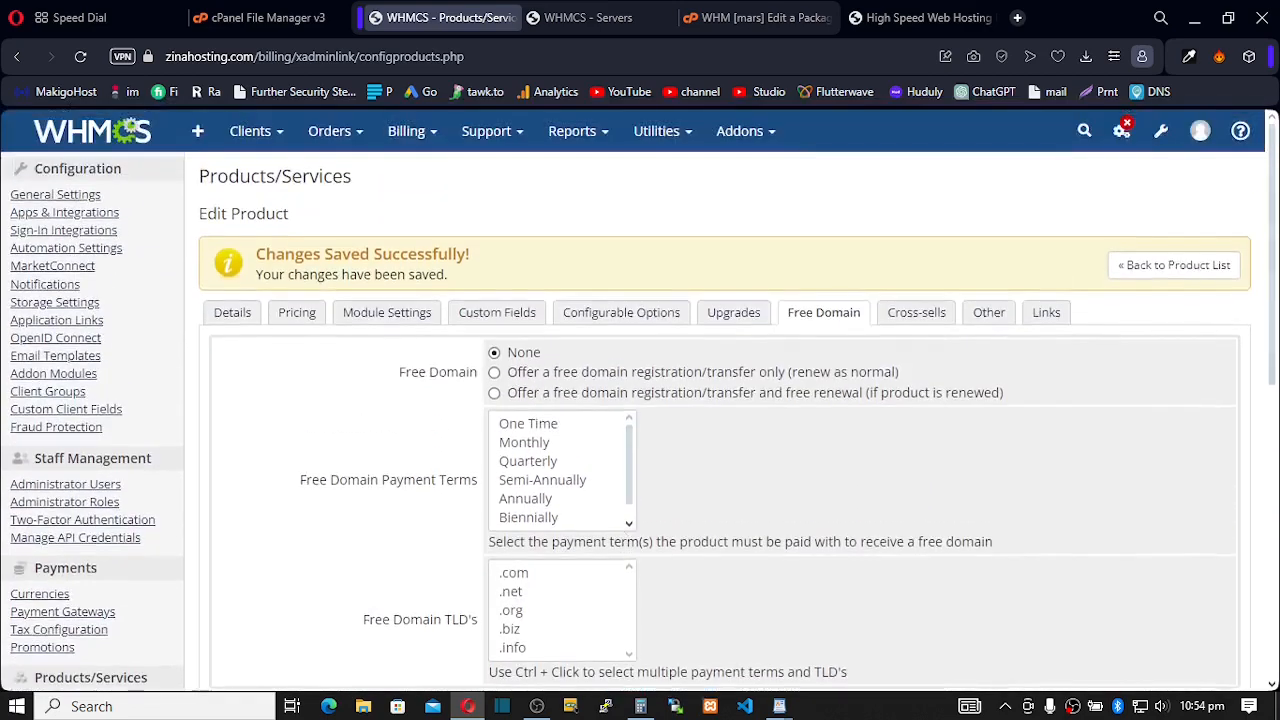
Step: Duplicate the Shared Hosting - Basic product as Standard, checking the plan name in the website's pricing section
{"action": "left_click", "coordinate": [1166, 266]}
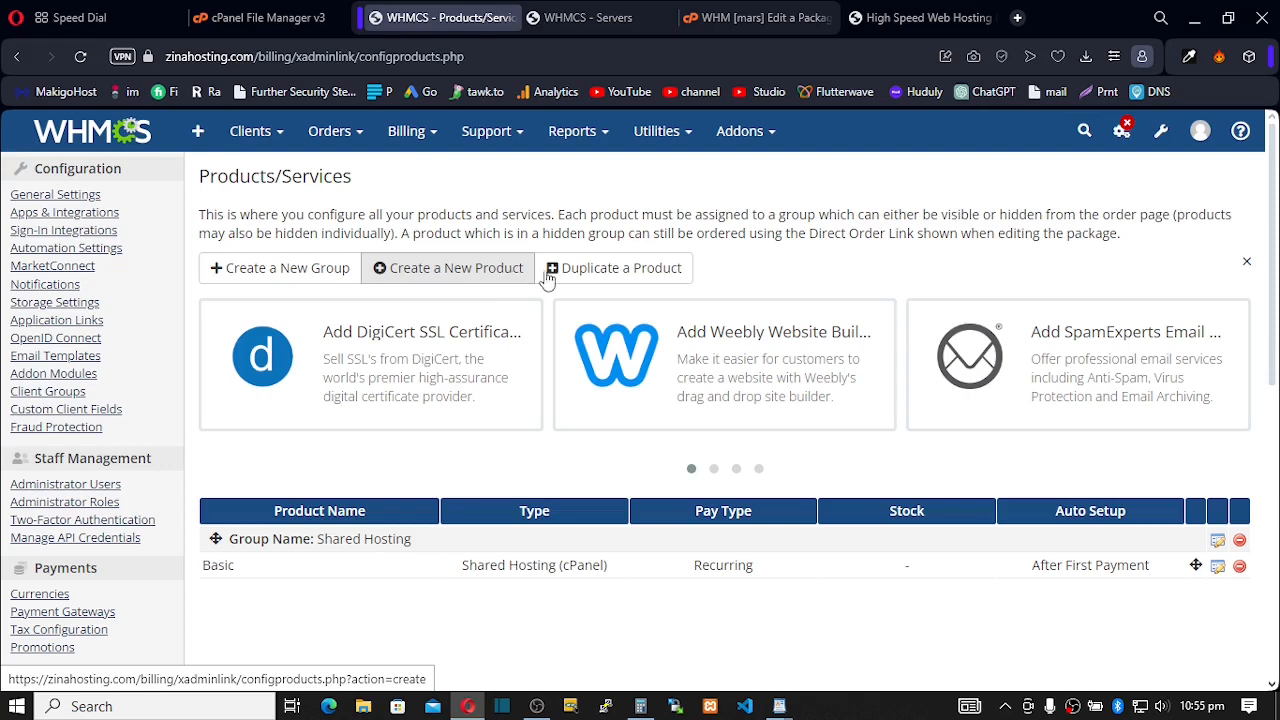
{"action": "left_click", "coordinate": [588, 277]}
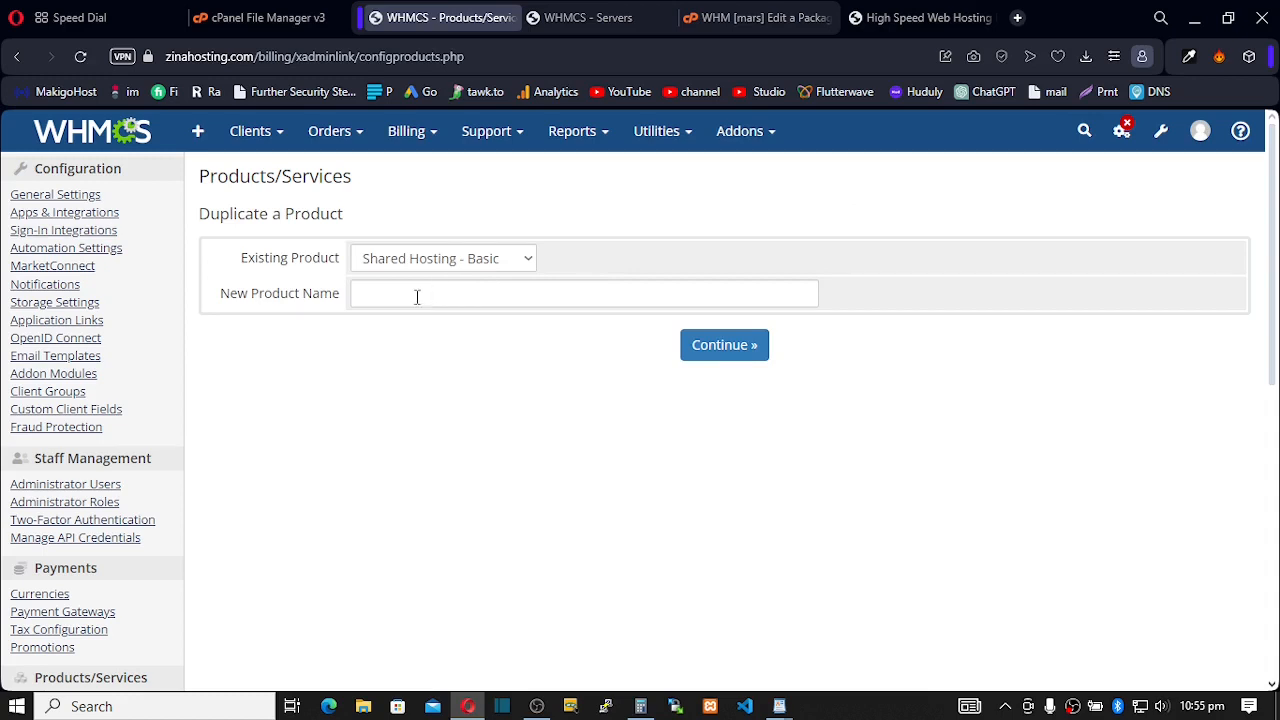
{"action": "left_click", "coordinate": [870, 18]}
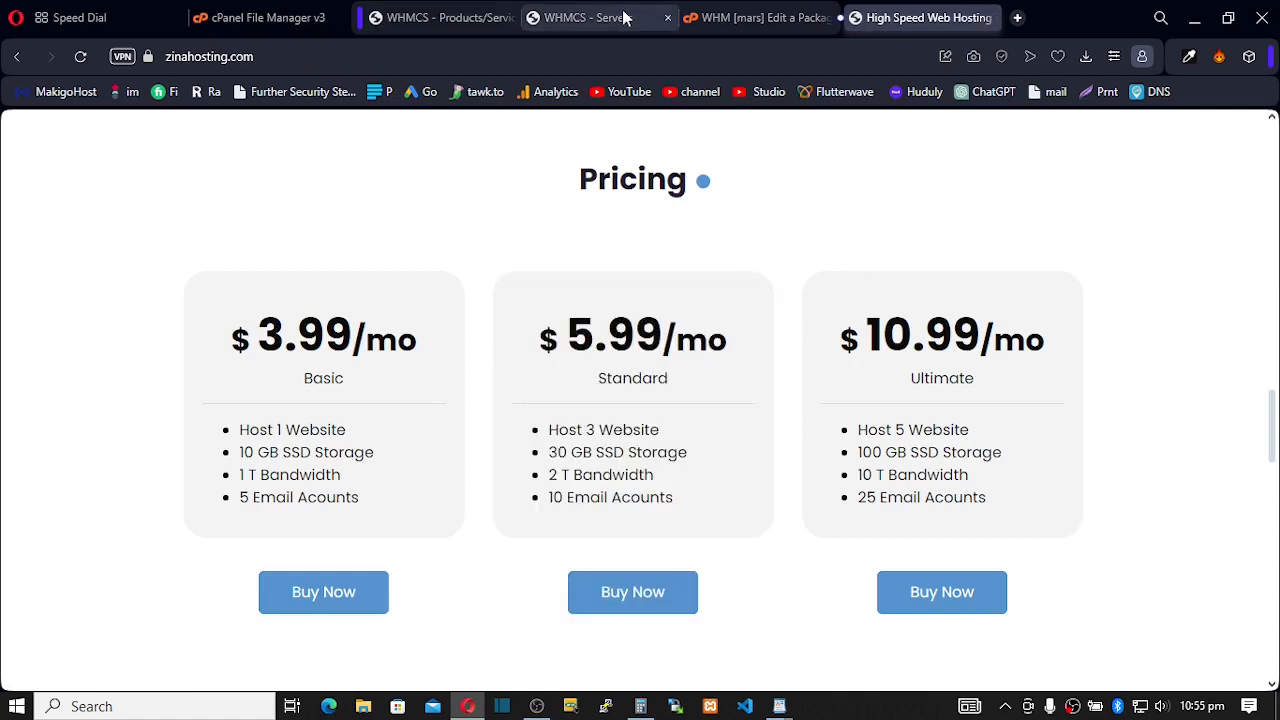
{"action": "left_click", "coordinate": [475, 18]}
{"action": "left_click", "coordinate": [420, 292]}
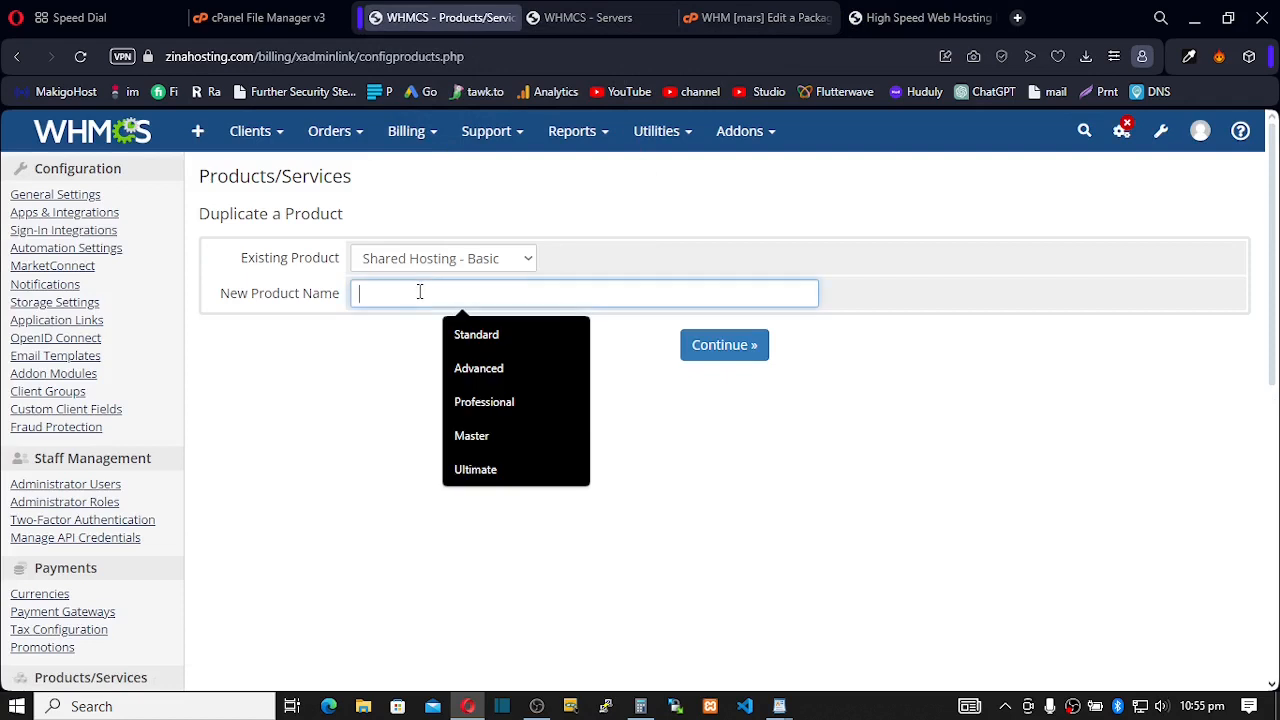
{"action": "left_click", "coordinate": [461, 332]}
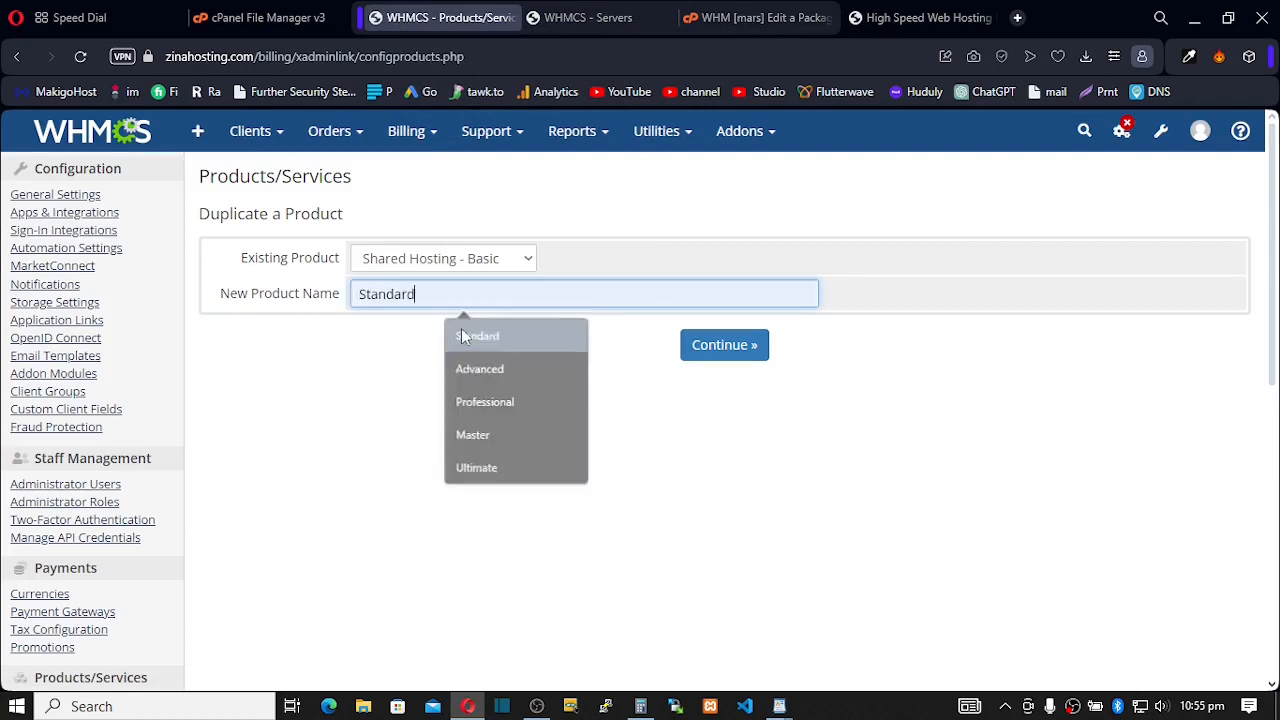
{"action": "left_click", "coordinate": [696, 348]}
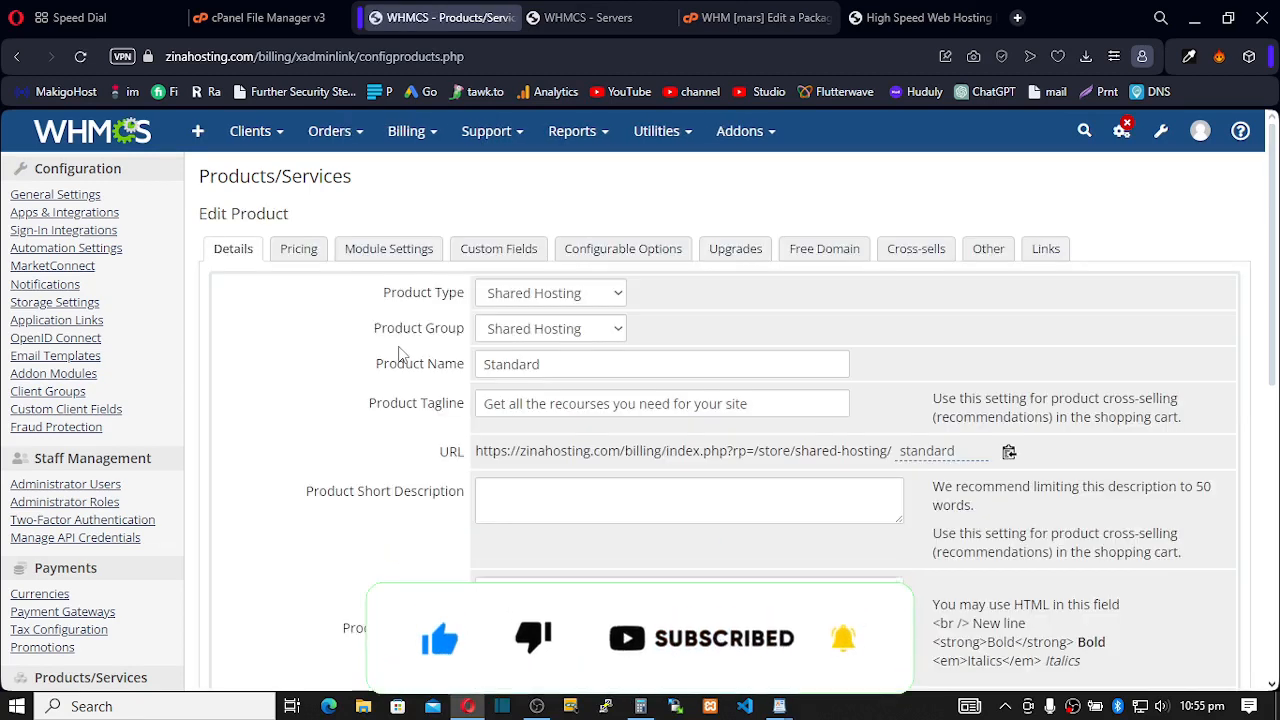
Step: In the Standard product's description, change the website count to 3 and the SSD storage to 30GB, following the website's pricing section
{"action": "scroll", "coordinate": [398, 350], "scroll_direction": "down", "scroll_amount": 3}
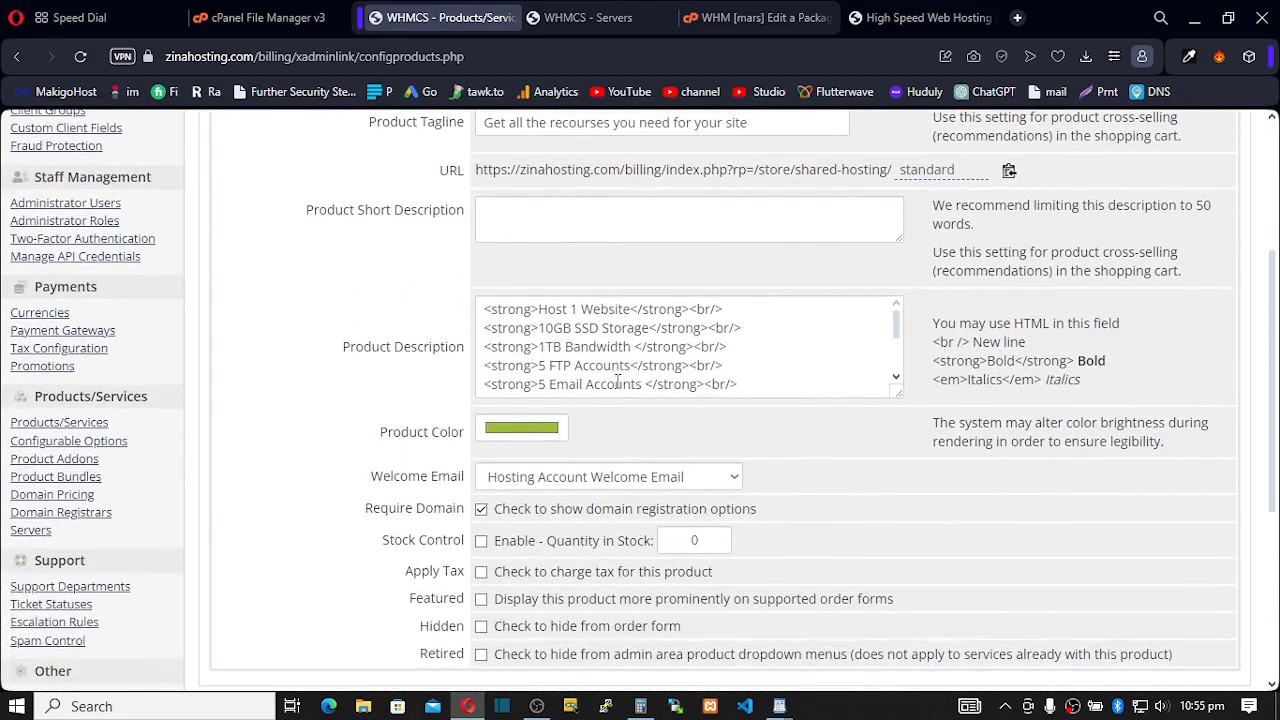
{"action": "left_click", "coordinate": [500, 309]}
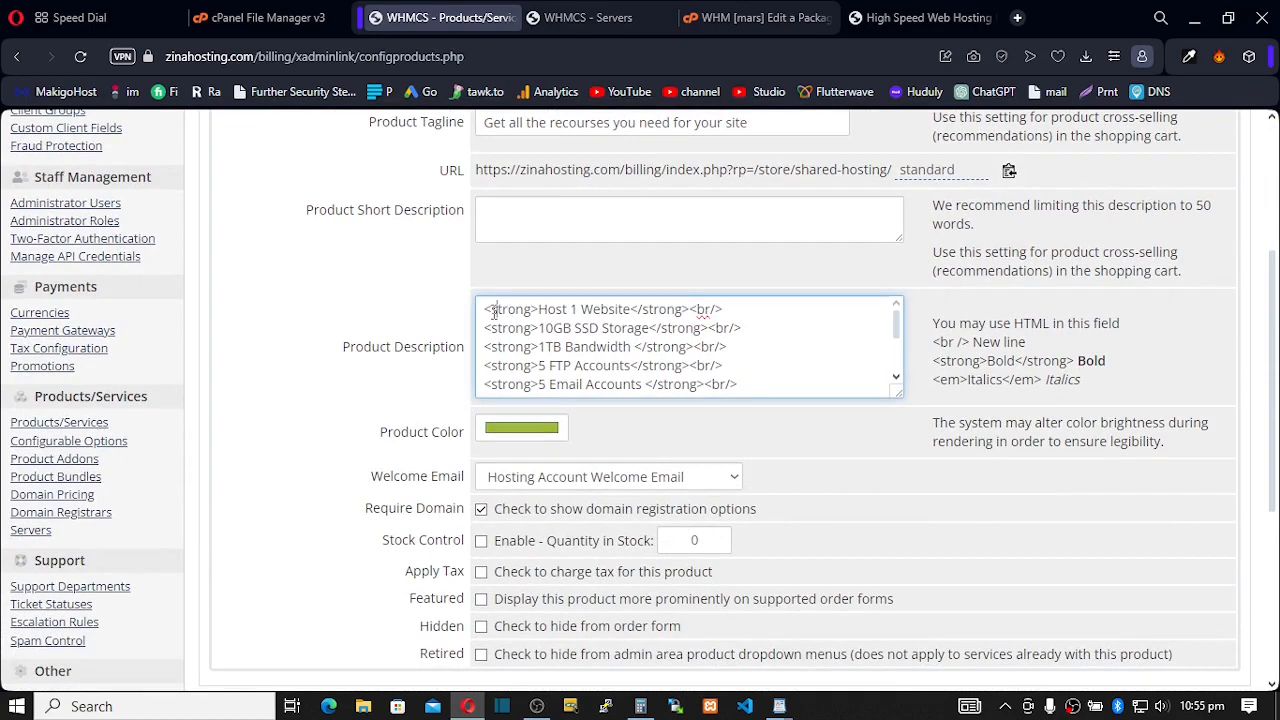
{"action": "double_click", "coordinate": [494, 312]}
{"action": "left_click", "coordinate": [486, 311]}
{"action": "key", "text": "shift+End"}
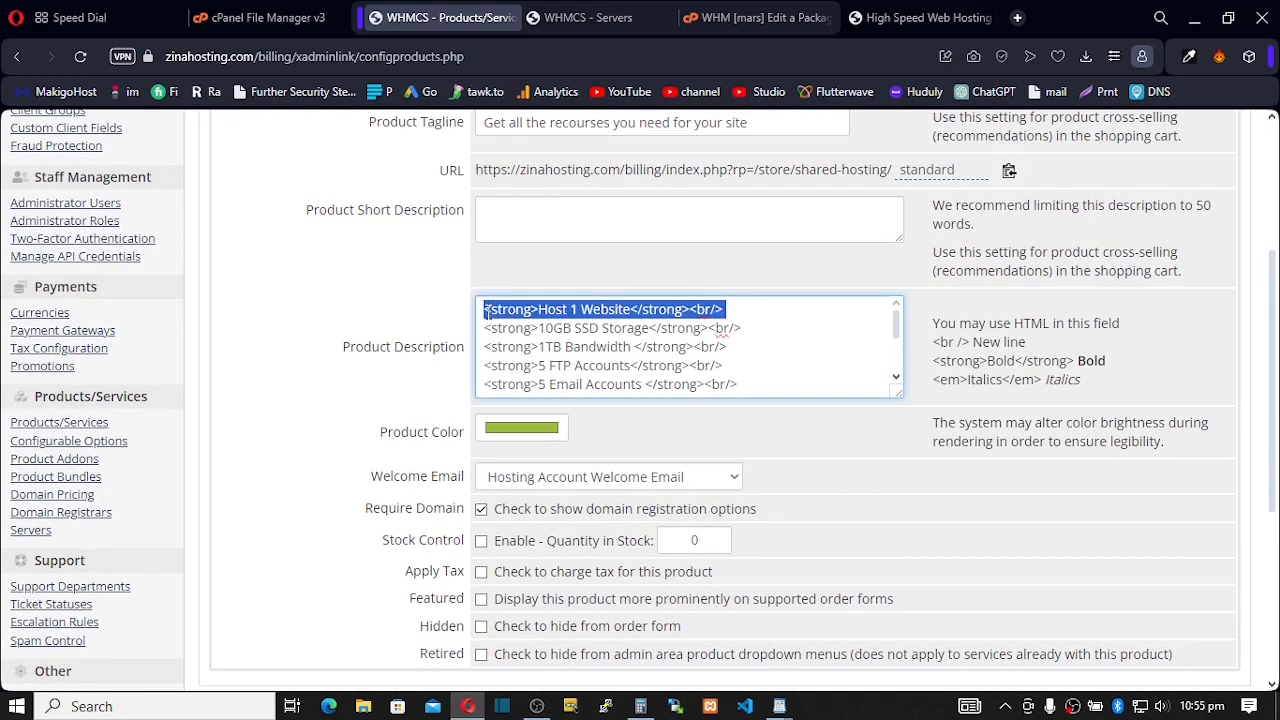
{"action": "mouse_move", "coordinate": [779, 706]}
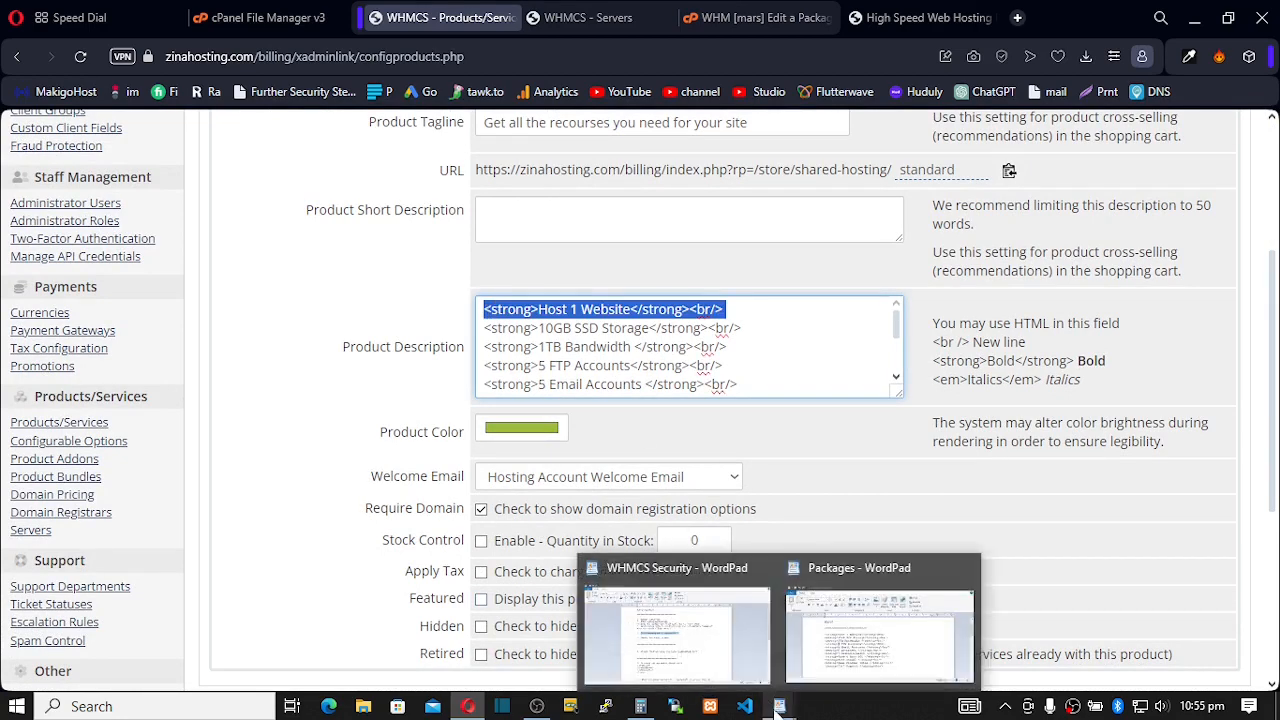
{"action": "left_click", "coordinate": [540, 312]}
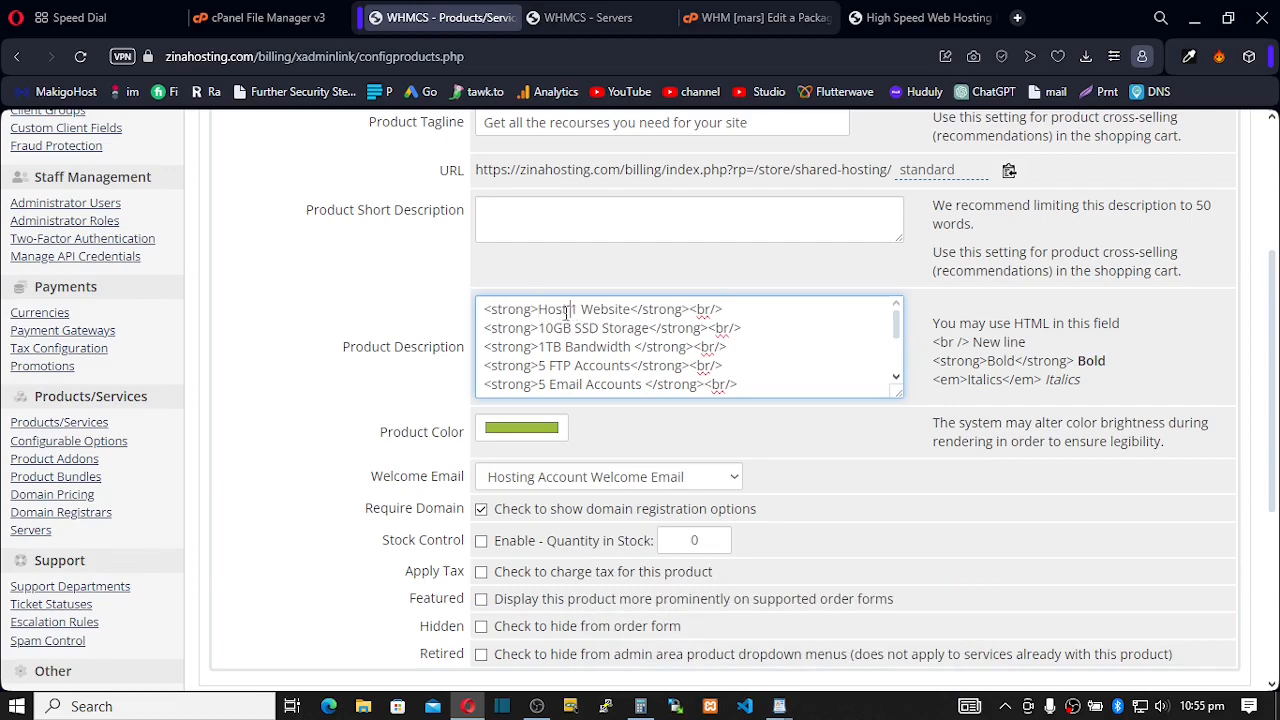
{"action": "left_click", "coordinate": [567, 312]}
{"action": "scroll", "coordinate": [600, 300], "scroll_direction": "up", "scroll_amount": 2}
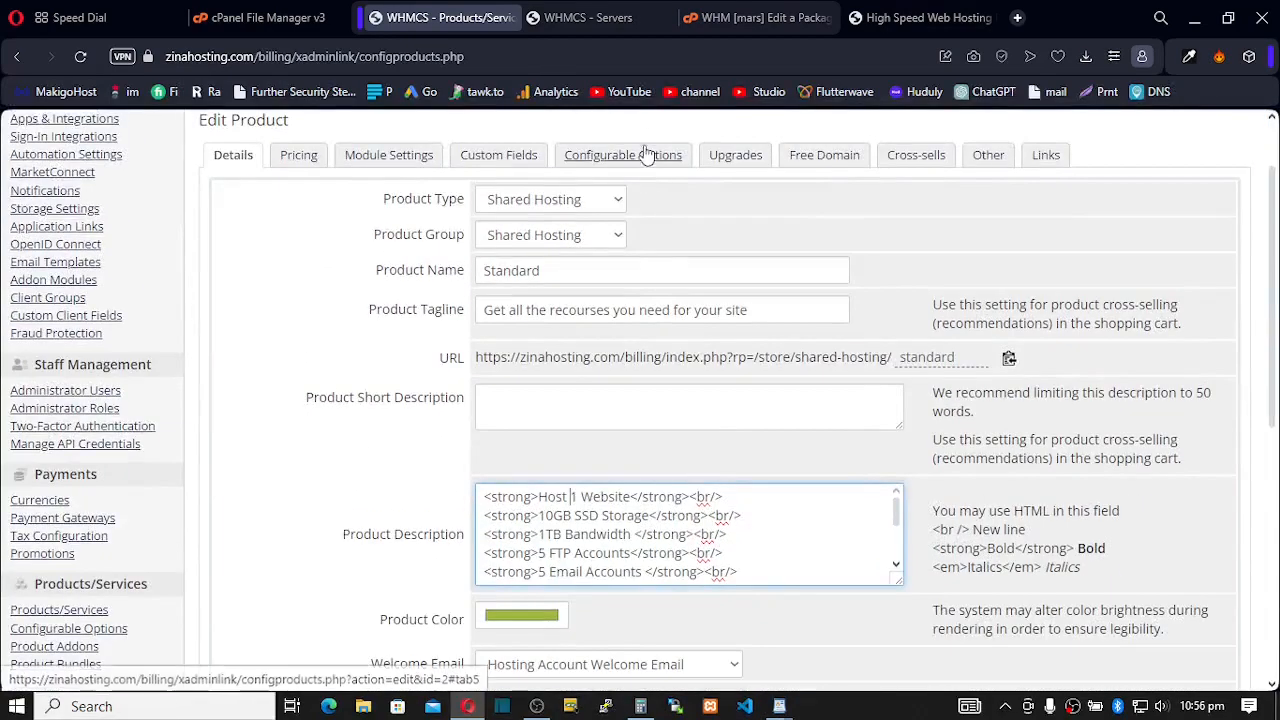
{"action": "left_click", "coordinate": [920, 17]}
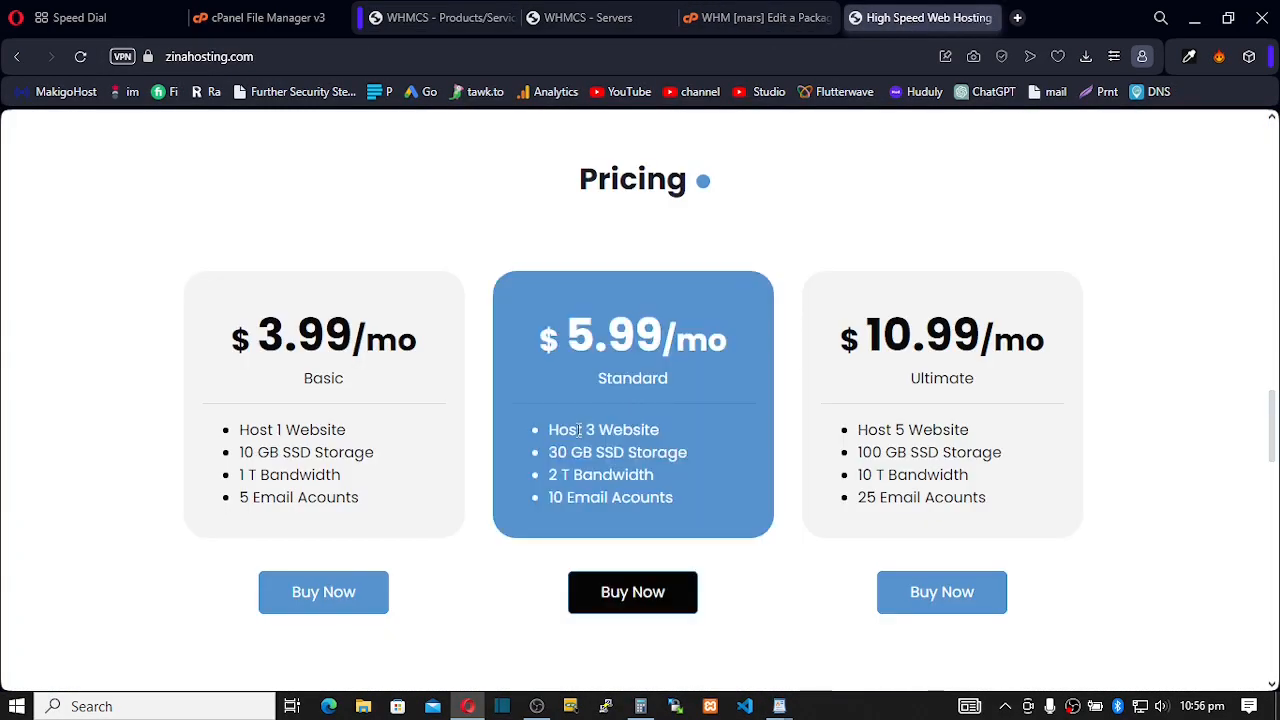
{"action": "left_click", "coordinate": [422, 25]}
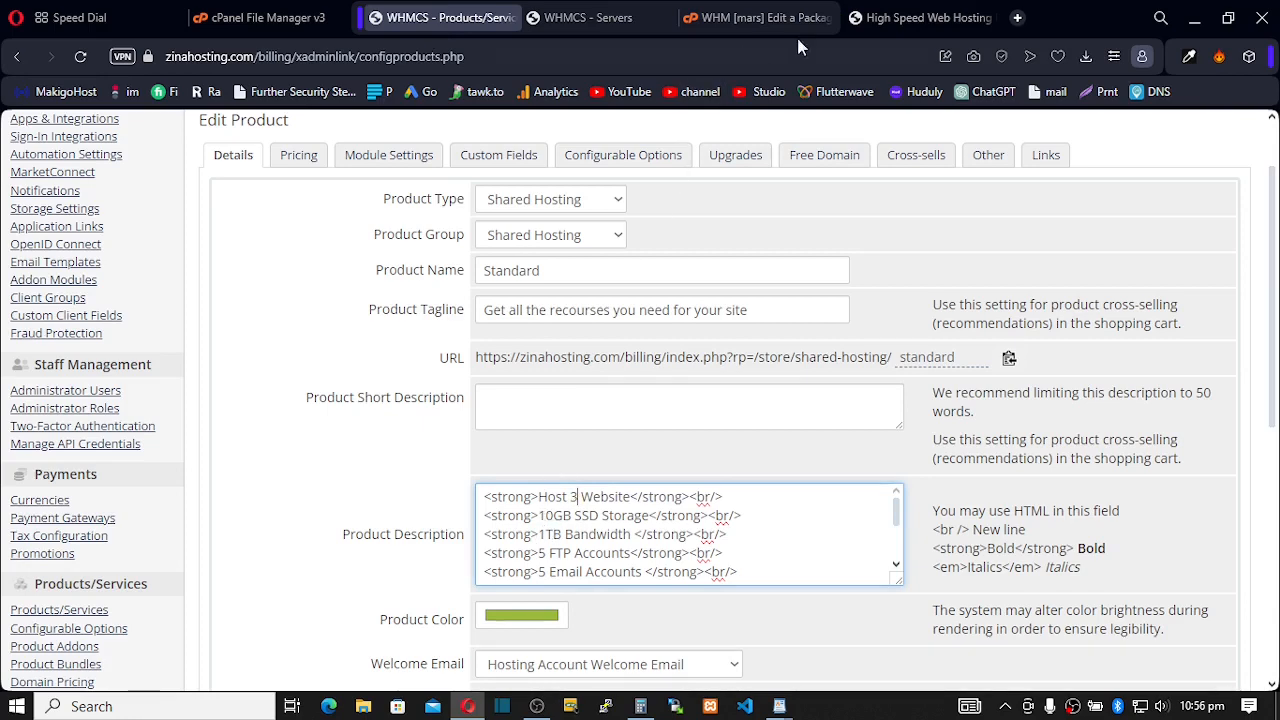
{"action": "left_click", "coordinate": [905, 22]}
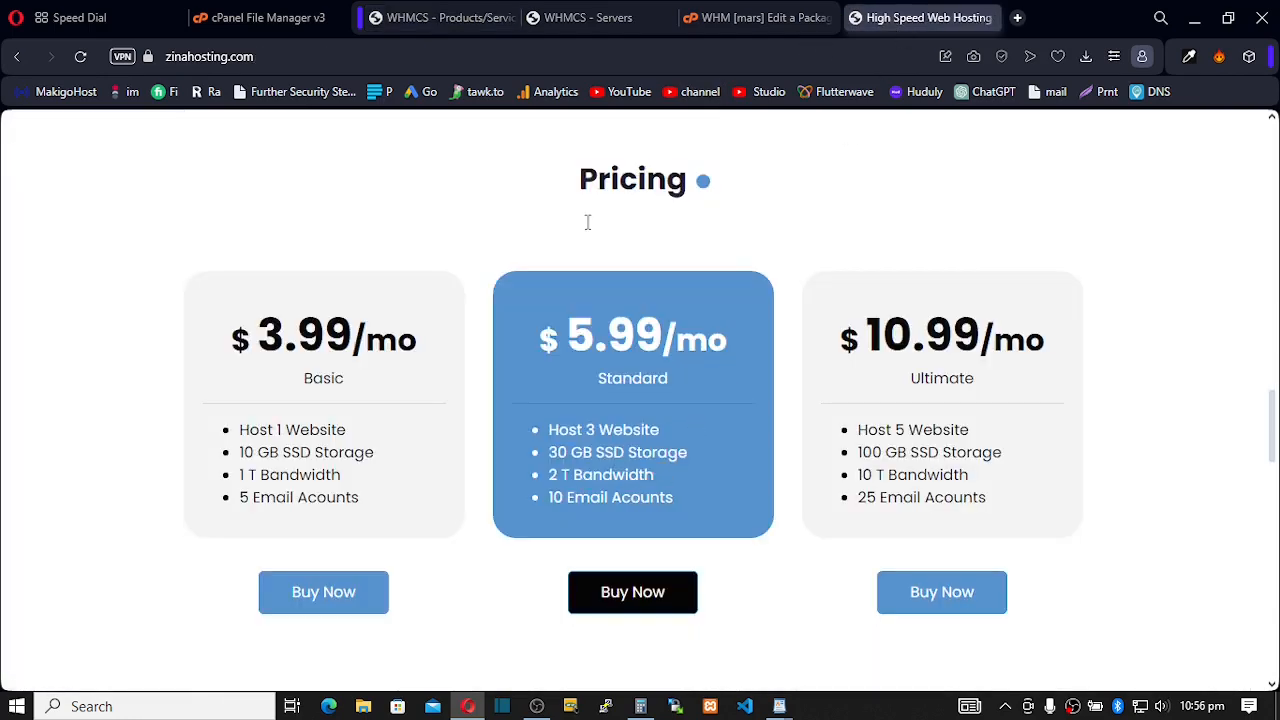
{"action": "left_click", "coordinate": [445, 17]}
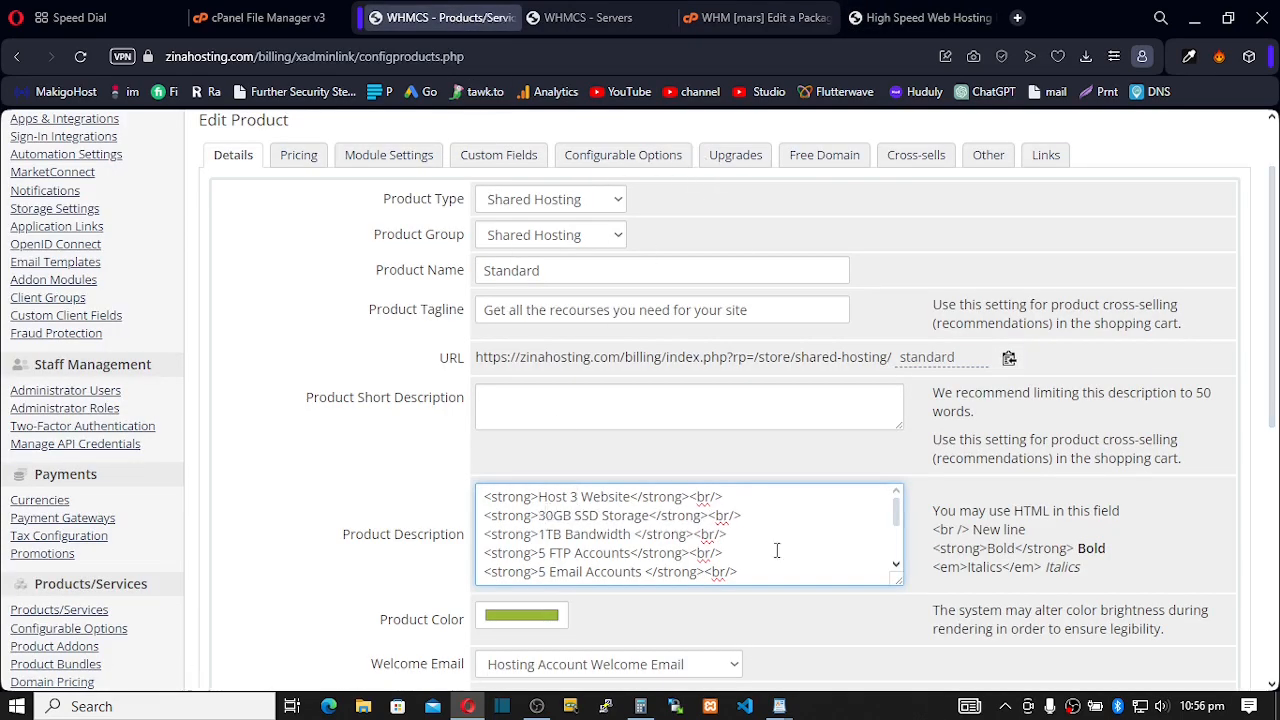
Step: Copy the HTML feature list under the STANDARD heading in the Packages document in WordPad
{"action": "mouse_move", "coordinate": [780, 706]}
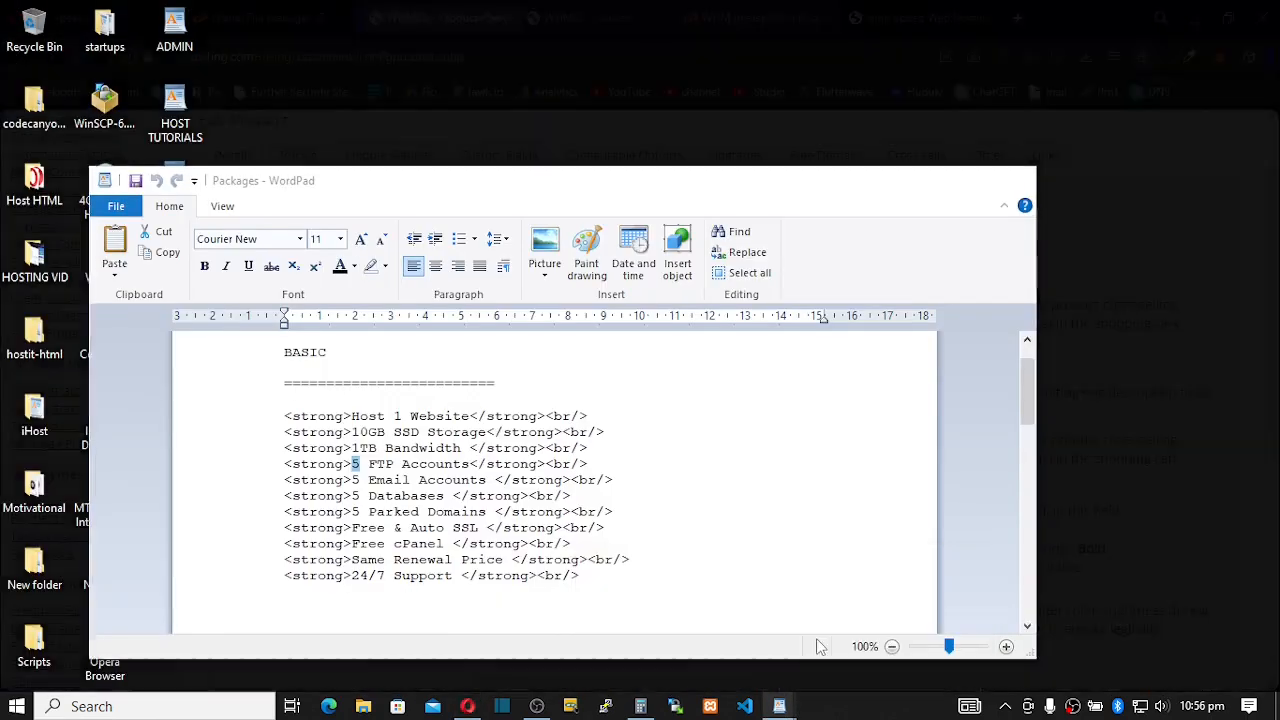
{"action": "left_click", "coordinate": [830, 666]}
{"action": "scroll", "coordinate": [561, 535], "scroll_direction": "down", "scroll_amount": 2}
{"action": "scroll", "coordinate": [561, 535], "scroll_direction": "down", "scroll_amount": 5}
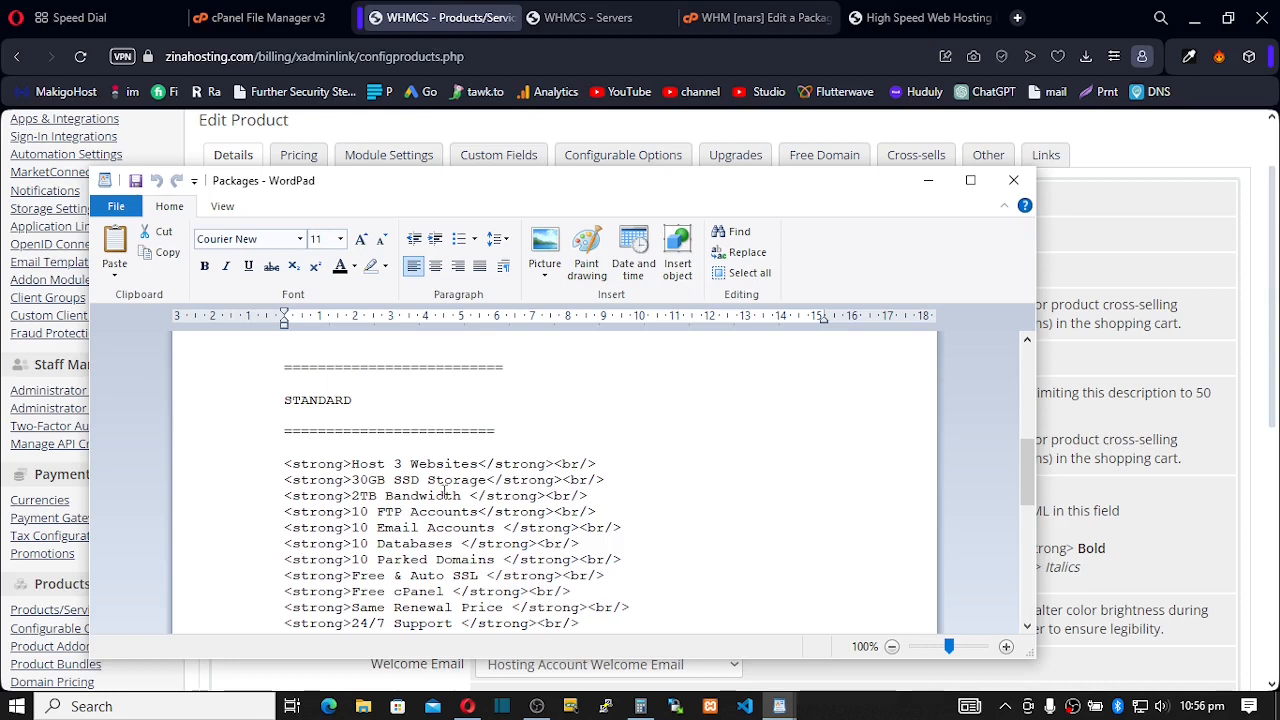
{"action": "left_click", "coordinate": [277, 464]}
{"action": "left_click_drag", "start_coordinate": [287, 468], "coordinate": [570, 560]}
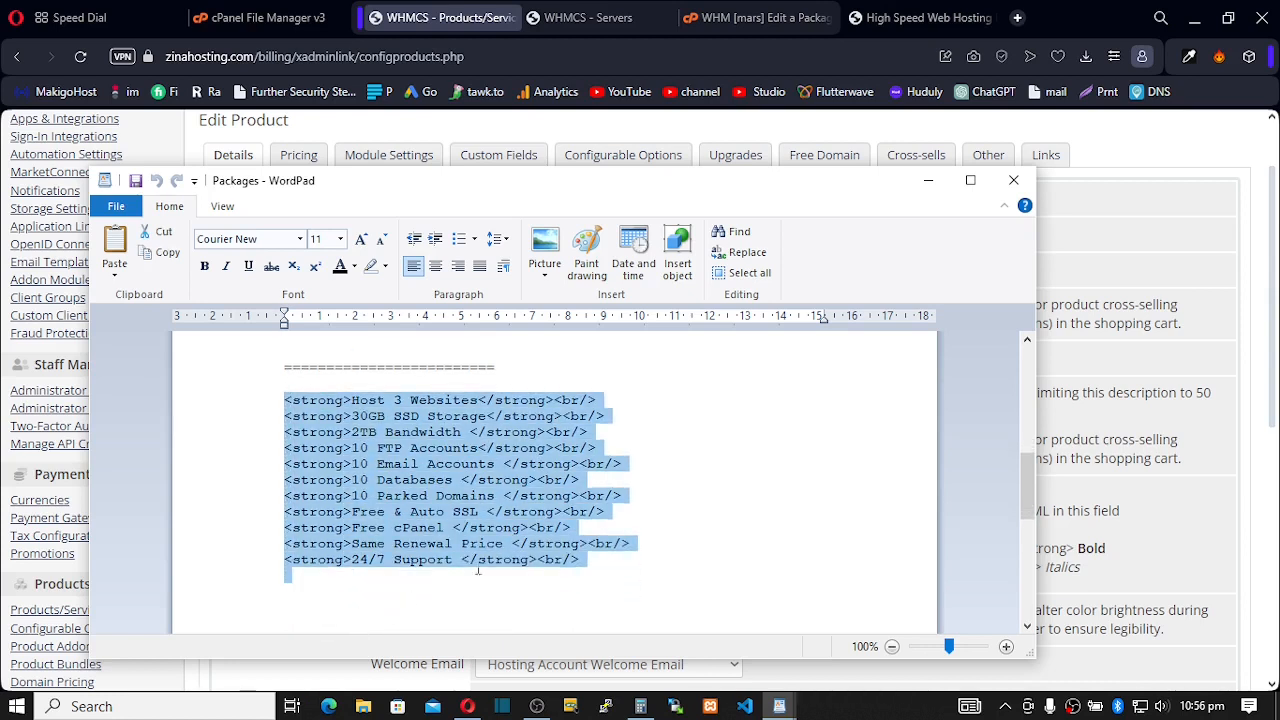
{"action": "right_click", "coordinate": [484, 537]}
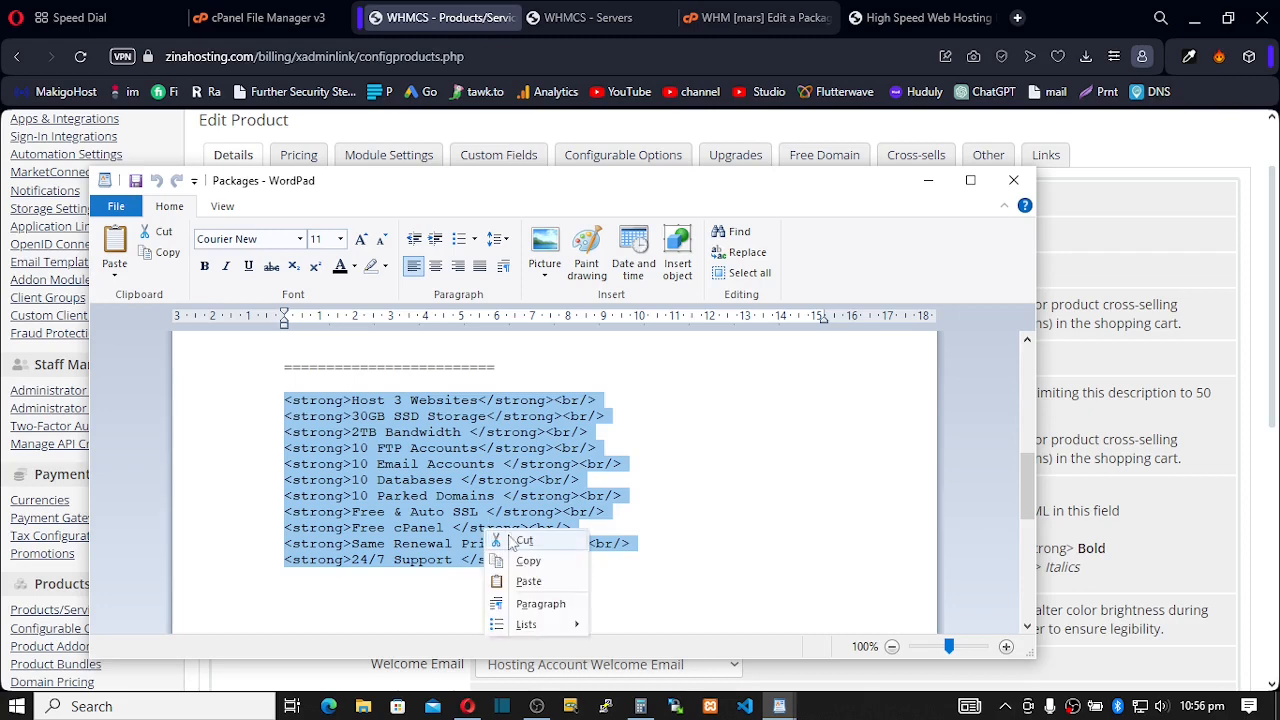
{"action": "left_click", "coordinate": [534, 560]}
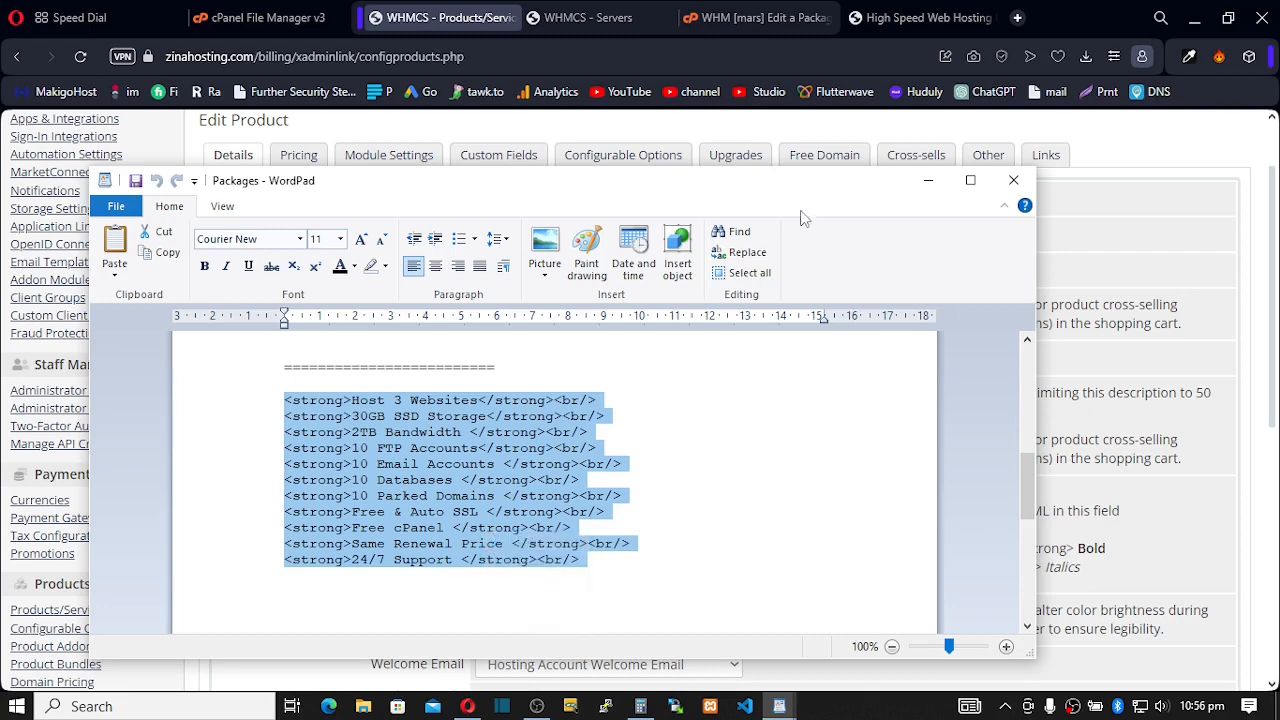
{"action": "left_click", "coordinate": [928, 180]}
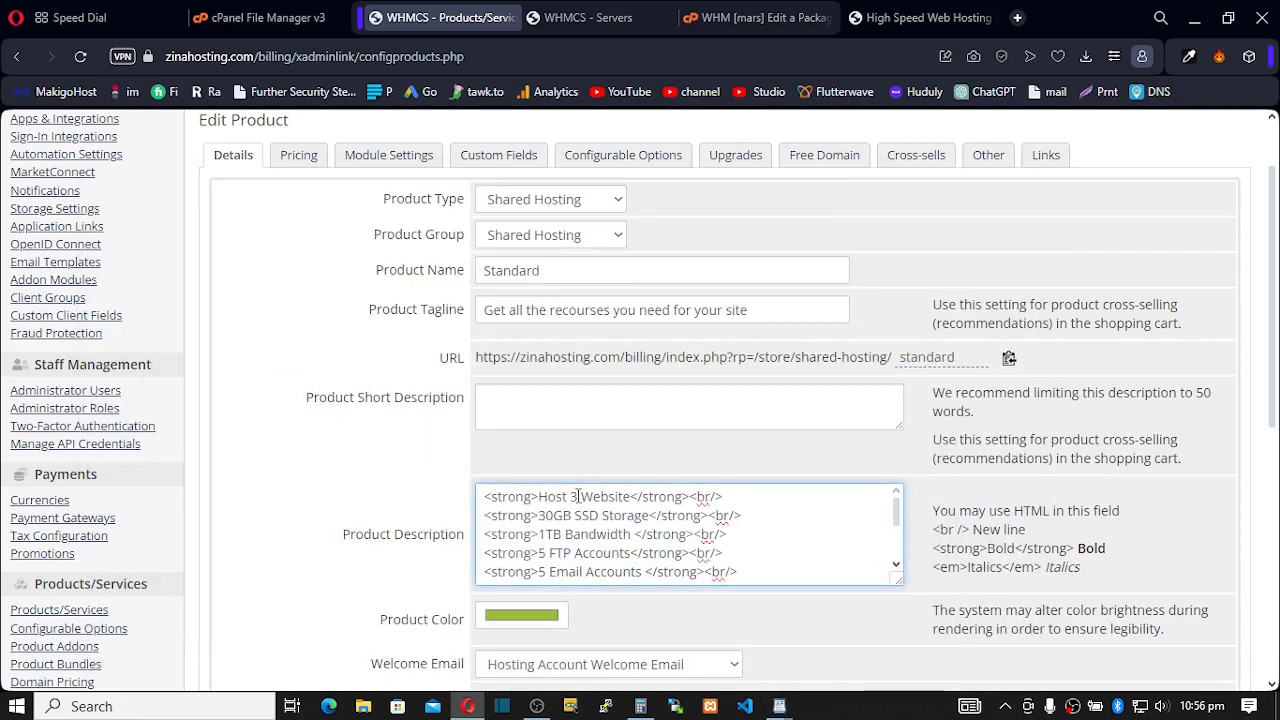
Step: Replace the Standard product's entire description in WHMCS with the copied feature list and save the changes
{"action": "key", "text": "ctrl+a"}
{"action": "key", "text": "ctrl+v"}
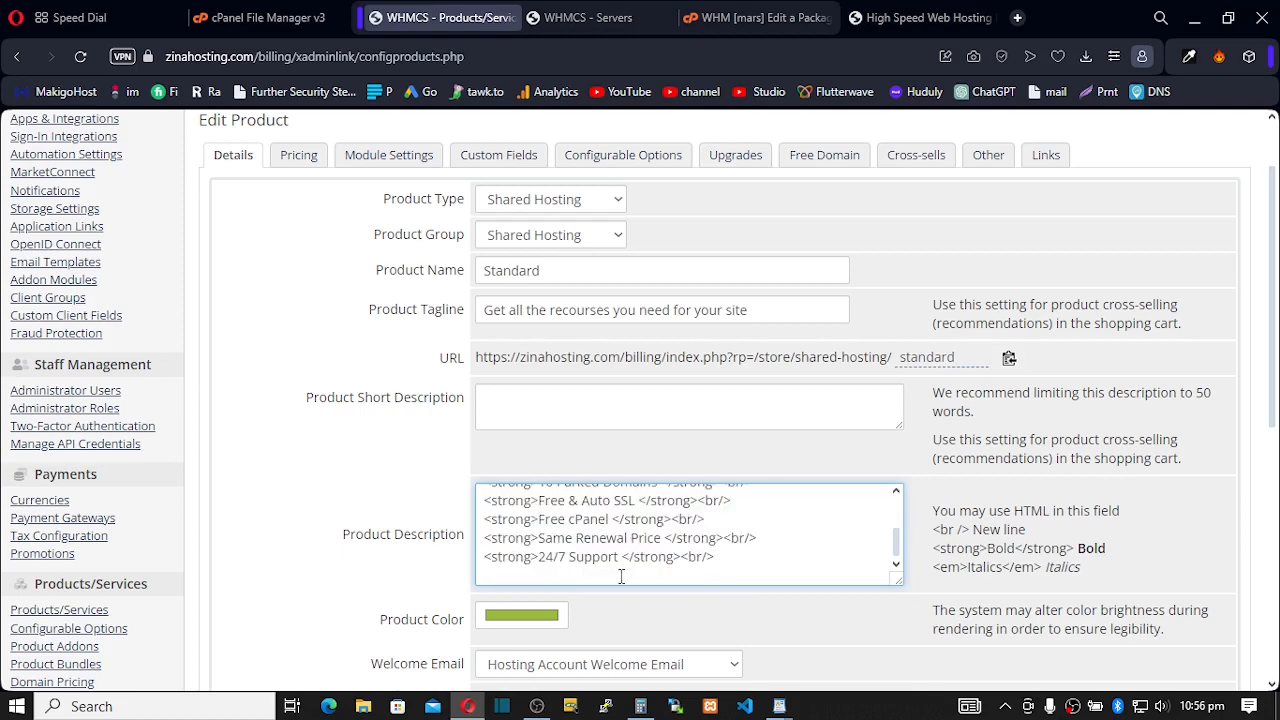
{"action": "scroll", "coordinate": [648, 560], "scroll_direction": "down", "scroll_amount": 3}
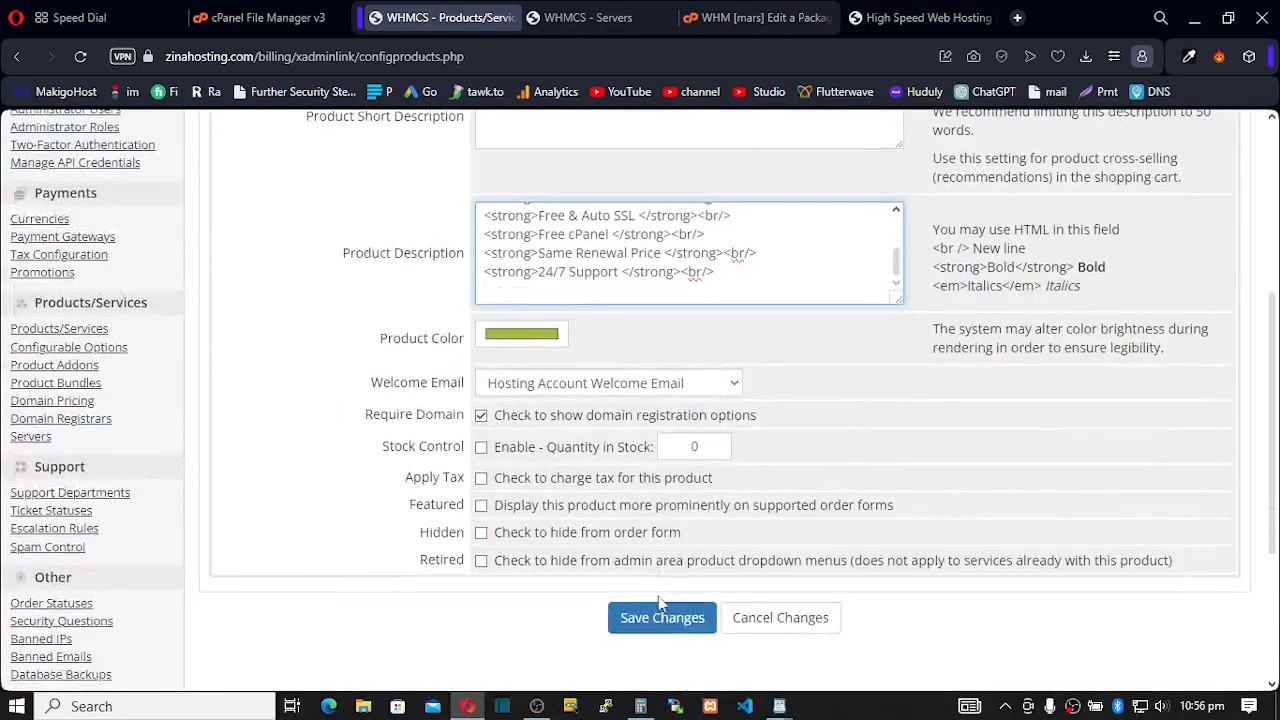
{"action": "left_click", "coordinate": [670, 619]}
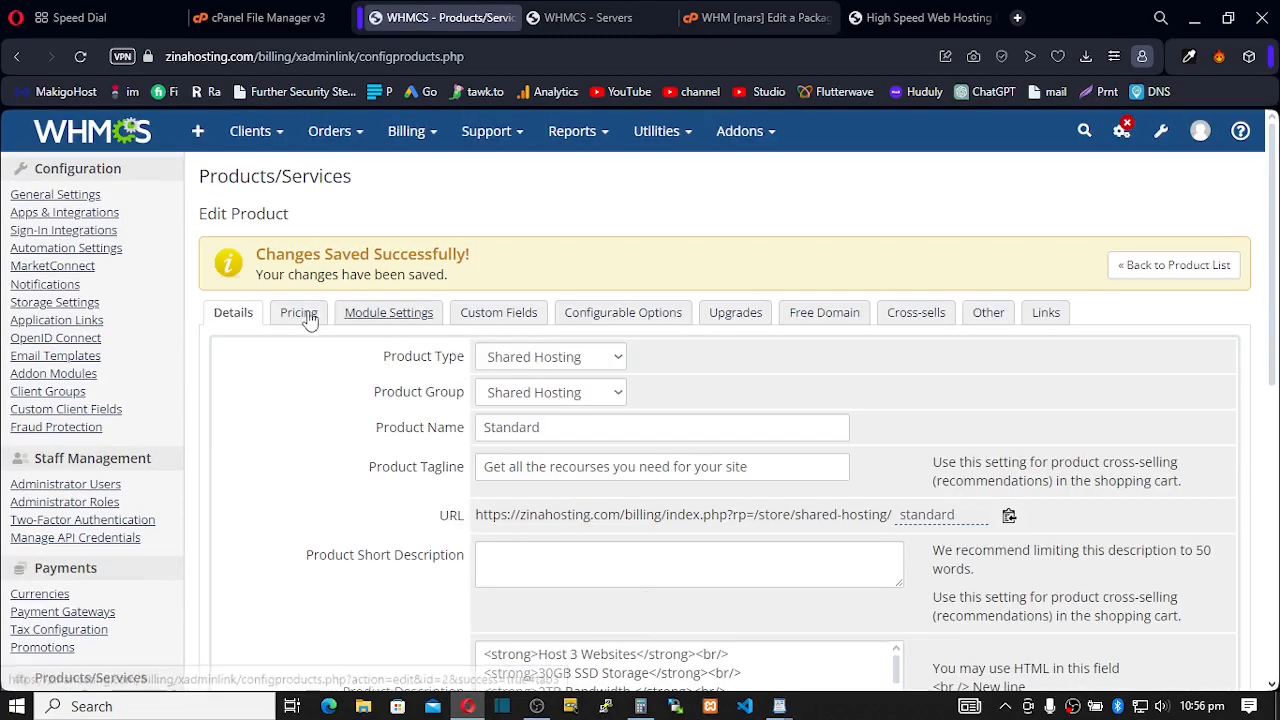
Step: Set the Standard product's monthly price to 5.99 USD, checking the plan's price in the website's pricing section
{"action": "left_click", "coordinate": [306, 316]}
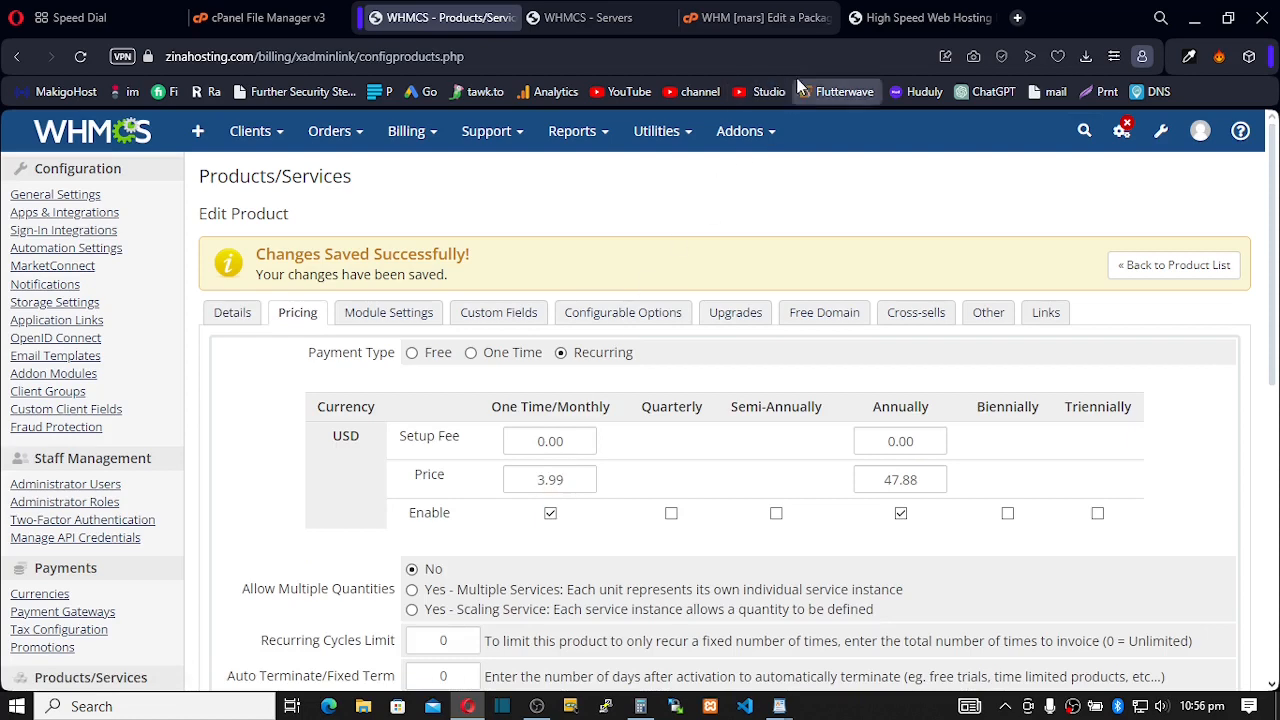
{"action": "left_click", "coordinate": [897, 25]}
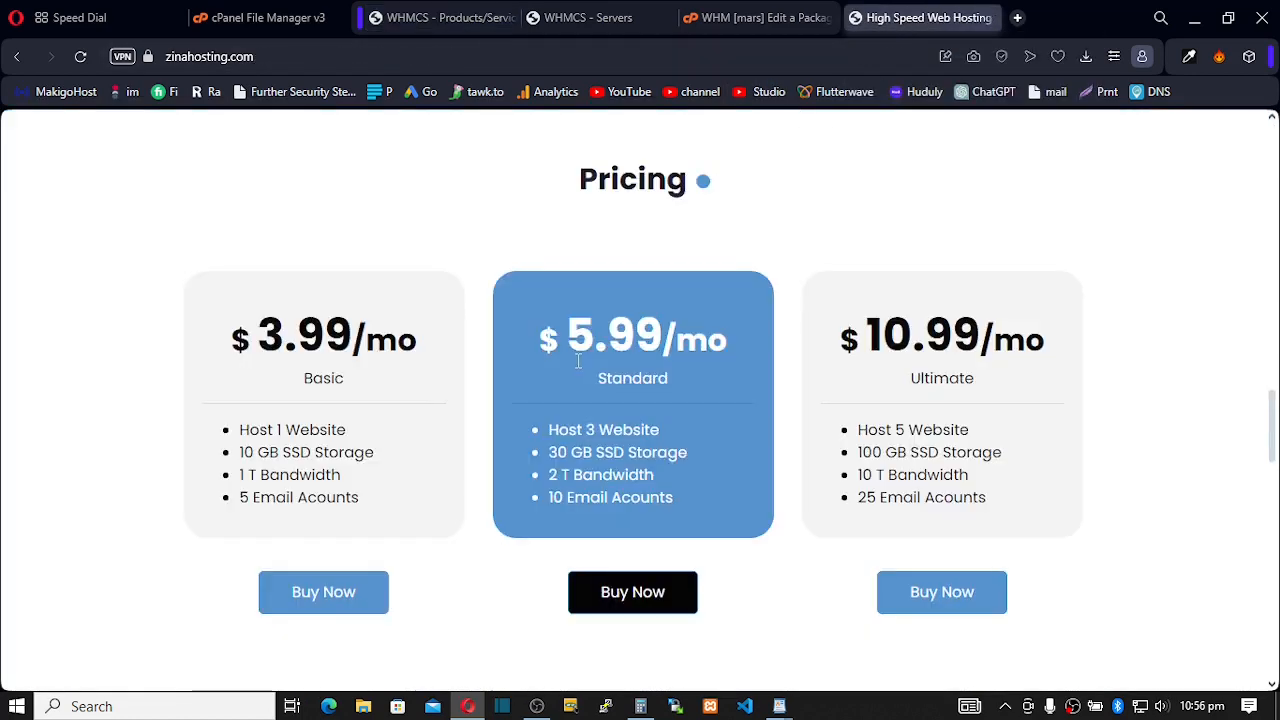
{"action": "left_click", "coordinate": [440, 22]}
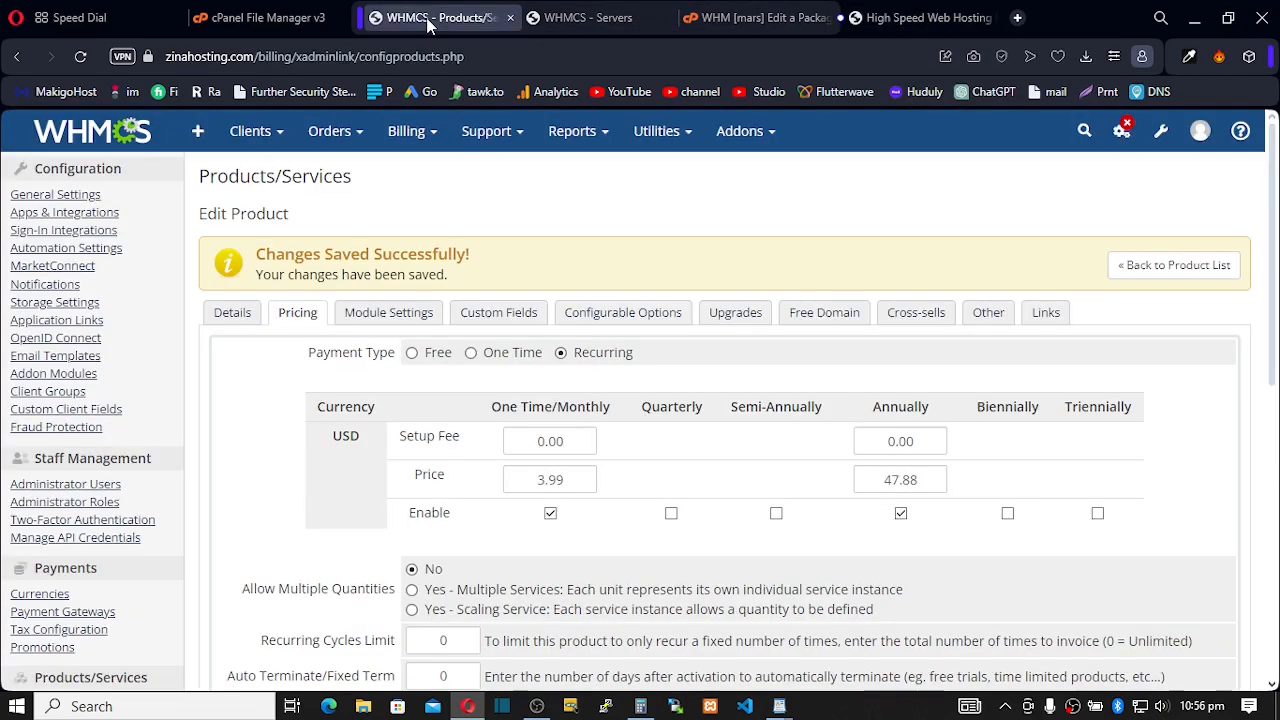
{"action": "left_click_drag", "start_coordinate": [543, 479], "coordinate": [512, 479]}
{"action": "type", "text": "5"}
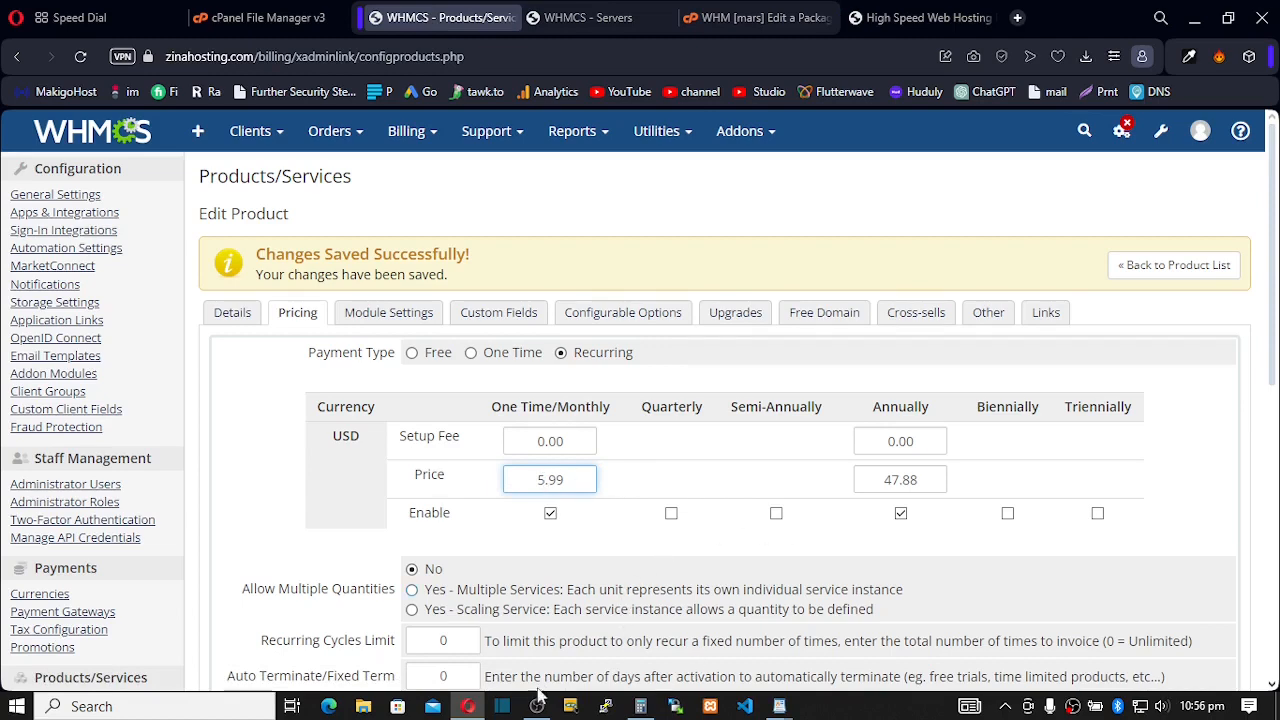
Step: Calculate the Standard plan's yearly price in Calculator as 5.99 × 12
{"action": "left_click", "coordinate": [638, 704]}
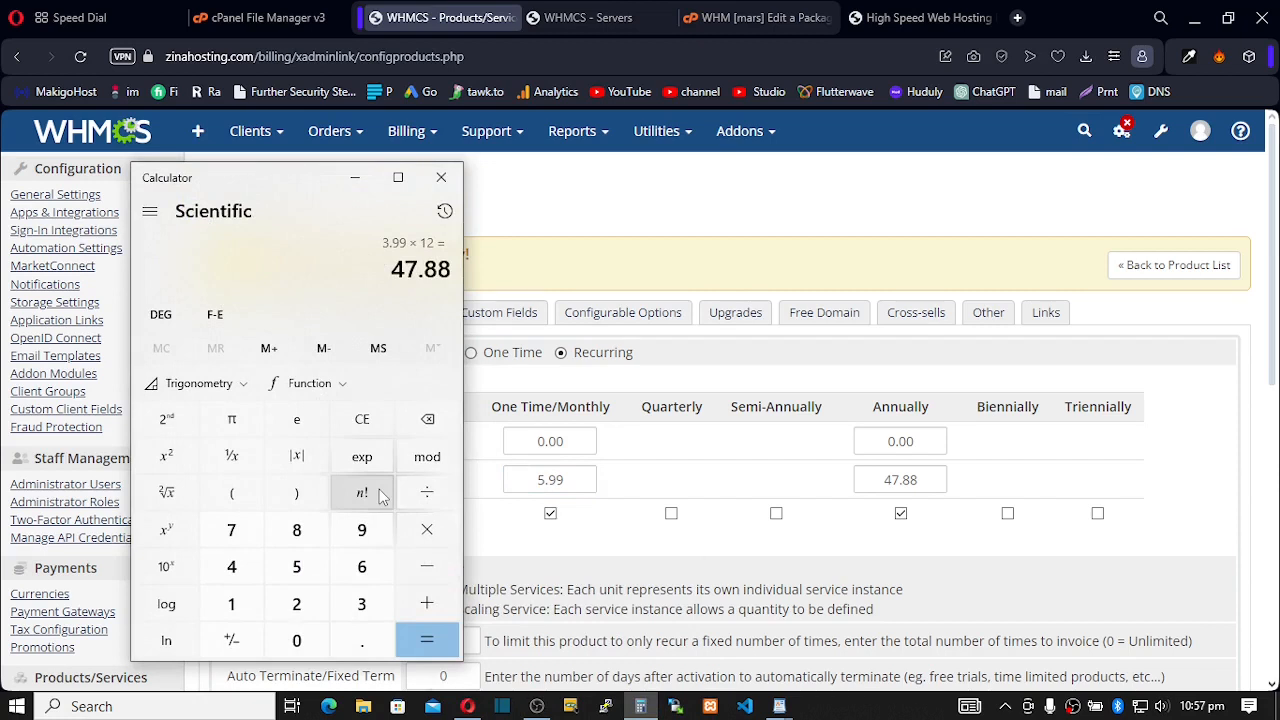
{"action": "key", "text": "Escape"}
{"action": "type", "text": "5.99"}
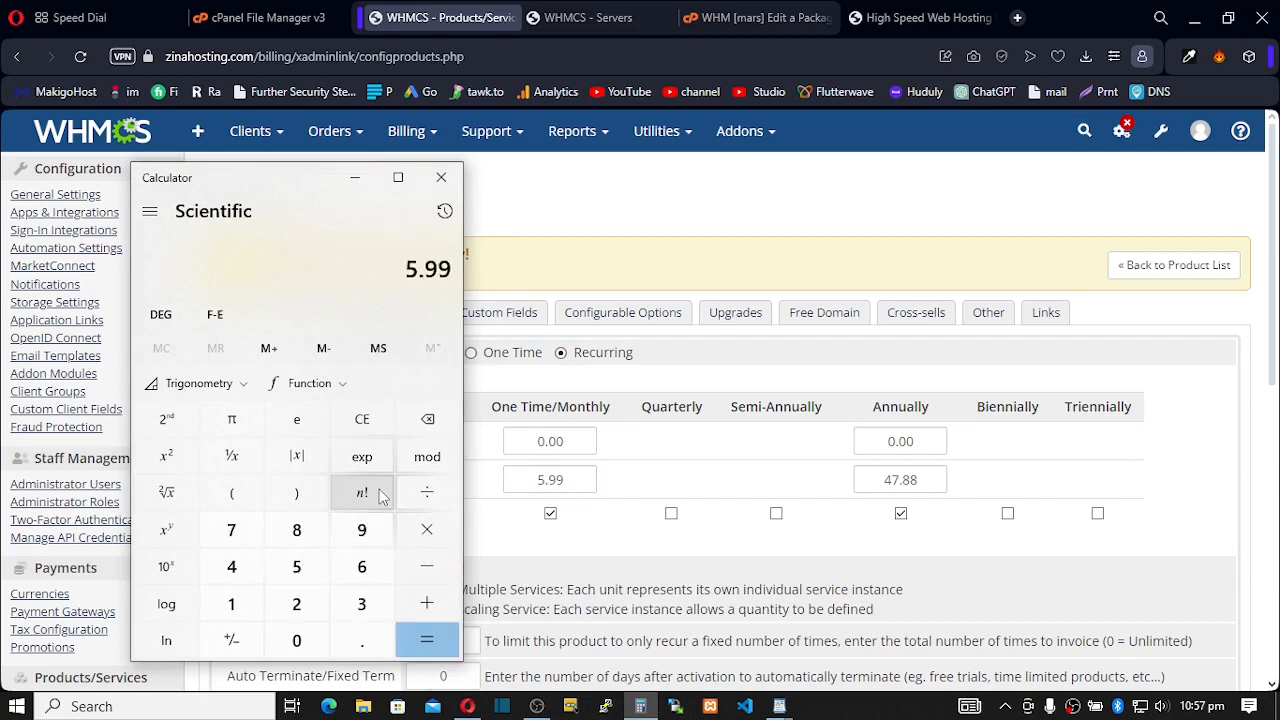
{"action": "left_click", "coordinate": [420, 533]}
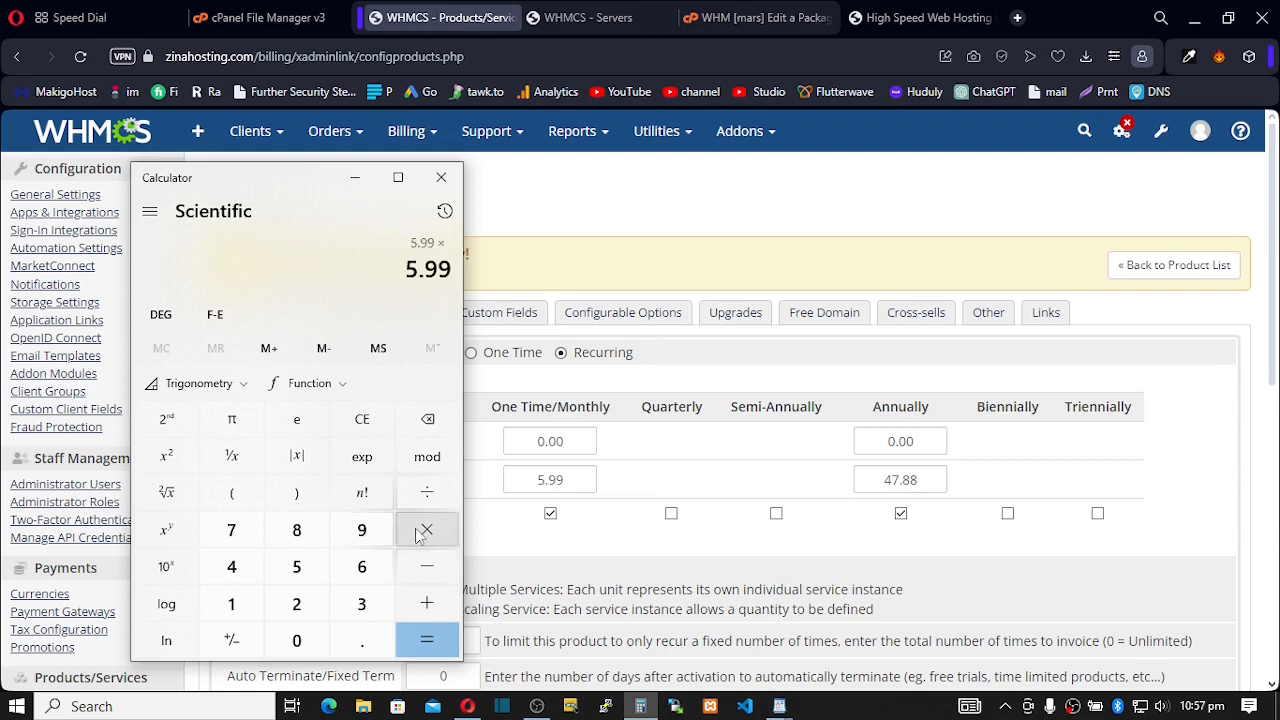
{"action": "type", "text": "12"}
{"action": "key", "text": "Return"}
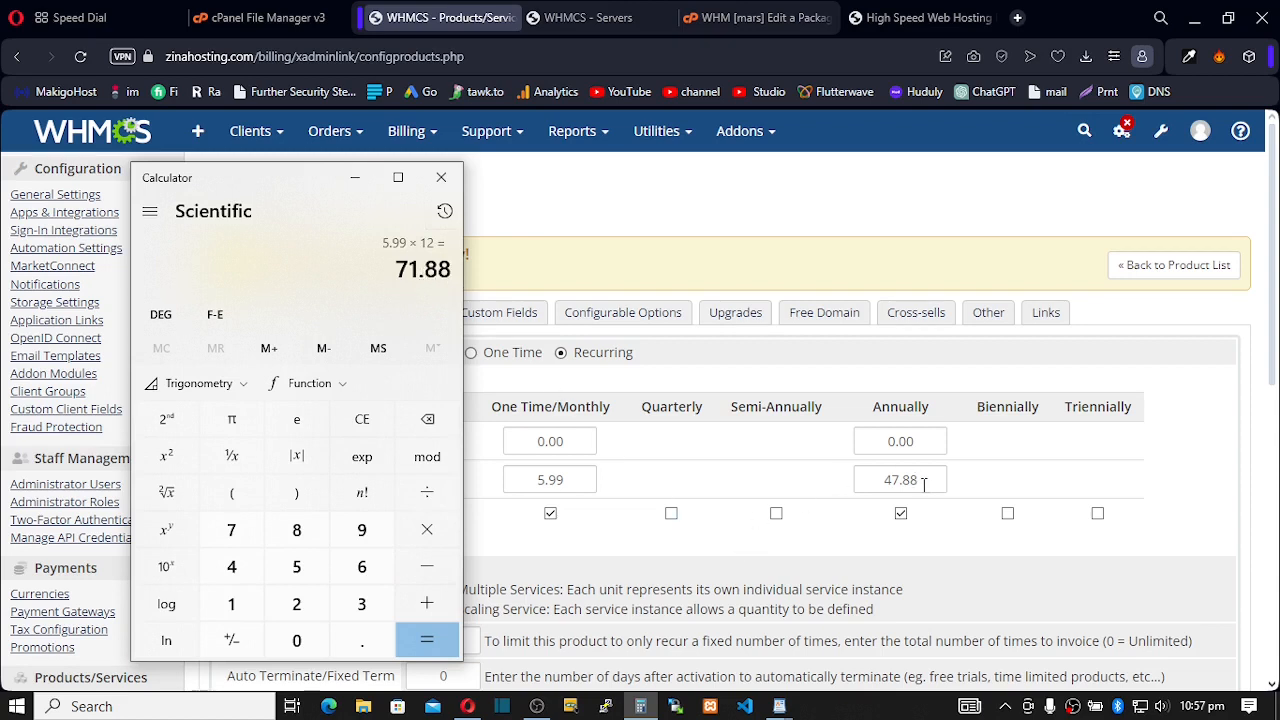
Step: Set the Standard product's annual price to 71.88 USD and save the changes
{"action": "left_click_drag", "start_coordinate": [900, 484], "coordinate": [848, 488]}
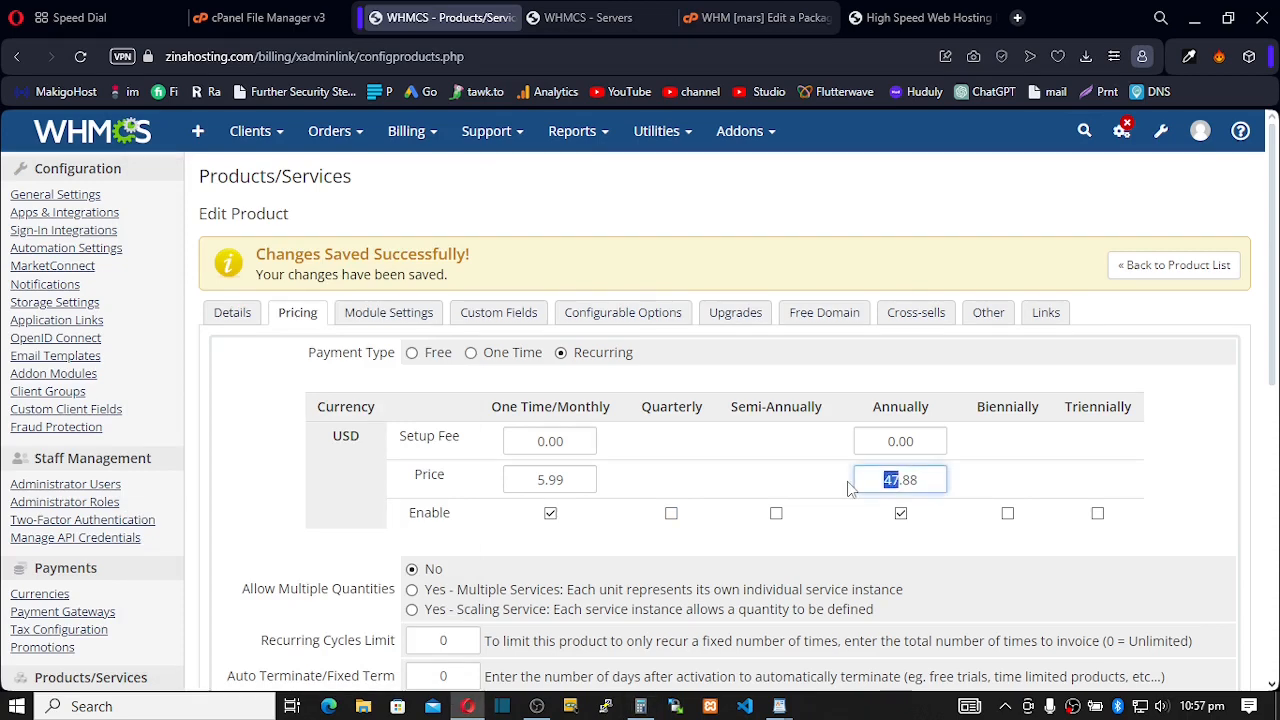
{"action": "type", "text": "71"}
{"action": "scroll", "coordinate": [814, 492], "scroll_direction": "down", "scroll_amount": 3}
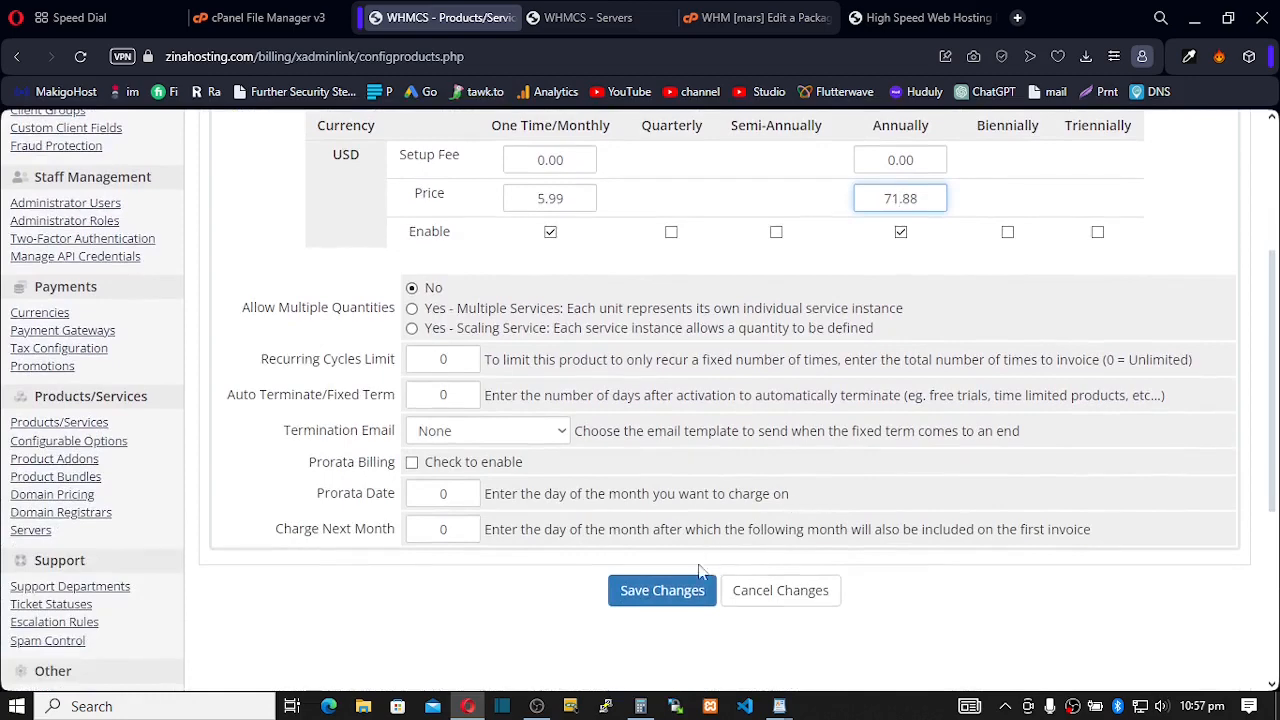
{"action": "left_click", "coordinate": [674, 591]}
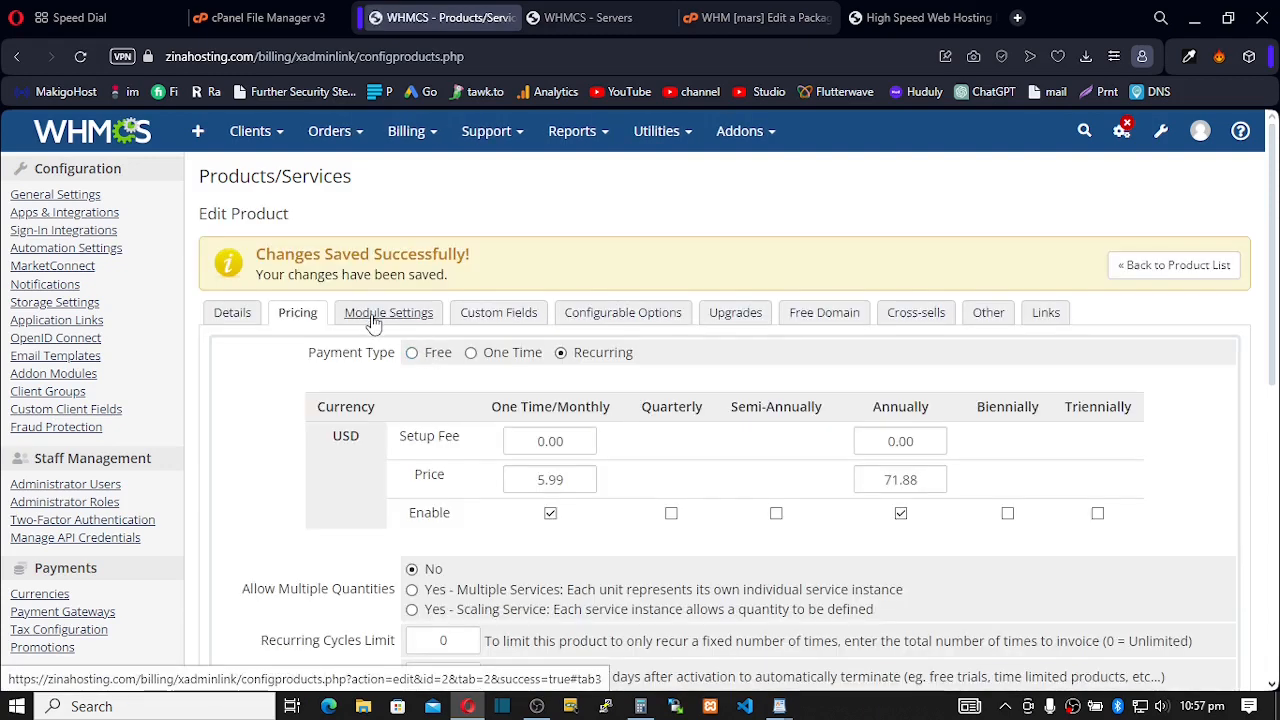
Step: Set the Standard product's WHM package name to Standard in its module settings and save the changes
{"action": "left_click", "coordinate": [372, 318]}
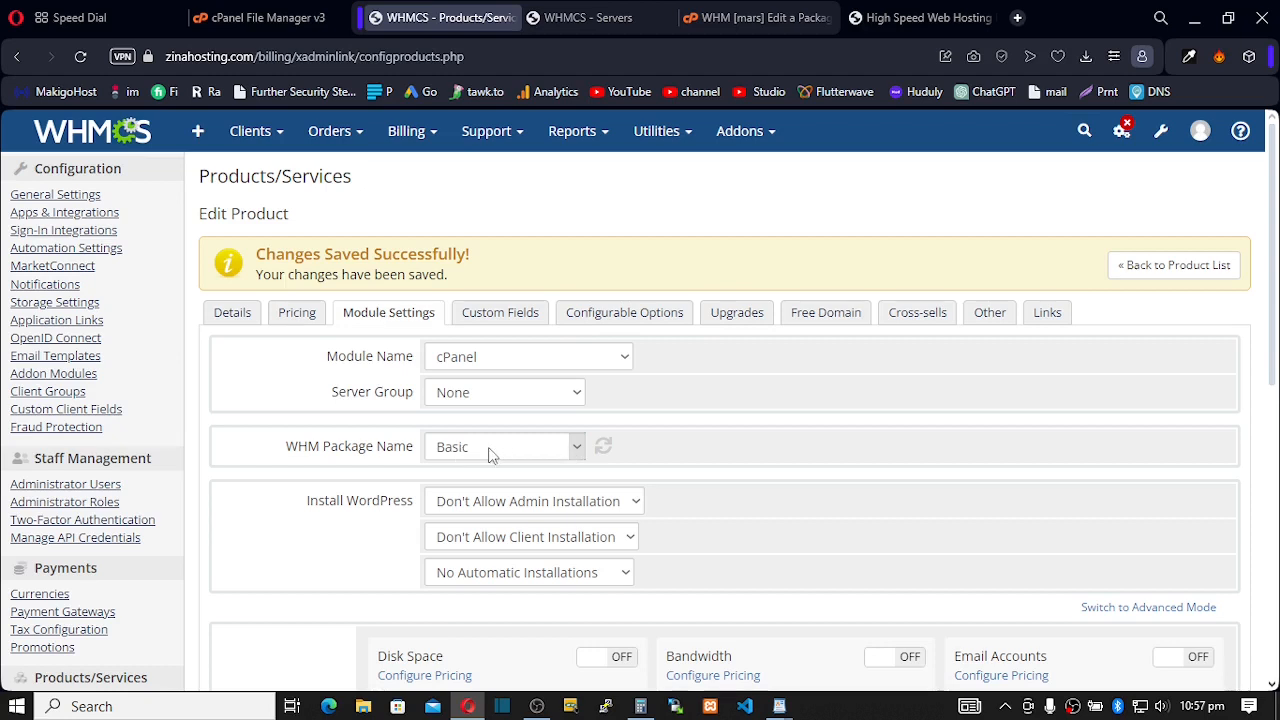
{"action": "left_click", "coordinate": [571, 449]}
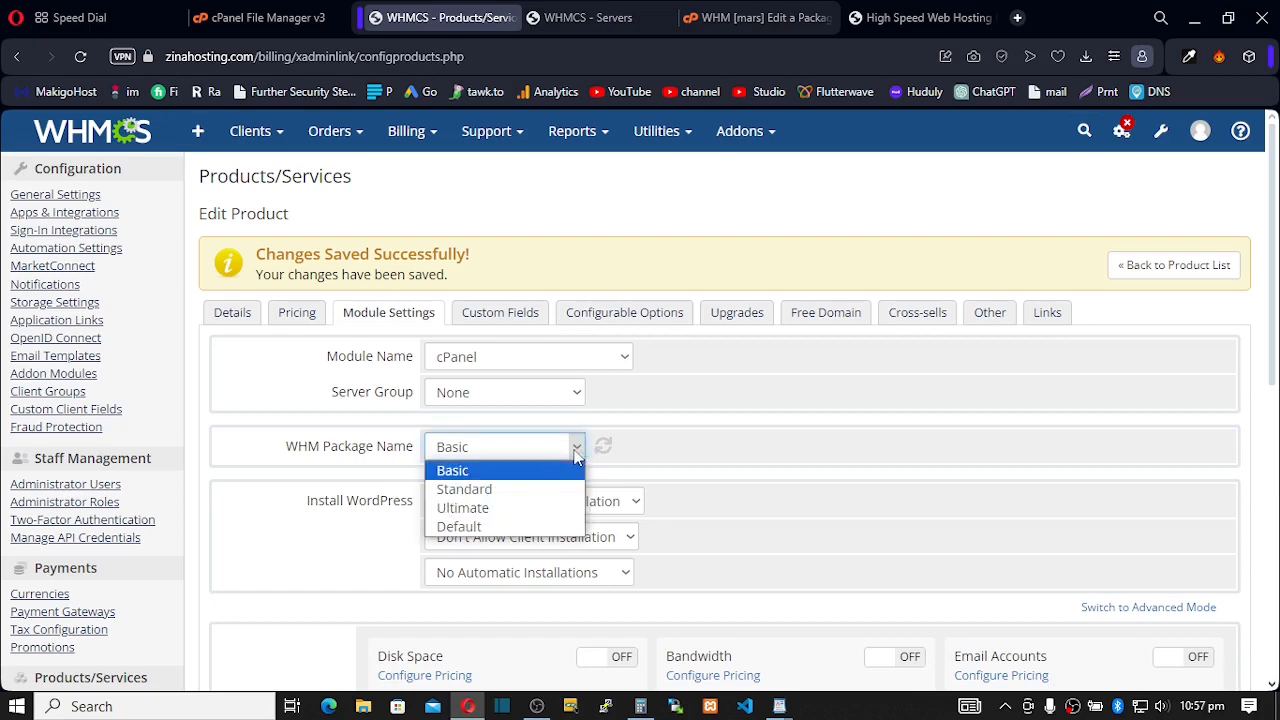
{"action": "left_click", "coordinate": [510, 491]}
{"action": "scroll", "coordinate": [525, 492], "scroll_direction": "down", "scroll_amount": 5}
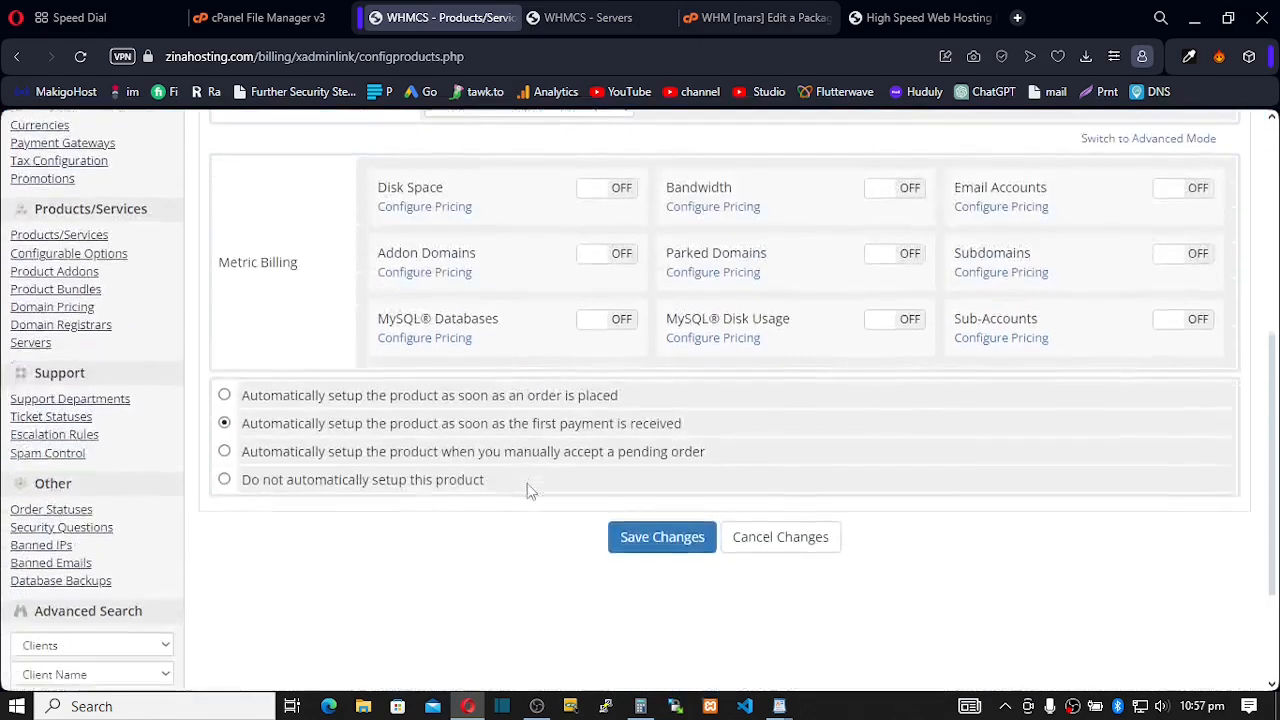
{"action": "left_click", "coordinate": [646, 537]}
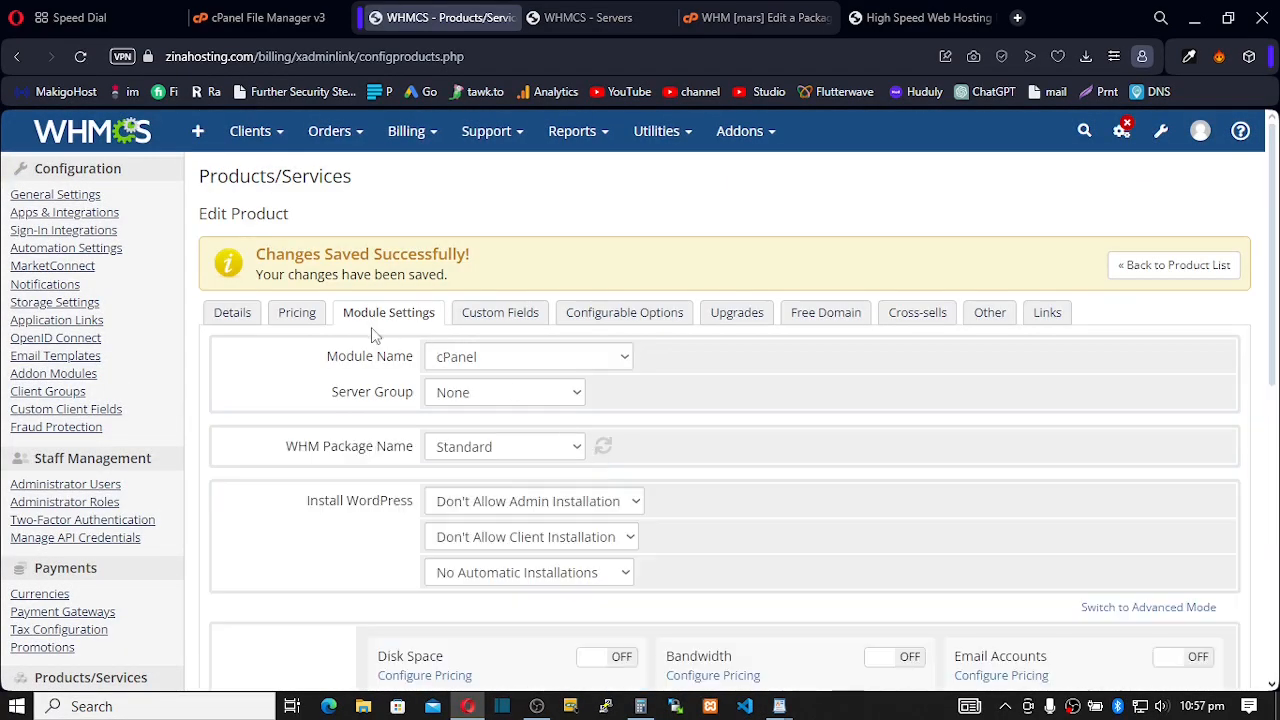
Step: Return to the product list and open the Basic product's upgrade settings
{"action": "left_click", "coordinate": [1174, 265]}
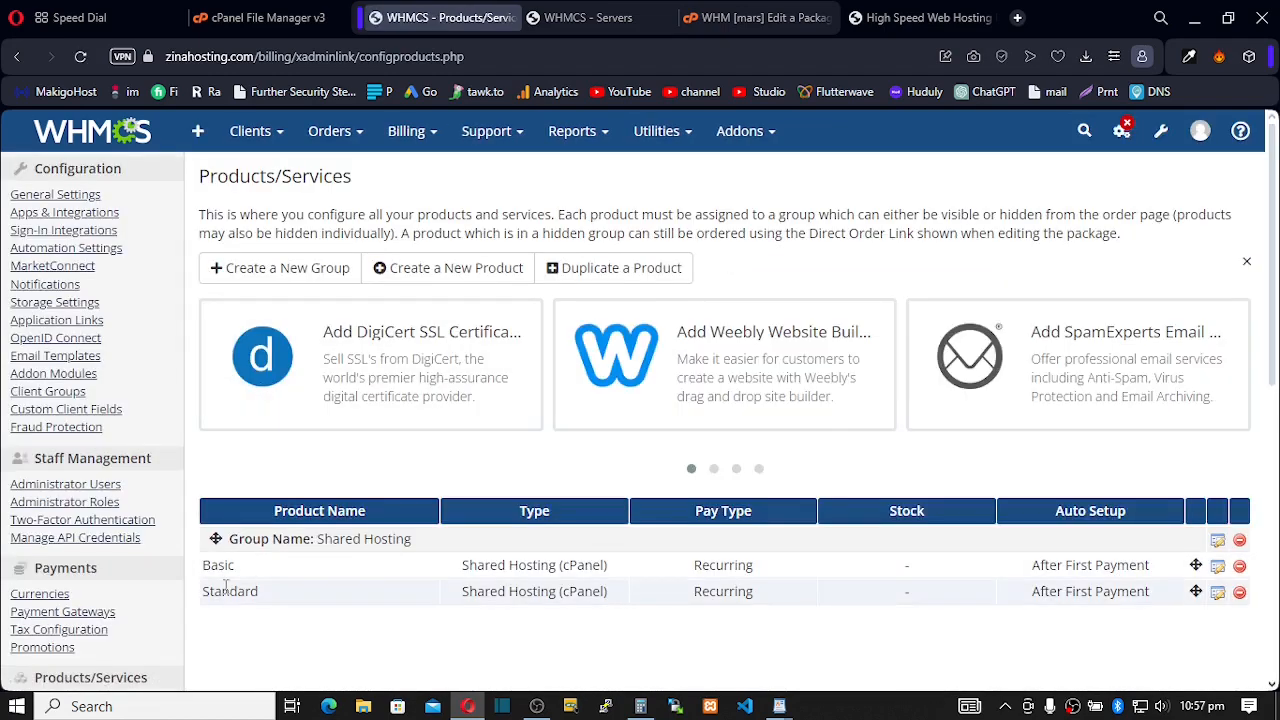
{"action": "left_click", "coordinate": [1217, 567]}
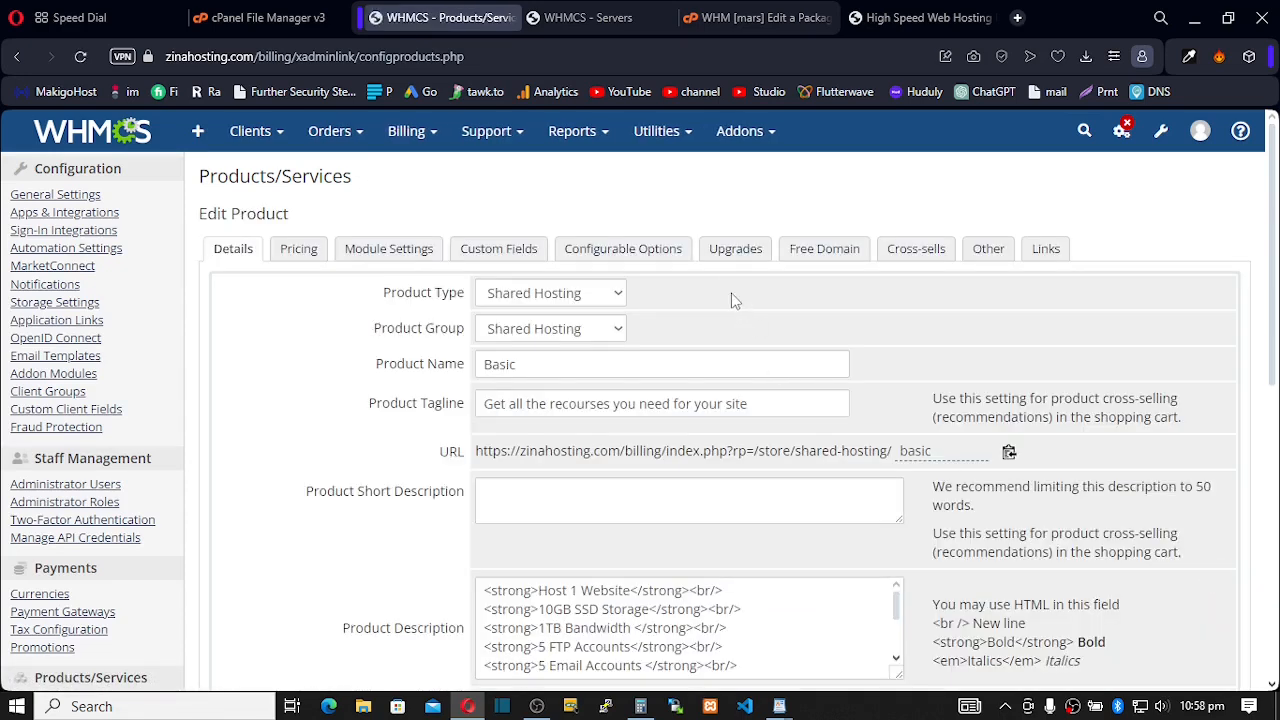
{"action": "left_click", "coordinate": [733, 252]}
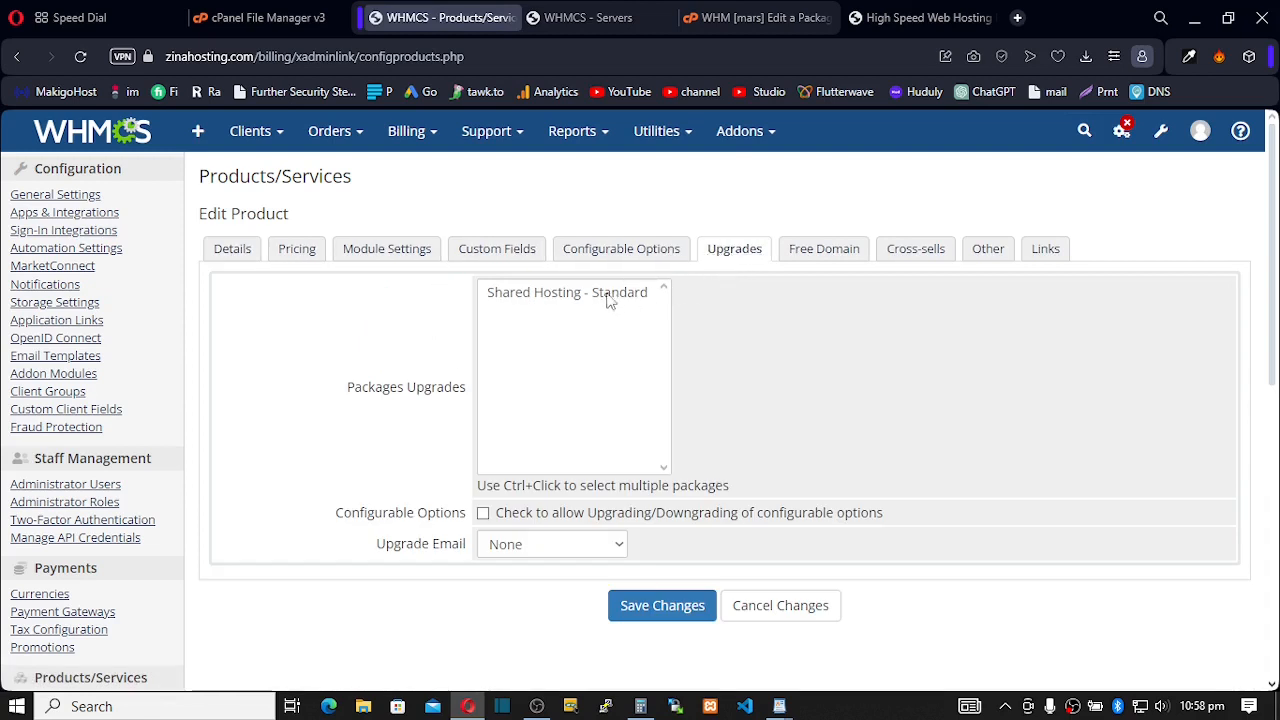
Step: Try selecting Shared Hosting - Standard in Basic's package upgrades, and clear the selection again
{"action": "left_click", "coordinate": [564, 296]}
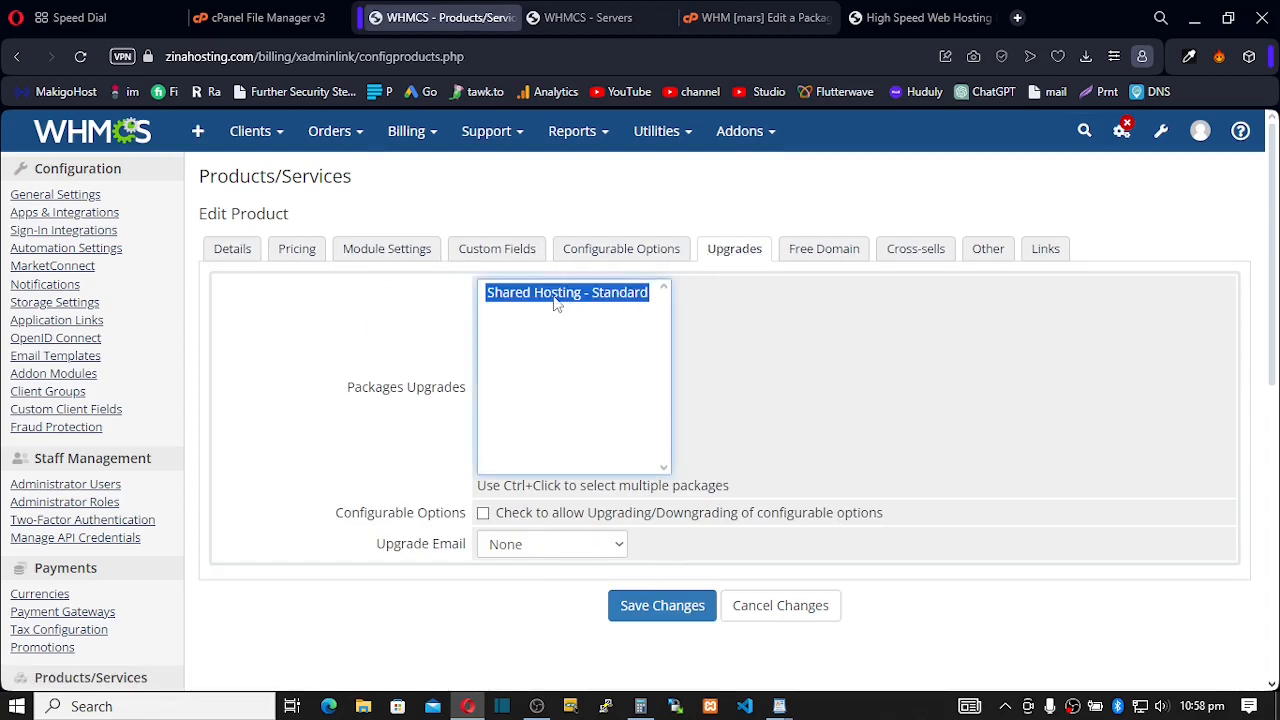
{"action": "left_click", "coordinate": [428, 306]}
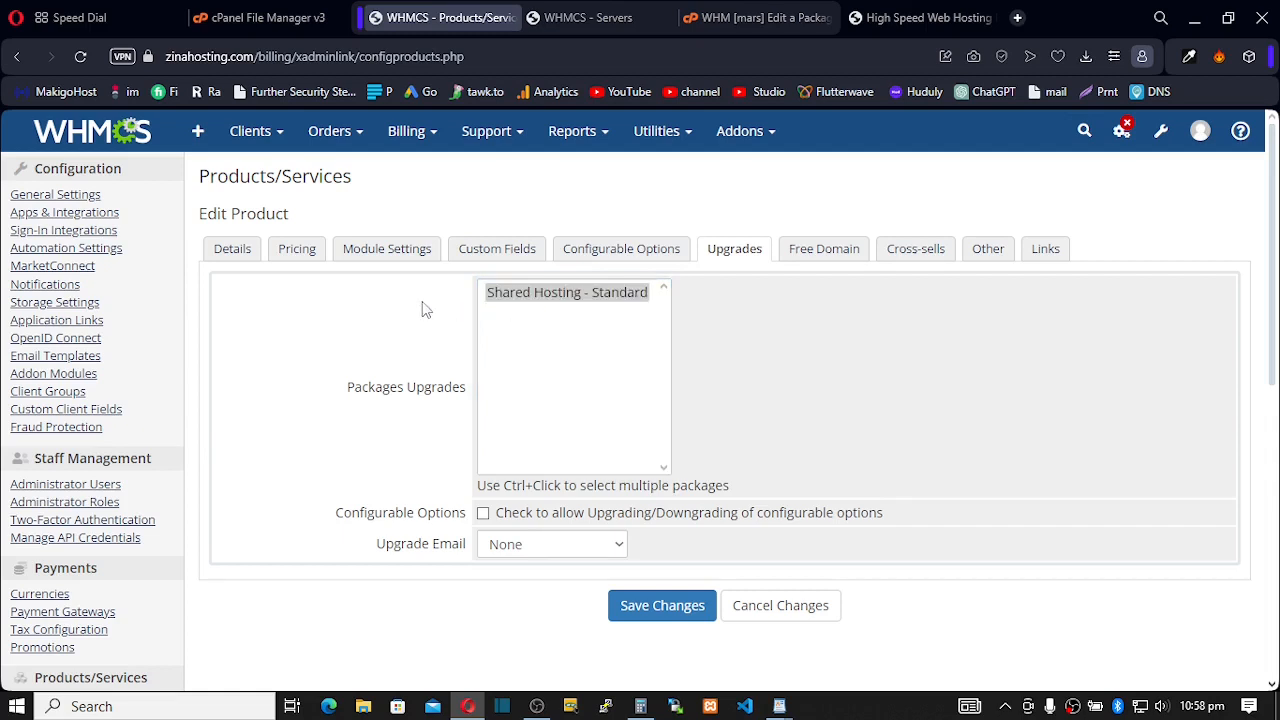
{"action": "left_click", "coordinate": [560, 303]}
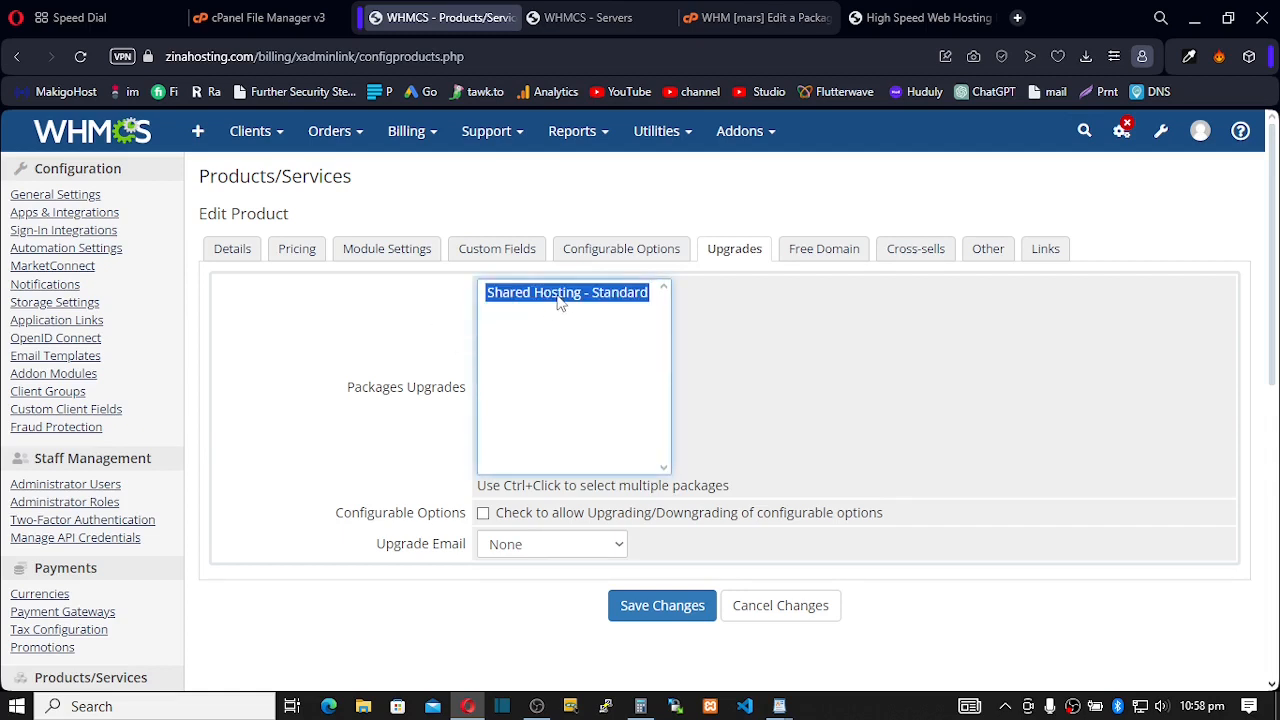
{"action": "left_click", "coordinate": [560, 303], "text": "ctrl"}
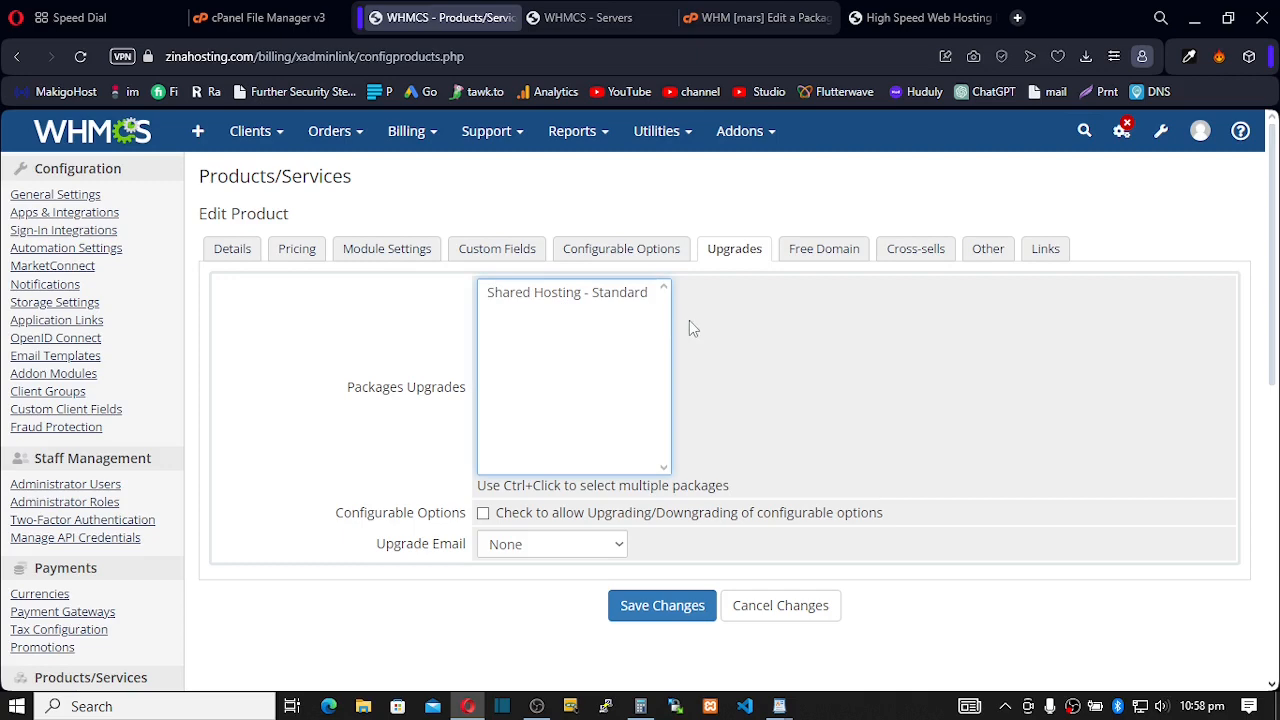
{"action": "scroll", "coordinate": [728, 406], "scroll_direction": "down", "scroll_amount": 2}
{"action": "scroll", "coordinate": [731, 409], "scroll_direction": "up", "scroll_amount": 1}
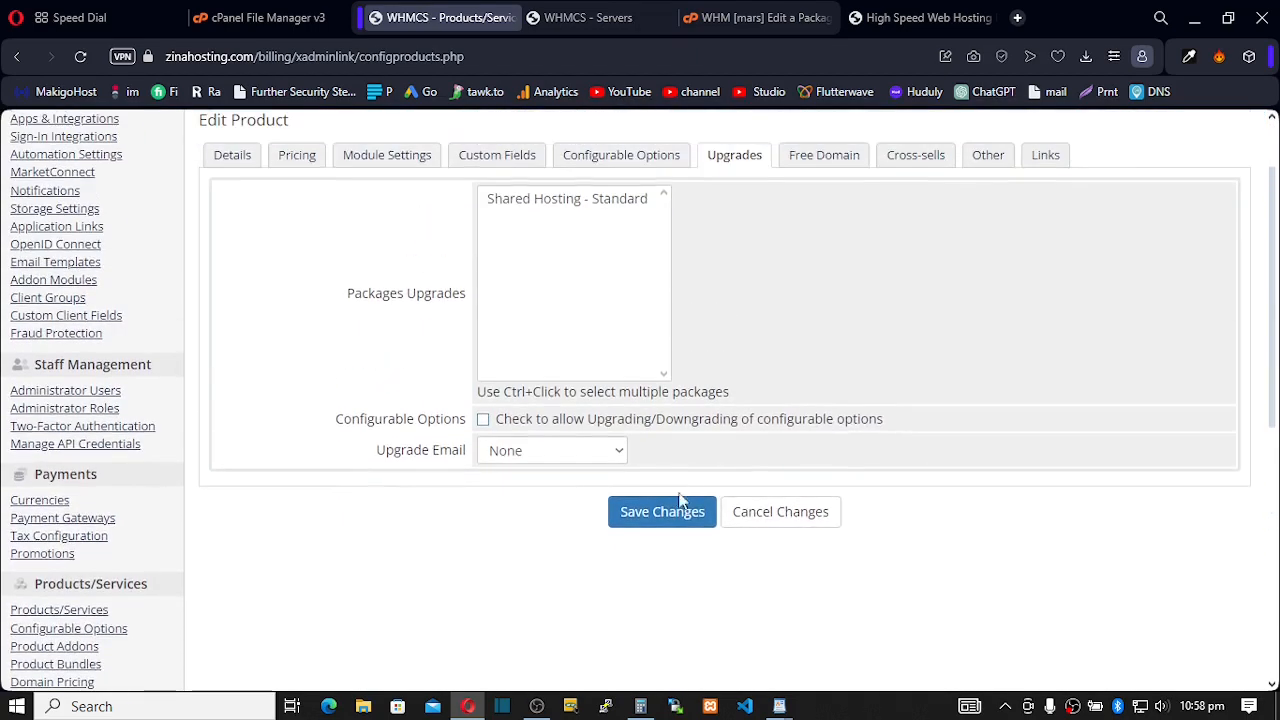
{"action": "scroll", "coordinate": [672, 480], "scroll_direction": "up", "scroll_amount": 1}
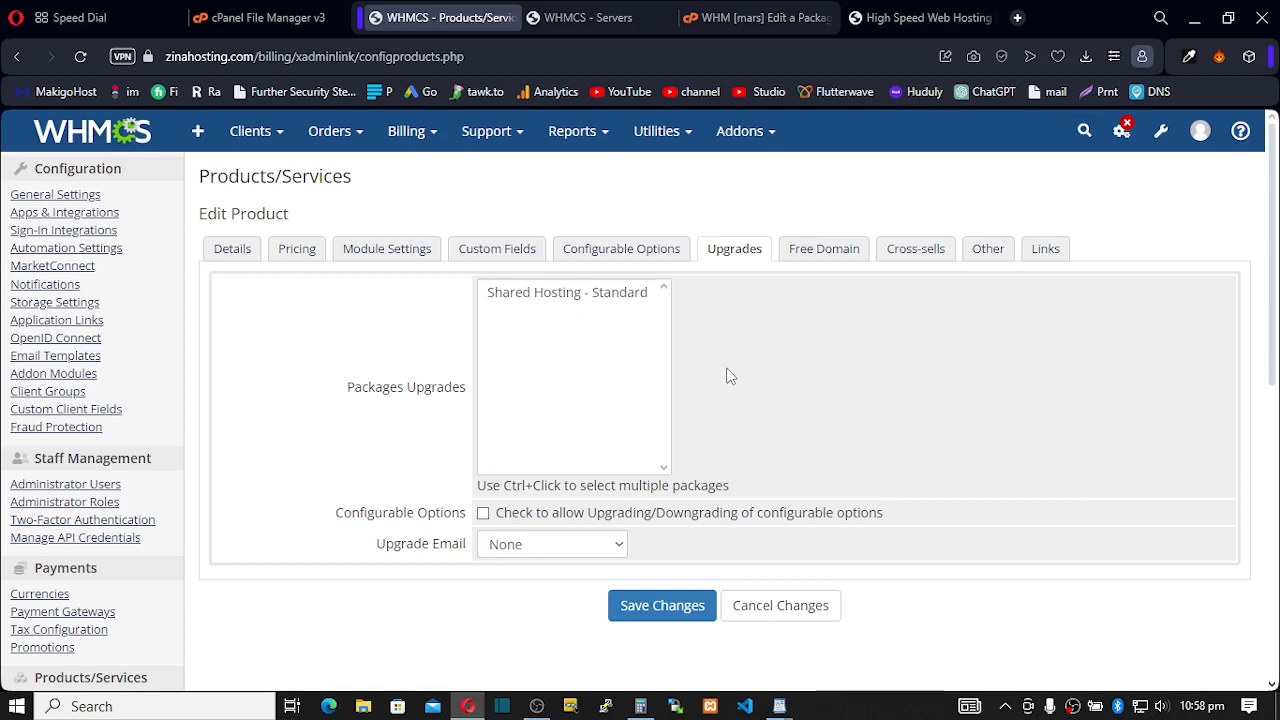
Step: Select Shared Hosting - Standard as the package upgrade for the Basic product
{"action": "left_click", "coordinate": [604, 295]}
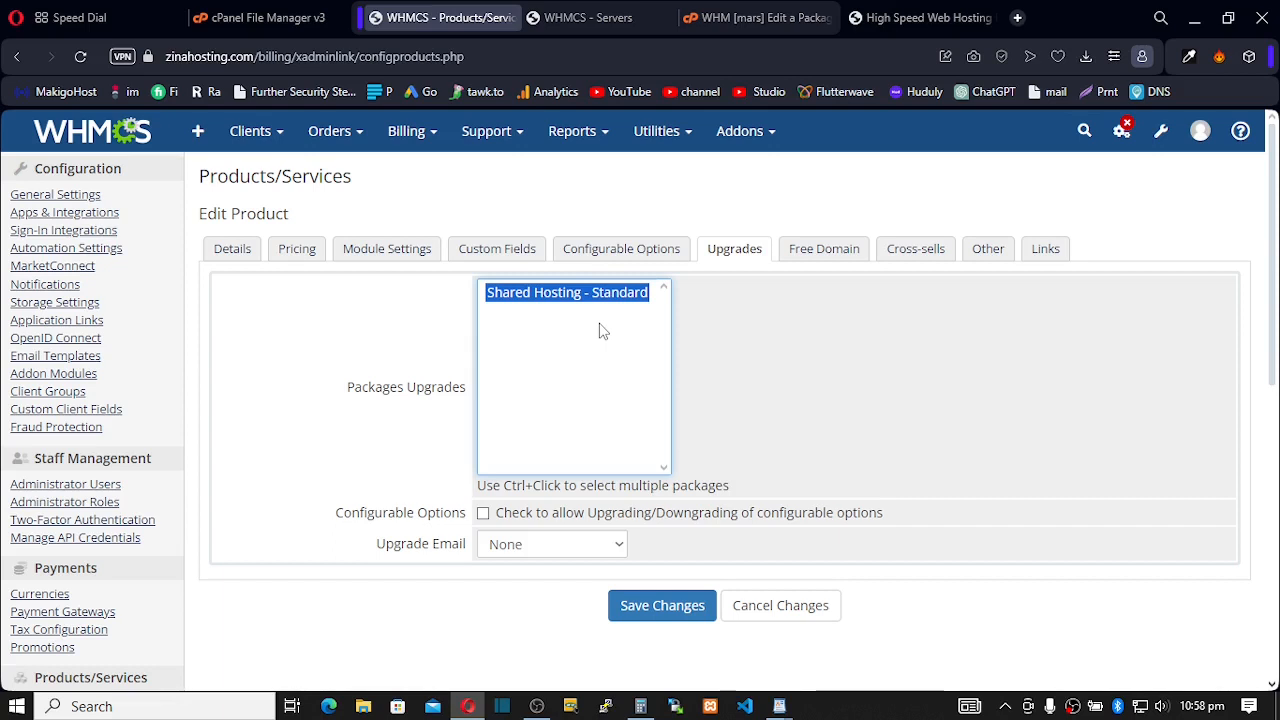
{"action": "left_click", "coordinate": [785, 343]}
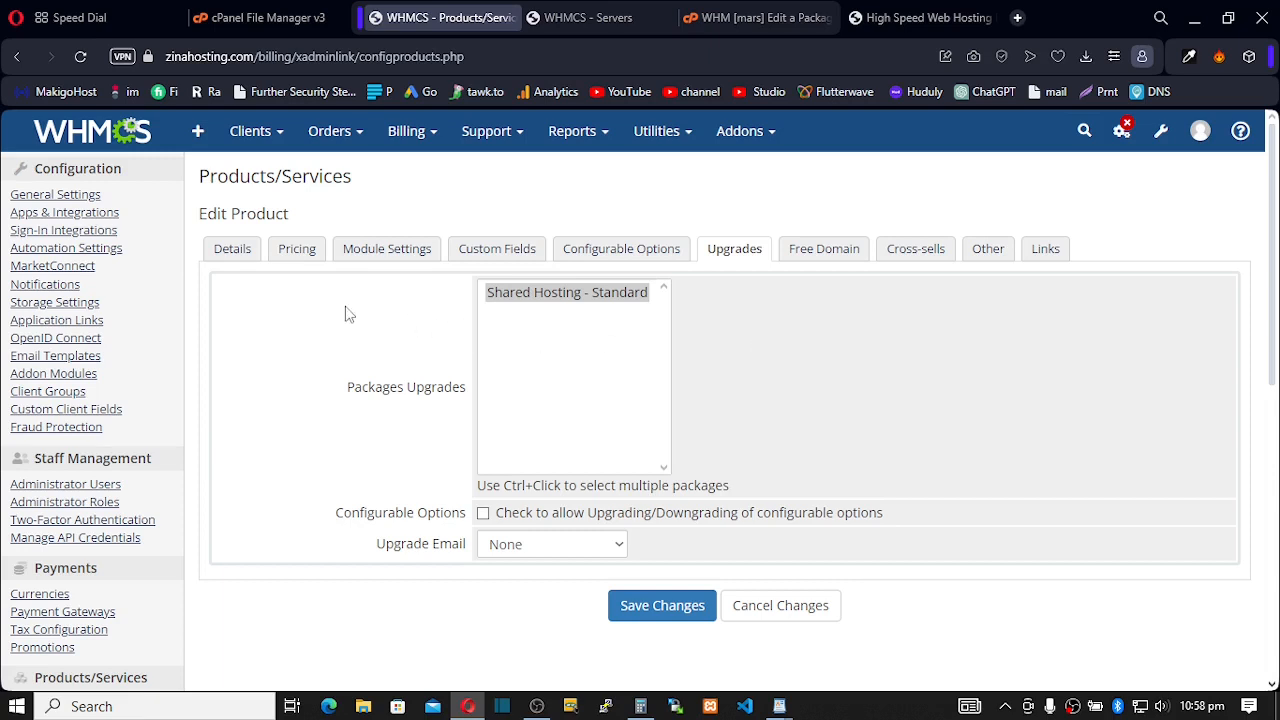
Step: Clear the Shared Hosting - Standard selection in the Basic product's package upgrades
{"action": "left_click", "coordinate": [523, 297]}
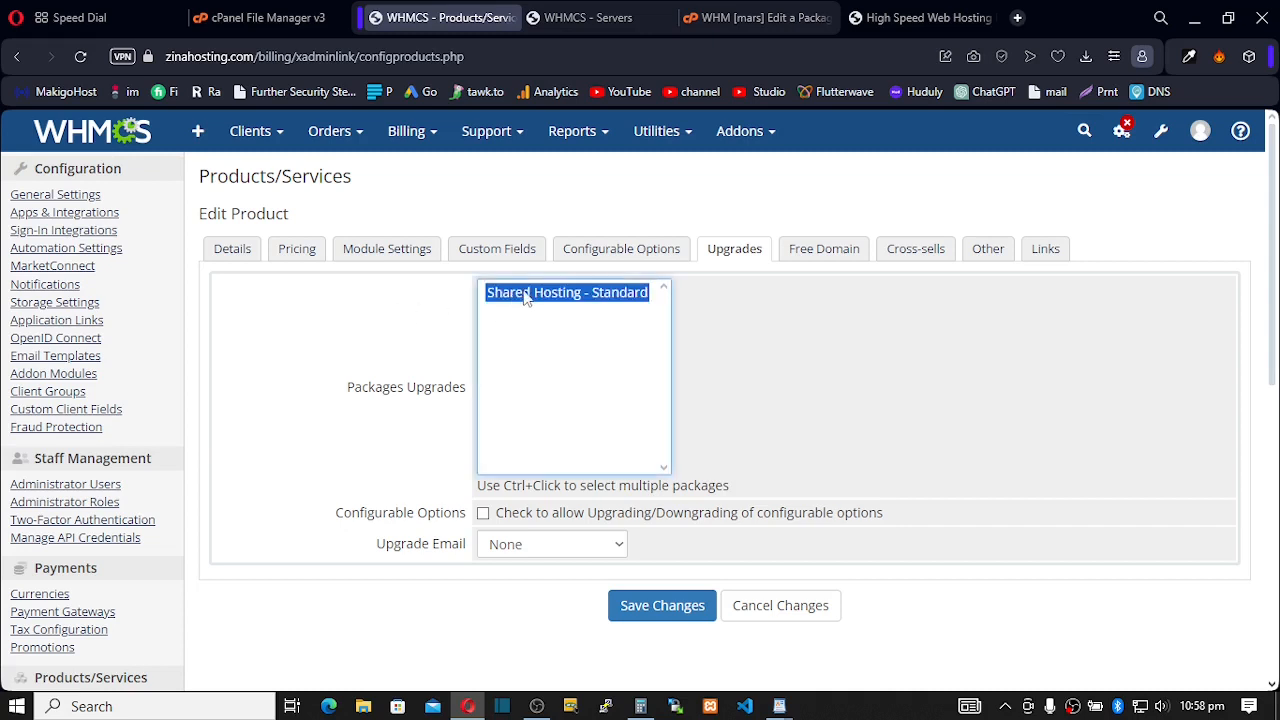
{"action": "left_click", "coordinate": [445, 324]}
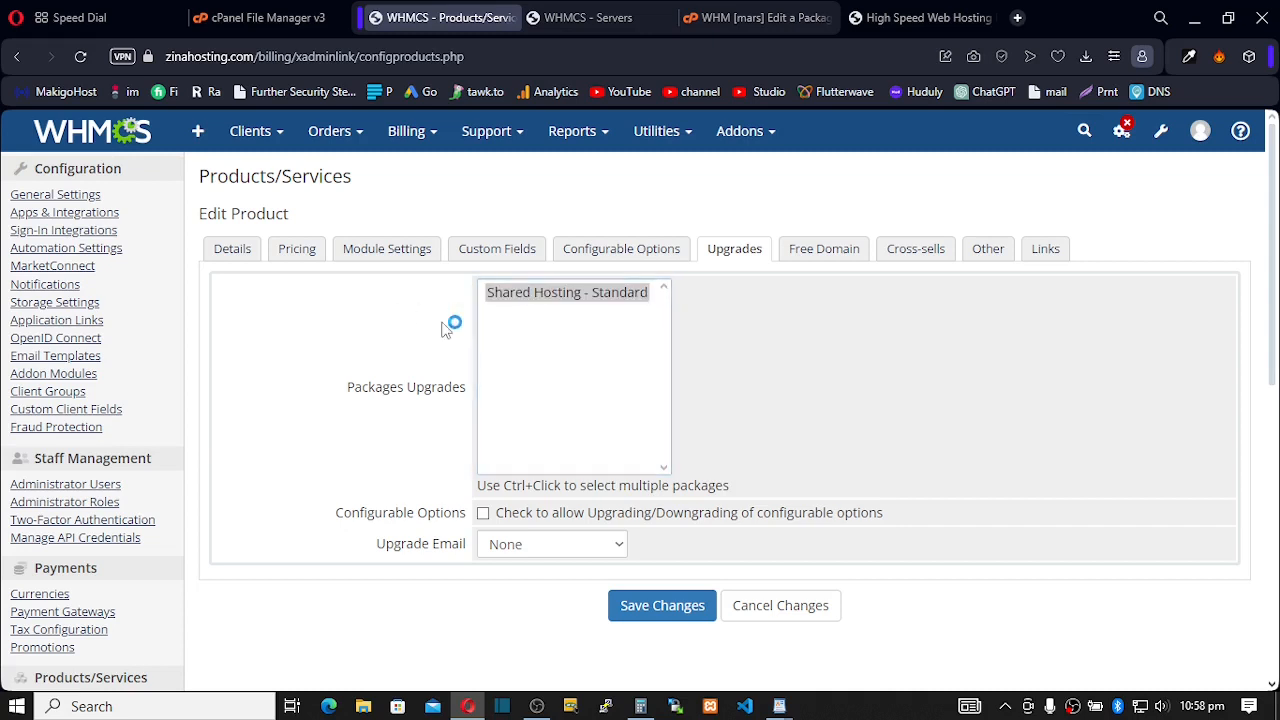
{"action": "left_click", "coordinate": [515, 300]}
{"action": "left_click", "coordinate": [513, 300], "text": "ctrl"}
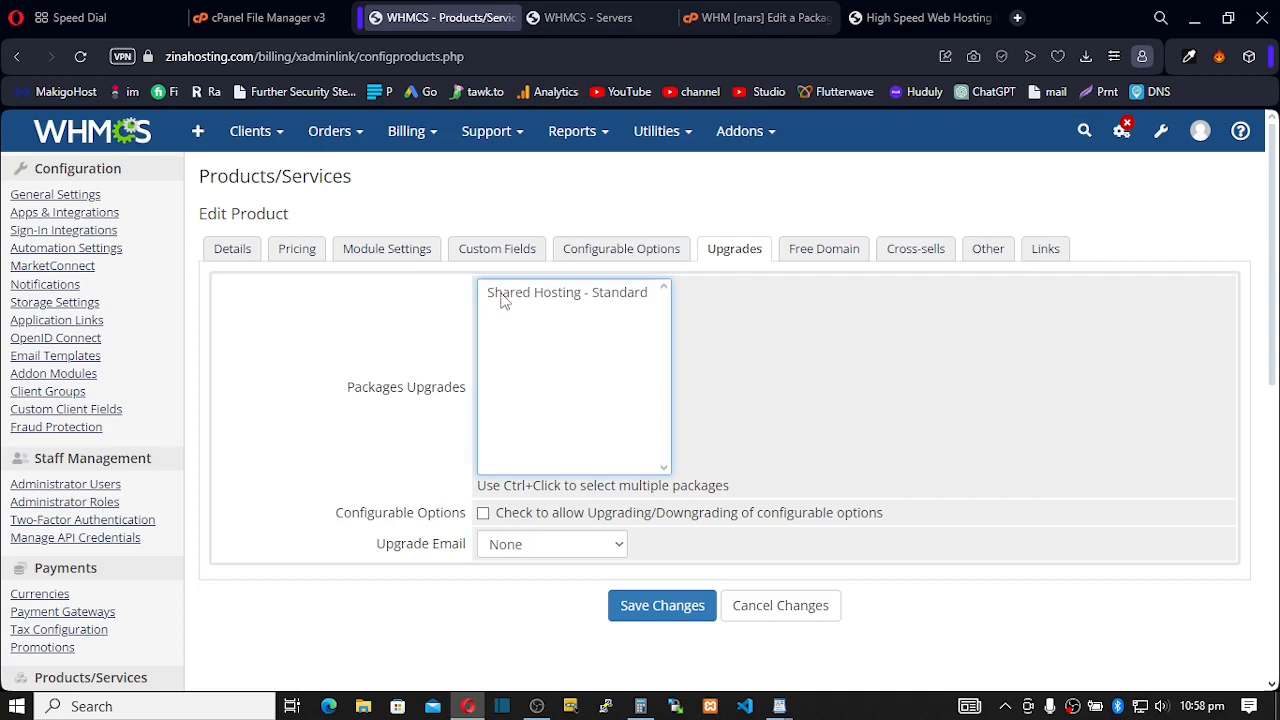
{"action": "left_click", "coordinate": [391, 300]}
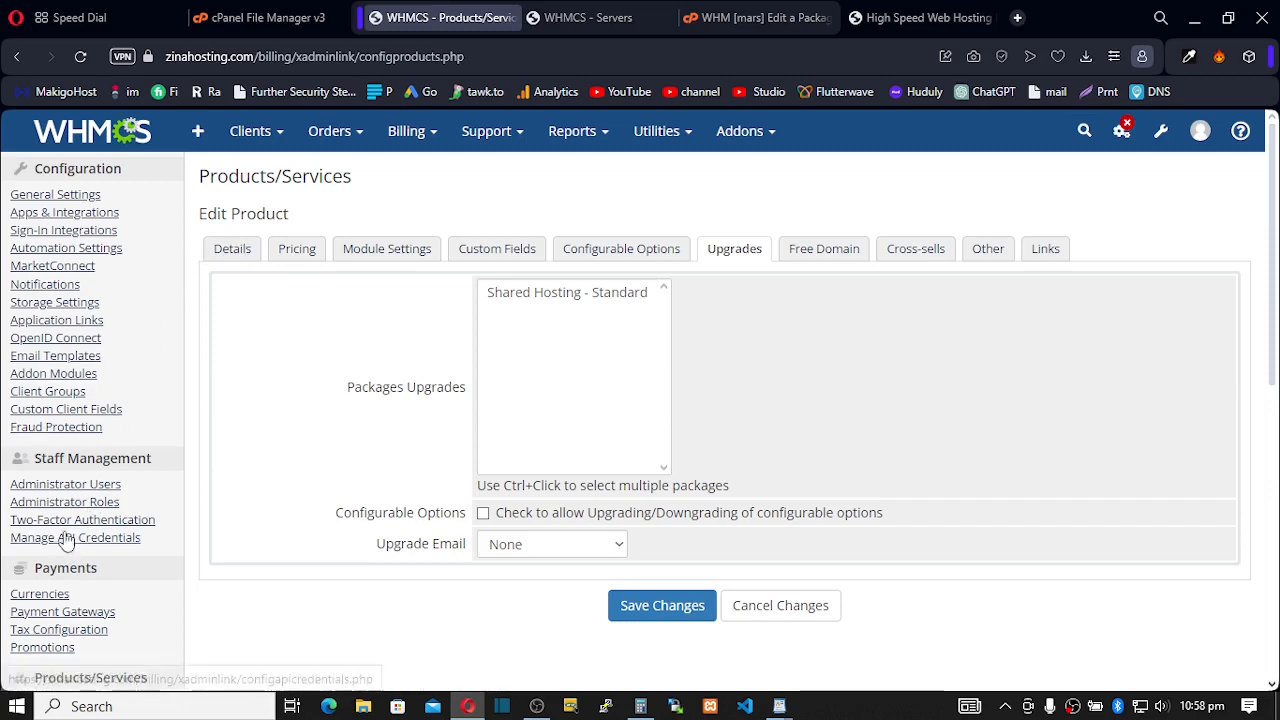
Step: Return to the product list and duplicate the Shared Hosting - Standard product as a new product named Ultimate
{"action": "scroll", "coordinate": [80, 440], "scroll_direction": "down", "scroll_amount": 3}
{"action": "left_click", "coordinate": [66, 426]}
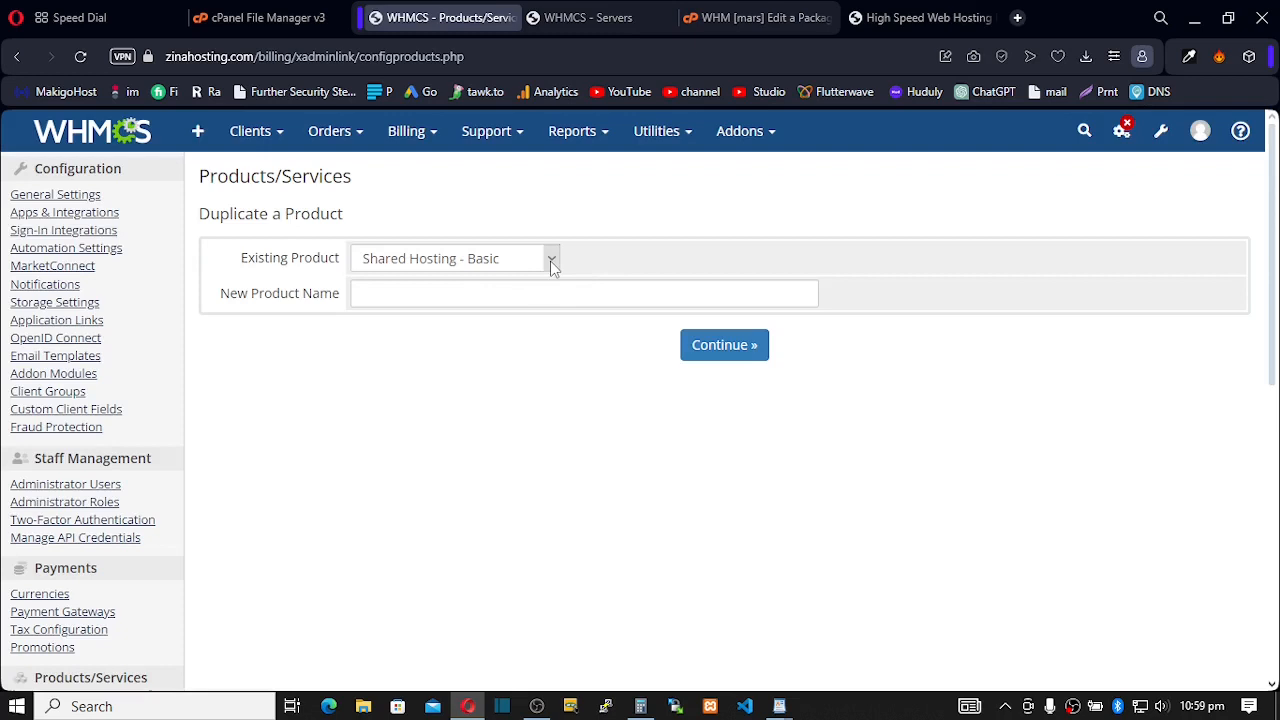
{"action": "left_click", "coordinate": [551, 260]}
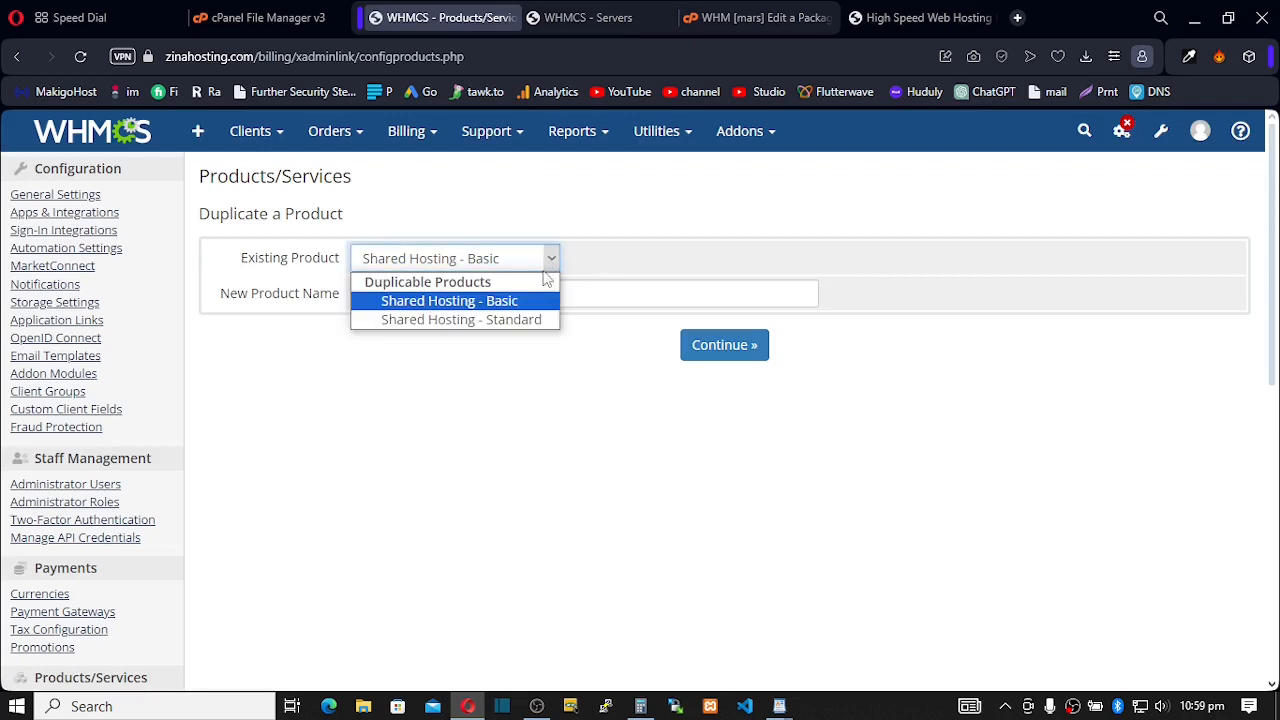
{"action": "left_click", "coordinate": [502, 317]}
{"action": "left_click", "coordinate": [500, 293]}
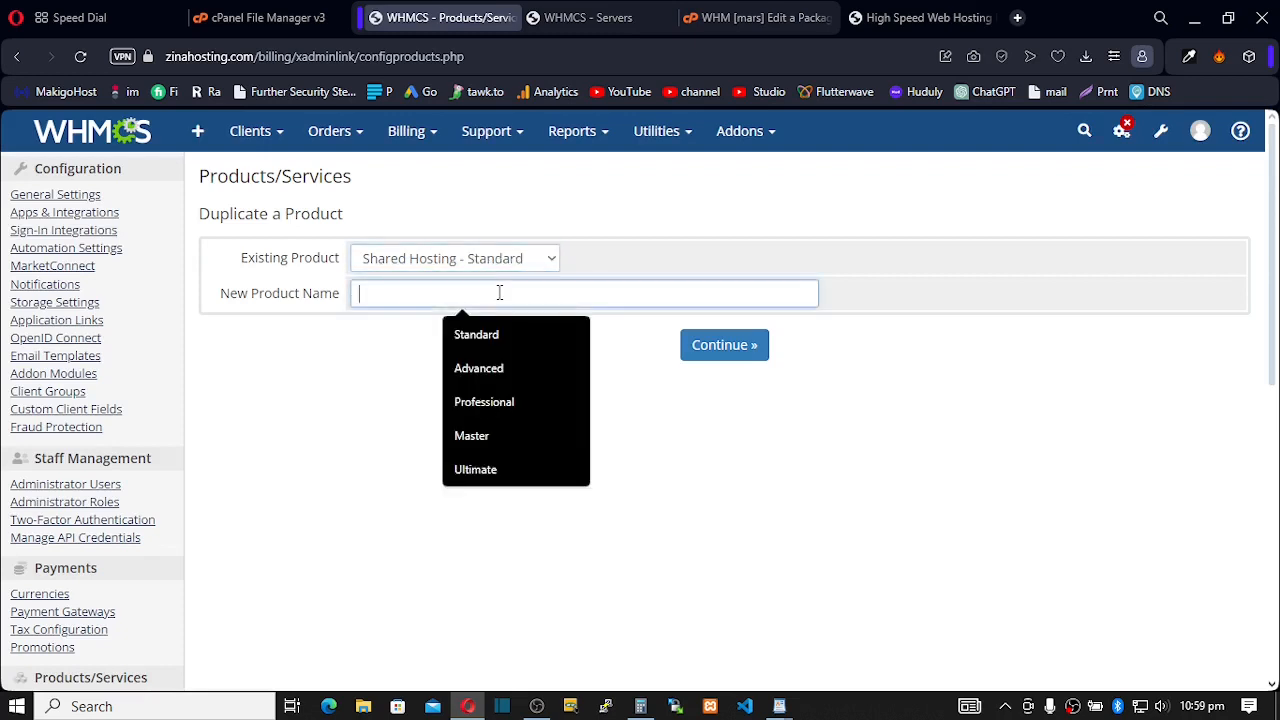
{"action": "left_click", "coordinate": [475, 474]}
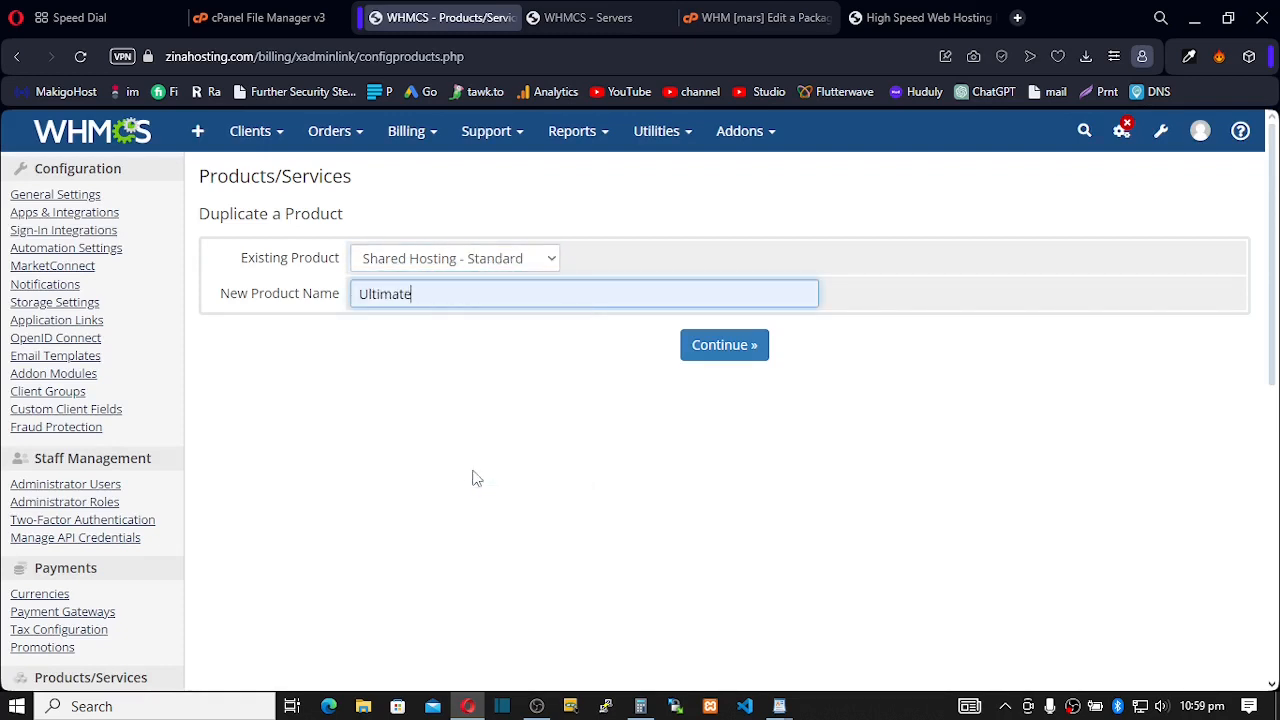
{"action": "left_click", "coordinate": [727, 360]}
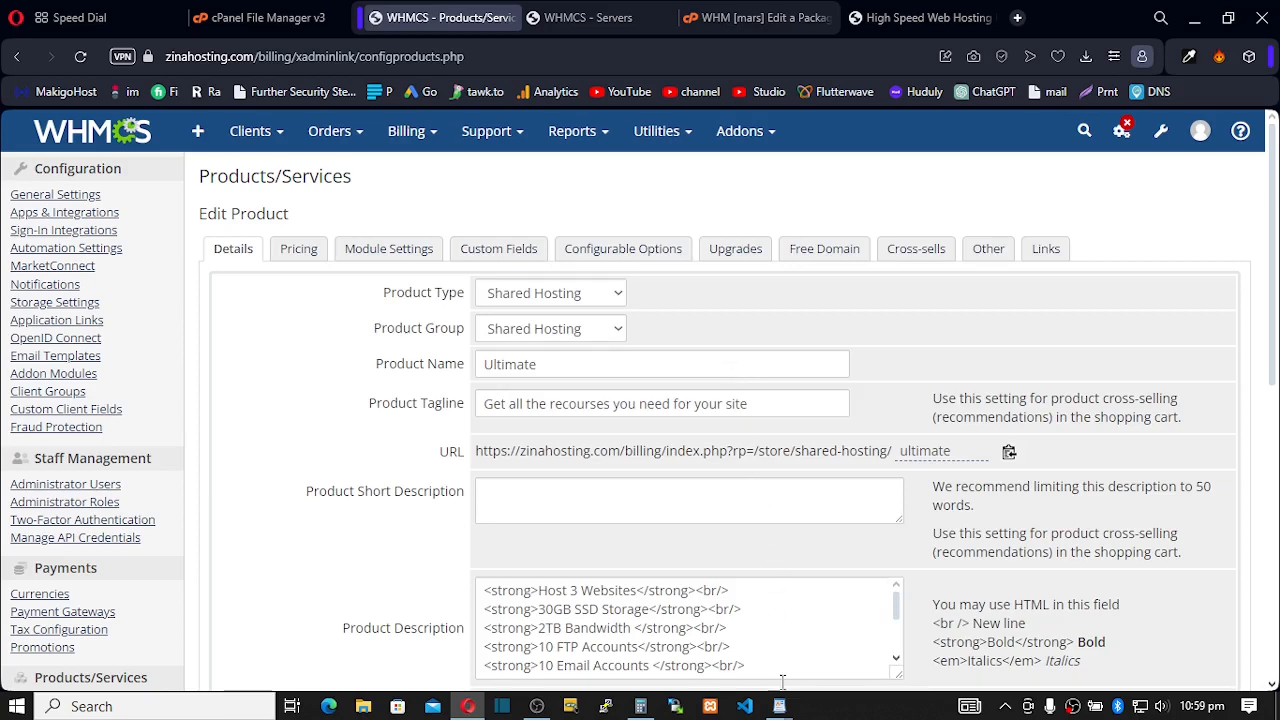
Step: Switch to the Packages document in WordPad and copy the full HTML feature list under the ULTIMATE heading
{"action": "mouse_move", "coordinate": [779, 706]}
{"action": "left_click", "coordinate": [840, 639]}
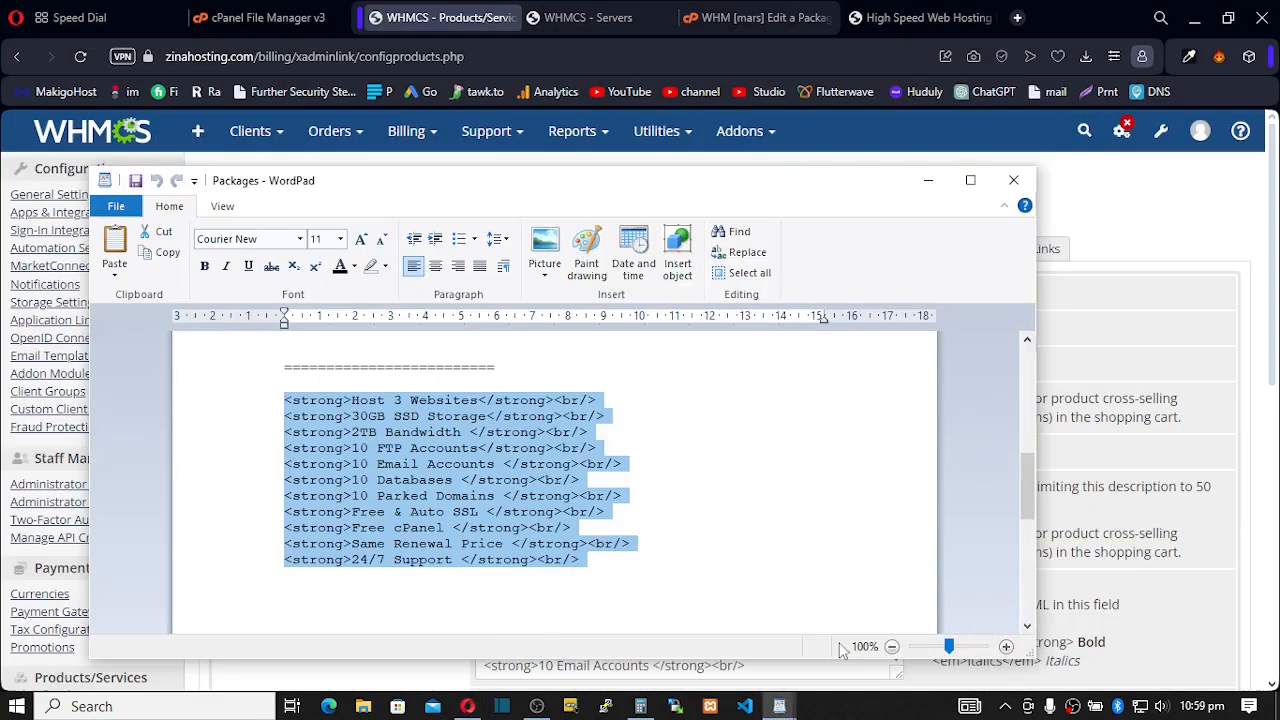
{"action": "left_click", "coordinate": [463, 497]}
{"action": "scroll", "coordinate": [463, 495], "scroll_direction": "down", "scroll_amount": 5}
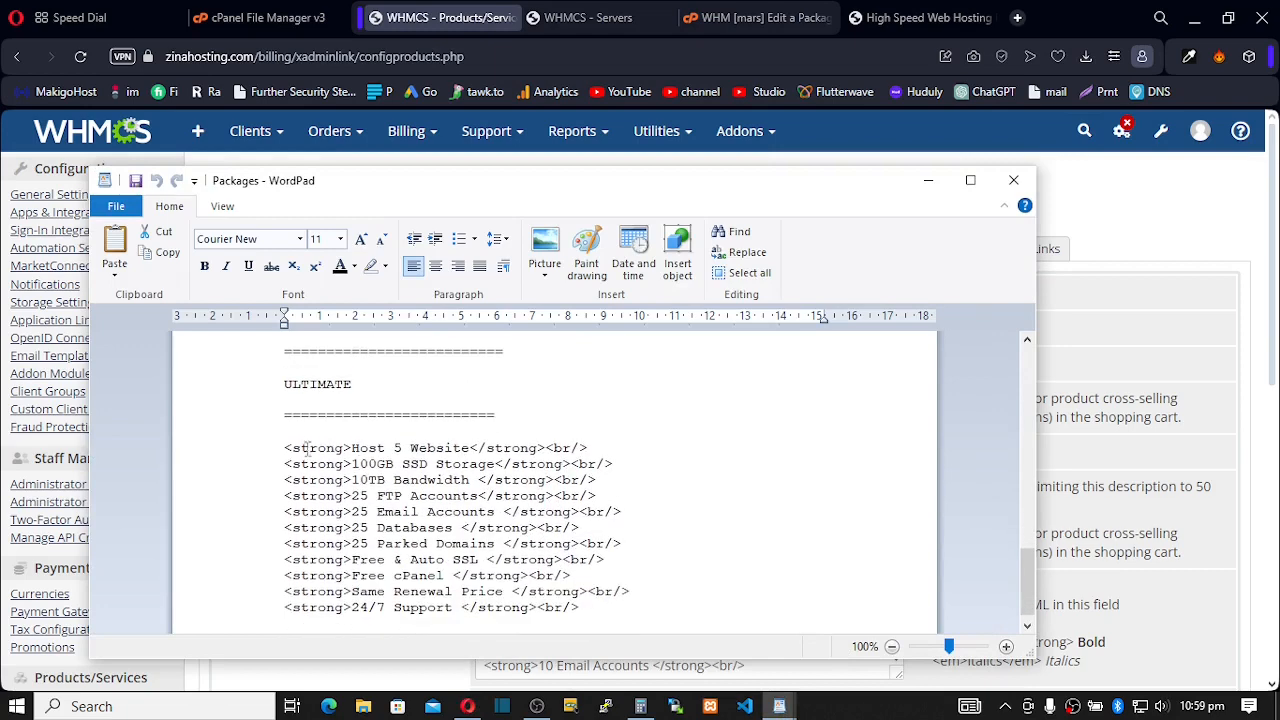
{"action": "left_click_drag", "start_coordinate": [285, 447], "coordinate": [344, 528]}
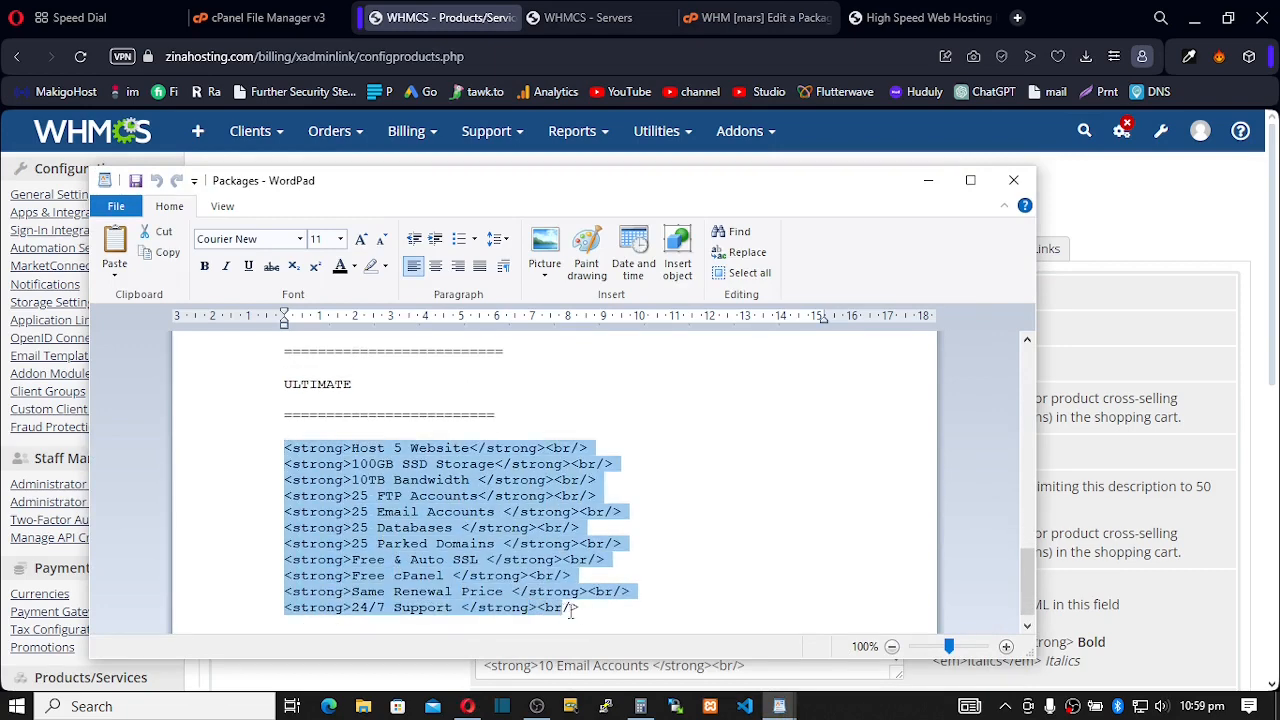
{"action": "right_click", "coordinate": [430, 537]}
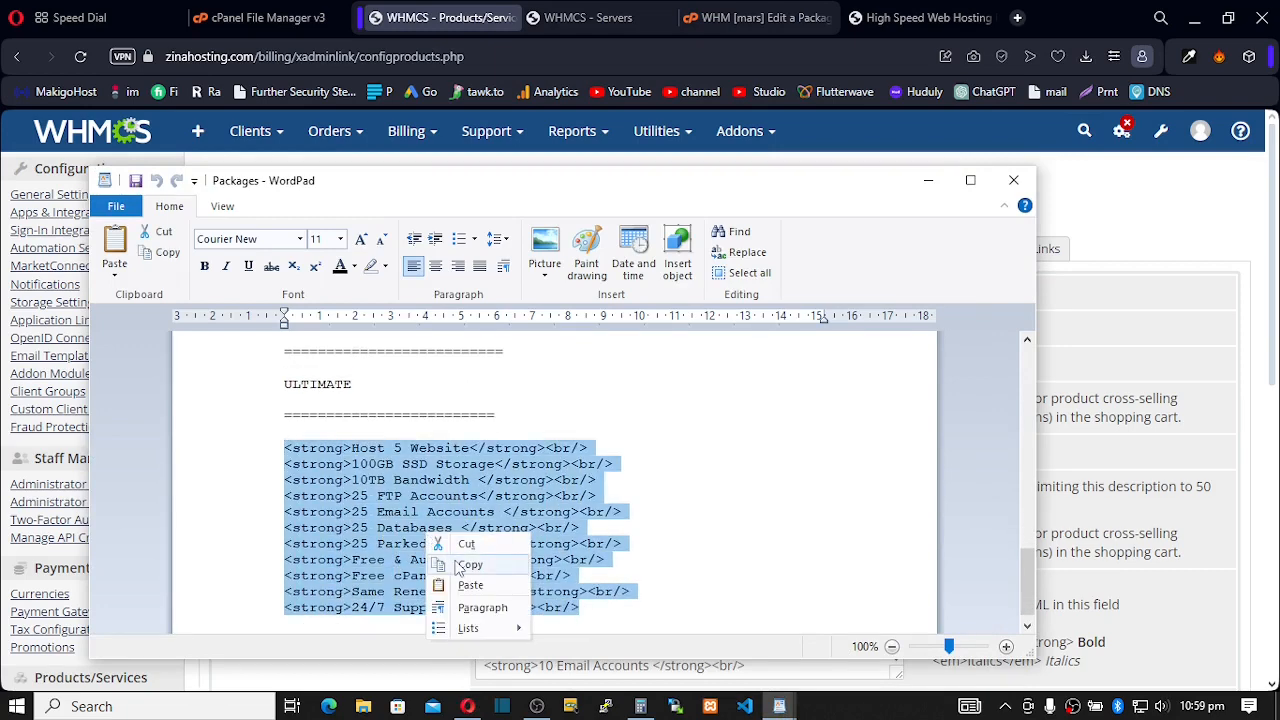
{"action": "left_click", "coordinate": [465, 565]}
{"action": "left_click", "coordinate": [928, 180]}
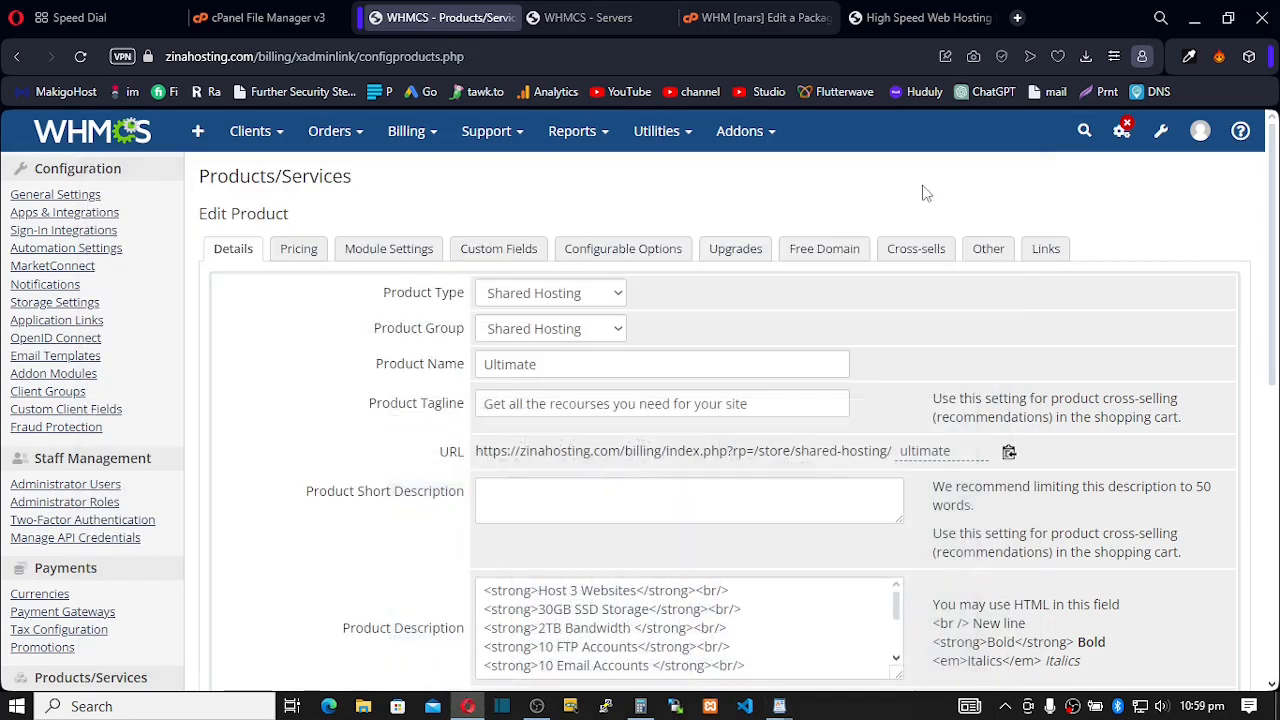
Step: Replace the Ultimate product's description with the copied feature list and save the changes
{"action": "scroll", "coordinate": [568, 640], "scroll_direction": "down", "scroll_amount": 5}
{"action": "scroll", "coordinate": [568, 638], "scroll_direction": "down", "scroll_amount": 3}
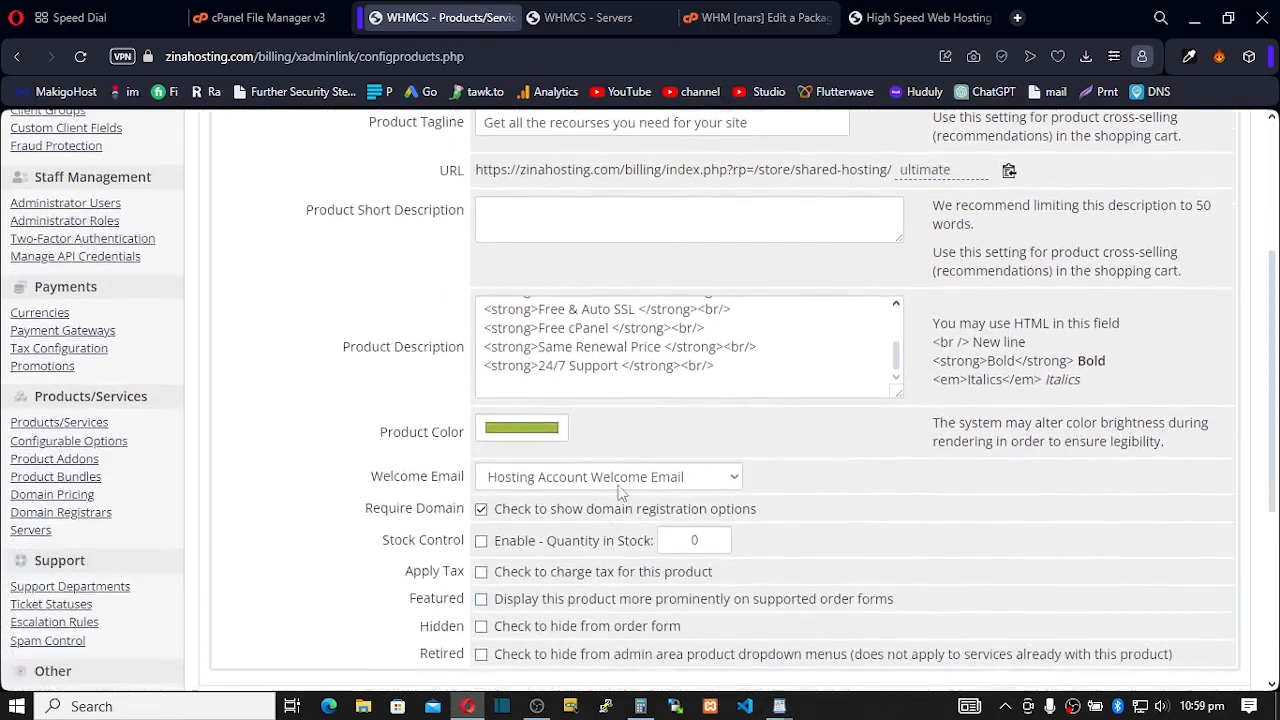
{"action": "left_click", "coordinate": [720, 365]}
{"action": "key", "text": "ctrl+a"}
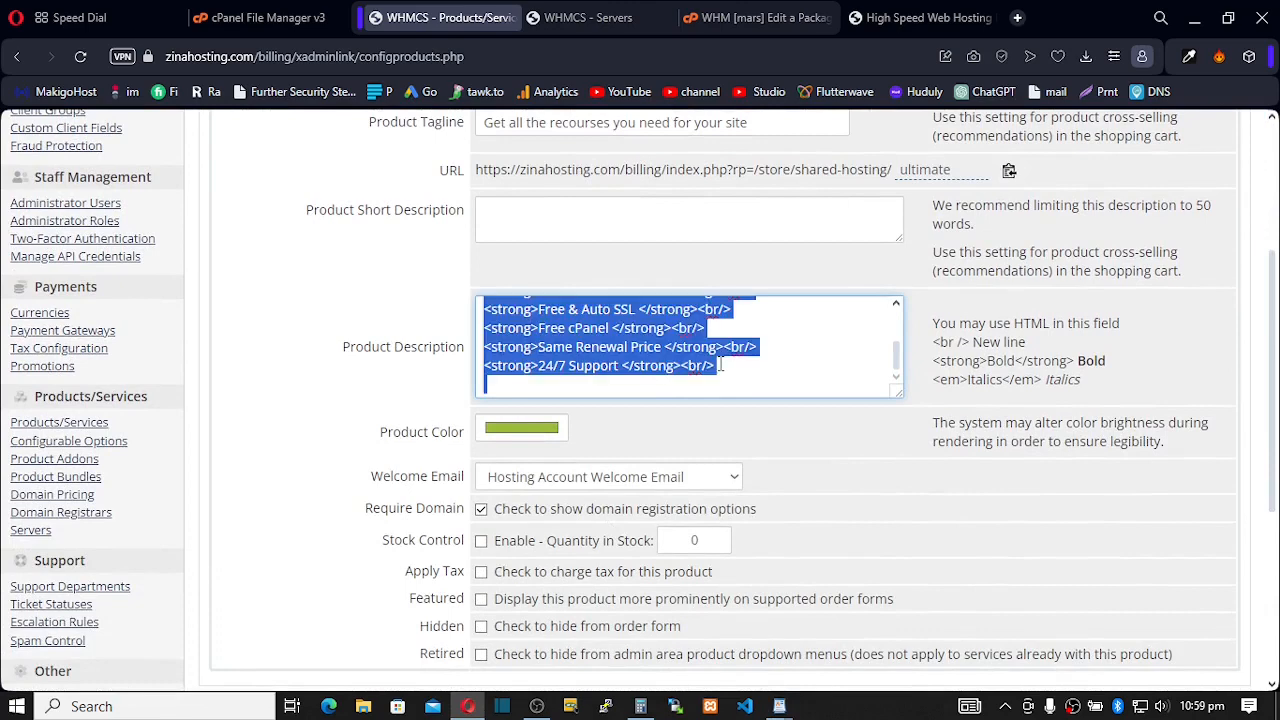
{"action": "left_click", "coordinate": [720, 365]}
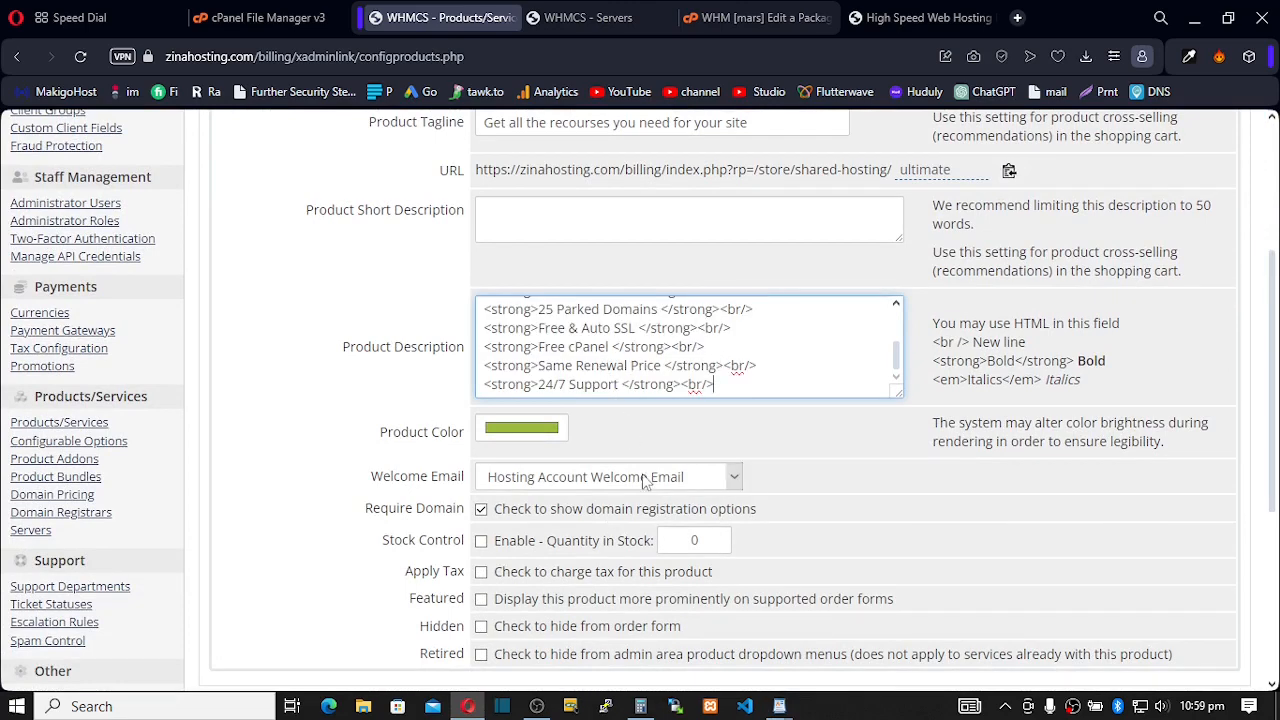
{"action": "scroll", "coordinate": [735, 476], "scroll_direction": "down", "scroll_amount": 4}
{"action": "left_click", "coordinate": [668, 352]}
Step: Check the Ultimate plan's price on the website and set the product's monthly price to 10.99 USD
{"action": "scroll", "coordinate": [672, 362], "scroll_direction": "up", "scroll_amount": 8}
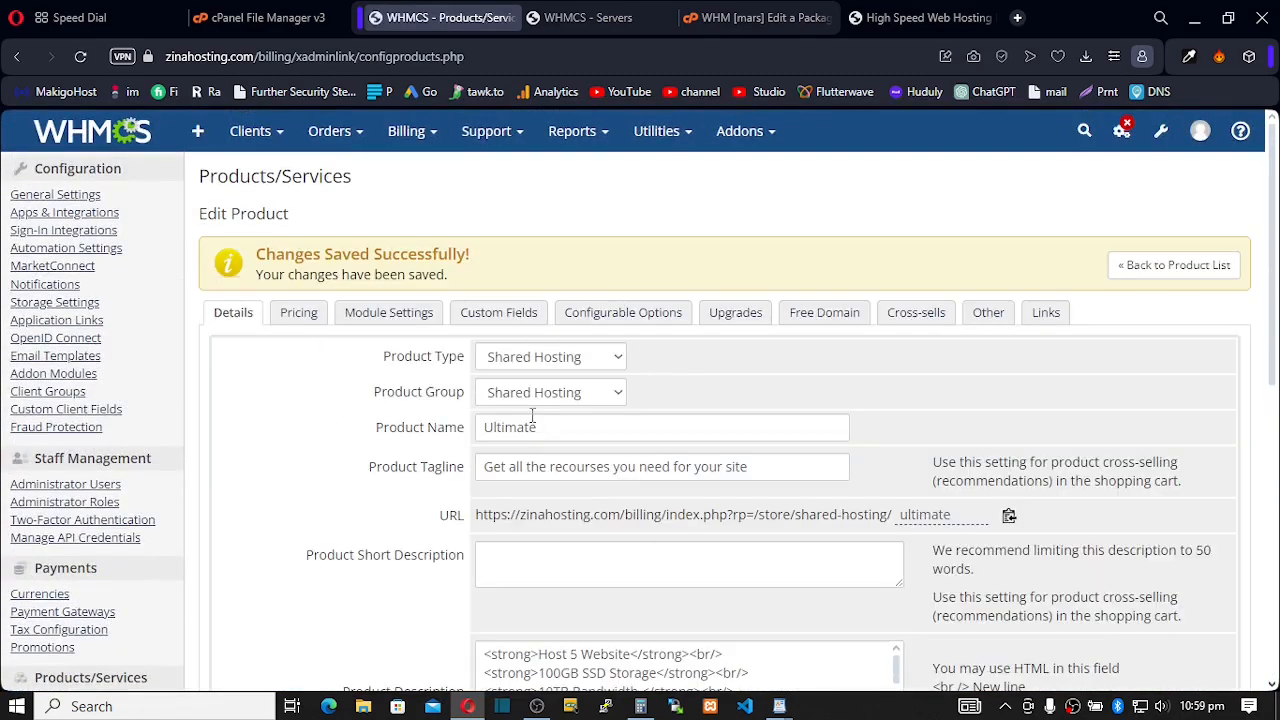
{"action": "left_click", "coordinate": [298, 314]}
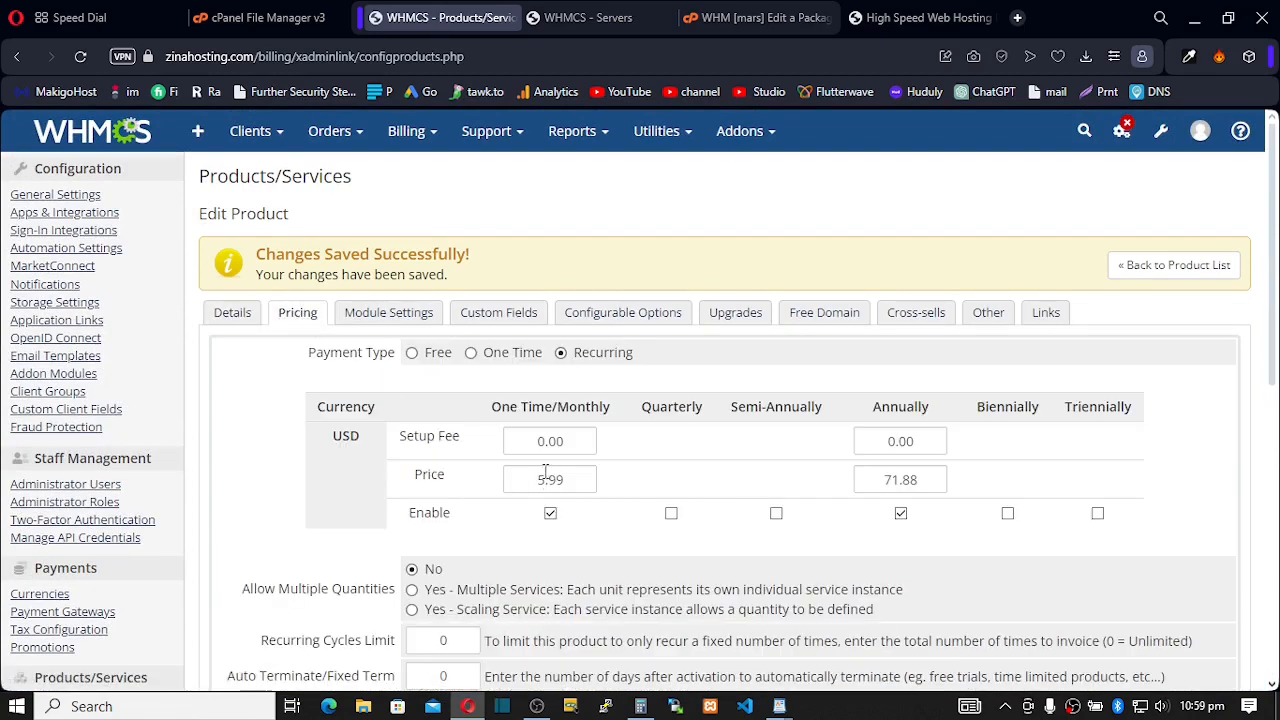
{"action": "left_click", "coordinate": [895, 17]}
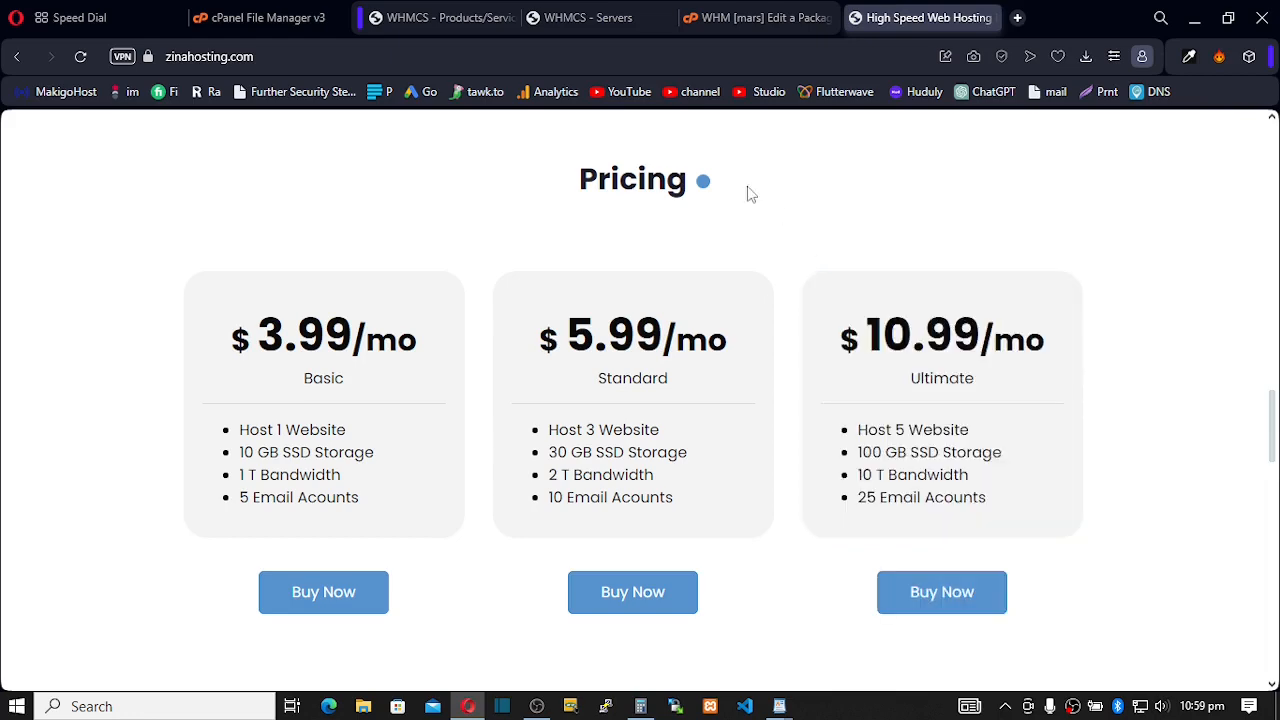
{"action": "left_click", "coordinate": [420, 17]}
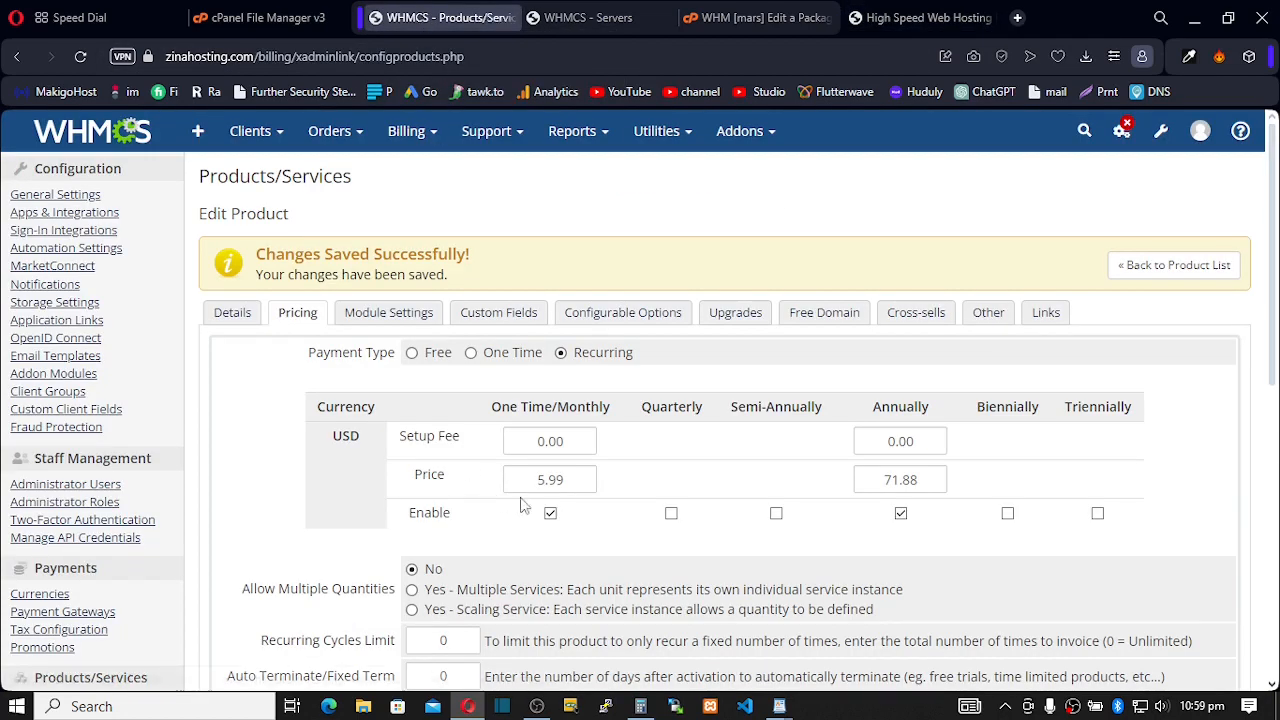
{"action": "left_click_drag", "start_coordinate": [546, 479], "coordinate": [512, 477]}
{"action": "type", "text": "1"}
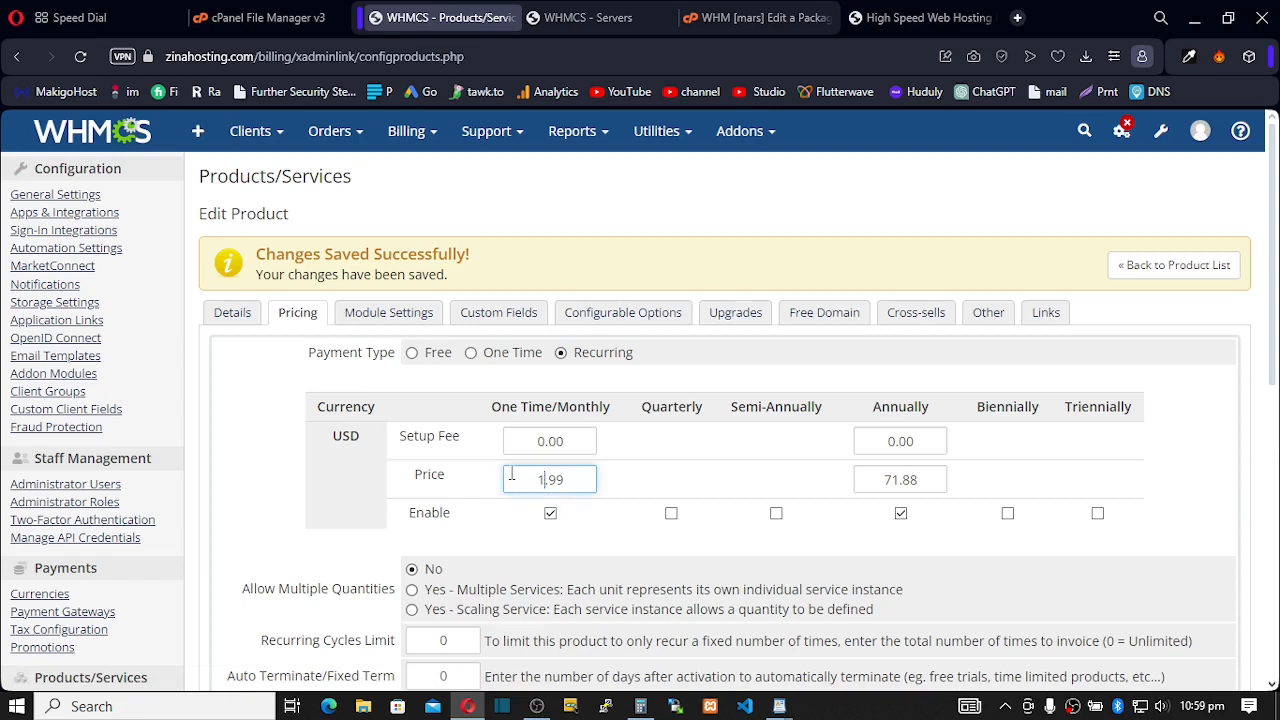
{"action": "type", "text": "0"}
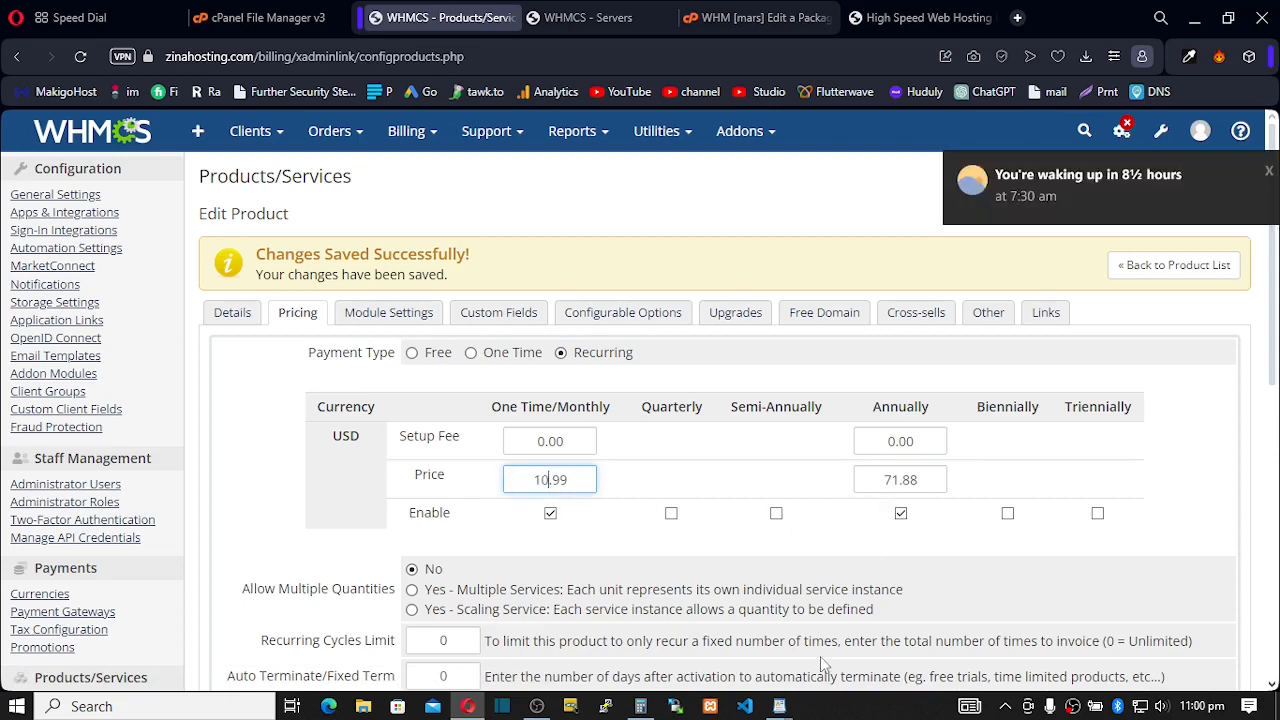
Step: Switch to Calculator and multiply 10.99 by 12 to work out the annual price
{"action": "left_click", "coordinate": [639, 708]}
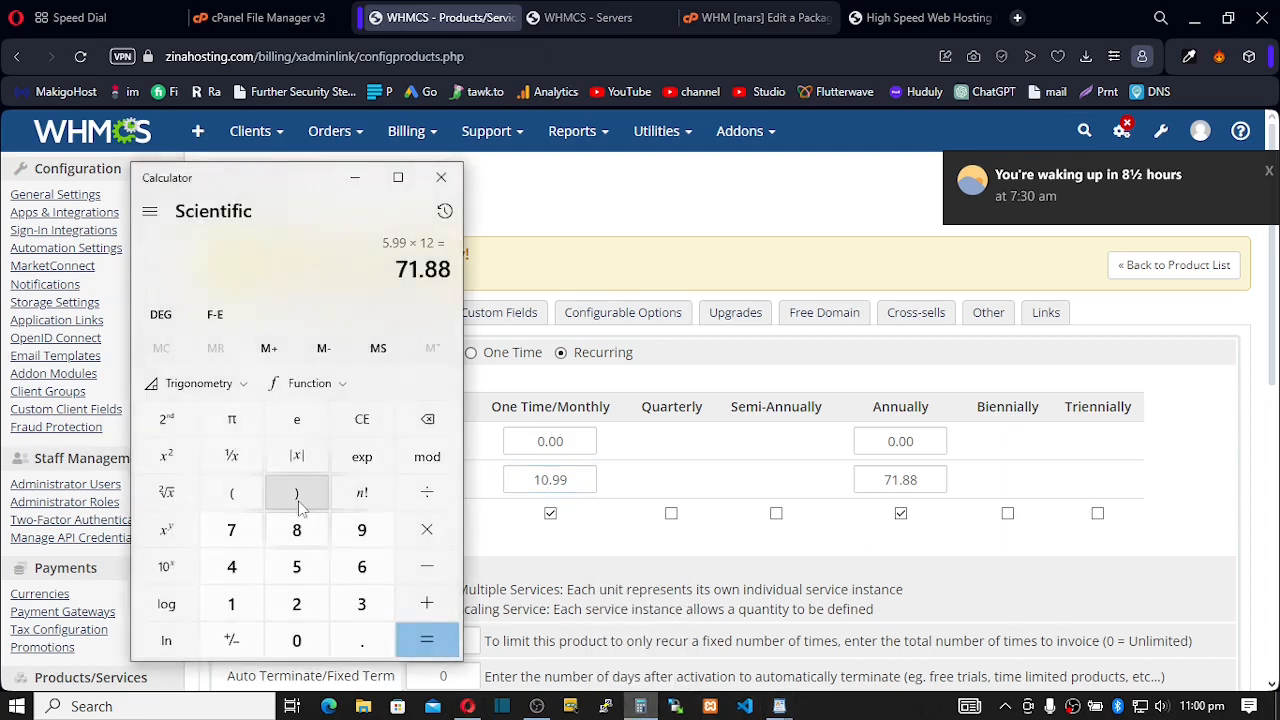
{"action": "key", "text": "Escape"}
{"action": "type", "text": "1"}
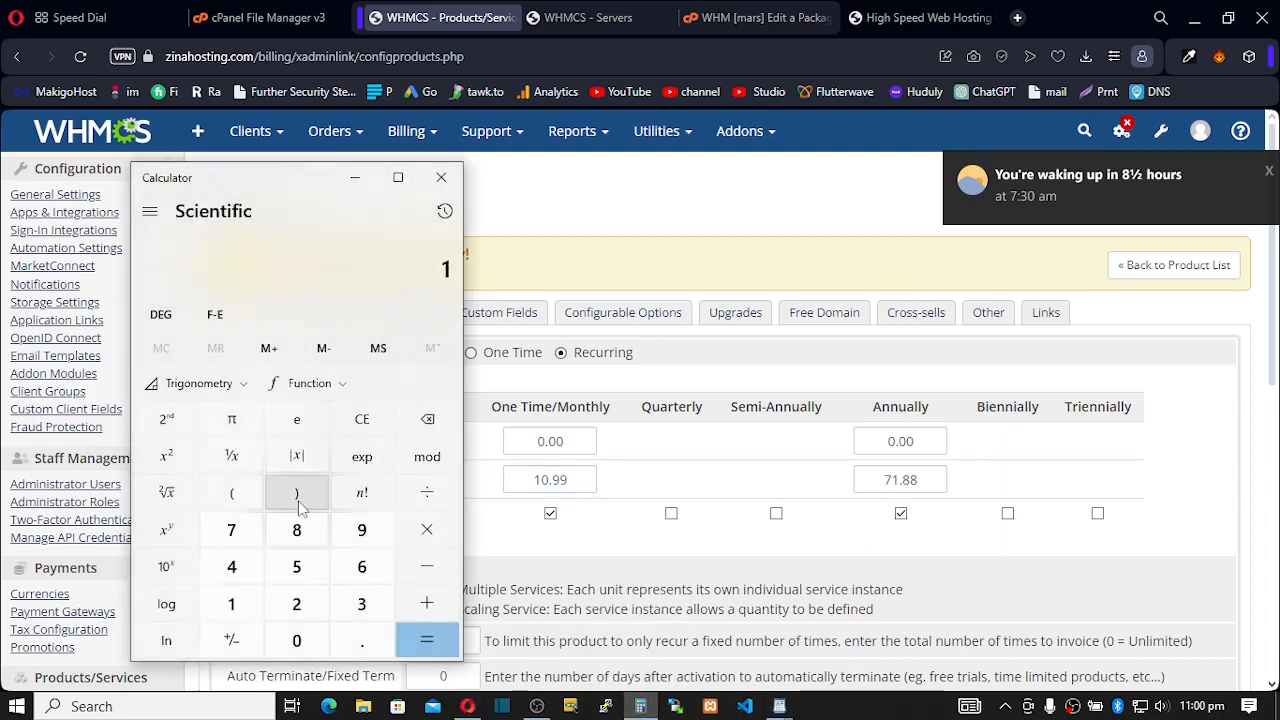
{"action": "type", "text": "0.99"}
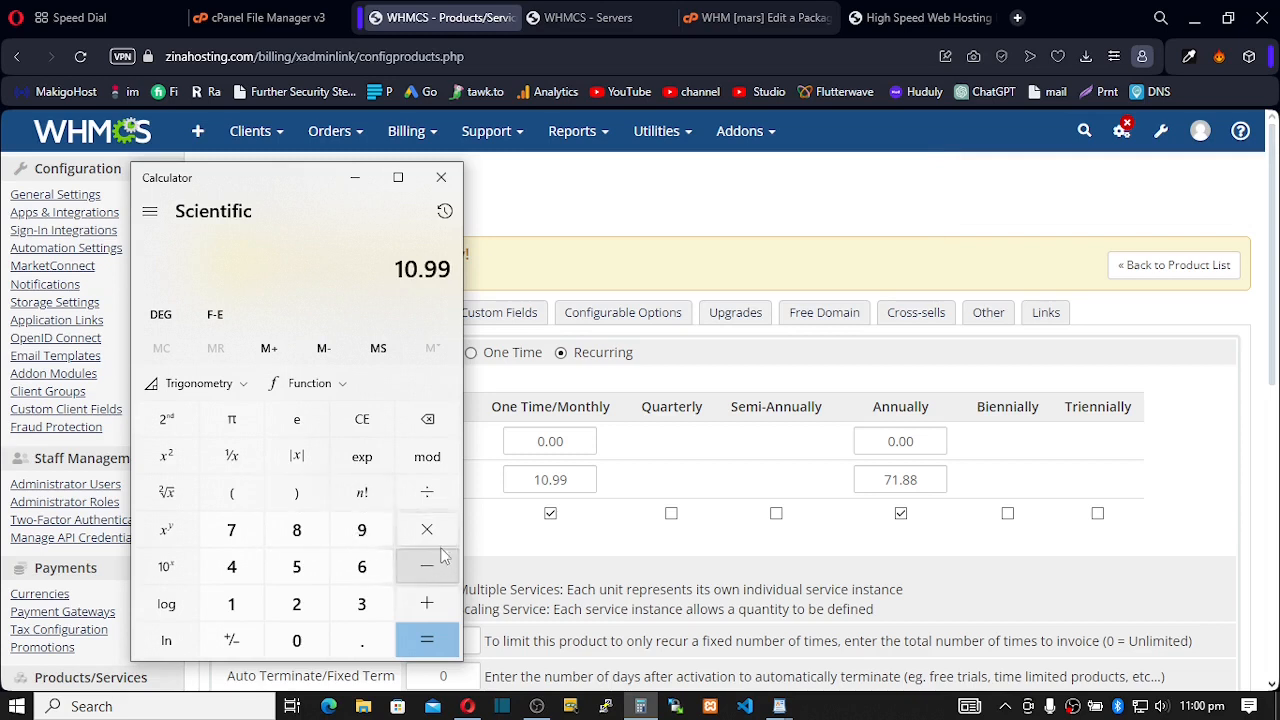
{"action": "left_click", "coordinate": [432, 533]}
{"action": "type", "text": "12"}
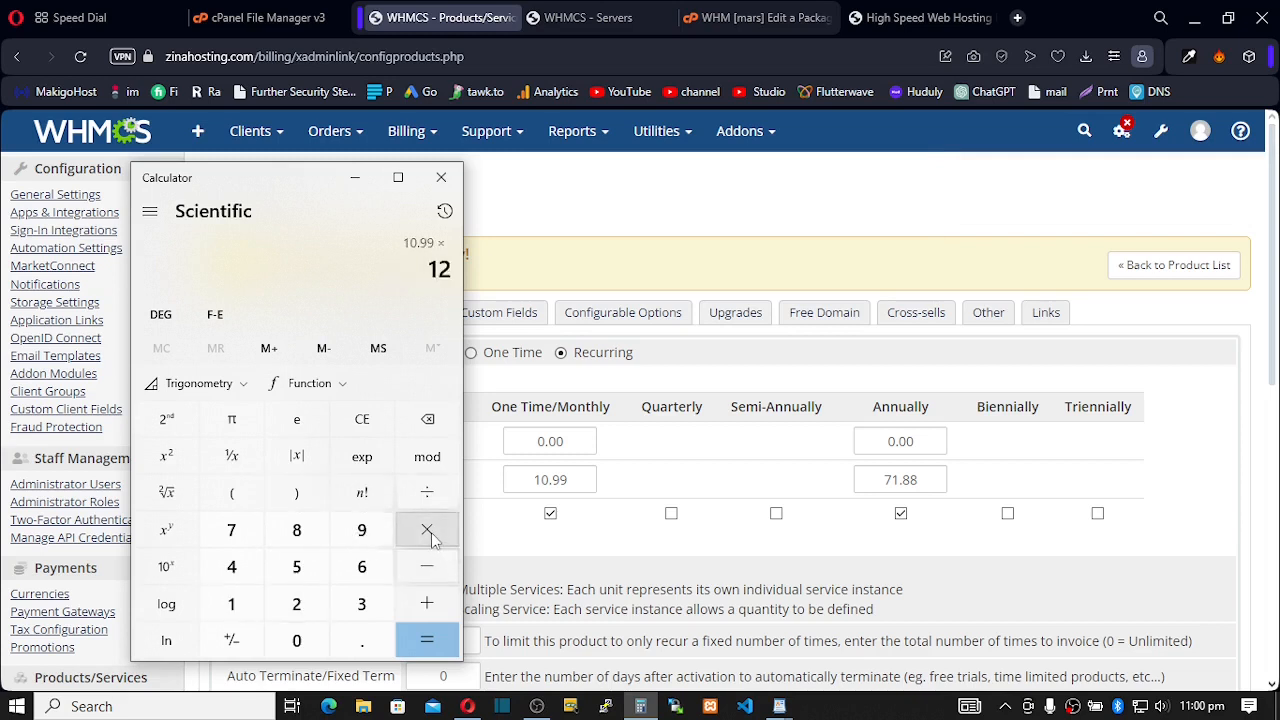
{"action": "key", "text": "Return"}
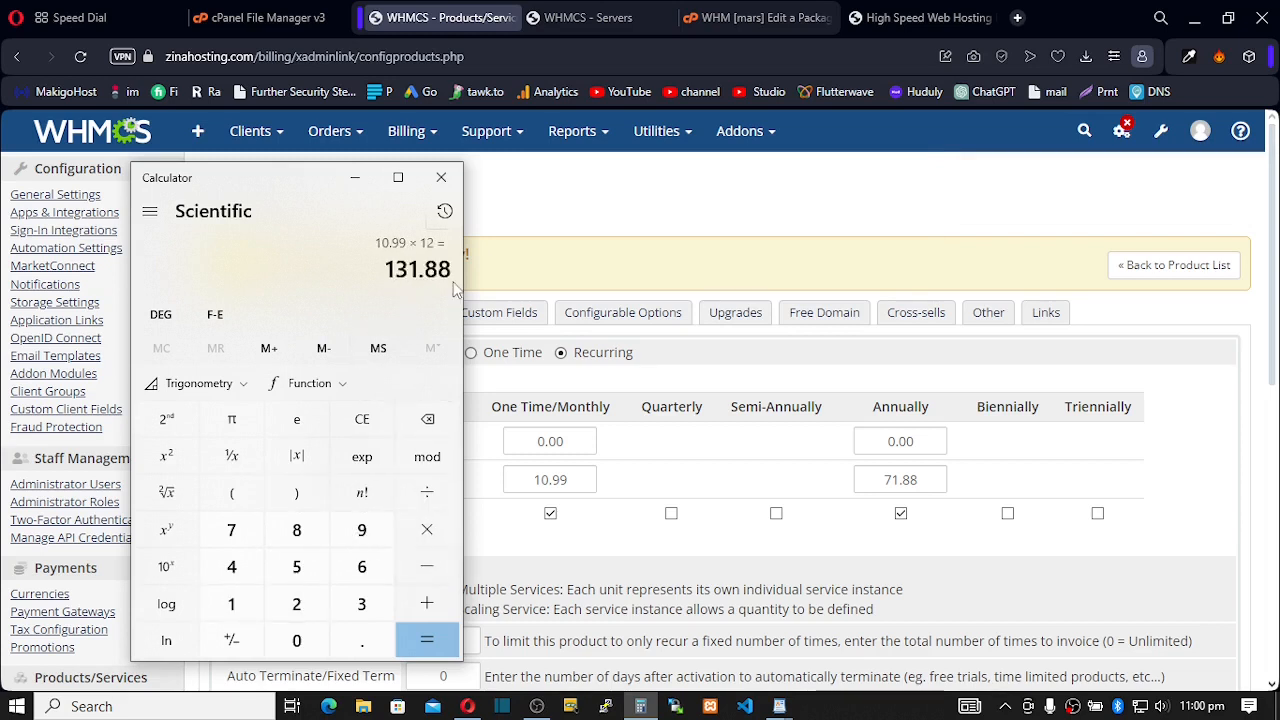
Step: Set the Ultimate product's annual price to 131.88 USD and save the changes
{"action": "left_click_drag", "start_coordinate": [899, 480], "coordinate": [886, 483]}
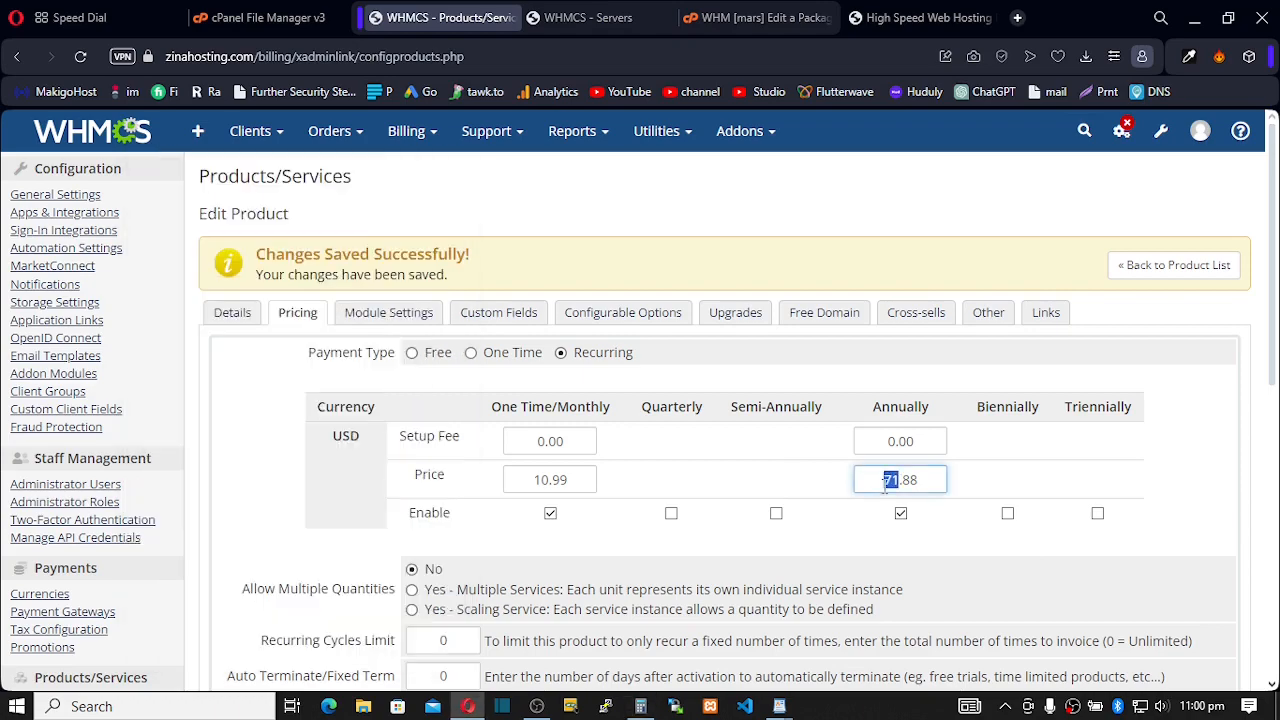
{"action": "type", "text": "131"}
{"action": "scroll", "coordinate": [748, 513], "scroll_direction": "down", "scroll_amount": 1}
{"action": "scroll", "coordinate": [745, 515], "scroll_direction": "down", "scroll_amount": 5}
{"action": "left_click", "coordinate": [658, 403]}
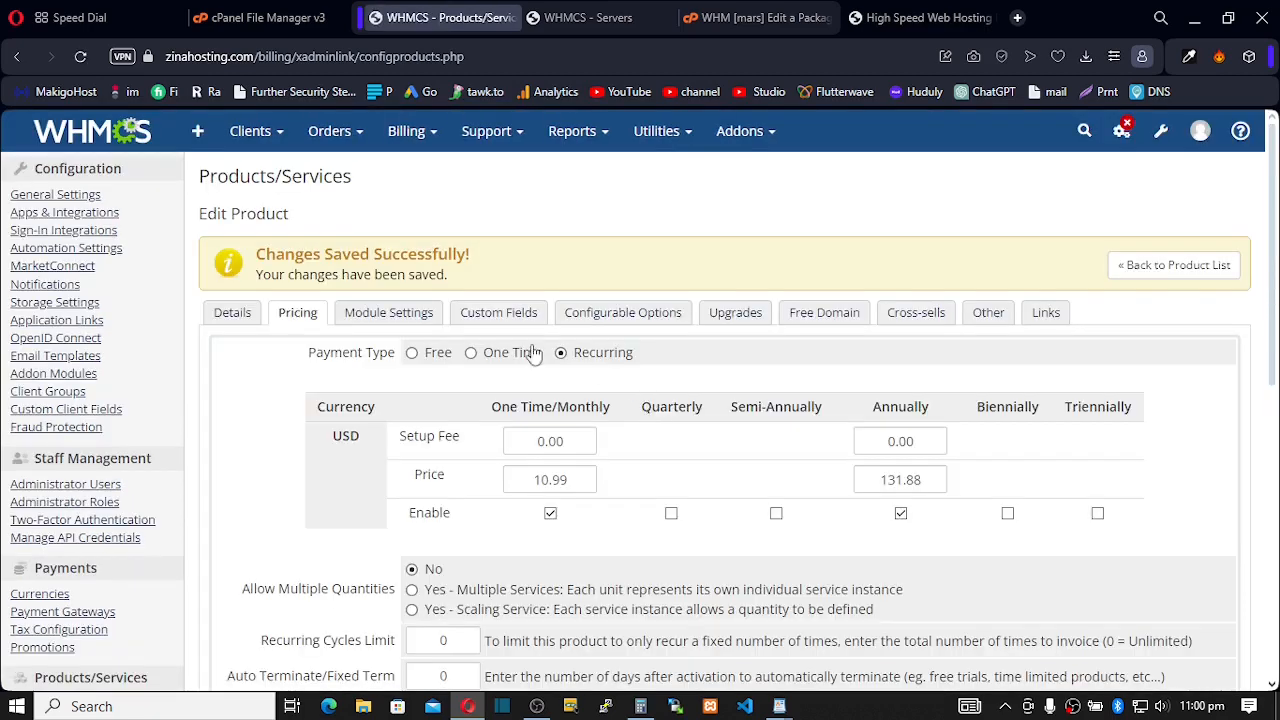
Step: Set the Ultimate product's WHM package name to Ultimate in its module settings and save the changes
{"action": "left_click", "coordinate": [390, 313]}
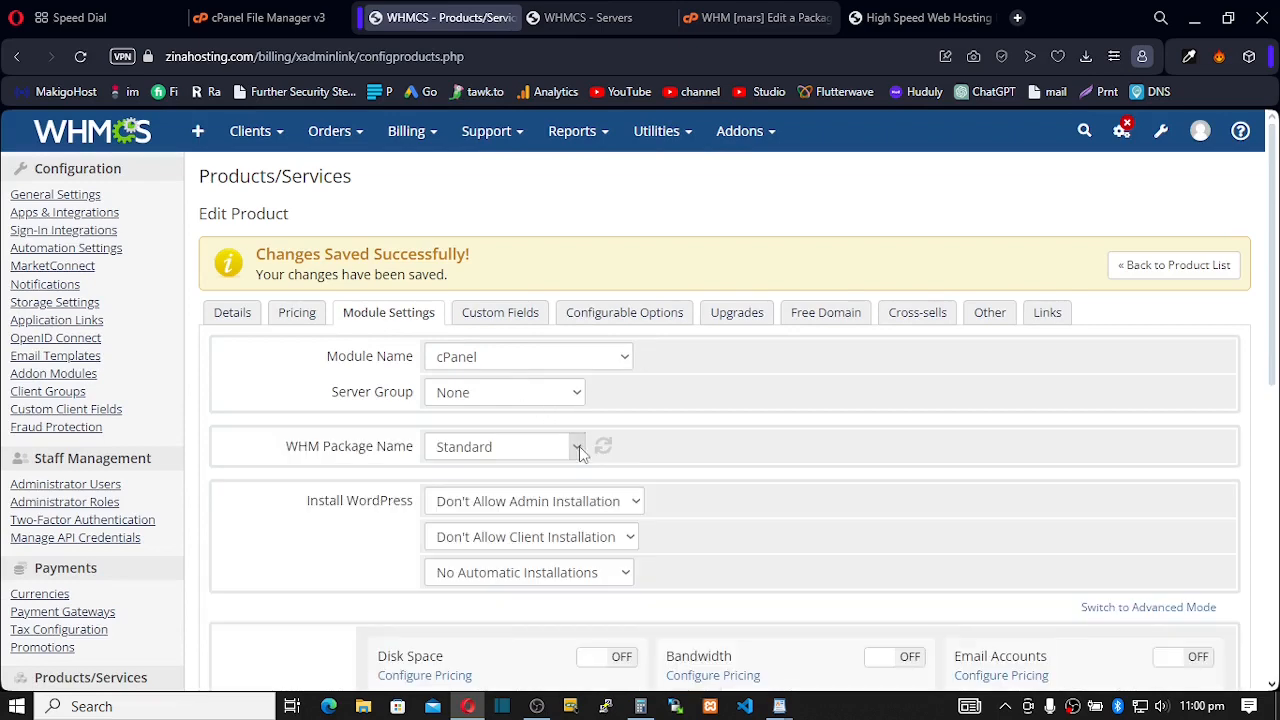
{"action": "left_click", "coordinate": [577, 446]}
{"action": "left_click", "coordinate": [522, 513]}
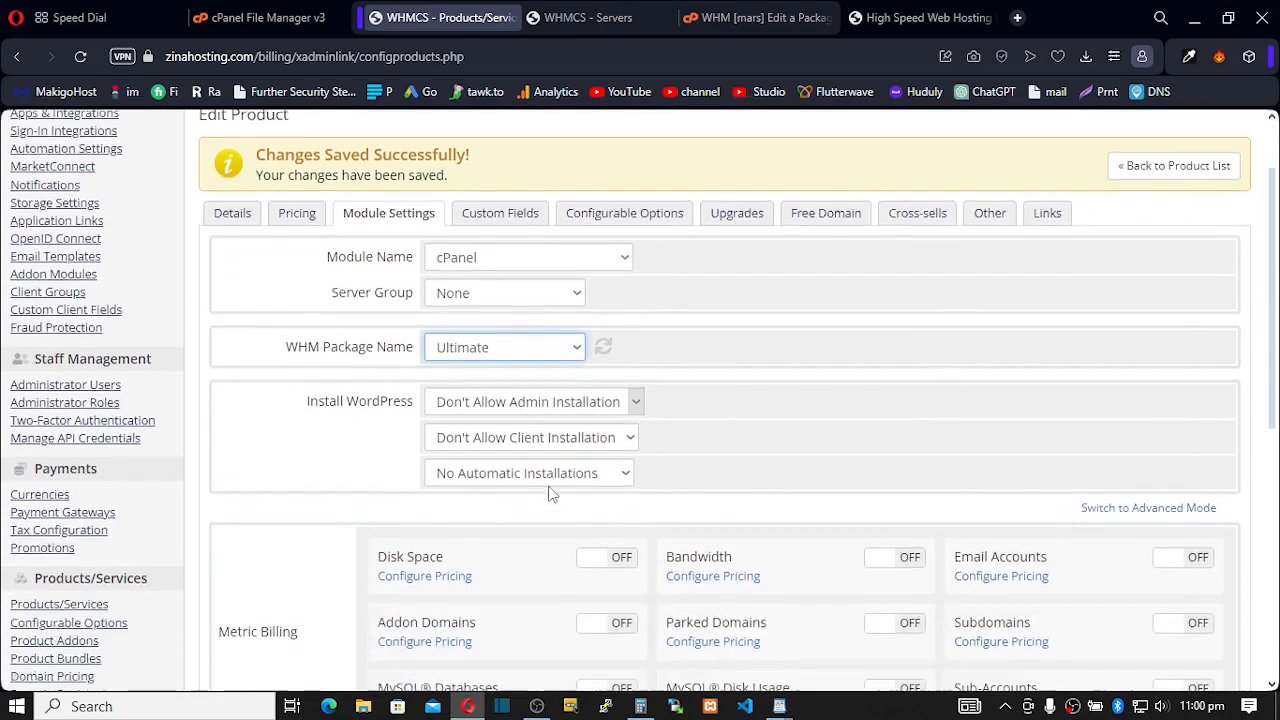
{"action": "scroll", "coordinate": [530, 515], "scroll_direction": "down", "scroll_amount": 5}
{"action": "left_click", "coordinate": [648, 540]}
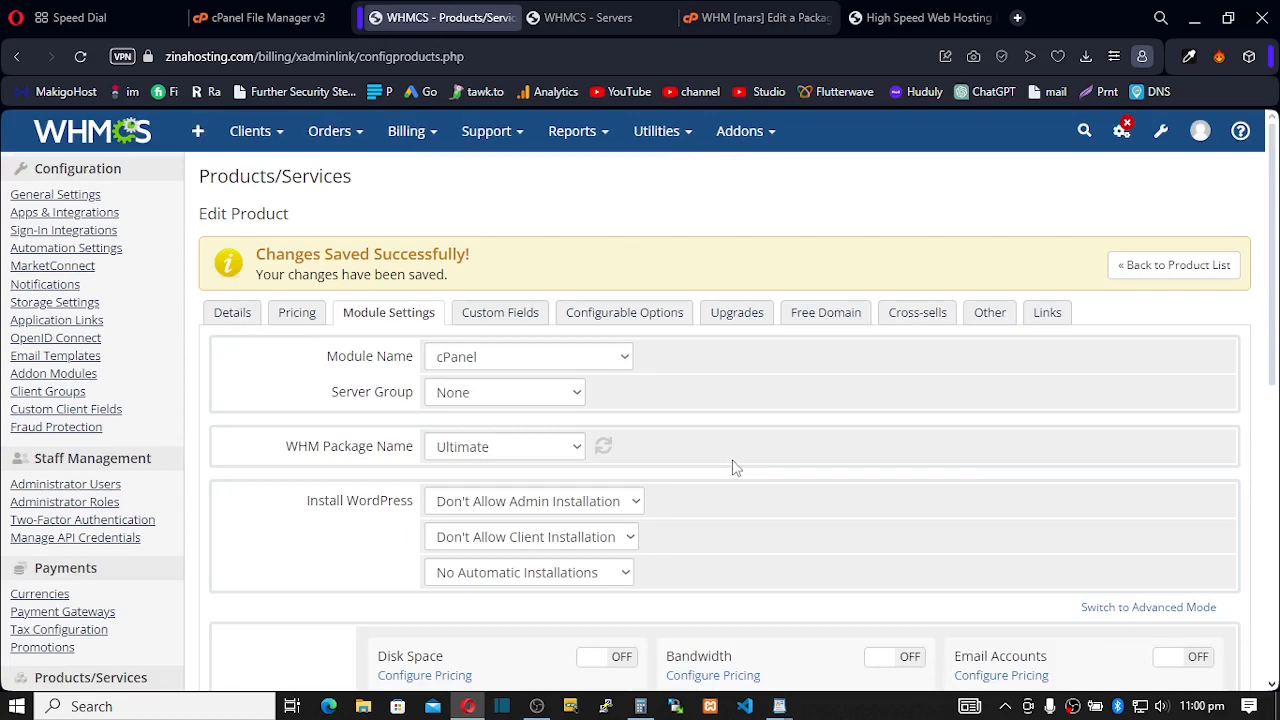
Step: Allow the Basic product to be upgraded to the Standard and Ultimate Shared Hosting packages and save the changes
{"action": "left_click", "coordinate": [1168, 266]}
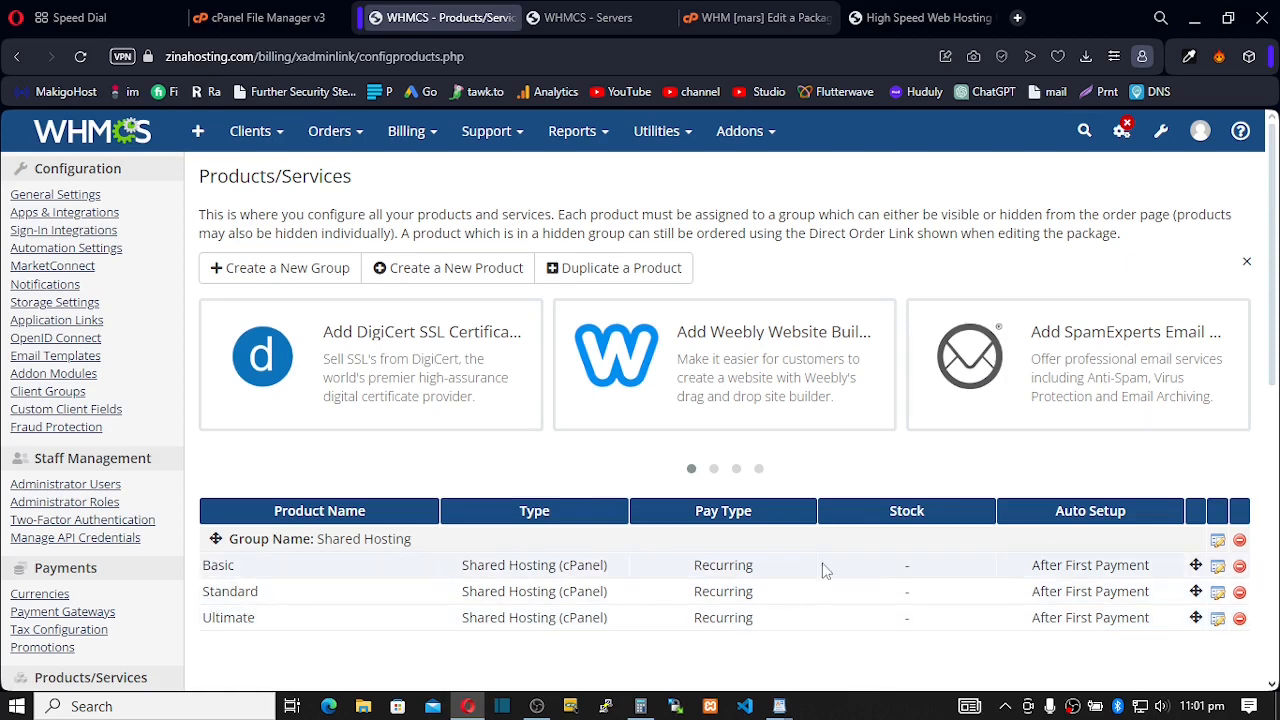
{"action": "left_click", "coordinate": [1216, 566]}
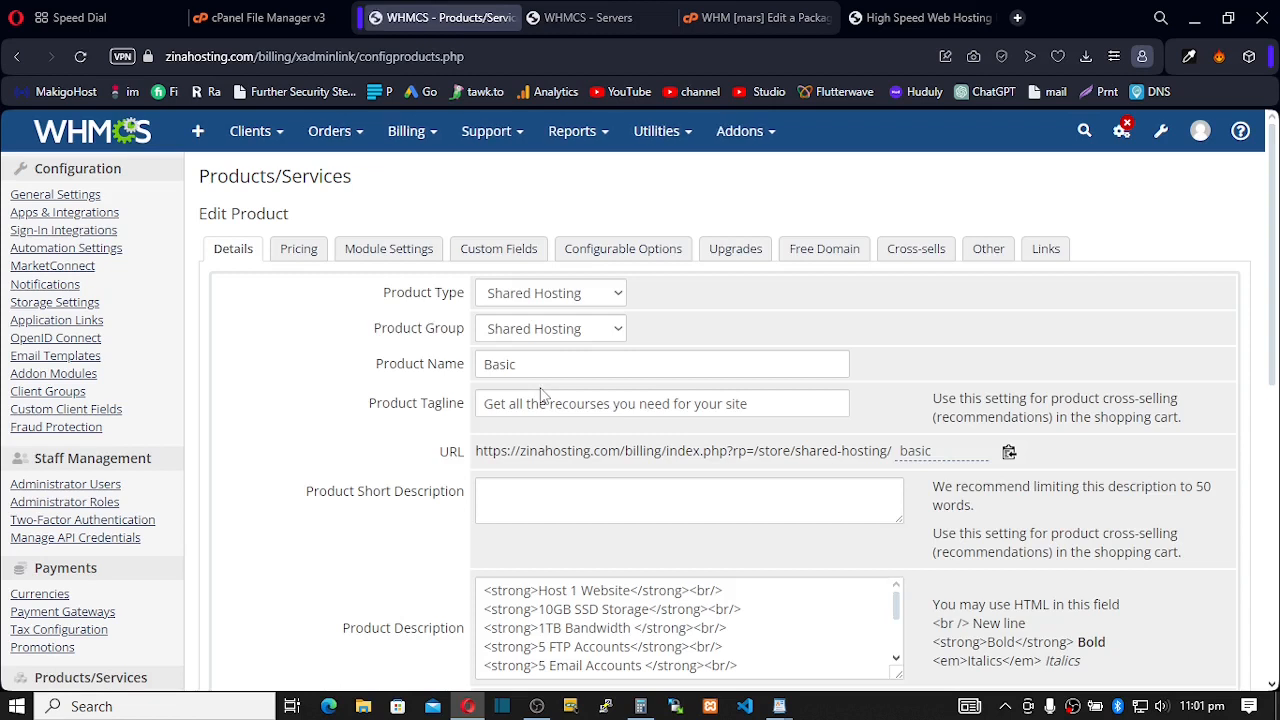
{"action": "left_click", "coordinate": [731, 250]}
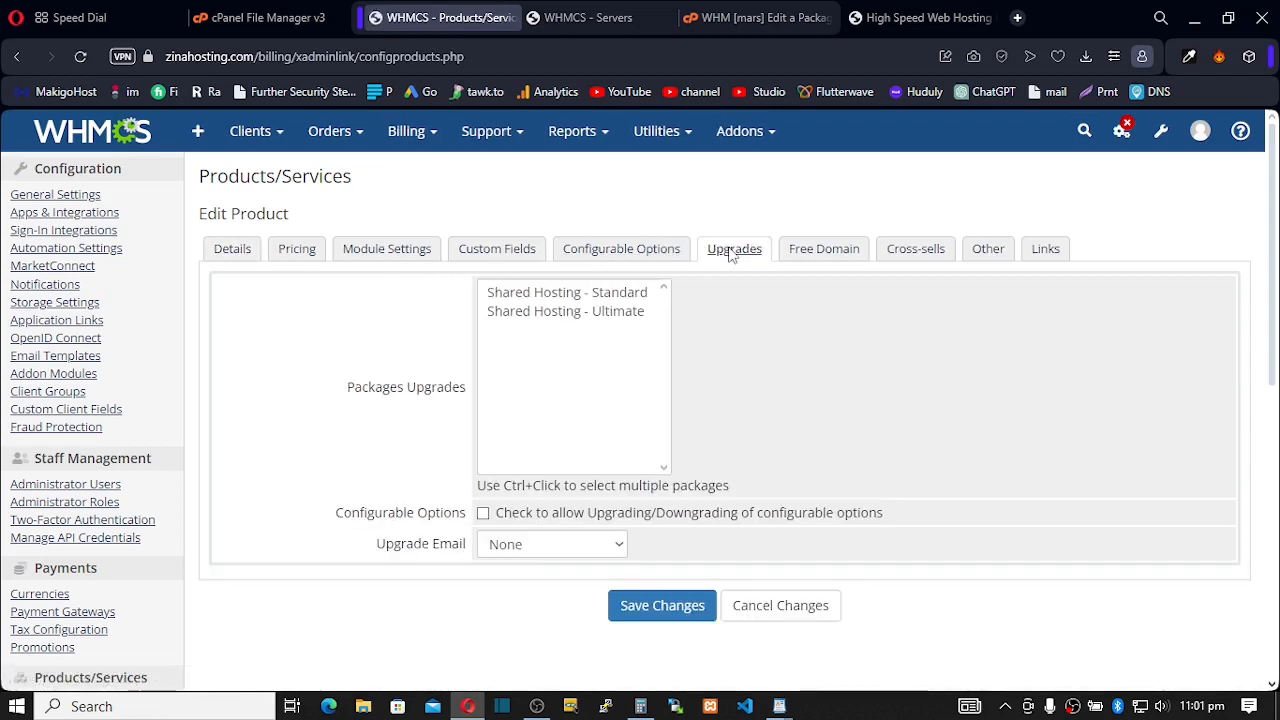
{"action": "left_click", "coordinate": [592, 294]}
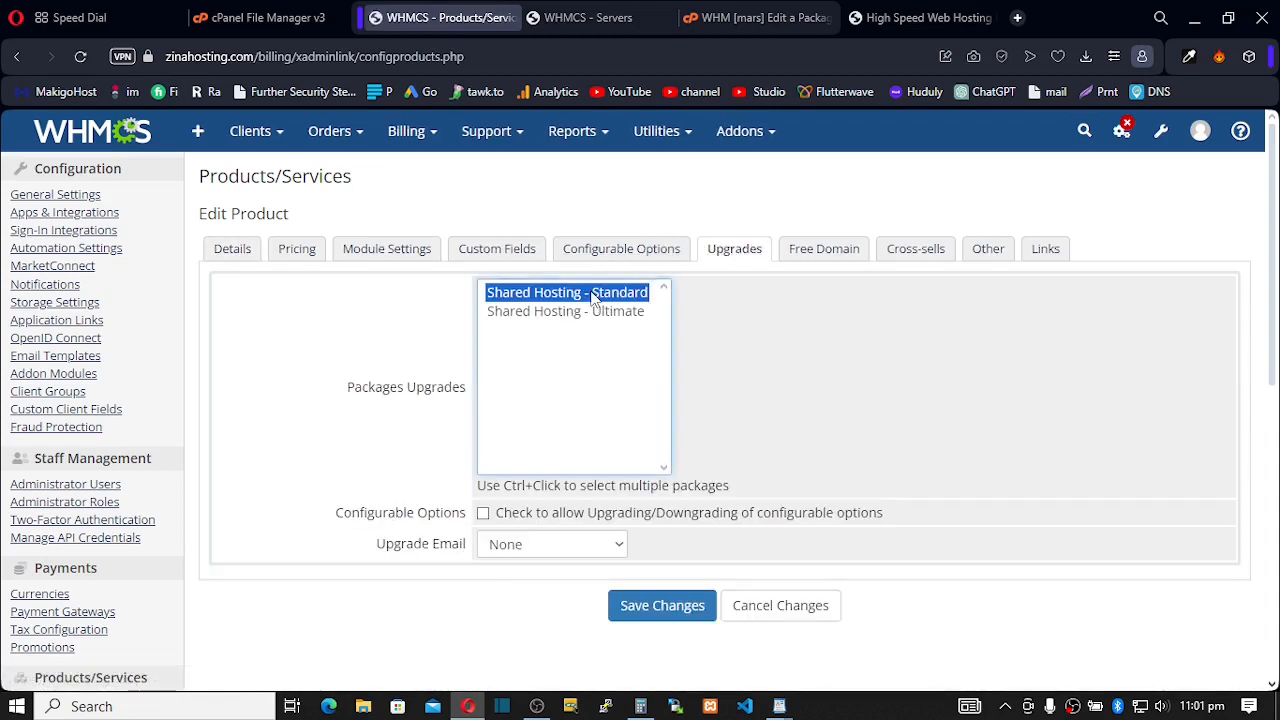
{"action": "left_click", "coordinate": [588, 314], "text": "ctrl"}
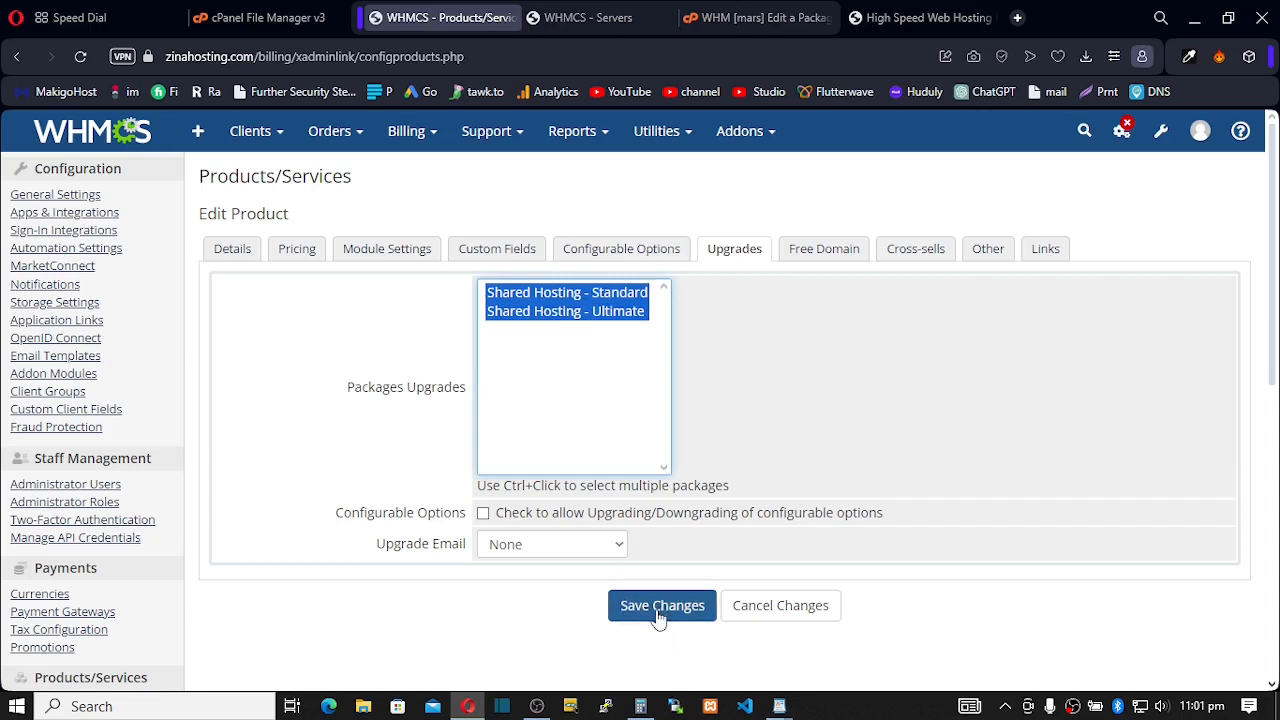
{"action": "left_click", "coordinate": [619, 546]}
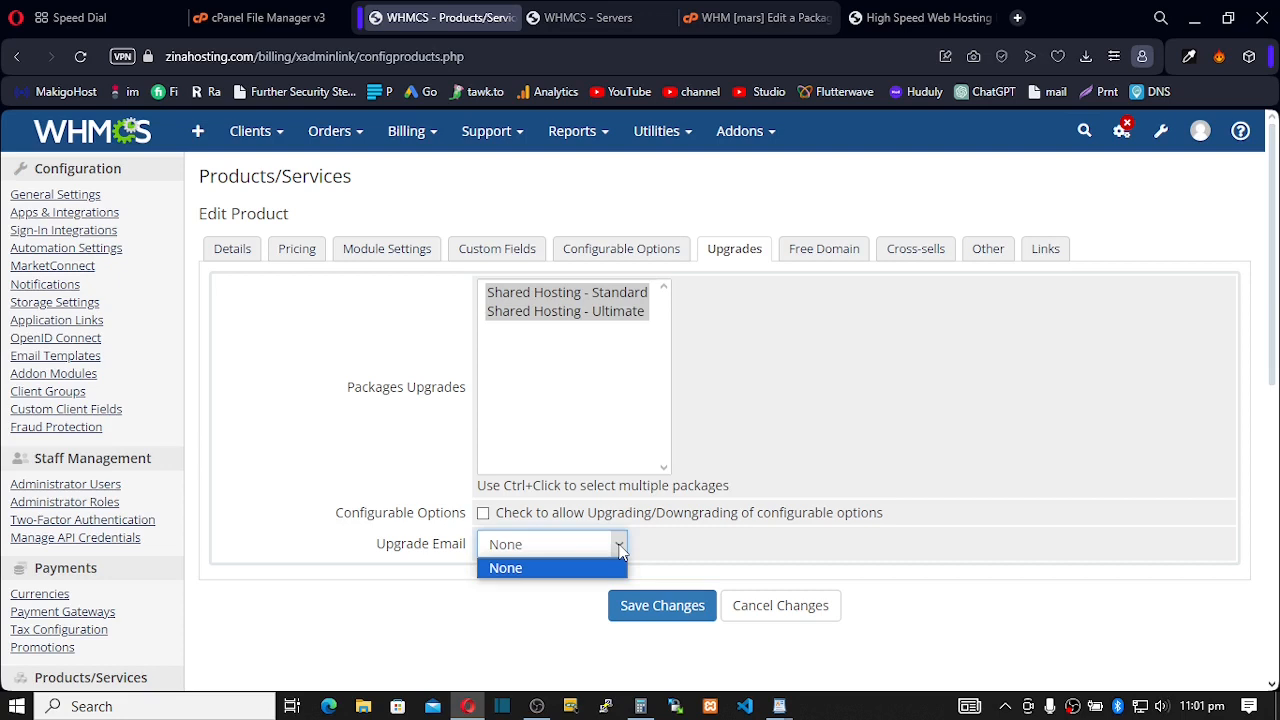
{"action": "left_click", "coordinate": [620, 553]}
{"action": "left_click", "coordinate": [660, 606]}
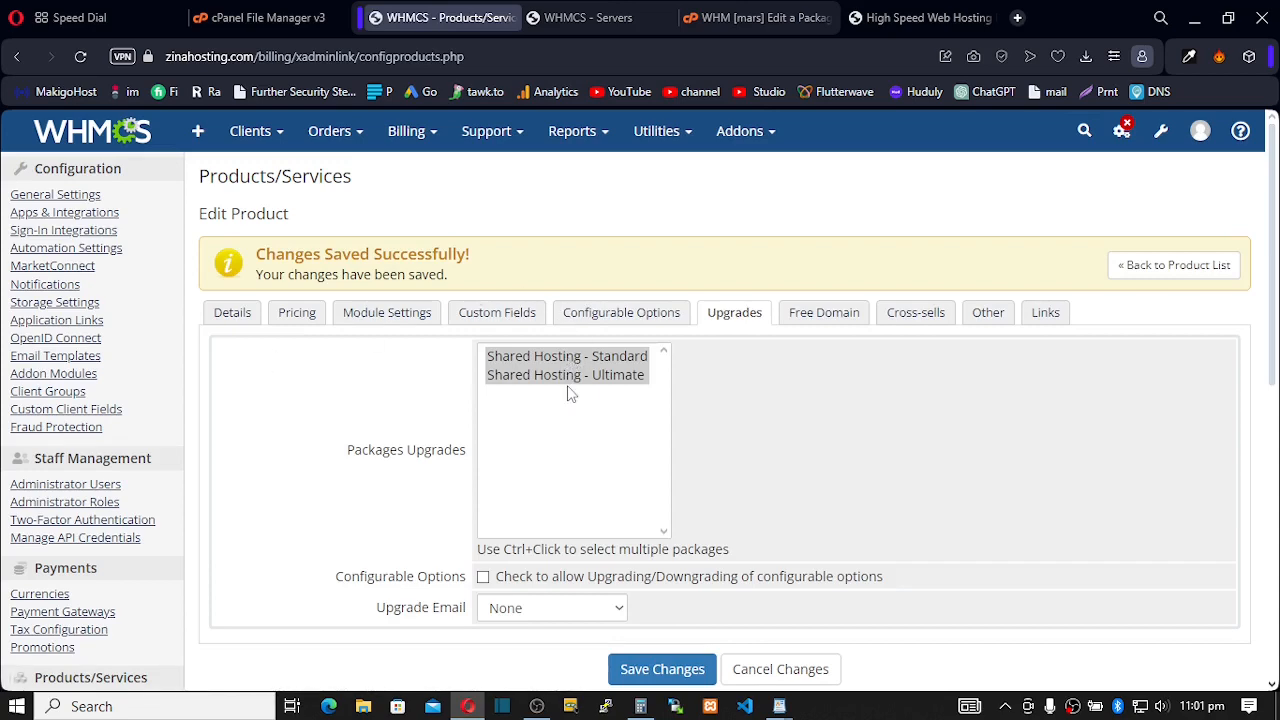
Step: Allow the Standard product to change to the Basic and Ultimate Shared Hosting packages and save the changes
{"action": "left_click", "coordinate": [1212, 268]}
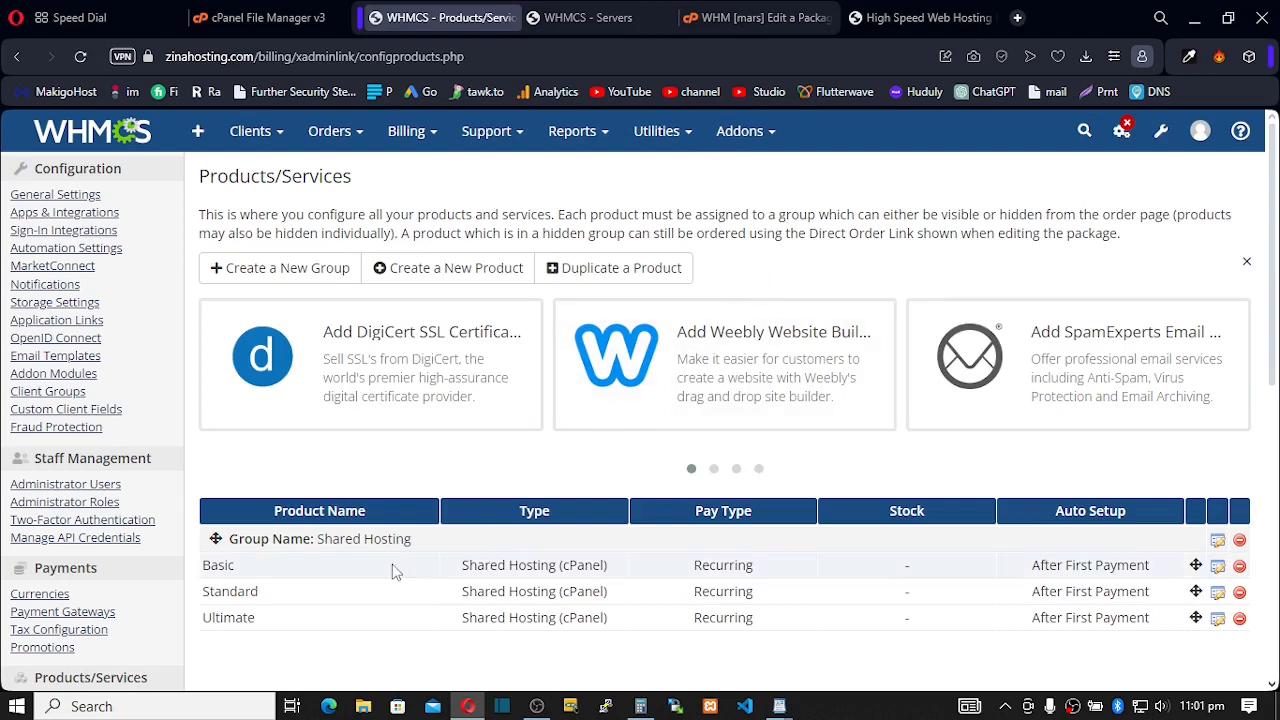
{"action": "left_click", "coordinate": [1217, 592]}
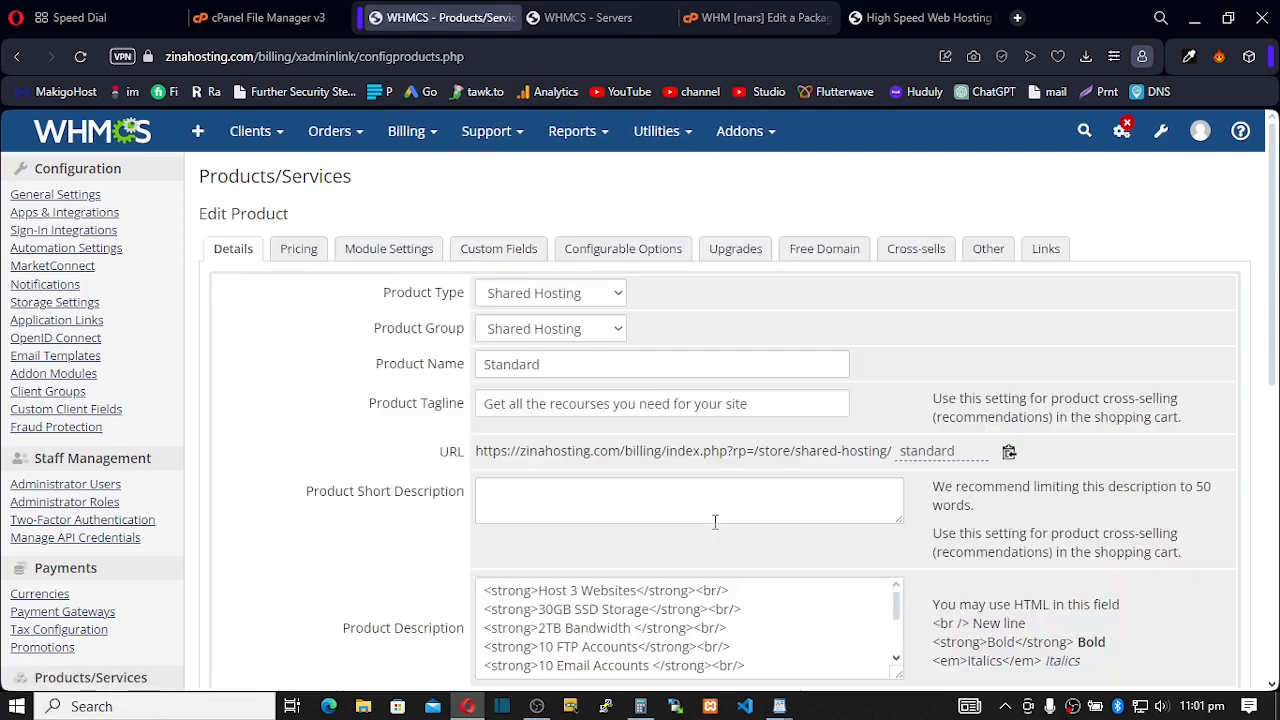
{"action": "left_click", "coordinate": [736, 250]}
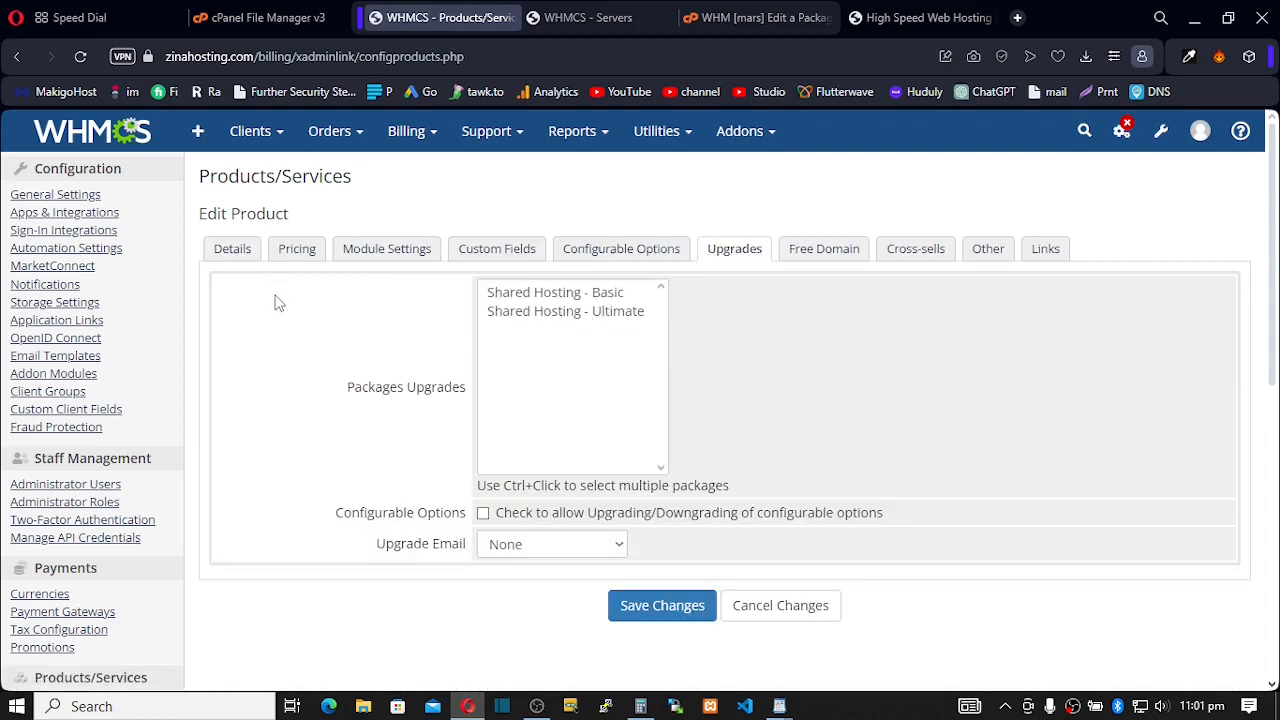
{"action": "left_click", "coordinate": [566, 315]}
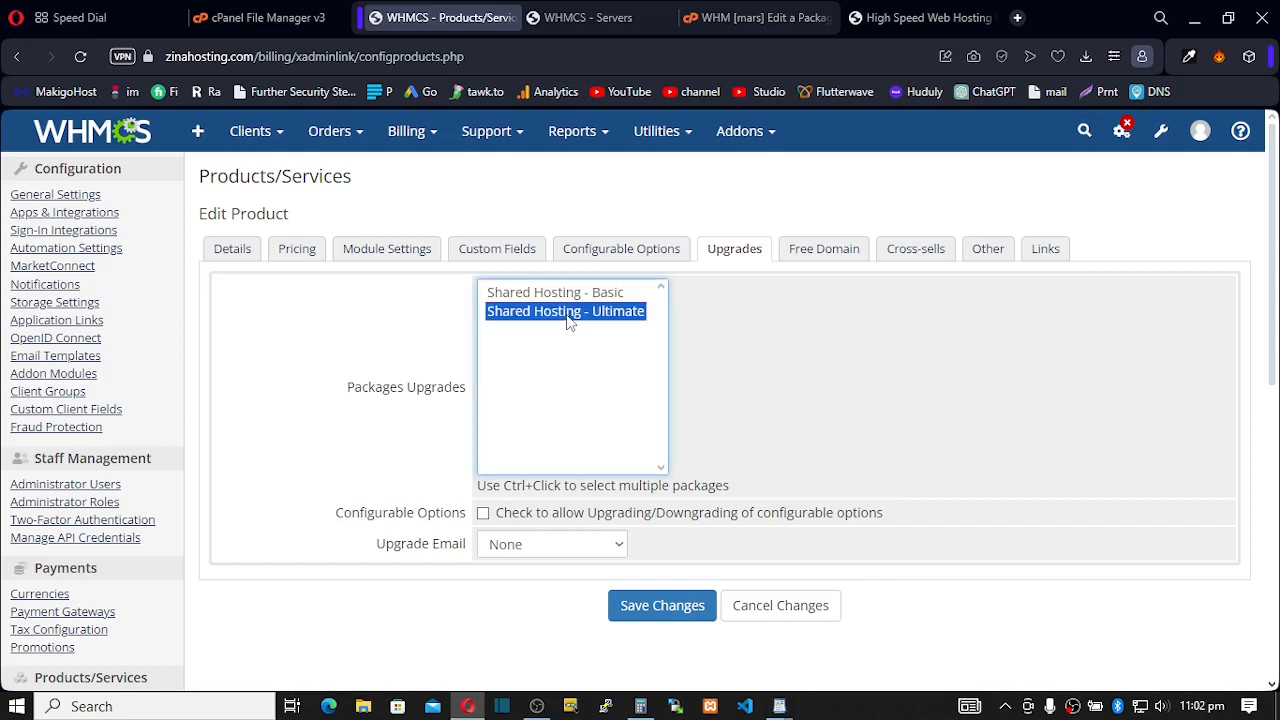
{"action": "left_click", "coordinate": [662, 610]}
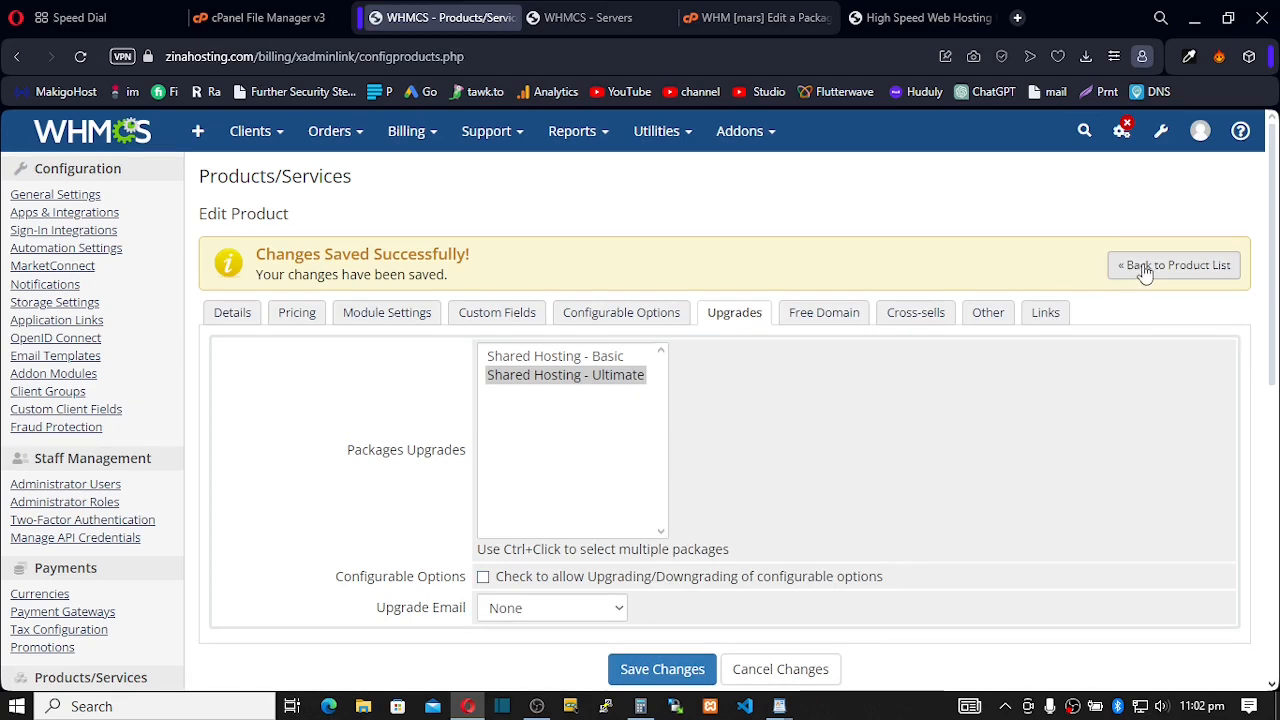
{"action": "left_click", "coordinate": [597, 364], "text": "ctrl"}
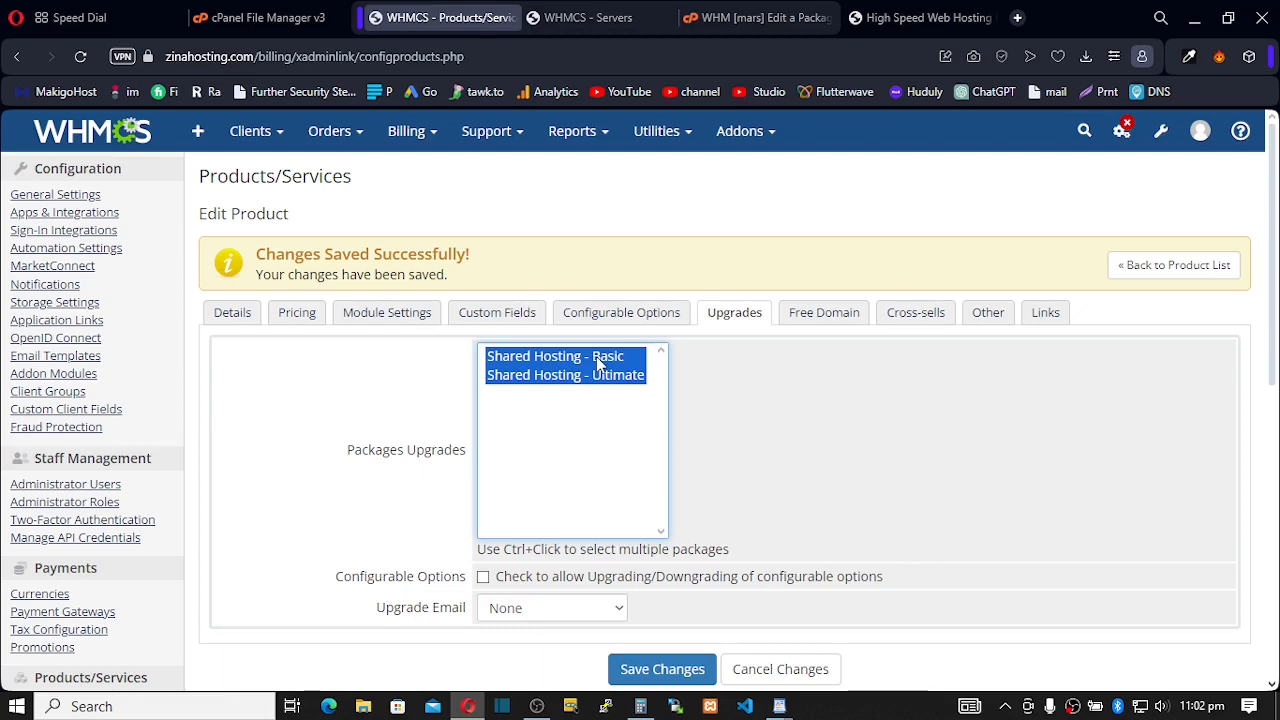
{"action": "scroll", "coordinate": [668, 505], "scroll_direction": "down", "scroll_amount": 2}
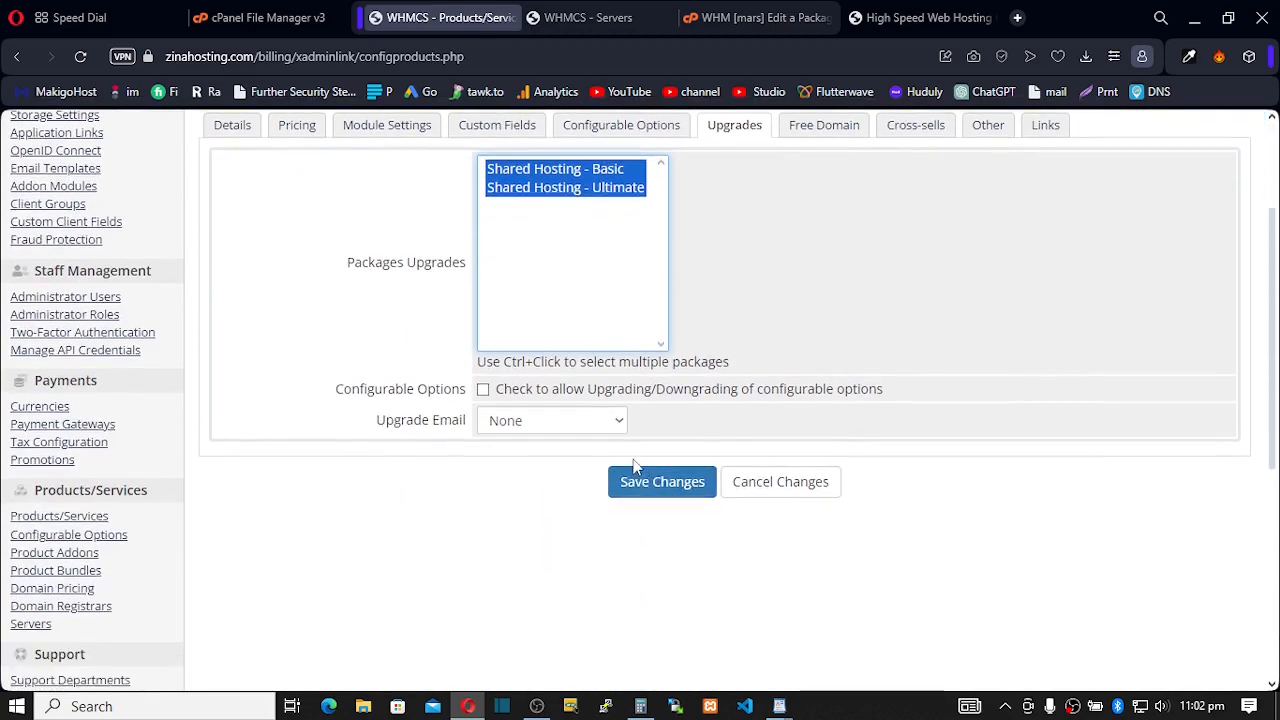
{"action": "left_click", "coordinate": [644, 486]}
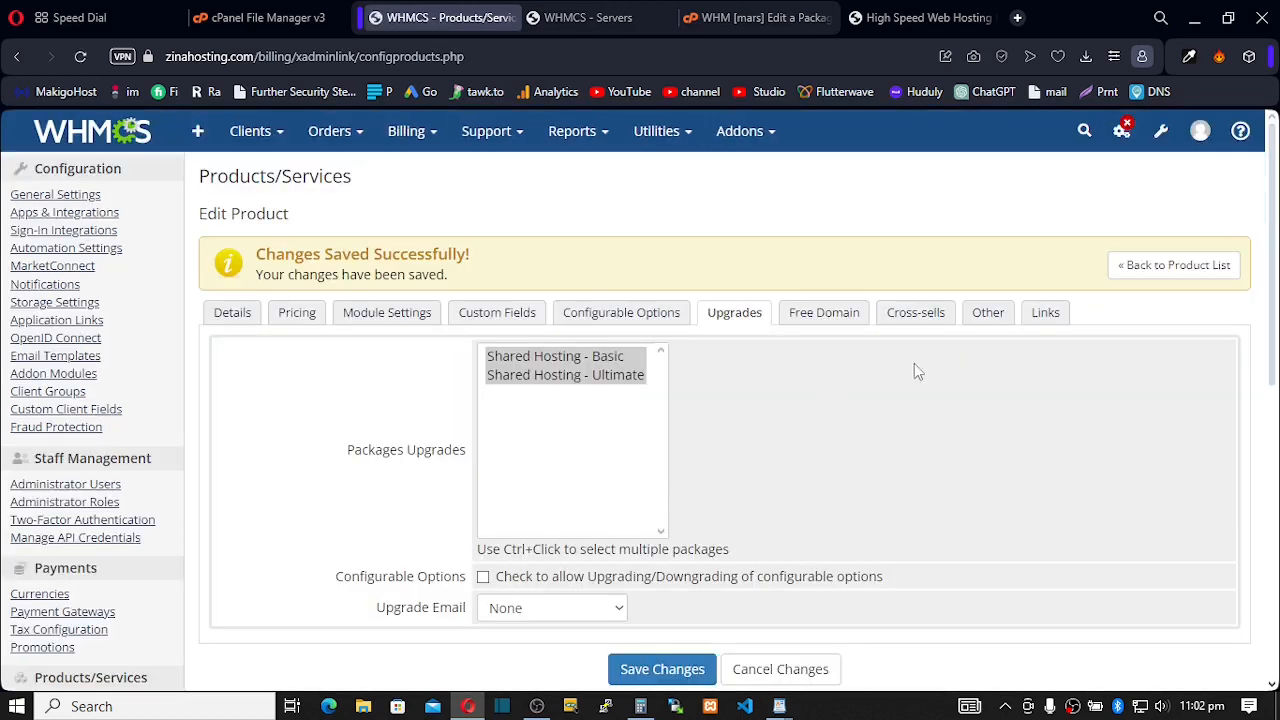
Step: Allow the Ultimate product to change to the Basic and Standard packages, save the changes and return to the product list
{"action": "left_click", "coordinate": [1124, 272]}
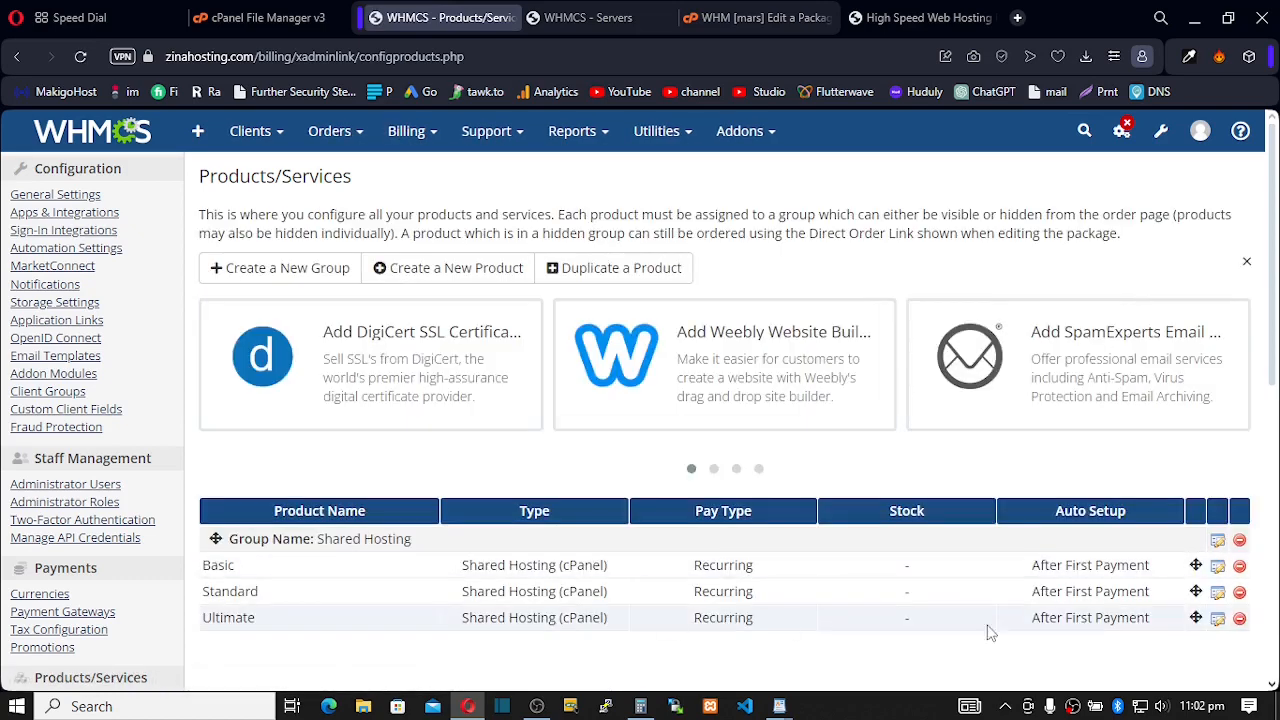
{"action": "left_click", "coordinate": [1219, 620]}
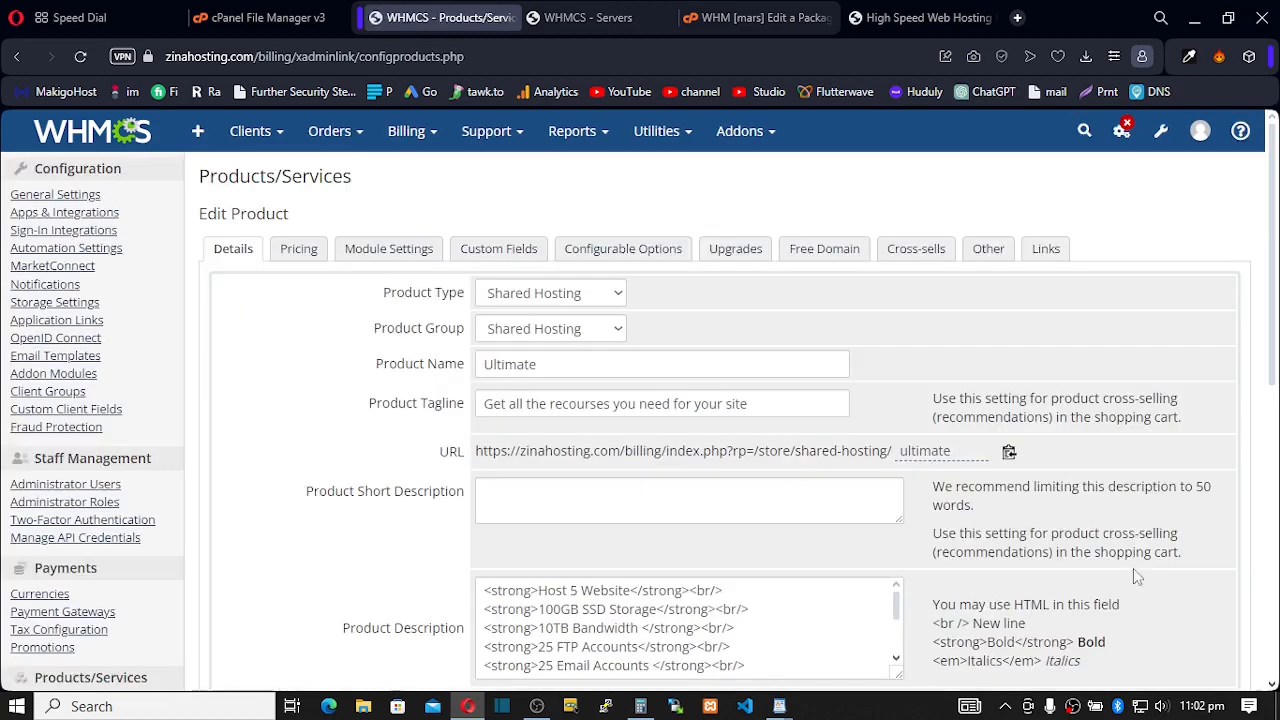
{"action": "left_click", "coordinate": [731, 252]}
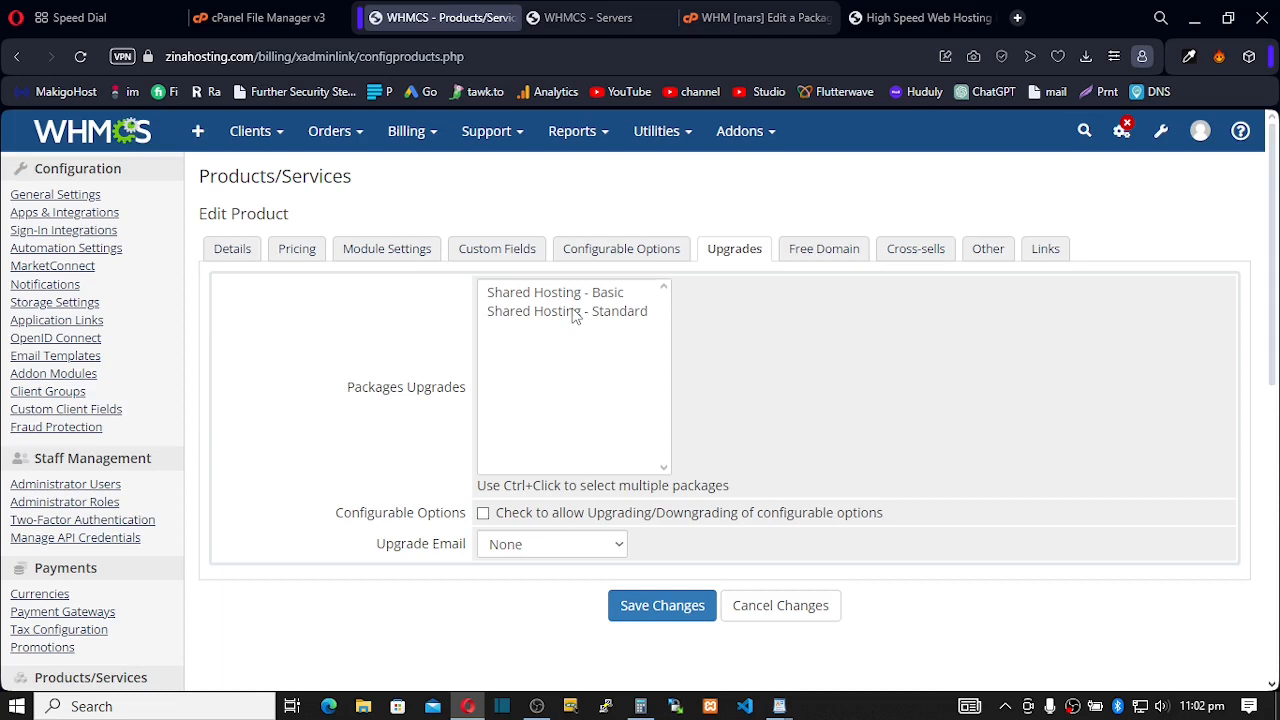
{"action": "left_click", "coordinate": [575, 314]}
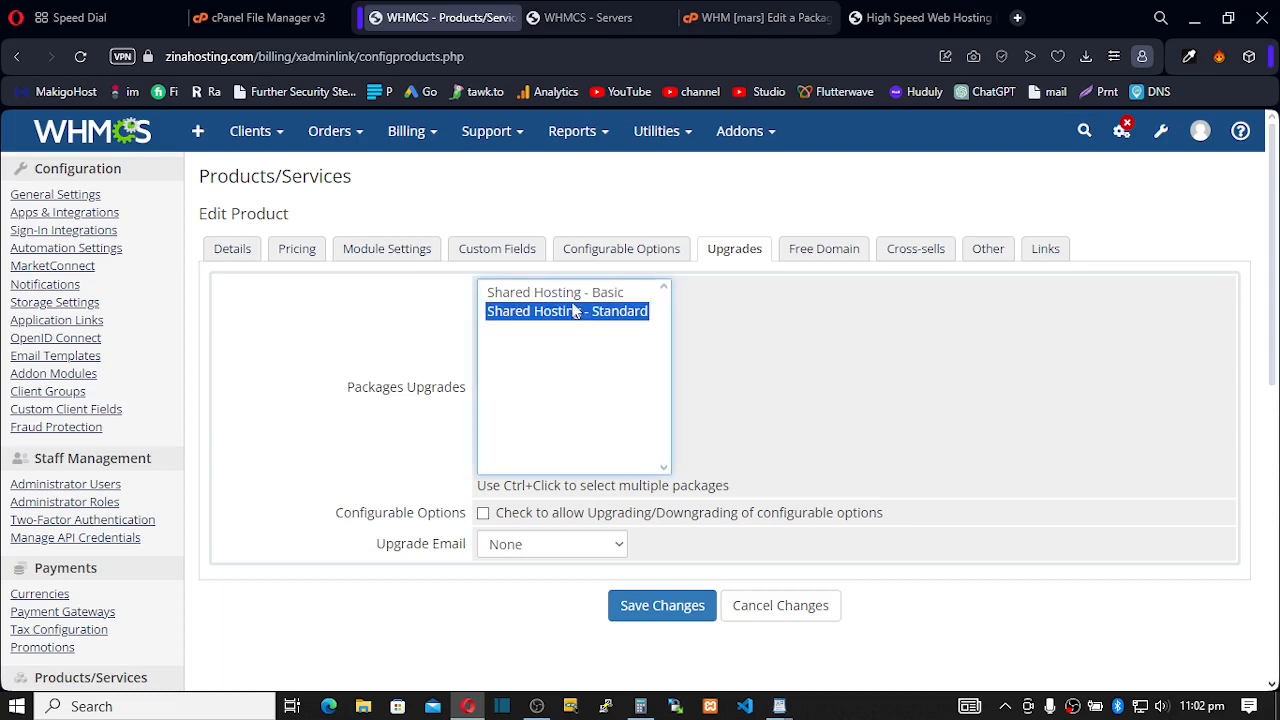
{"action": "left_click", "coordinate": [573, 295], "text": "ctrl"}
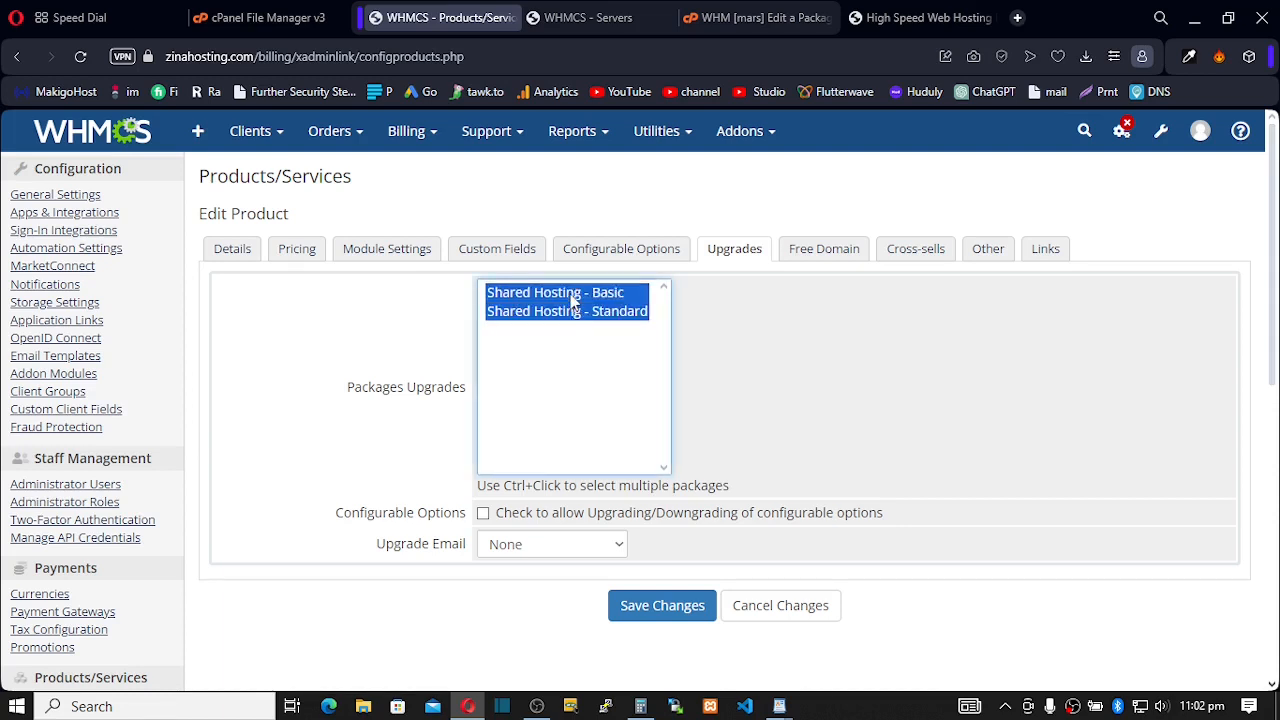
{"action": "left_click", "coordinate": [649, 608]}
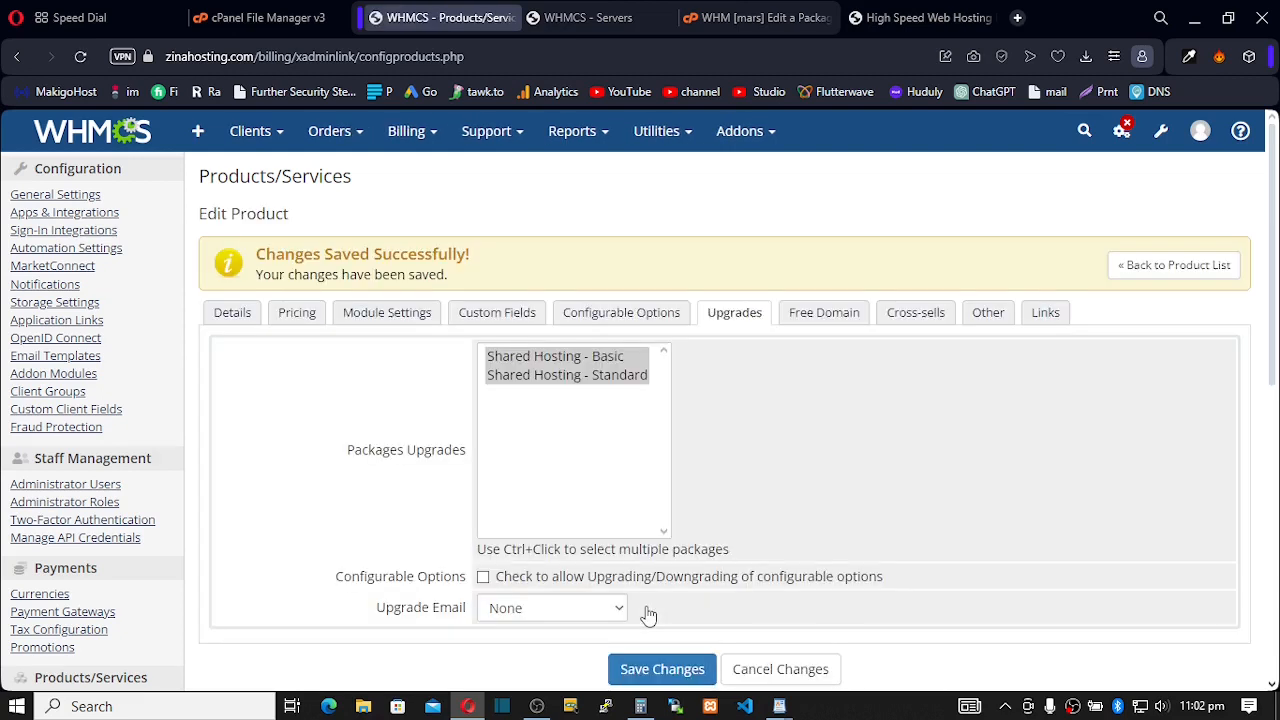
{"action": "left_click", "coordinate": [1178, 264]}
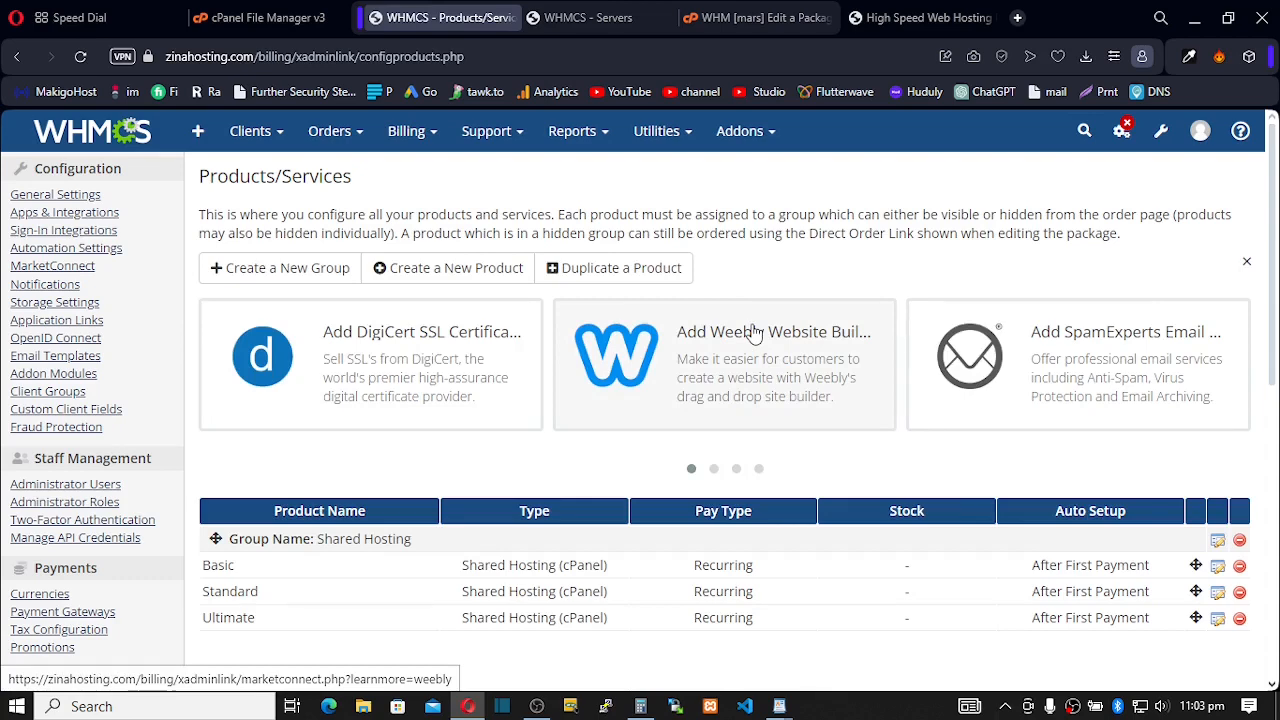
Step: Load the client portal at zinahosting.com/billing/ in place of the website's pricing page
{"action": "left_click", "coordinate": [912, 22]}
{"action": "left_click", "coordinate": [520, 56]}
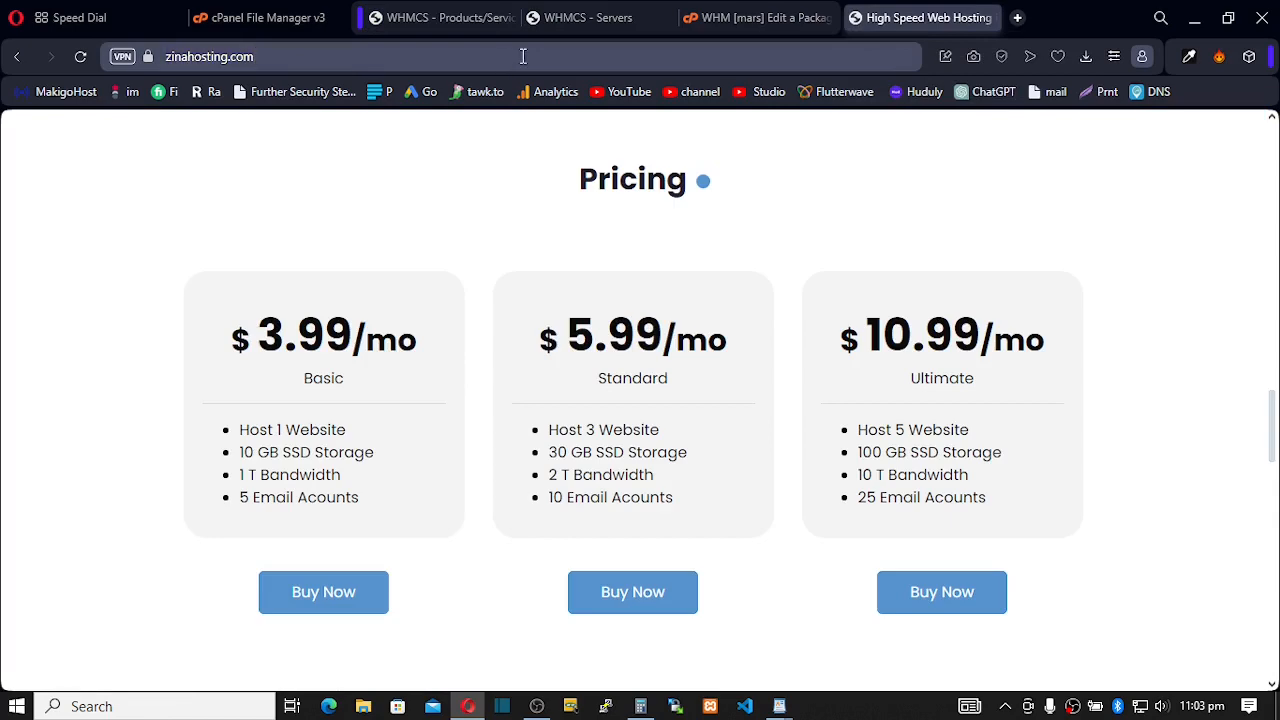
{"action": "type", "text": "/bo"}
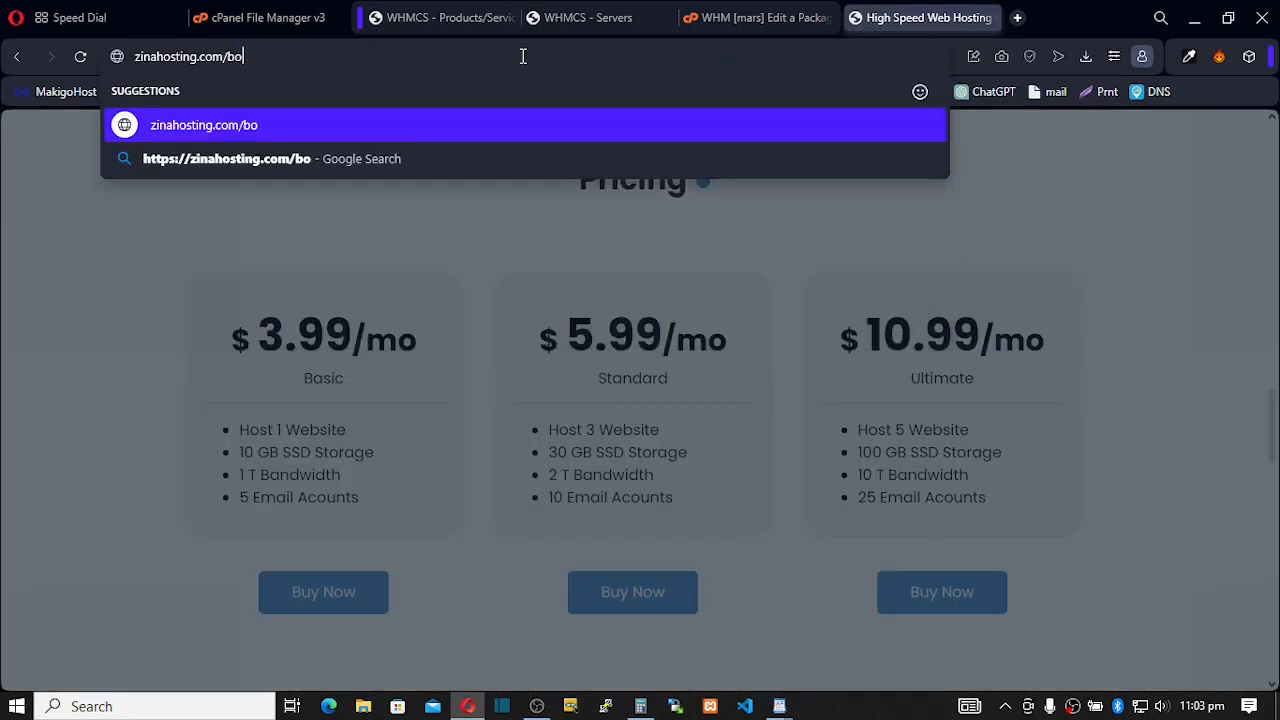
{"action": "key", "text": "BackSpace"}
{"action": "type", "text": "i"}
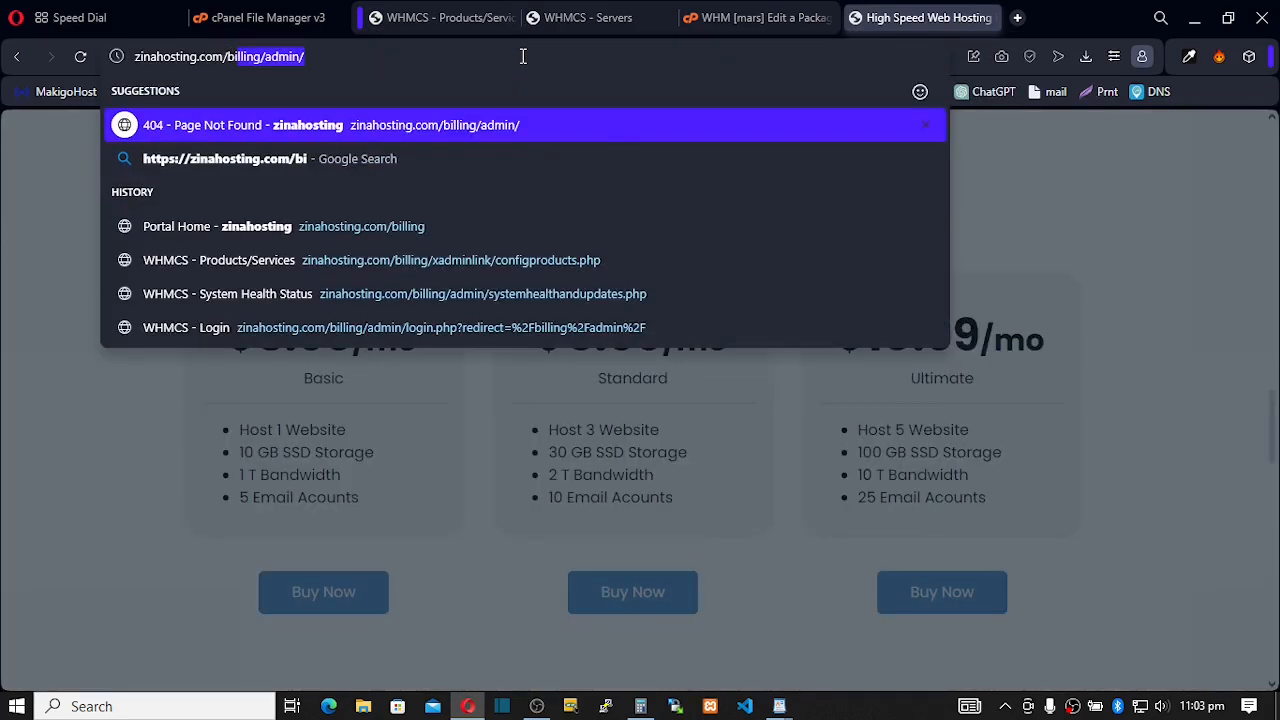
{"action": "key", "text": "Right"}
{"action": "key", "text": "BackSpace"}
{"action": "key", "text": "BackSpace"}
{"action": "key", "text": "BackSpace"}
{"action": "key", "text": "BackSpace"}
{"action": "key", "text": "BackSpace"}
{"action": "key", "text": "BackSpace"}
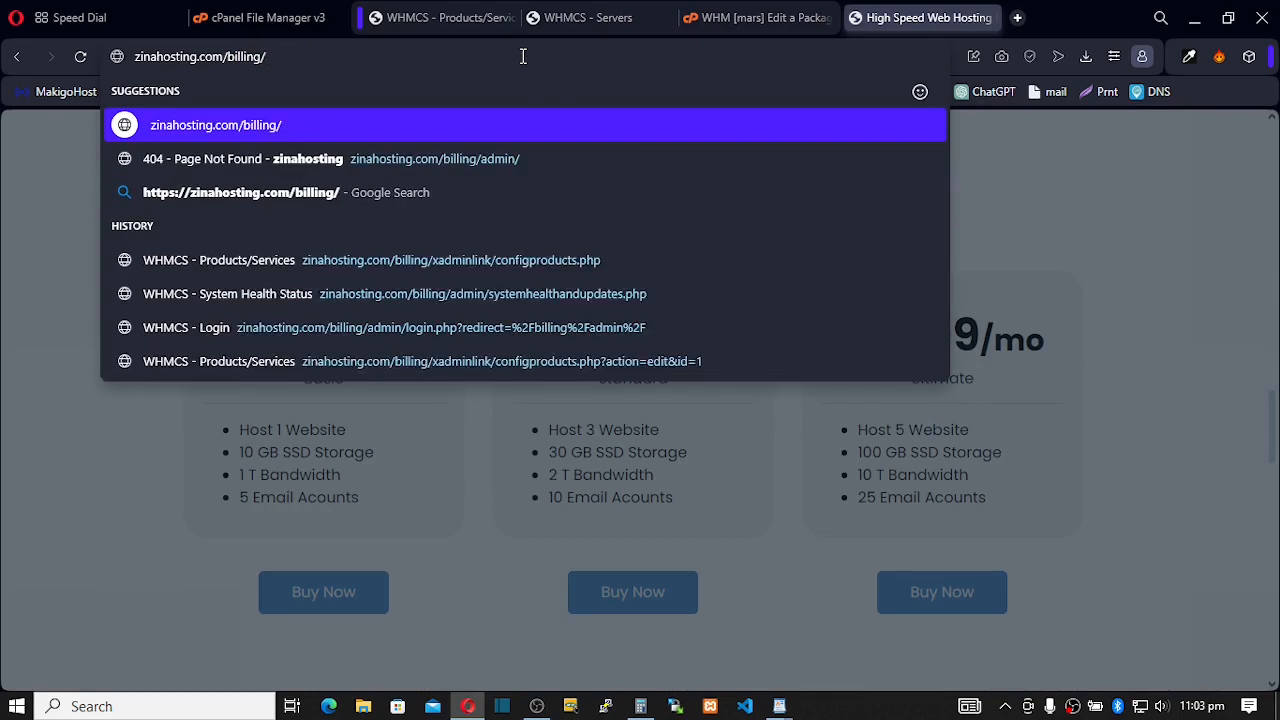
{"action": "key", "text": "Return"}
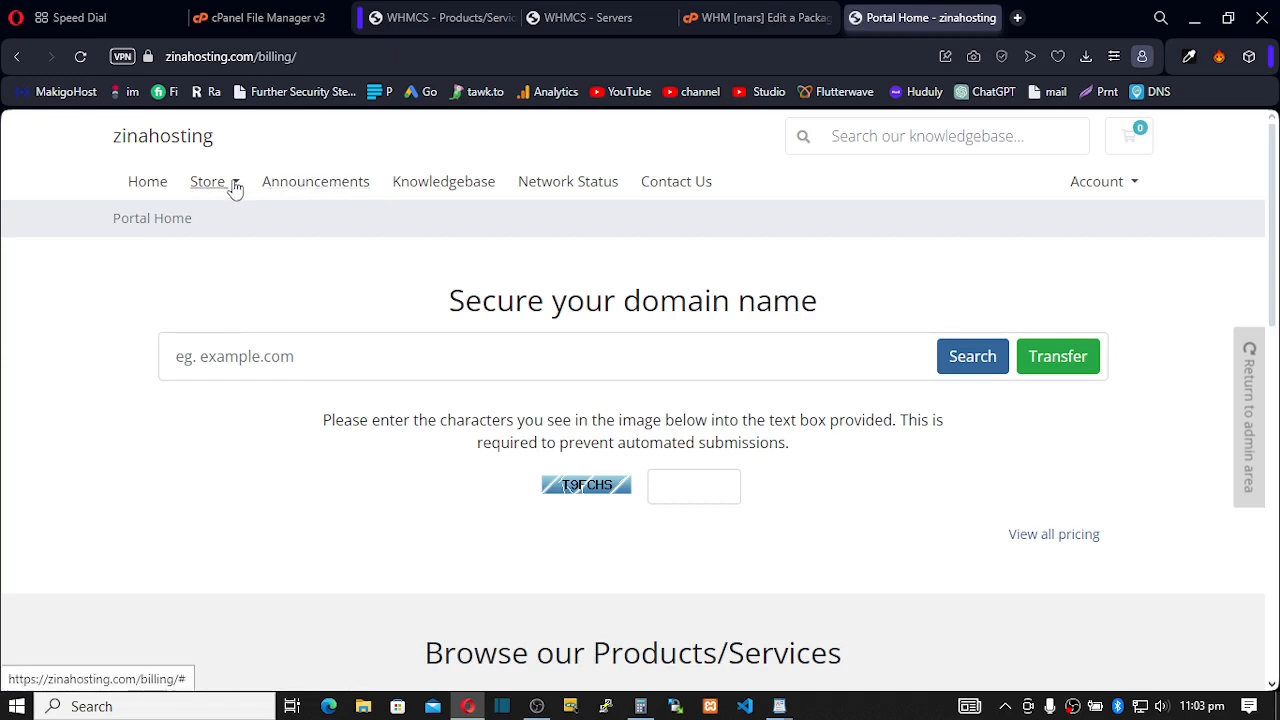
Step: Open the store's Shared Hosting category and review how the hosting packages, features and prices are listed
{"action": "left_click", "coordinate": [234, 188]}
{"action": "left_click", "coordinate": [250, 260]}
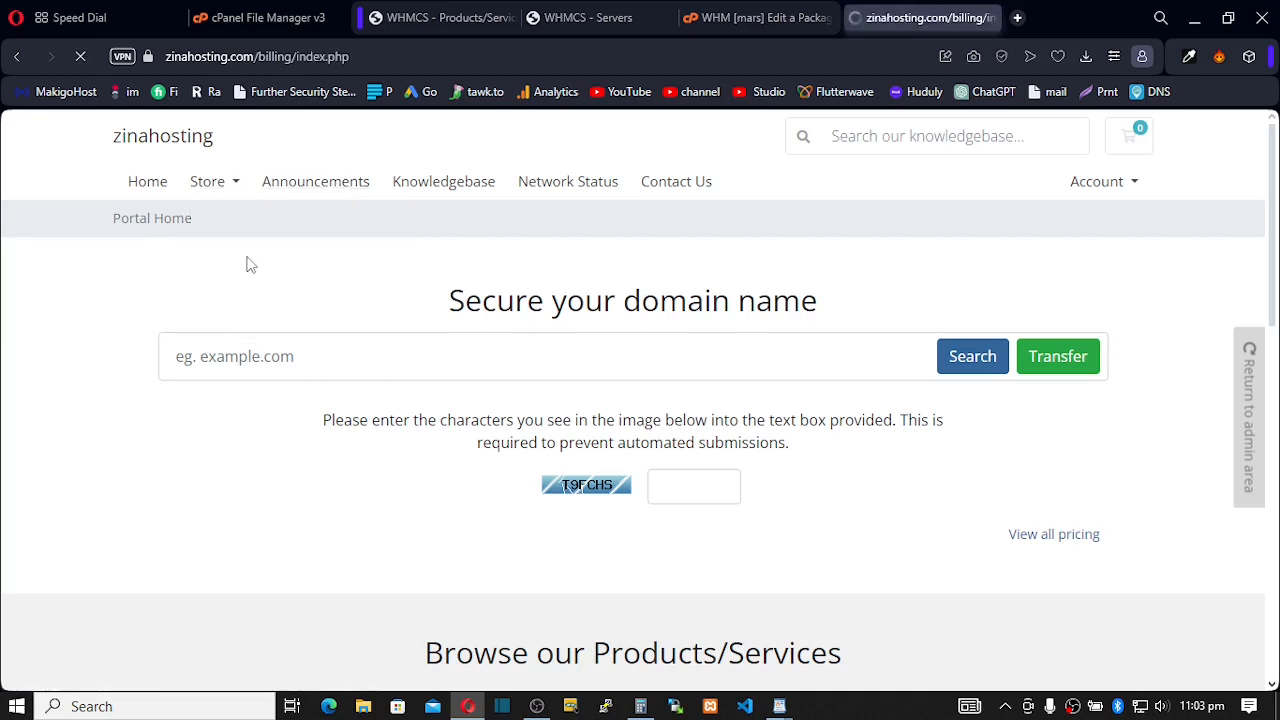
{"action": "scroll", "coordinate": [505, 316], "scroll_direction": "down", "scroll_amount": 6}
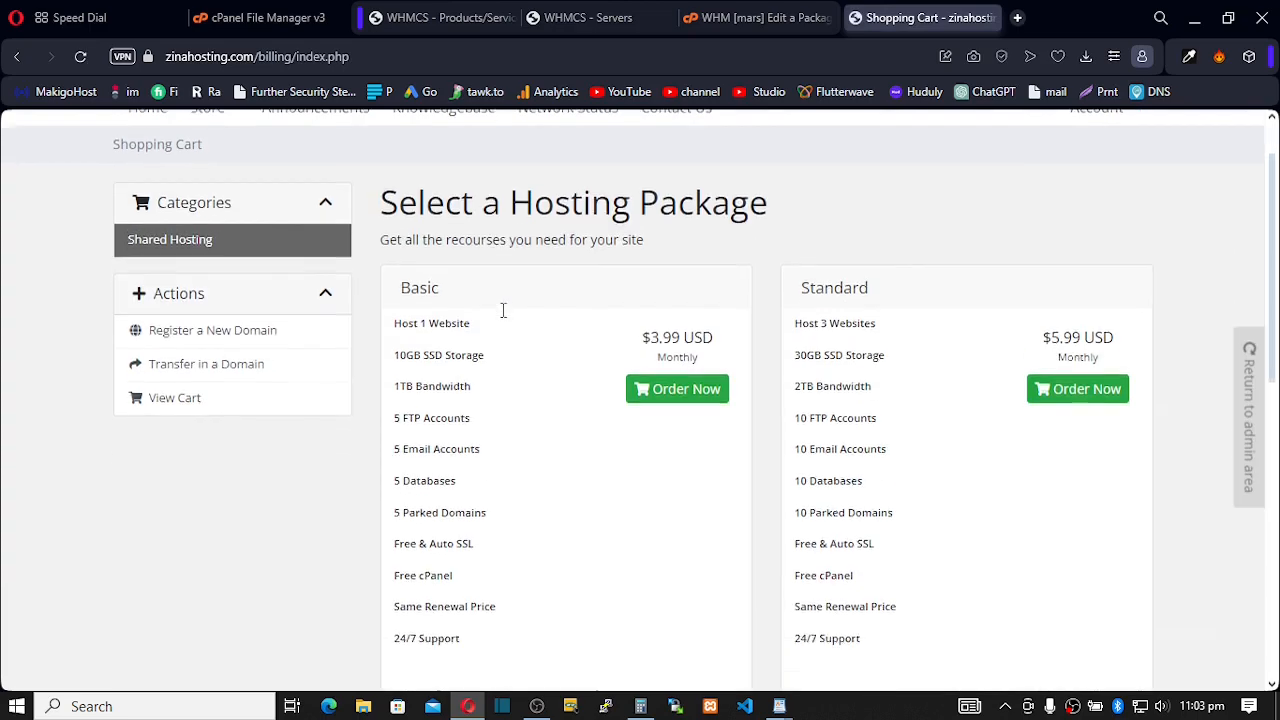
{"action": "scroll", "coordinate": [505, 316], "scroll_direction": "up", "scroll_amount": 6}
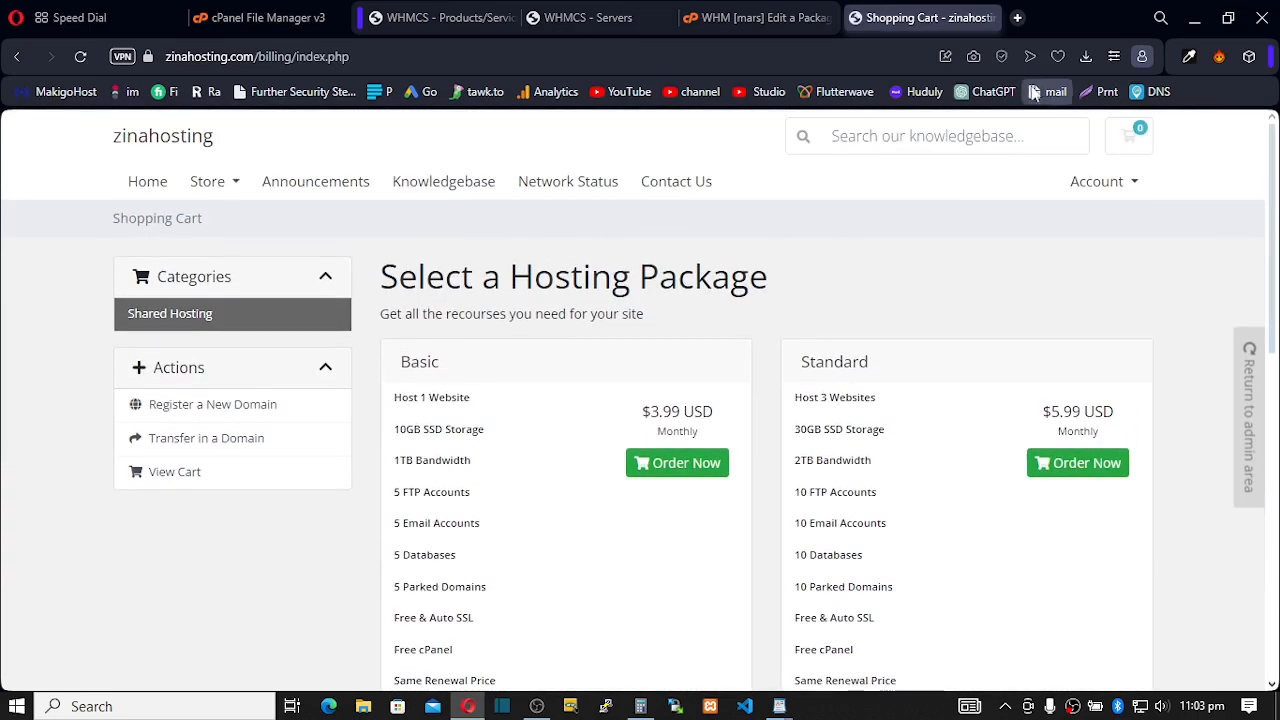
Step: Open the MakigoHost website separately and examine the offerings under its Hosting Services and Domain Names navigation
{"action": "left_click", "coordinate": [1017, 17]}
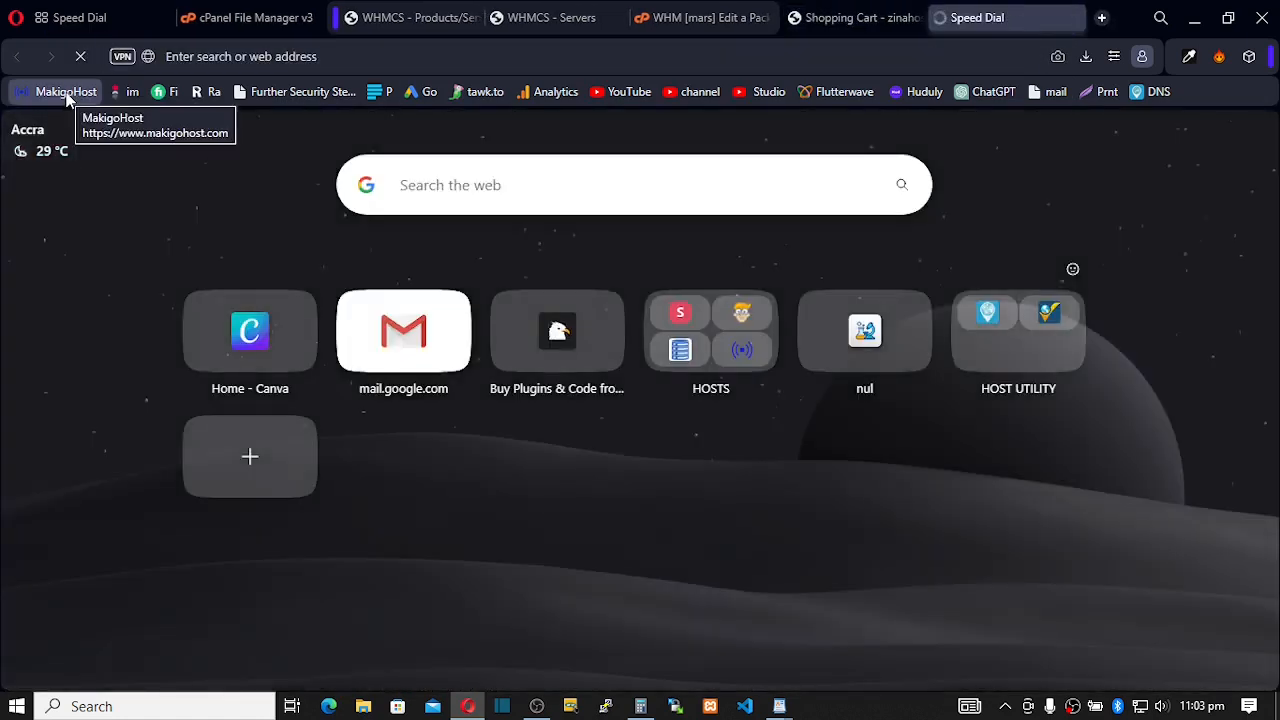
{"action": "left_click", "coordinate": [70, 100]}
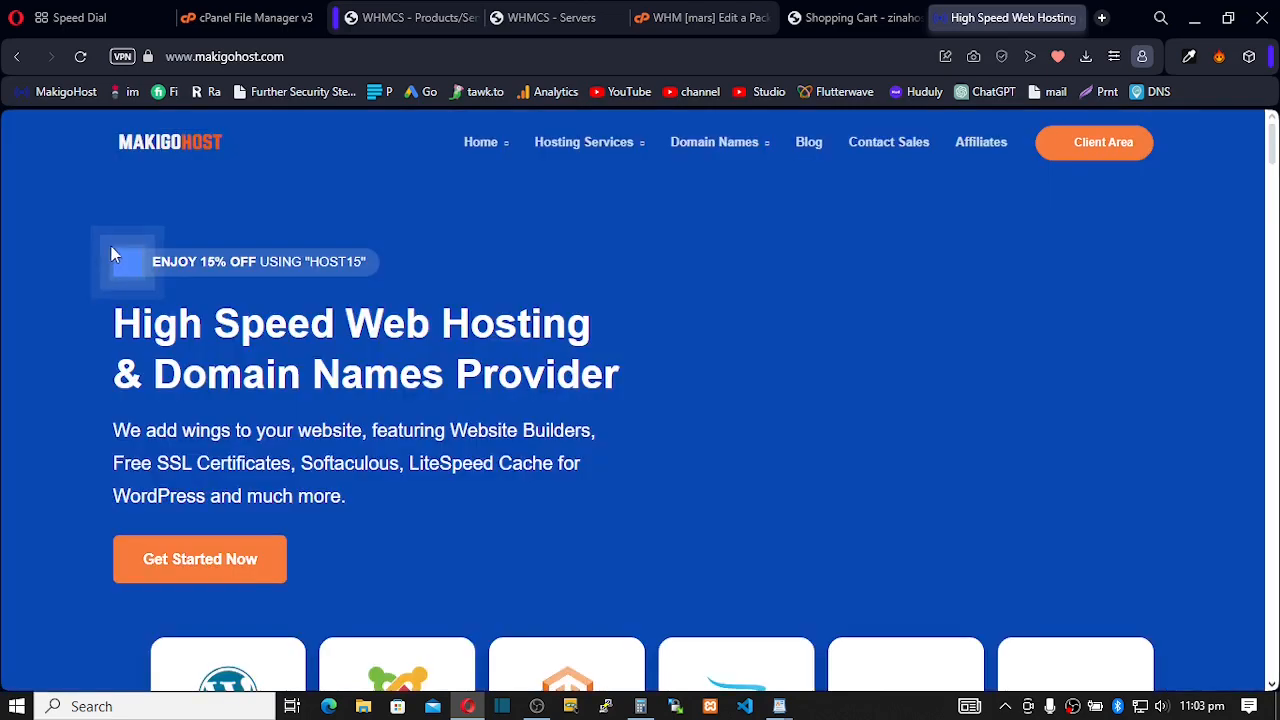
{"action": "mouse_move", "coordinate": [600, 145]}
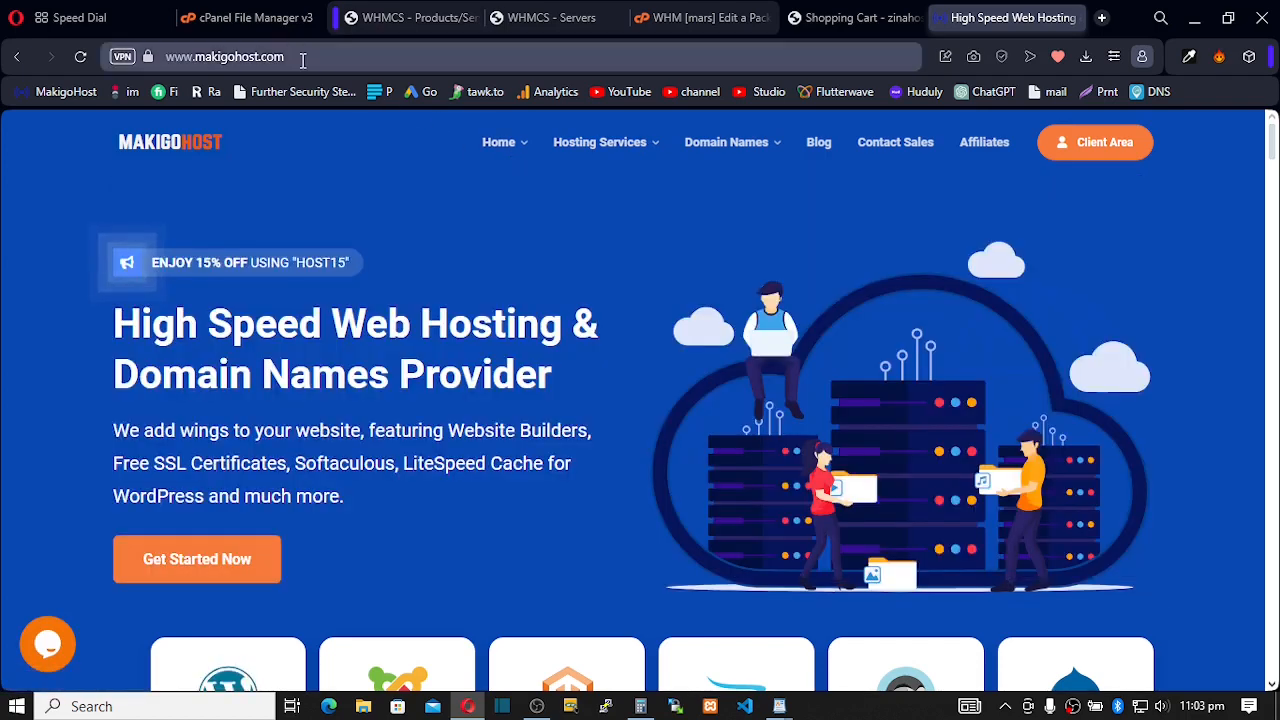
{"action": "left_click", "coordinate": [303, 58]}
{"action": "left_click", "coordinate": [311, 58]}
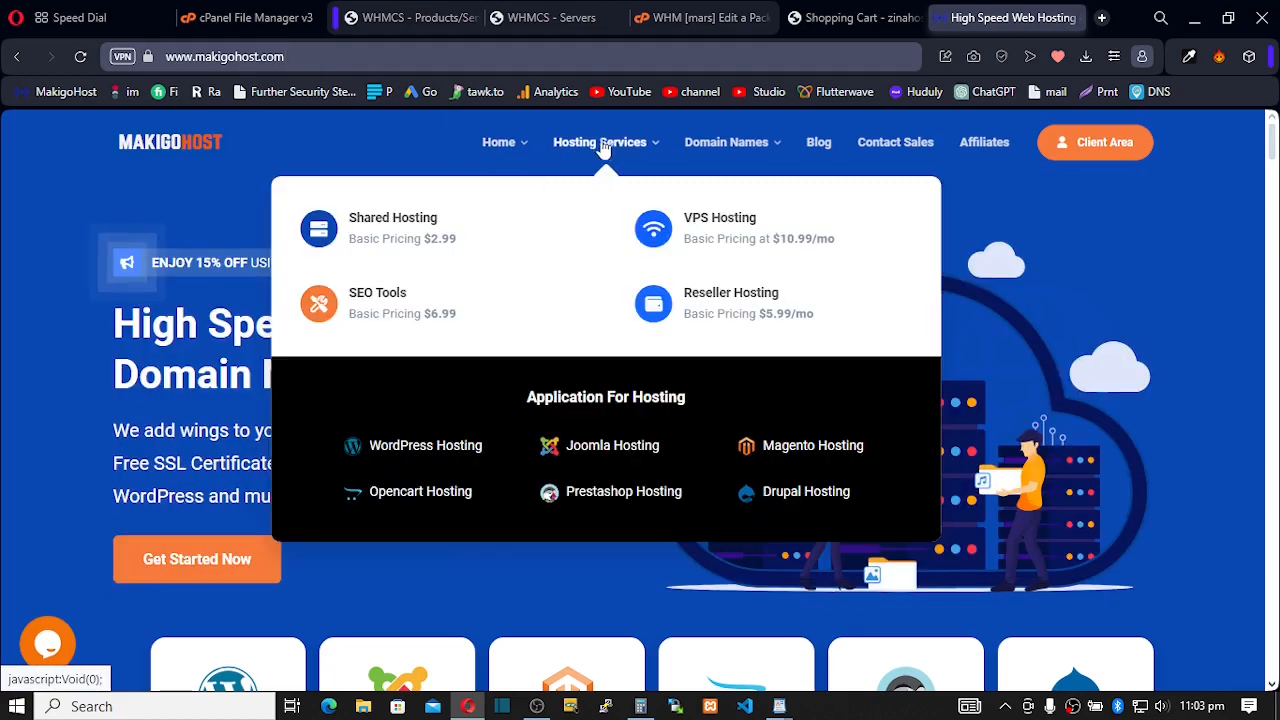
{"action": "mouse_move", "coordinate": [724, 146]}
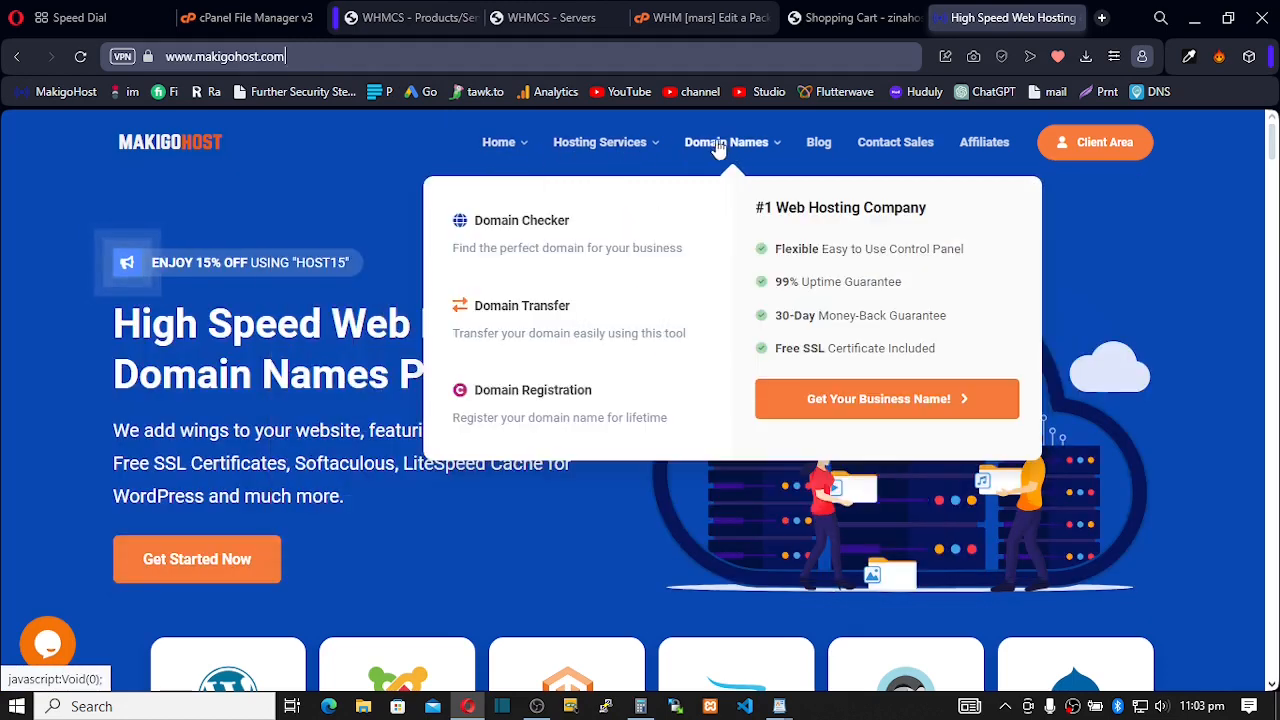
Step: Open the MakigoHost client store through its Domain Checker and examine how its Shared Hosting plans are listed
{"action": "left_click", "coordinate": [523, 225]}
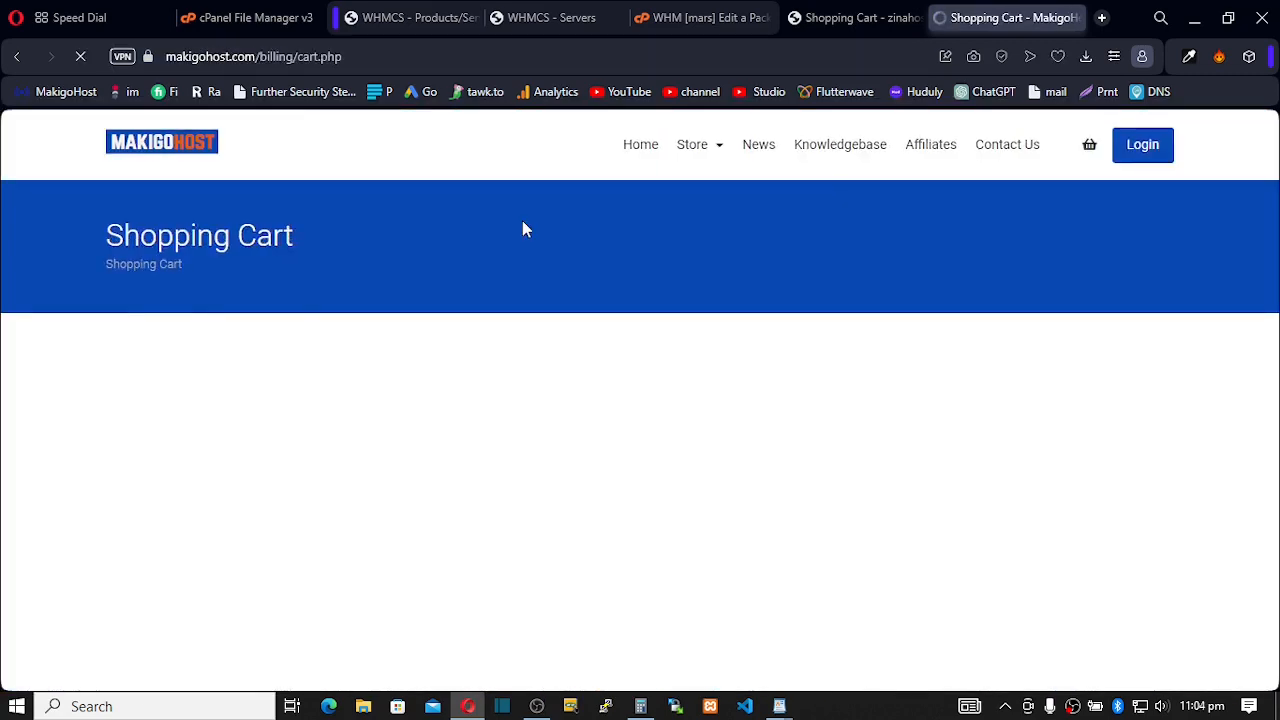
{"action": "left_click", "coordinate": [718, 150]}
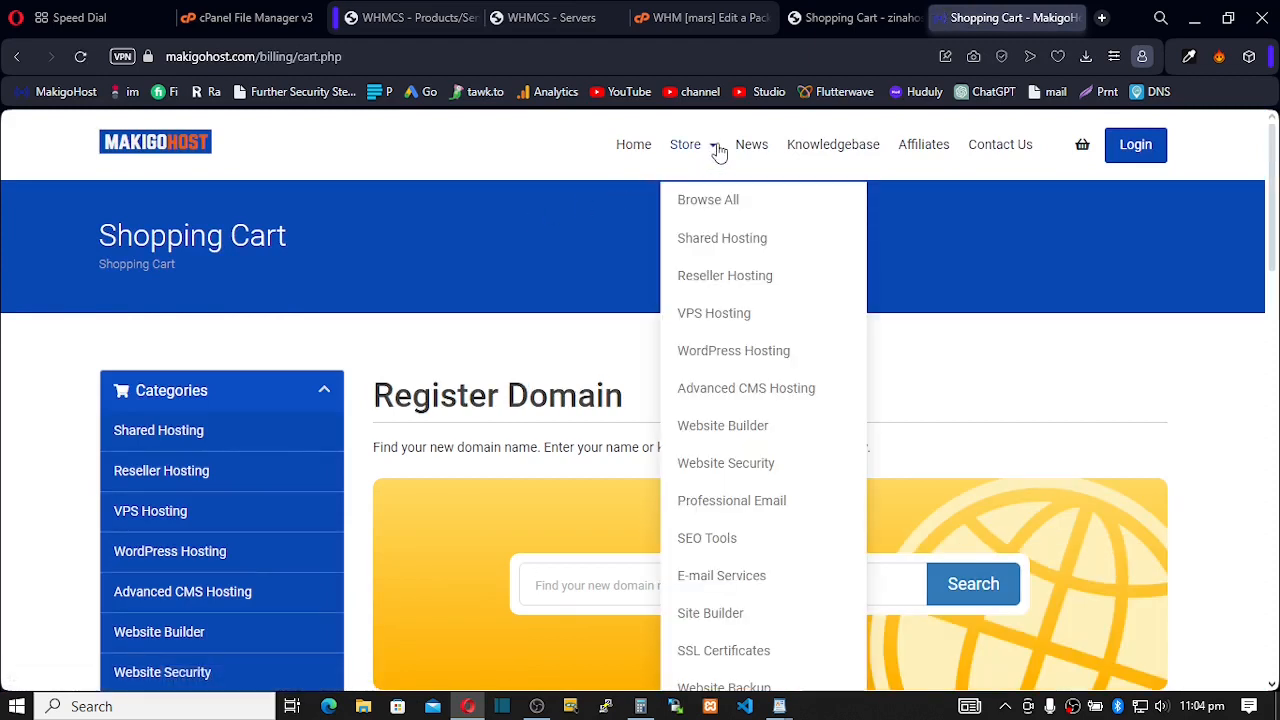
{"action": "left_click", "coordinate": [715, 245]}
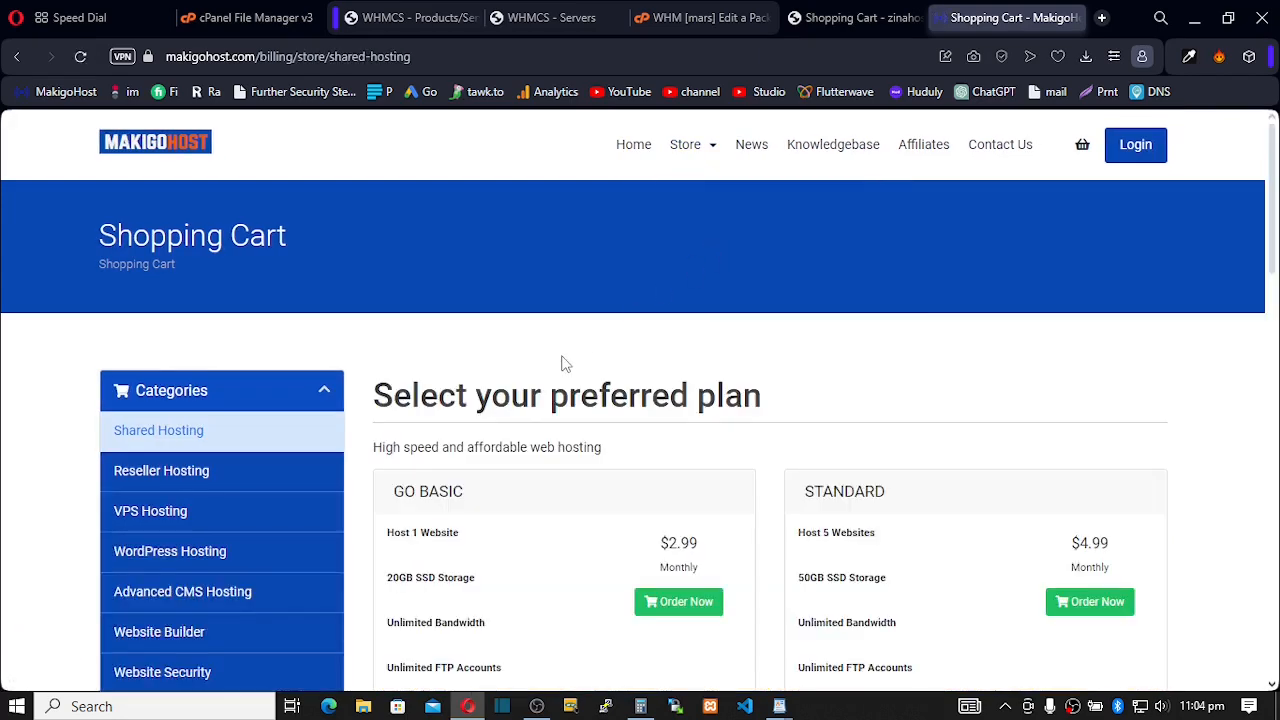
{"action": "scroll", "coordinate": [563, 364], "scroll_direction": "down", "scroll_amount": 3}
{"action": "scroll", "coordinate": [563, 364], "scroll_direction": "down", "scroll_amount": 6}
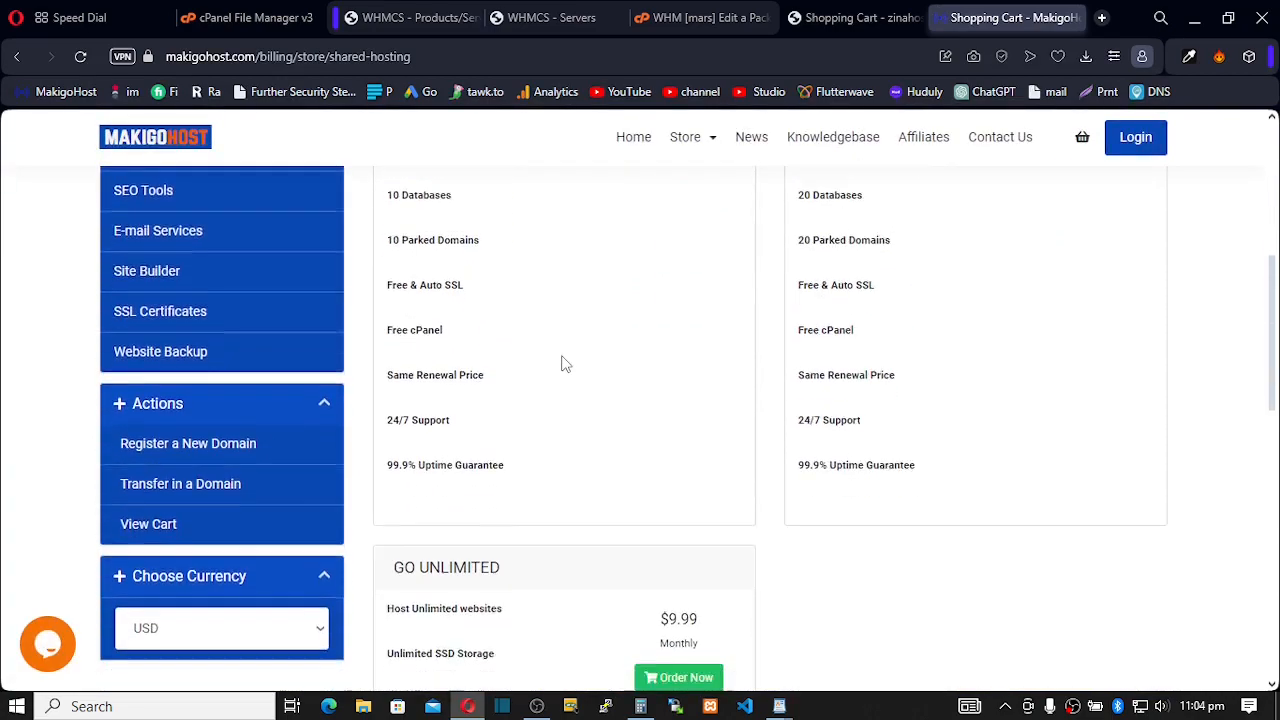
{"action": "scroll", "coordinate": [563, 364], "scroll_direction": "down", "scroll_amount": 6}
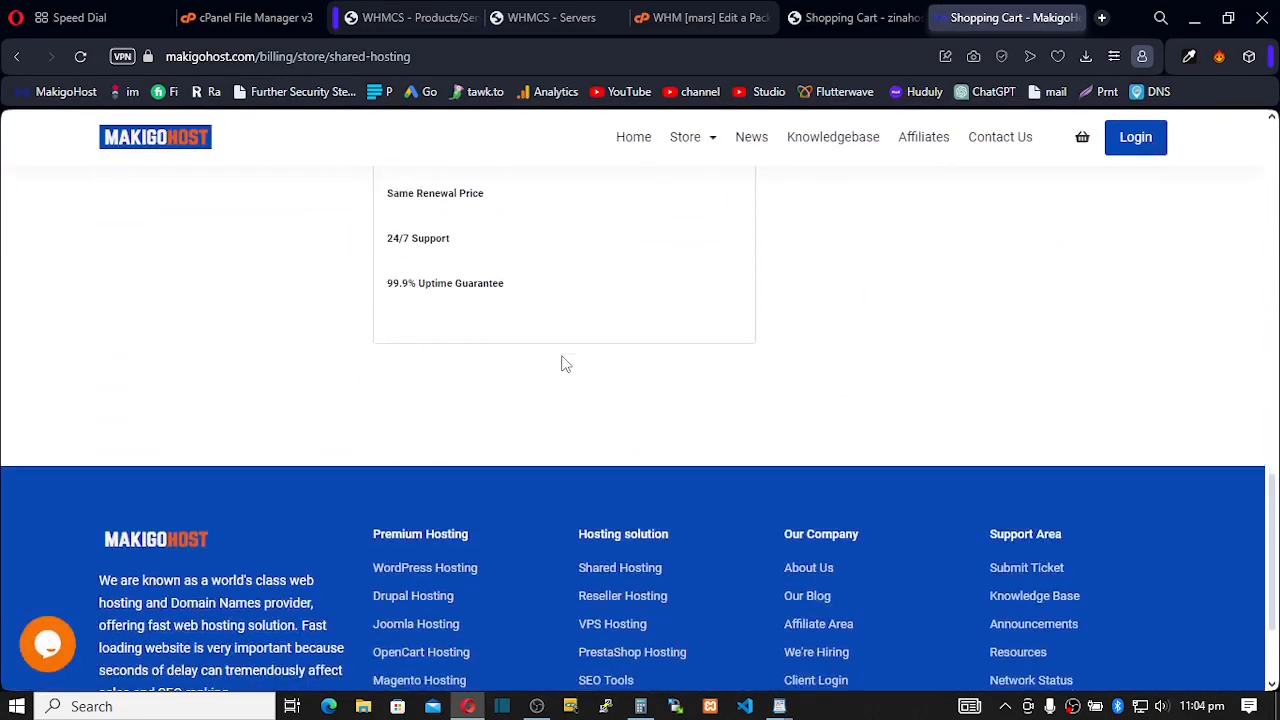
{"action": "scroll", "coordinate": [563, 364], "scroll_direction": "up", "scroll_amount": 4}
{"action": "scroll", "coordinate": [563, 364], "scroll_direction": "up", "scroll_amount": 10}
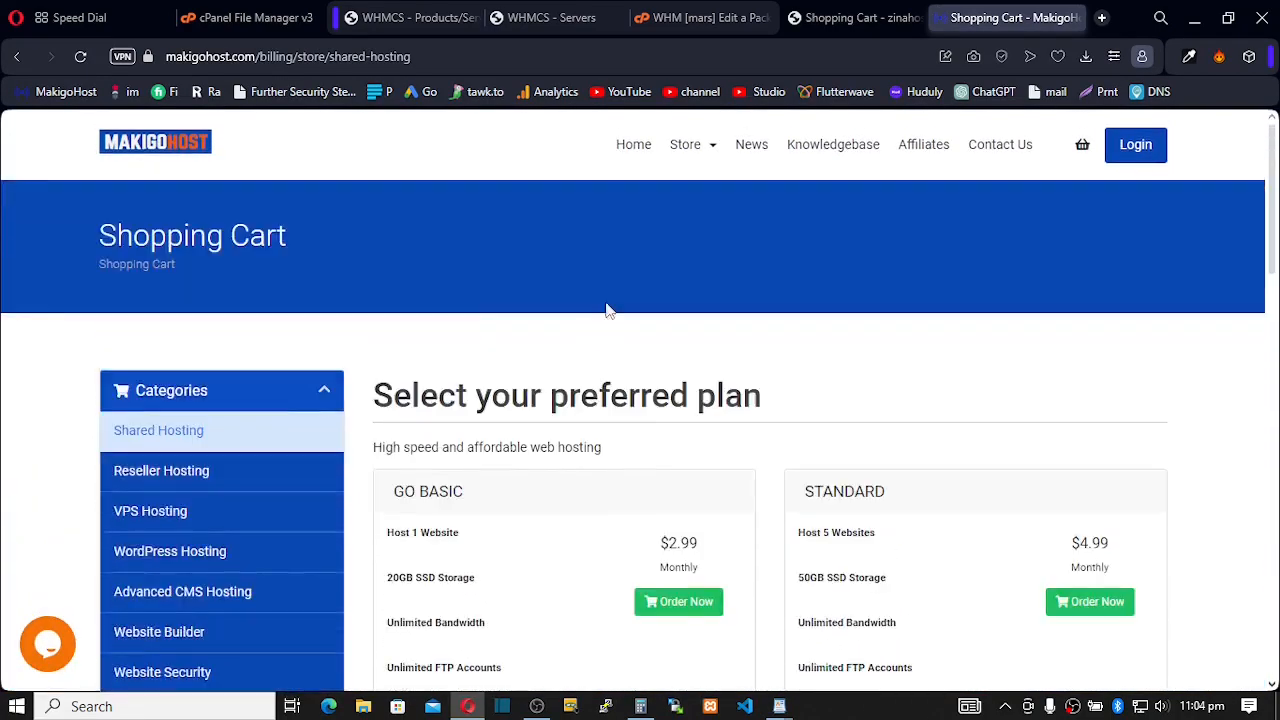
Step: Compare with the Shared Hosting packages in the zinahosting store and close the MakigoHost page
{"action": "left_click", "coordinate": [846, 20]}
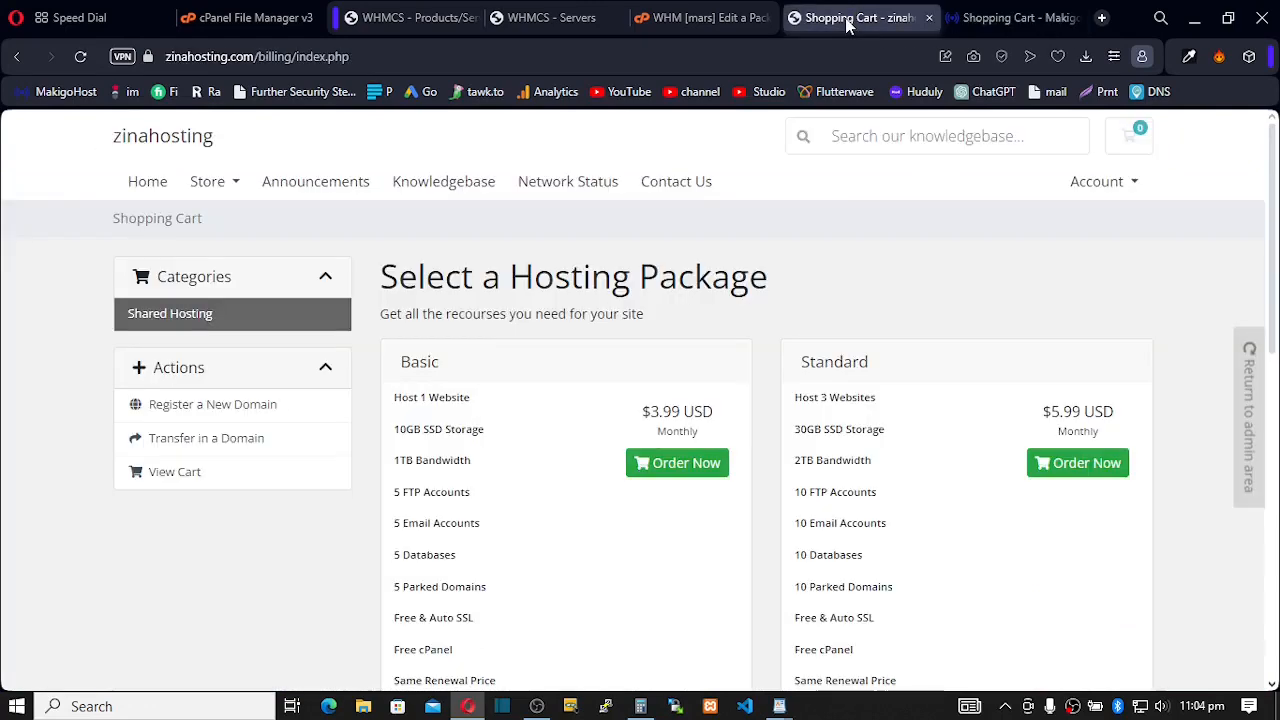
{"action": "scroll", "coordinate": [612, 358], "scroll_direction": "down", "scroll_amount": 3}
{"action": "scroll", "coordinate": [613, 362], "scroll_direction": "up", "scroll_amount": 3}
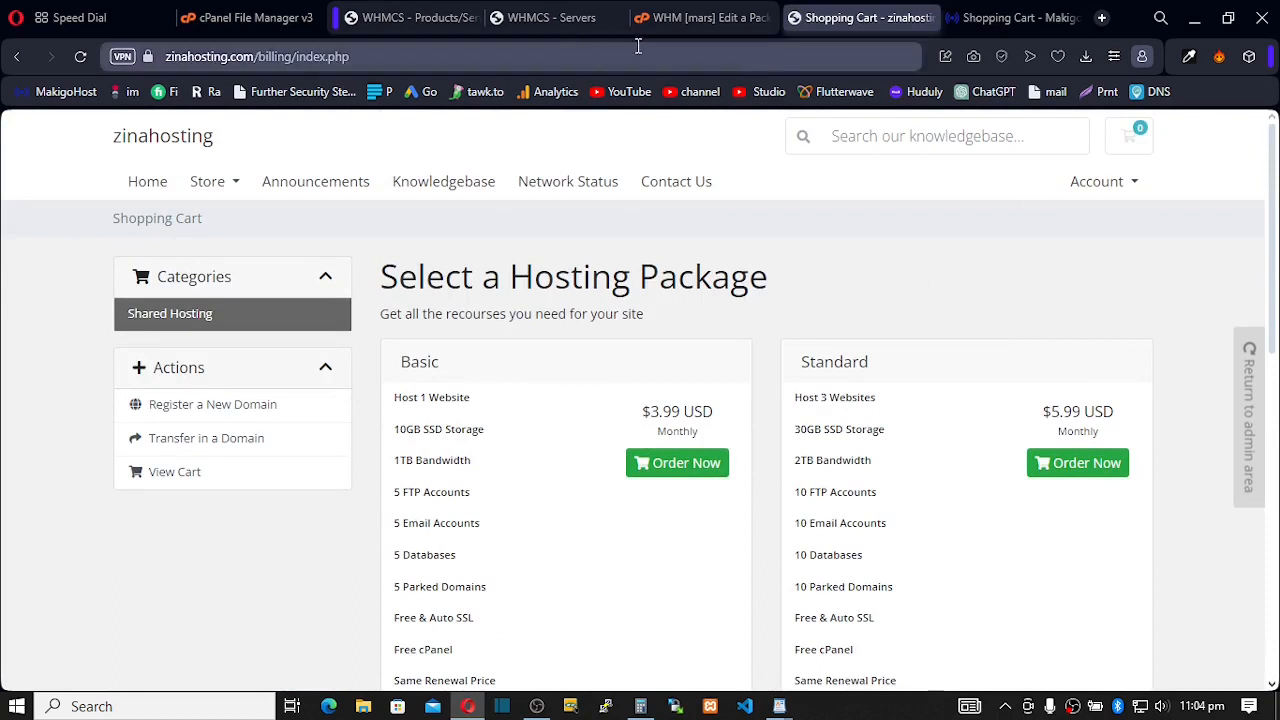
{"action": "left_click", "coordinate": [1075, 18]}
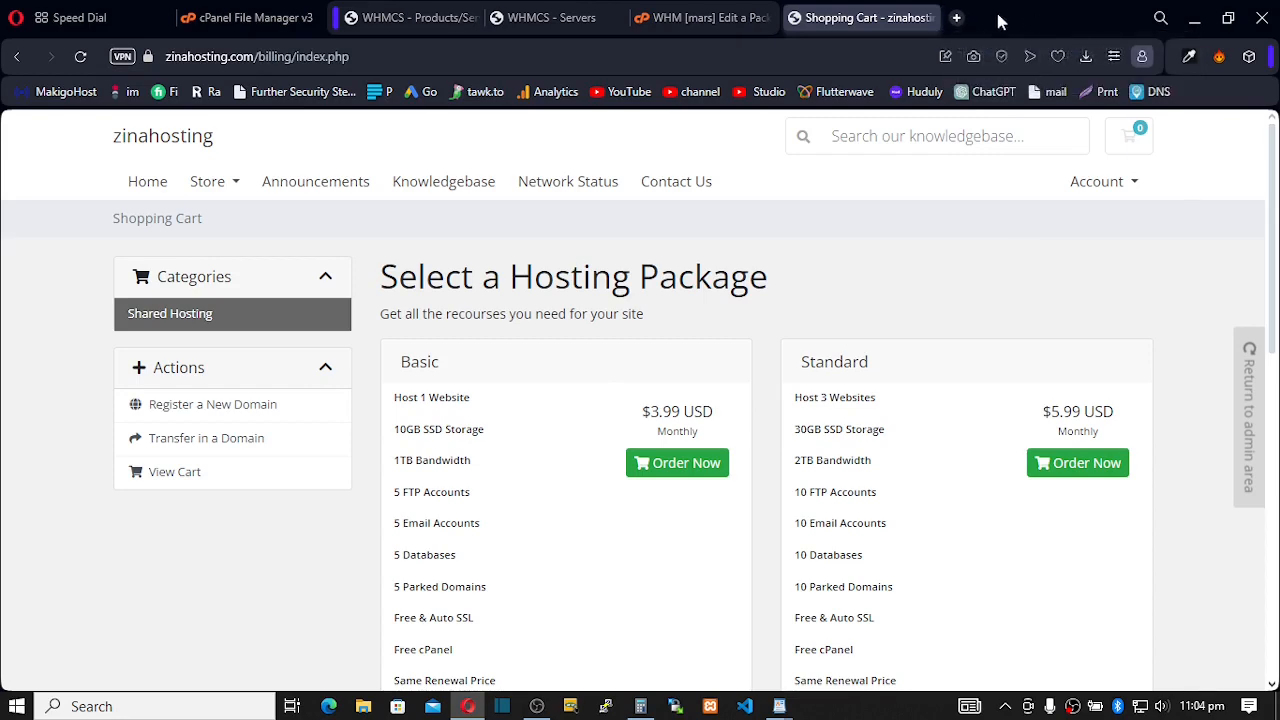
Step: Open the zinahosting.com website separately and view the Buy Now links under its Basic, Standard and Ultimate plans
{"action": "left_click", "coordinate": [956, 18]}
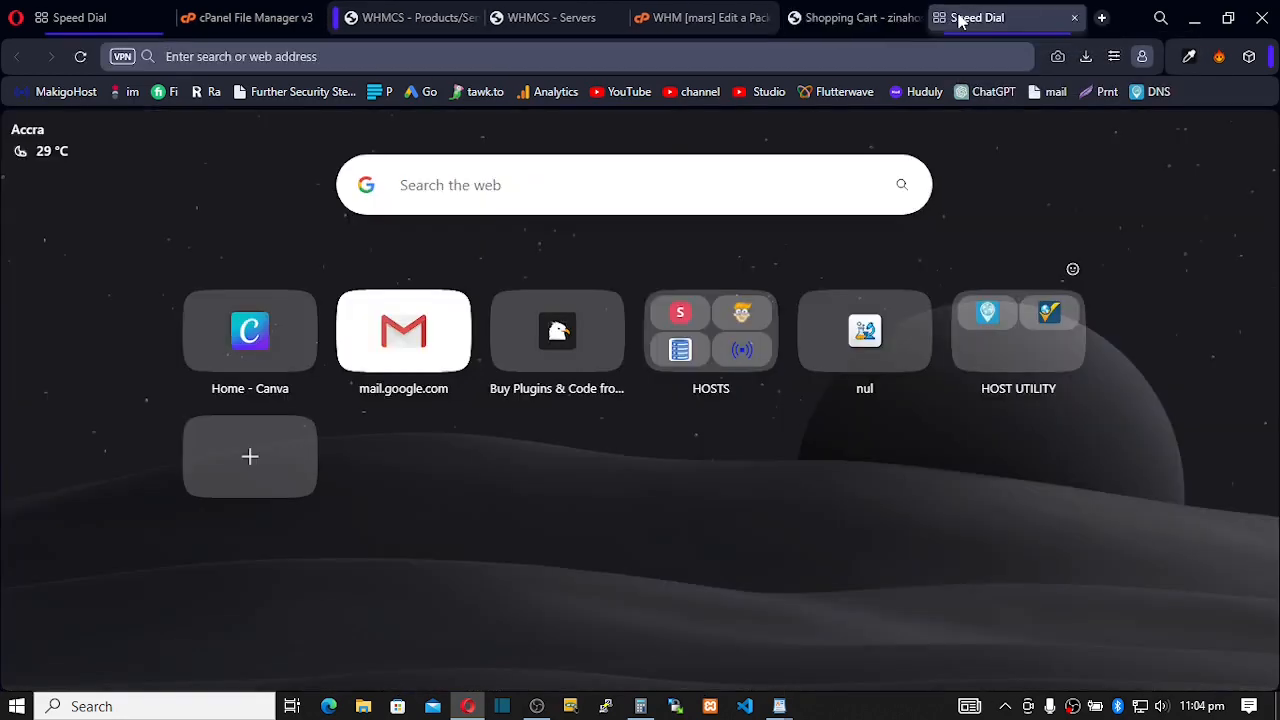
{"action": "type", "text": "zin"}
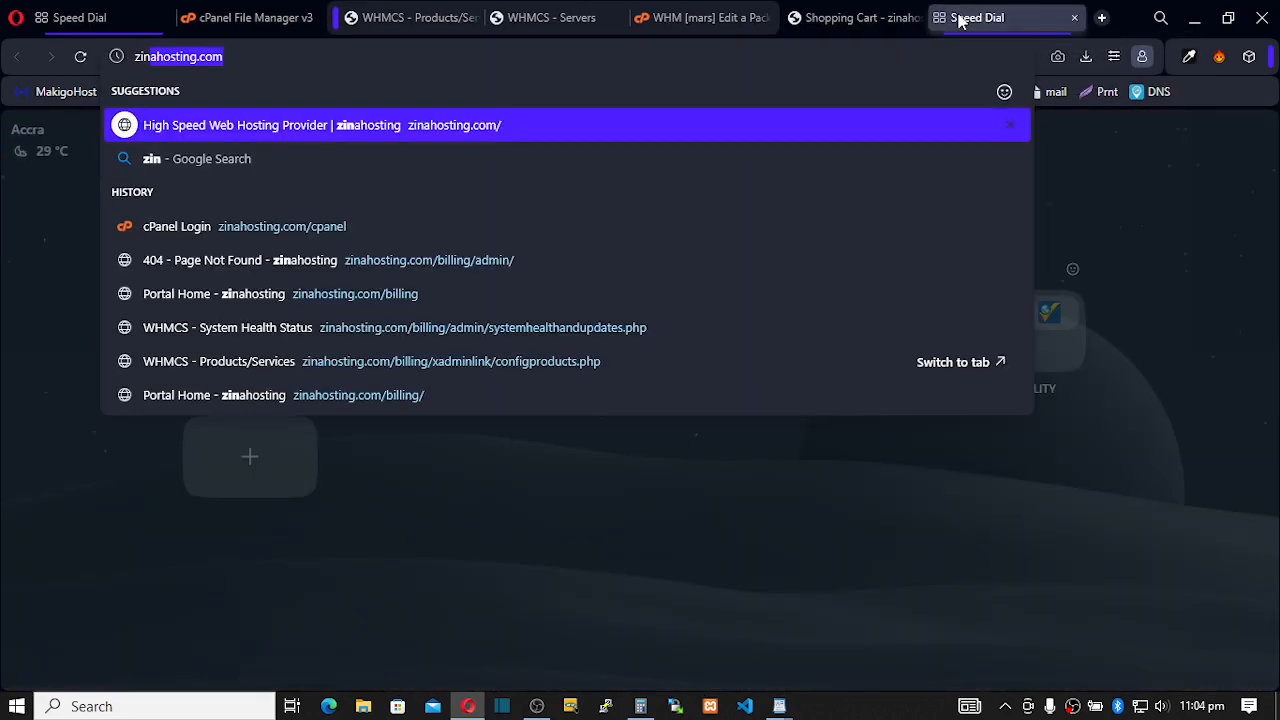
{"action": "key", "text": "Return"}
{"action": "scroll", "coordinate": [410, 471], "scroll_direction": "down", "scroll_amount": 5}
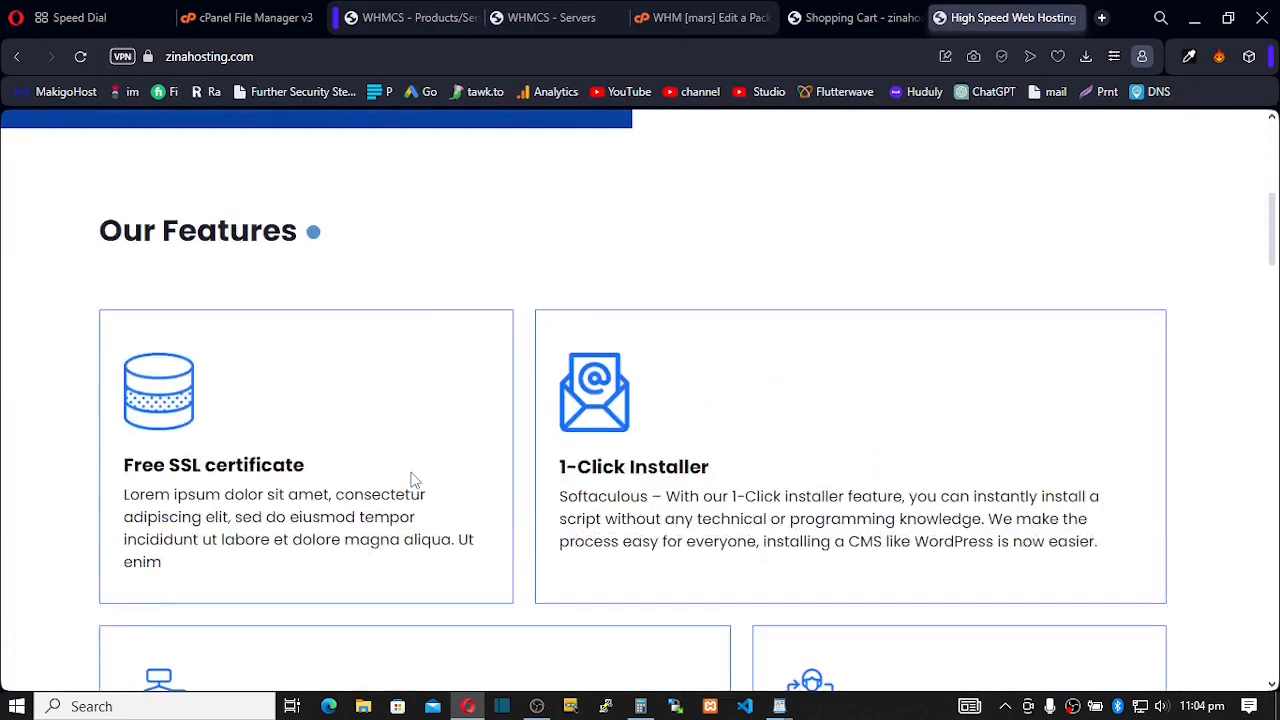
{"action": "scroll", "coordinate": [411, 474], "scroll_direction": "down", "scroll_amount": 15}
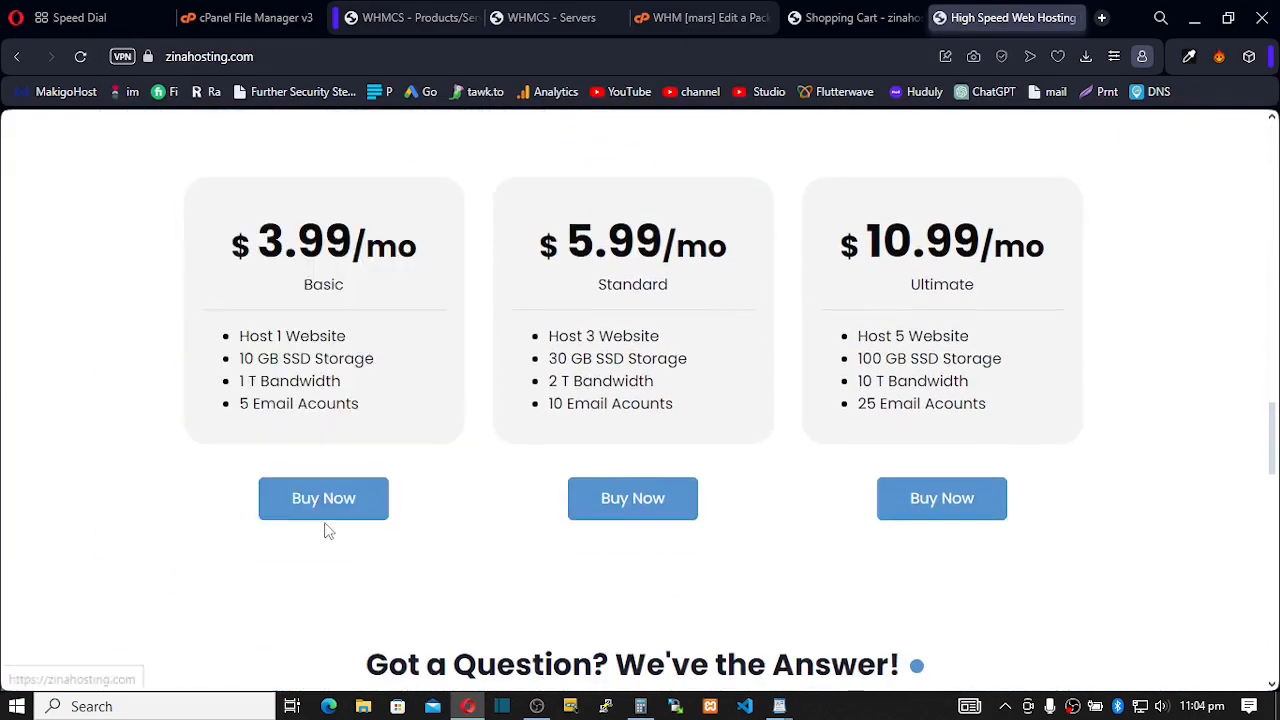
Step: Copy the Basic package's Order Now link address from the store, check the page it opens and return to the package list
{"action": "left_click", "coordinate": [851, 18]}
{"action": "right_click", "coordinate": [676, 468]}
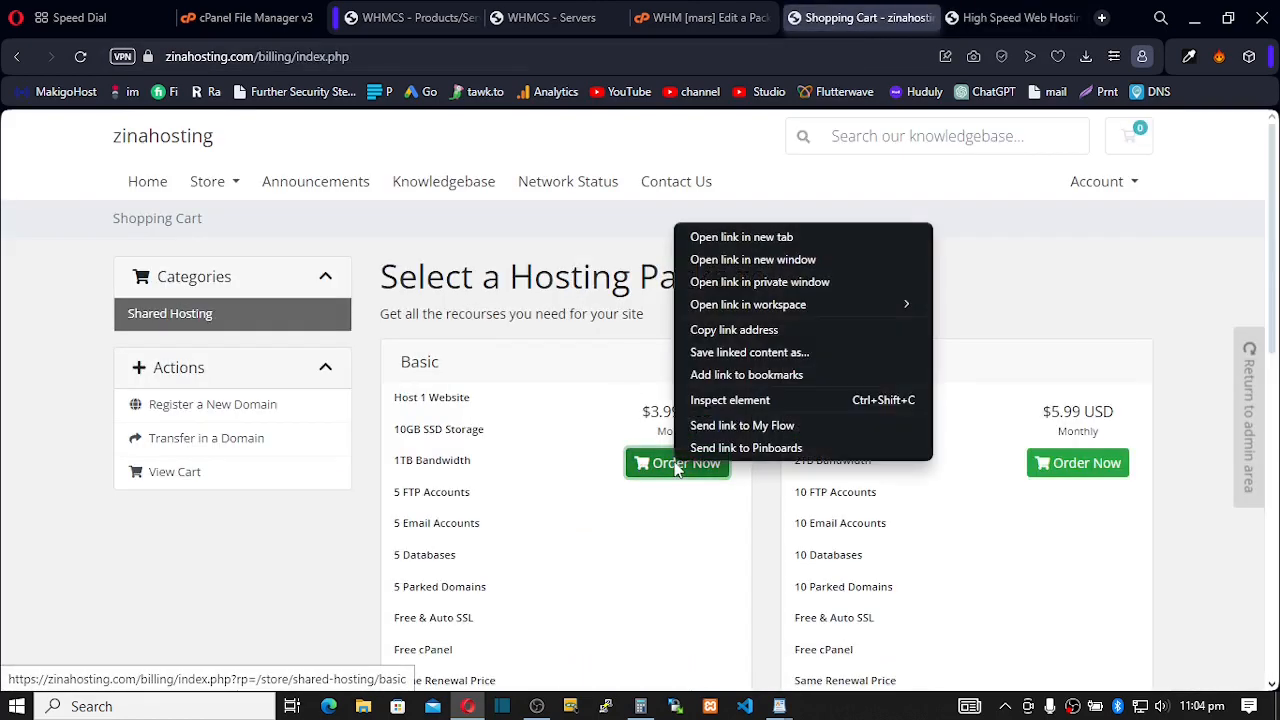
{"action": "left_click", "coordinate": [718, 332]}
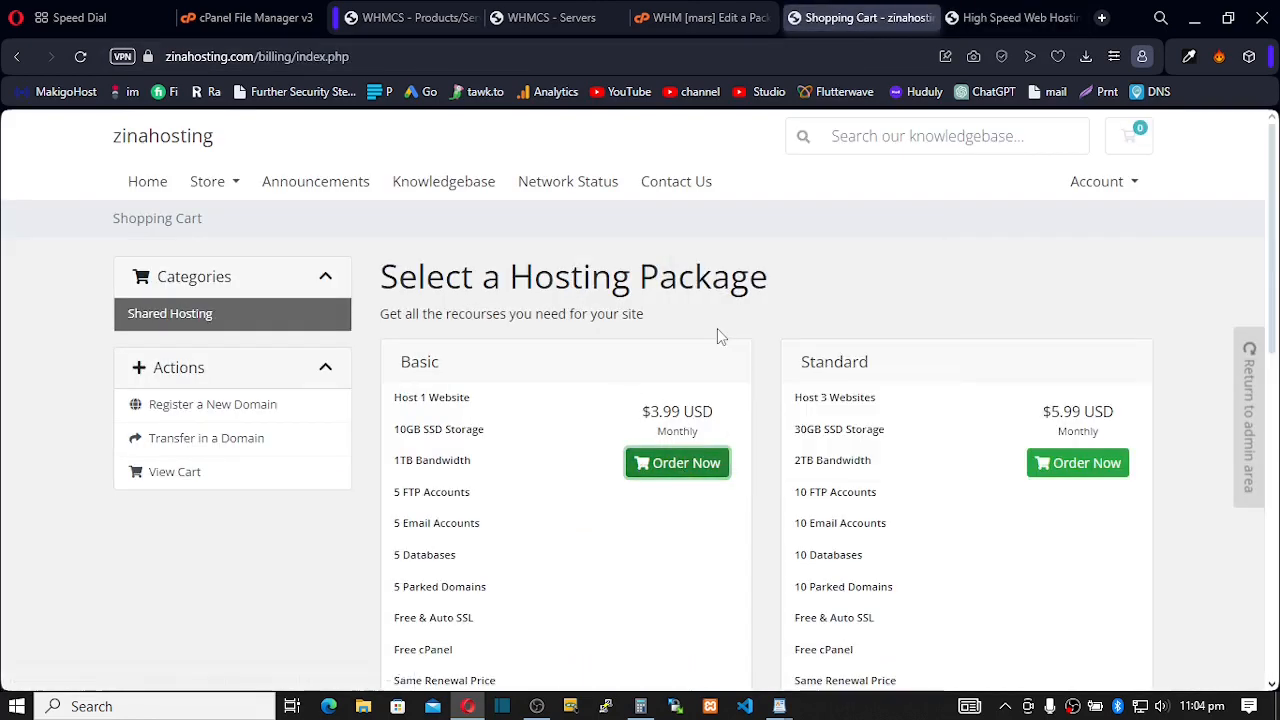
{"action": "right_click", "coordinate": [675, 470]}
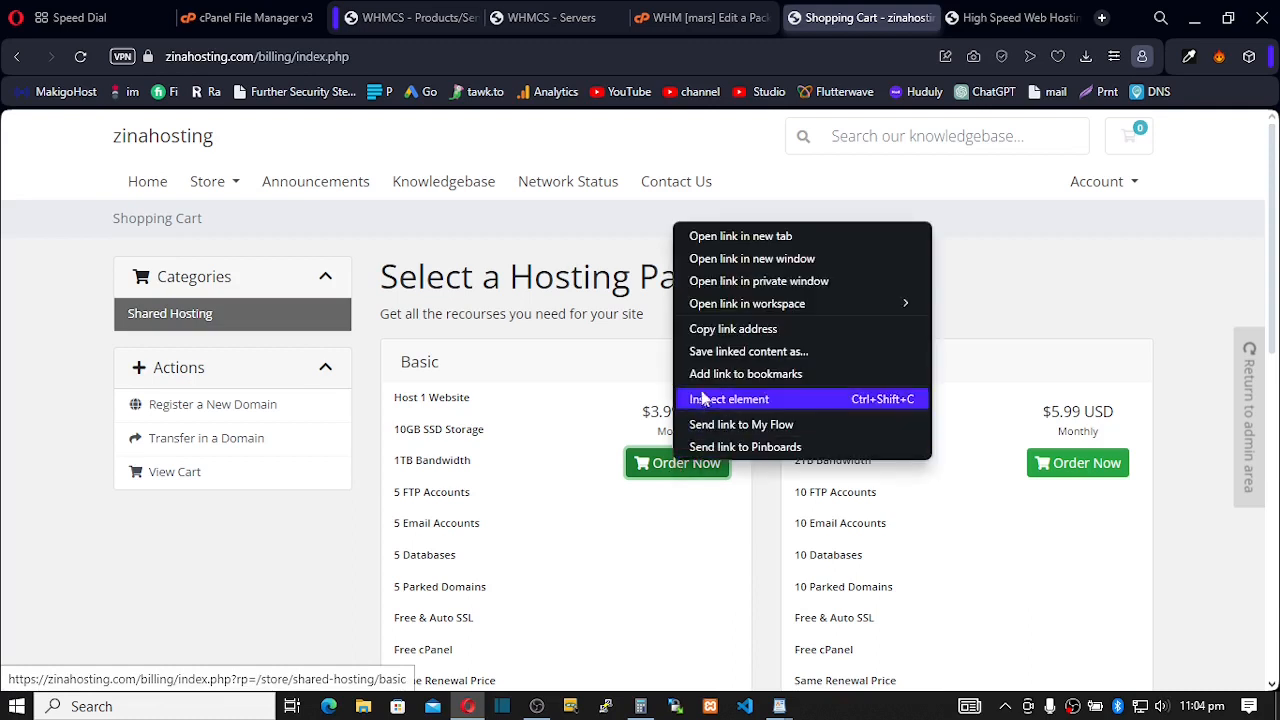
{"action": "left_click", "coordinate": [727, 328]}
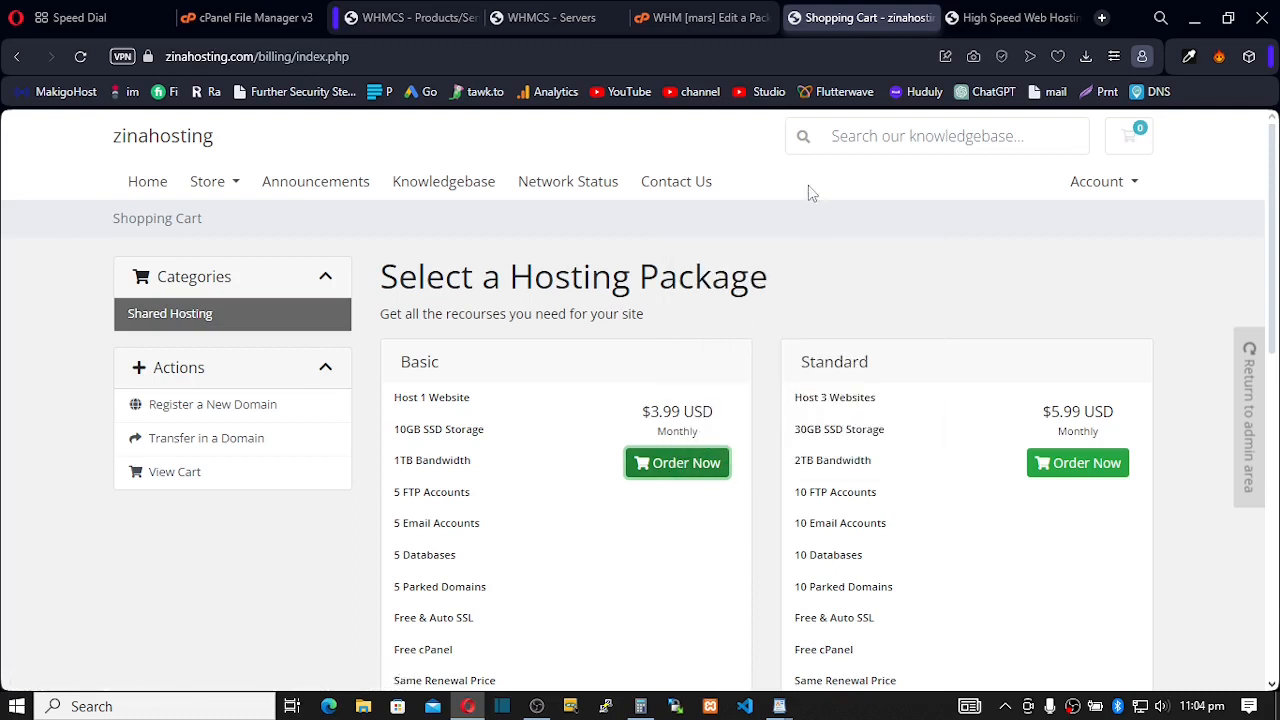
{"action": "left_click", "coordinate": [672, 468]}
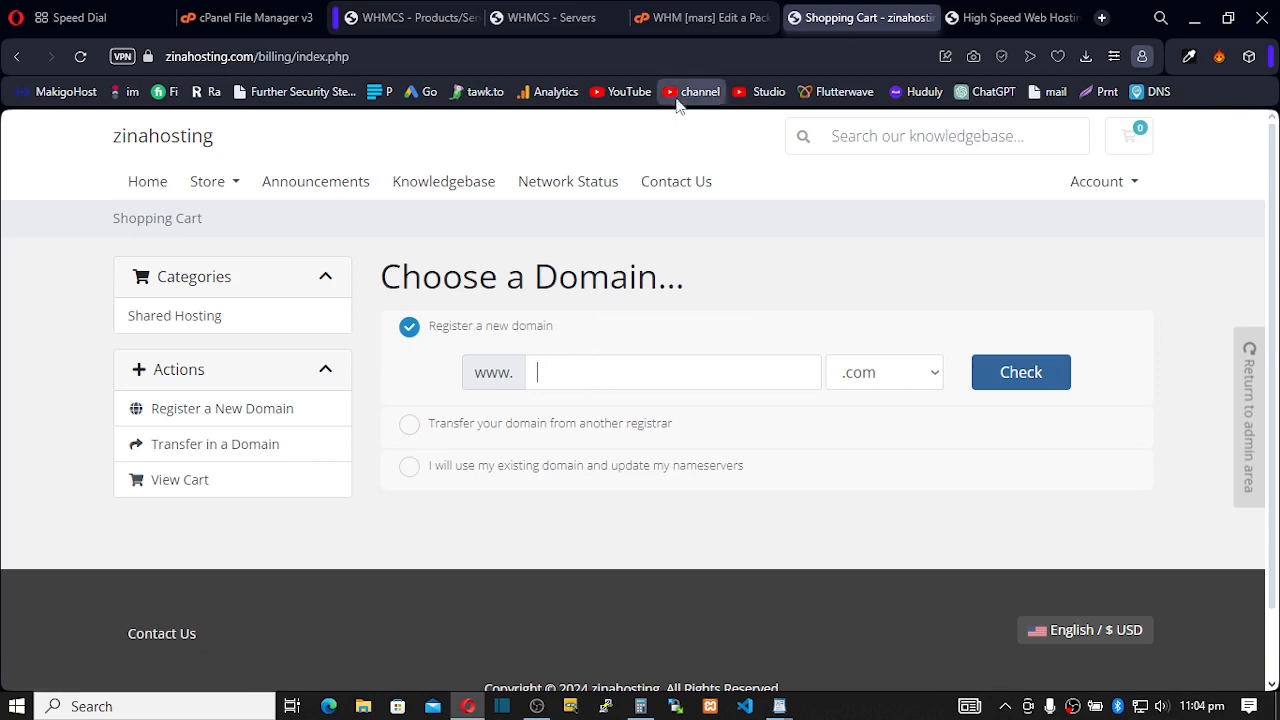
{"action": "left_click", "coordinate": [18, 60]}
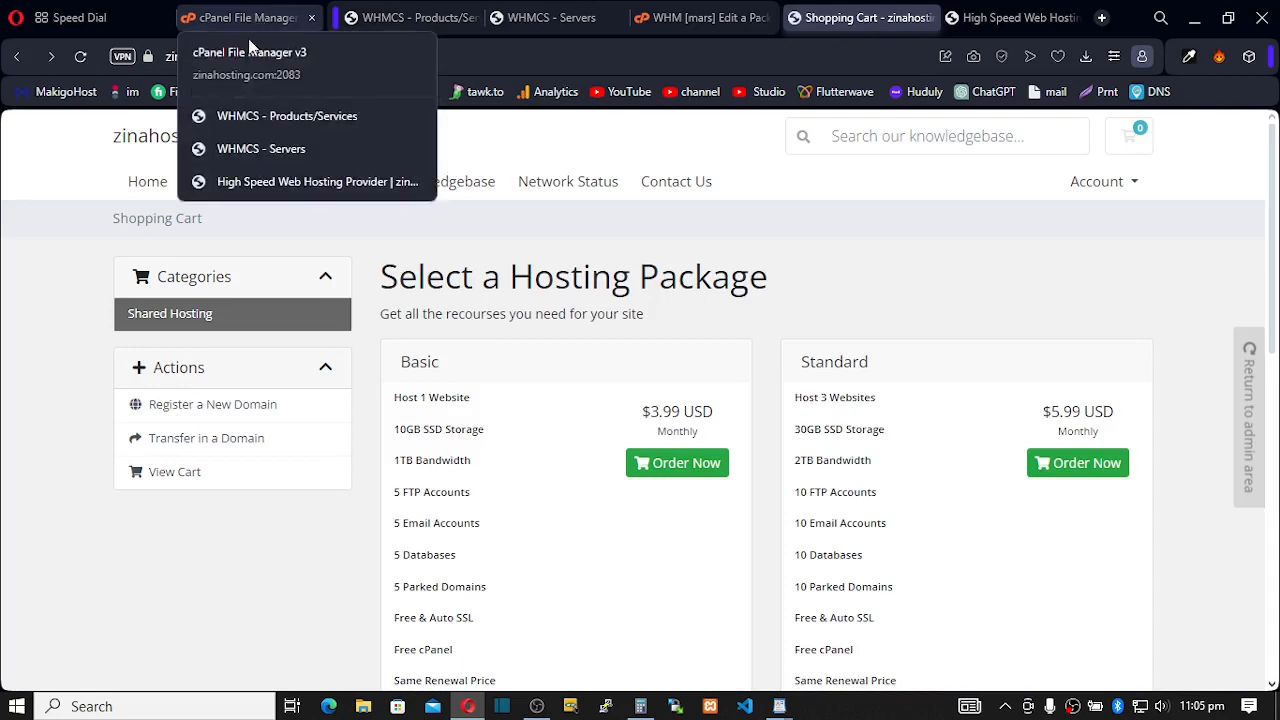
Step: Open index.html from the public_html folder for editing in cPanel File Manager
{"action": "left_click", "coordinate": [292, 22]}
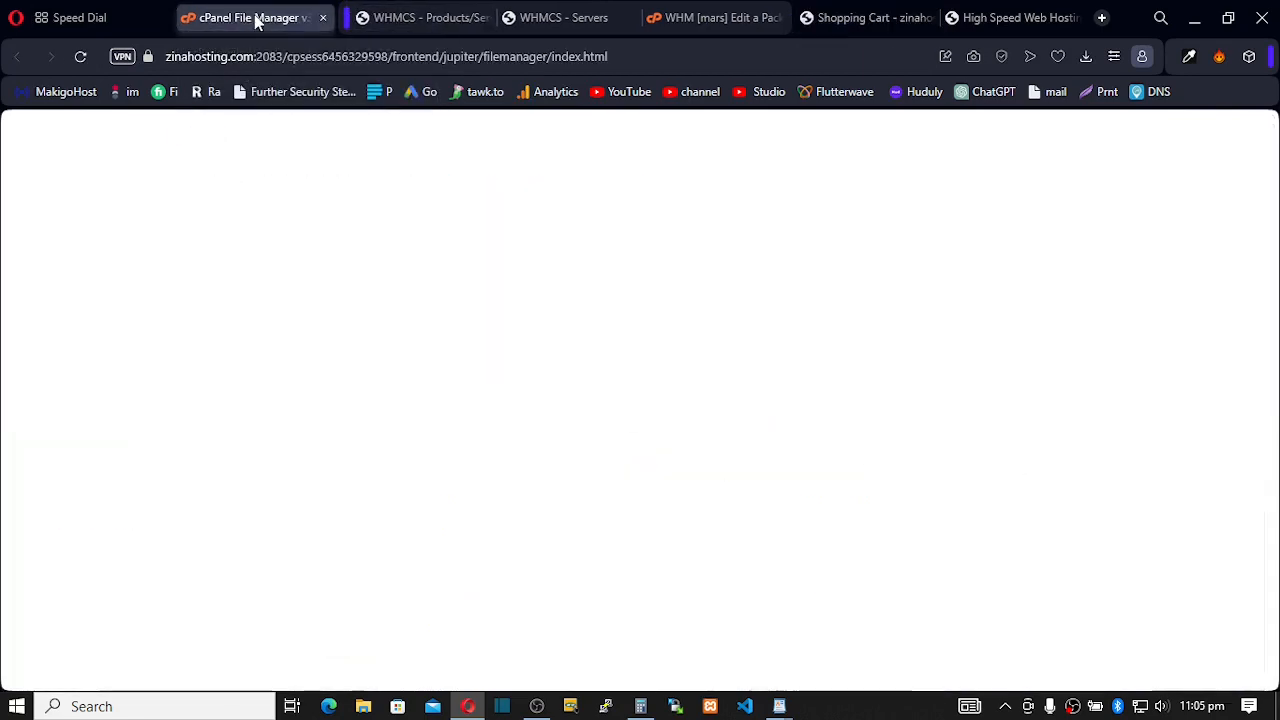
{"action": "left_click", "coordinate": [350, 490]}
{"action": "double_click", "coordinate": [350, 490]}
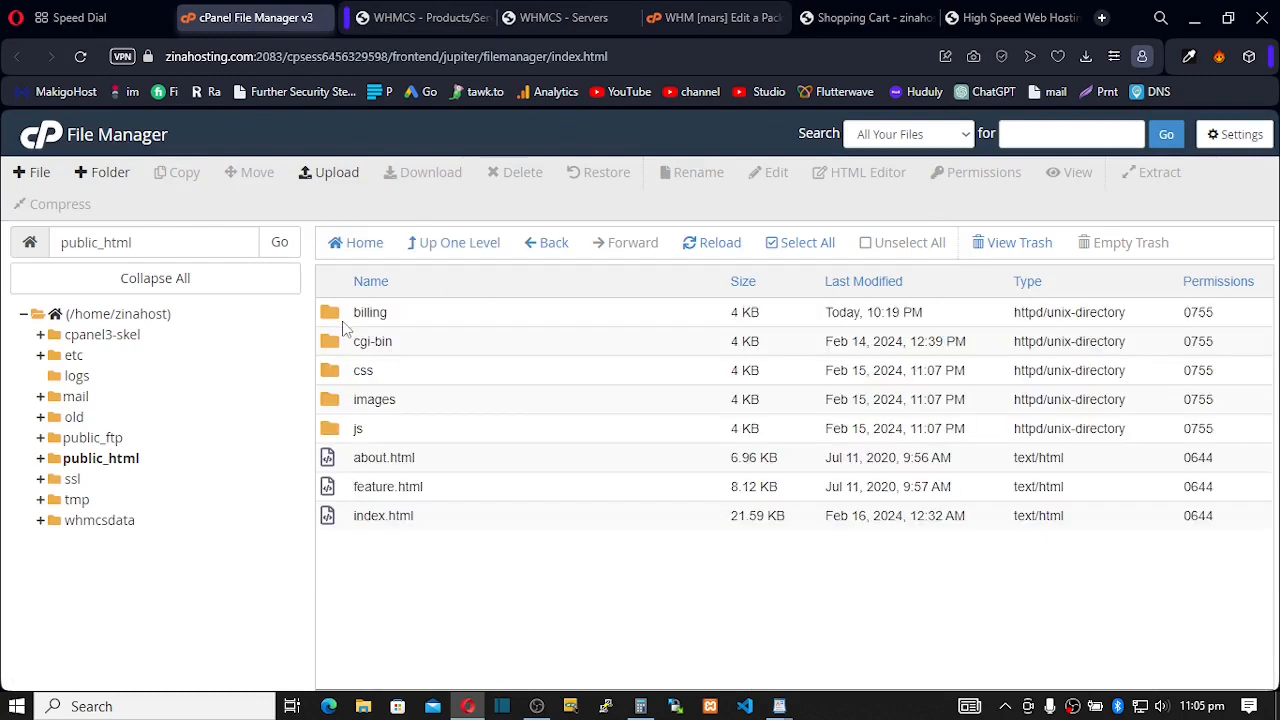
{"action": "left_click", "coordinate": [340, 525]}
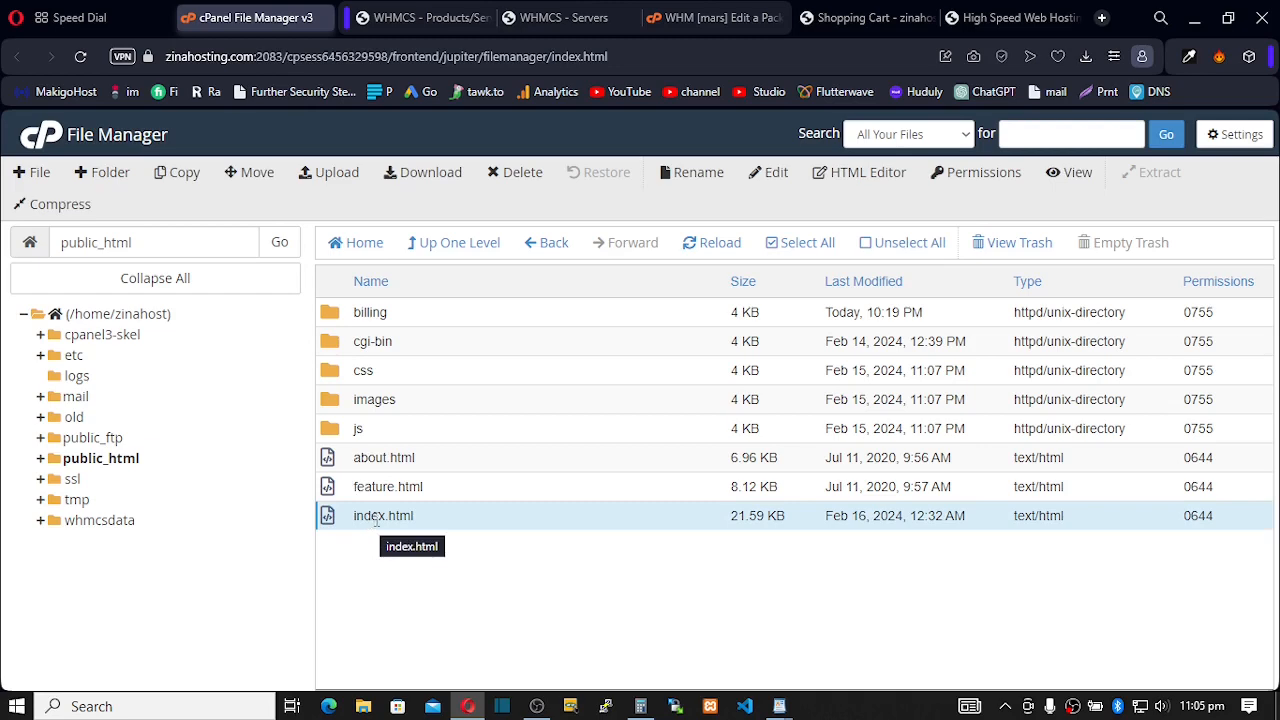
{"action": "left_click", "coordinate": [772, 174]}
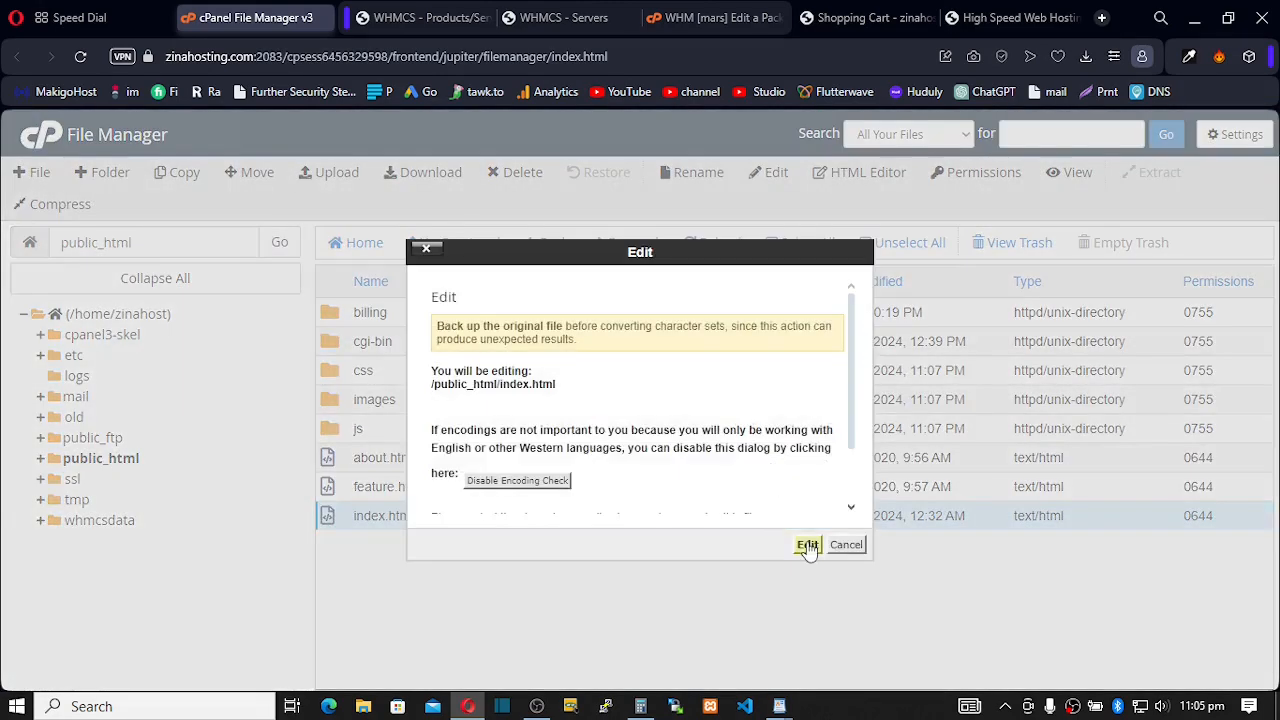
{"action": "left_click", "coordinate": [809, 544]}
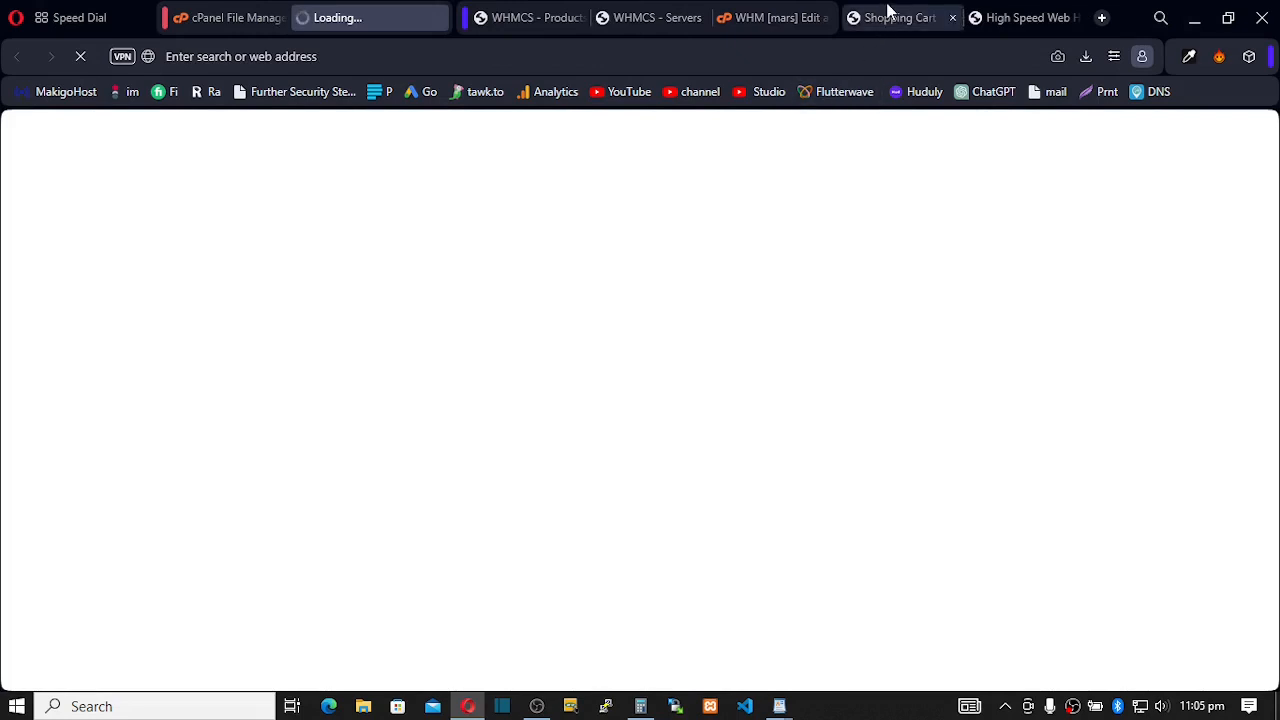
Step: Compare the website's pricing plans with the Basic, Standard and Ultimate packages in the client store
{"action": "left_click", "coordinate": [997, 18]}
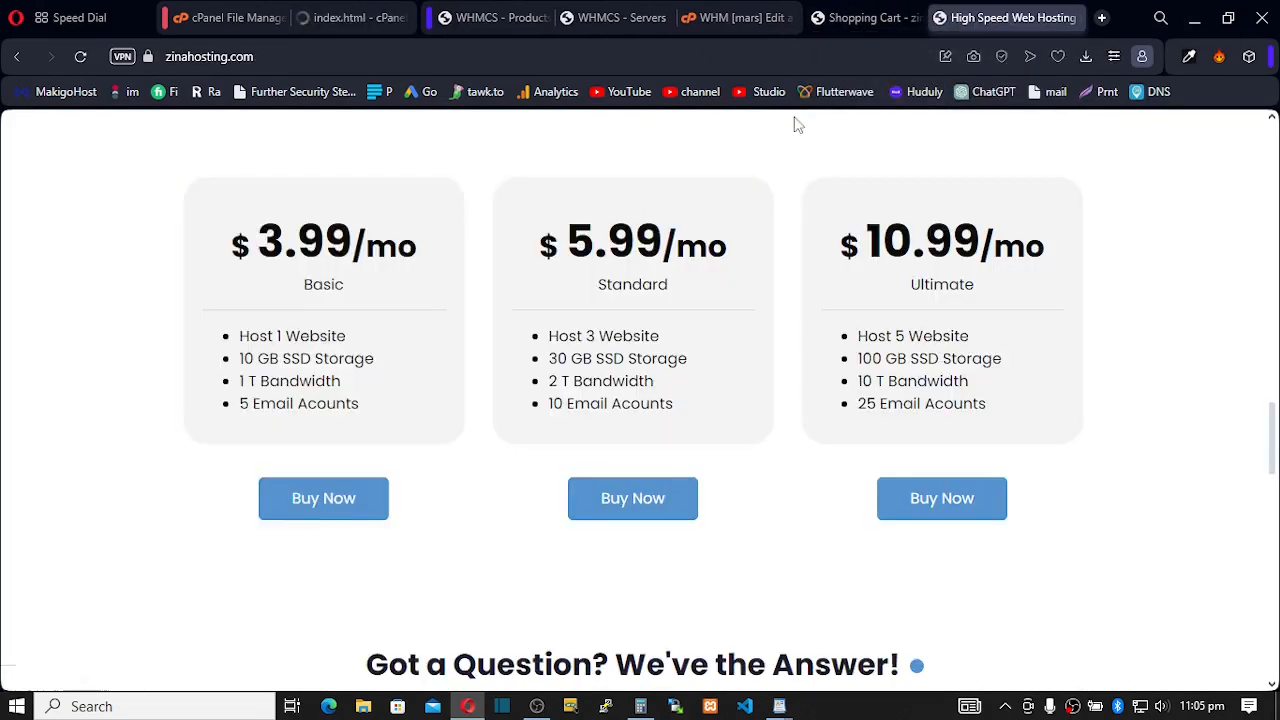
{"action": "left_click", "coordinate": [864, 18]}
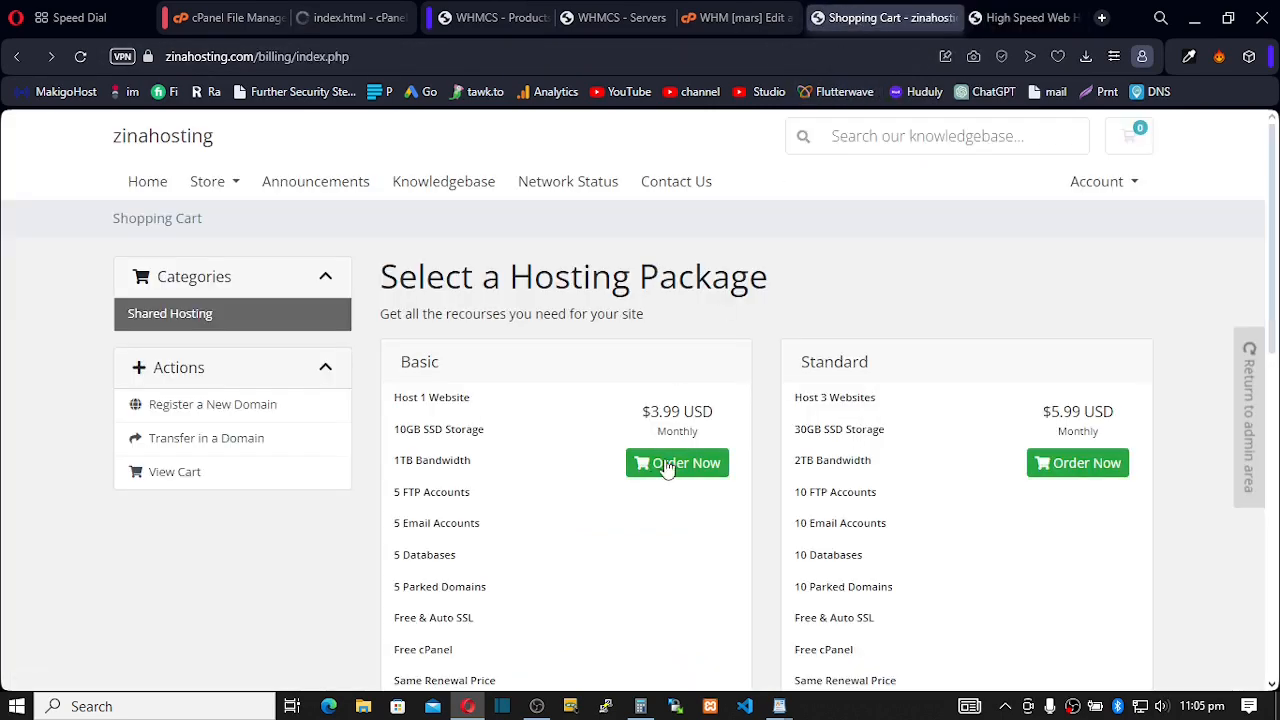
{"action": "scroll", "coordinate": [665, 468], "scroll_direction": "down", "scroll_amount": 8}
{"action": "scroll", "coordinate": [665, 410], "scroll_direction": "up", "scroll_amount": 1}
{"action": "scroll", "coordinate": [669, 397], "scroll_direction": "up", "scroll_amount": 3}
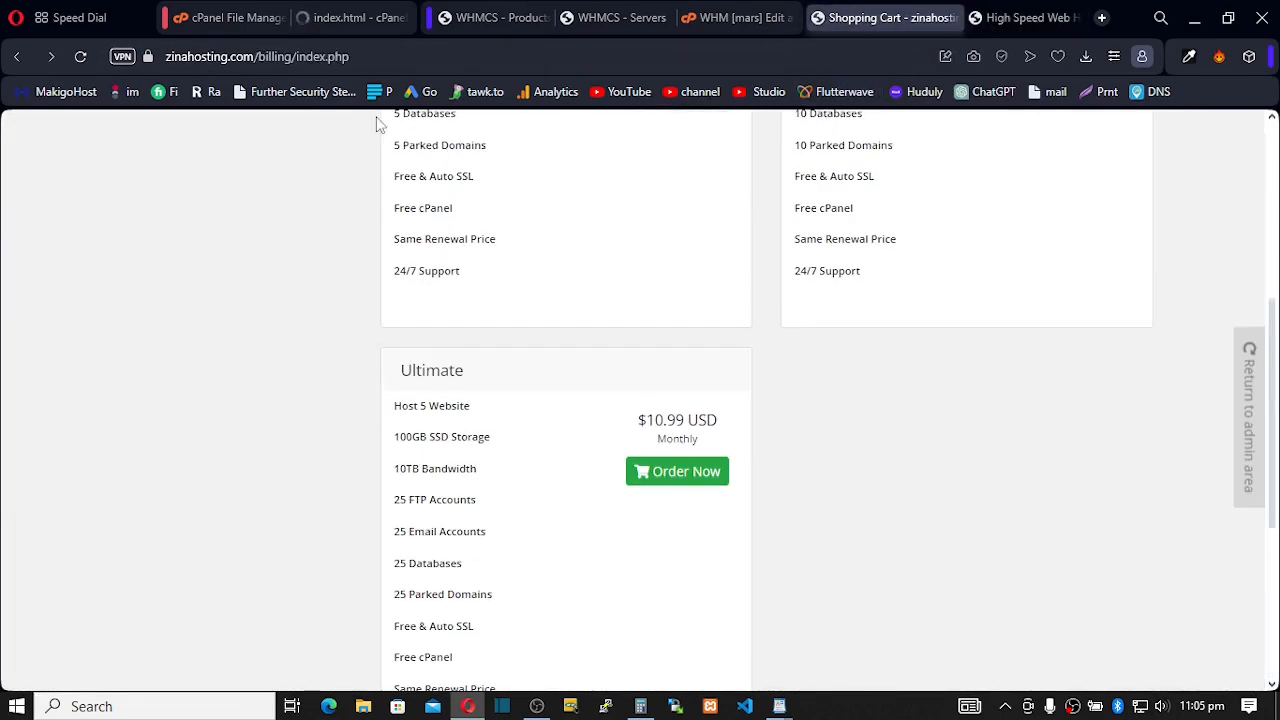
{"action": "left_click", "coordinate": [351, 18]}
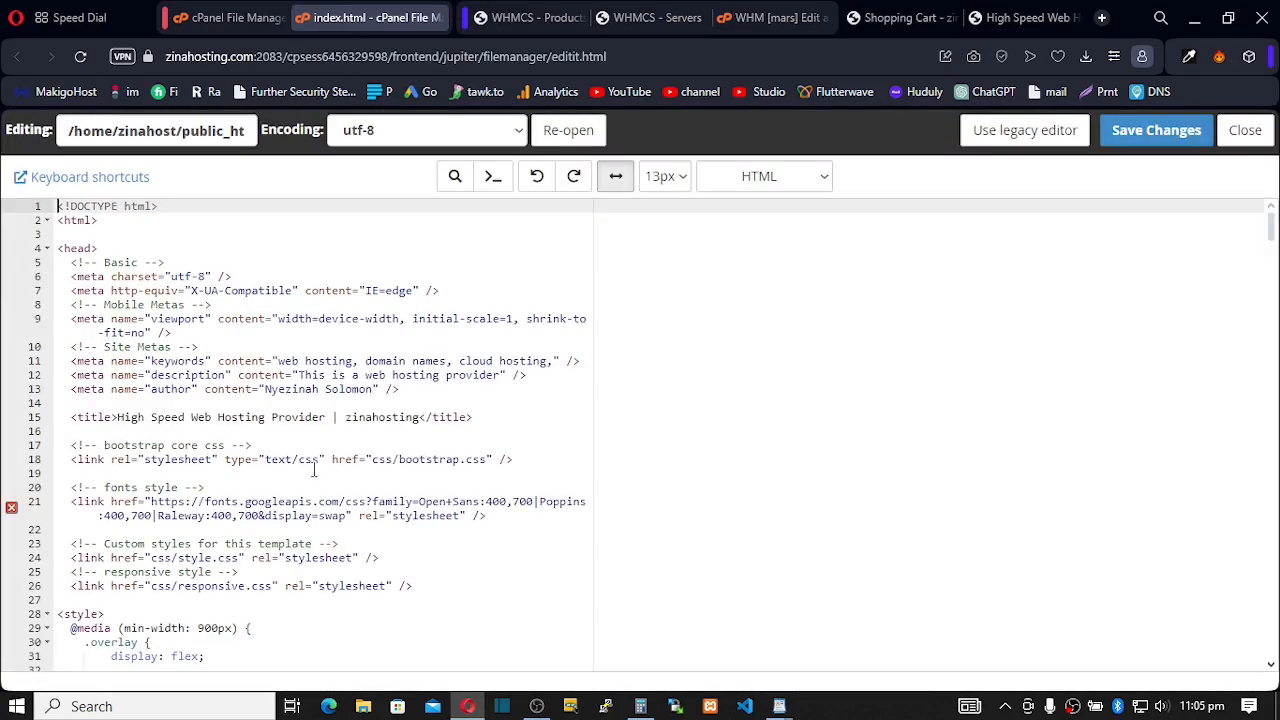
{"action": "scroll", "coordinate": [313, 469], "scroll_direction": "down", "scroll_amount": 15}
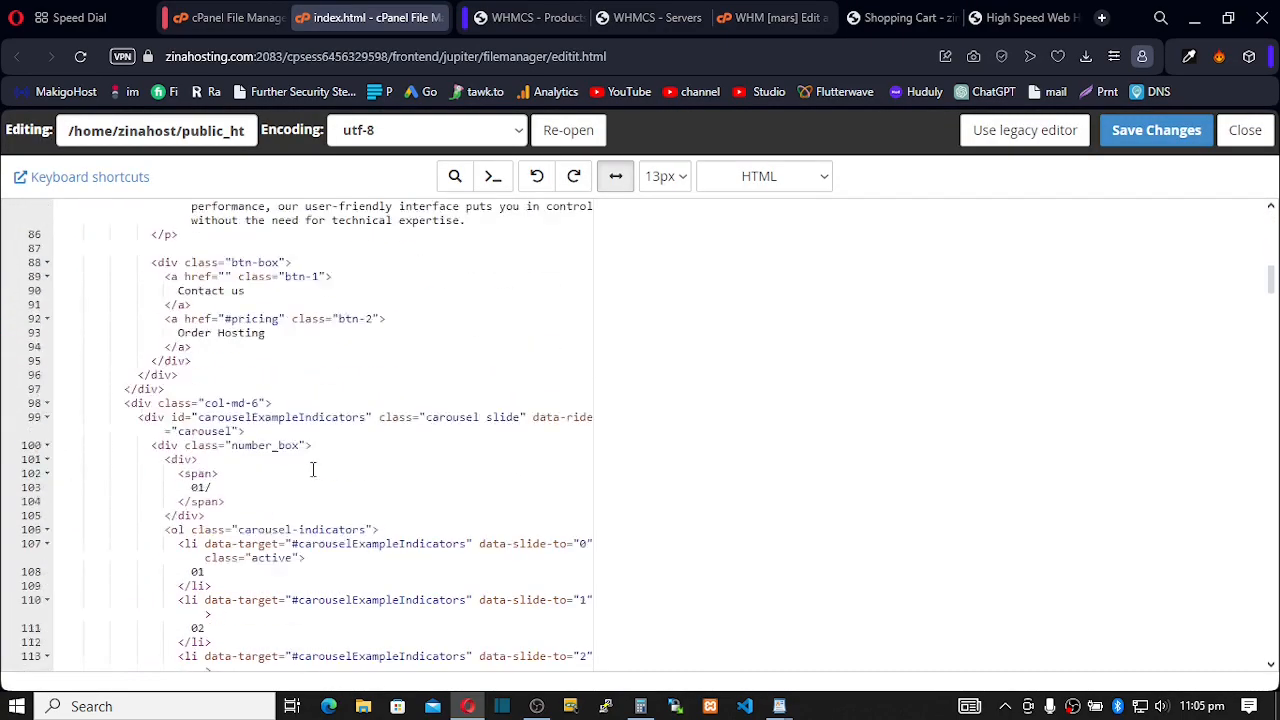
{"action": "scroll", "coordinate": [313, 469], "scroll_direction": "down", "scroll_amount": 10}
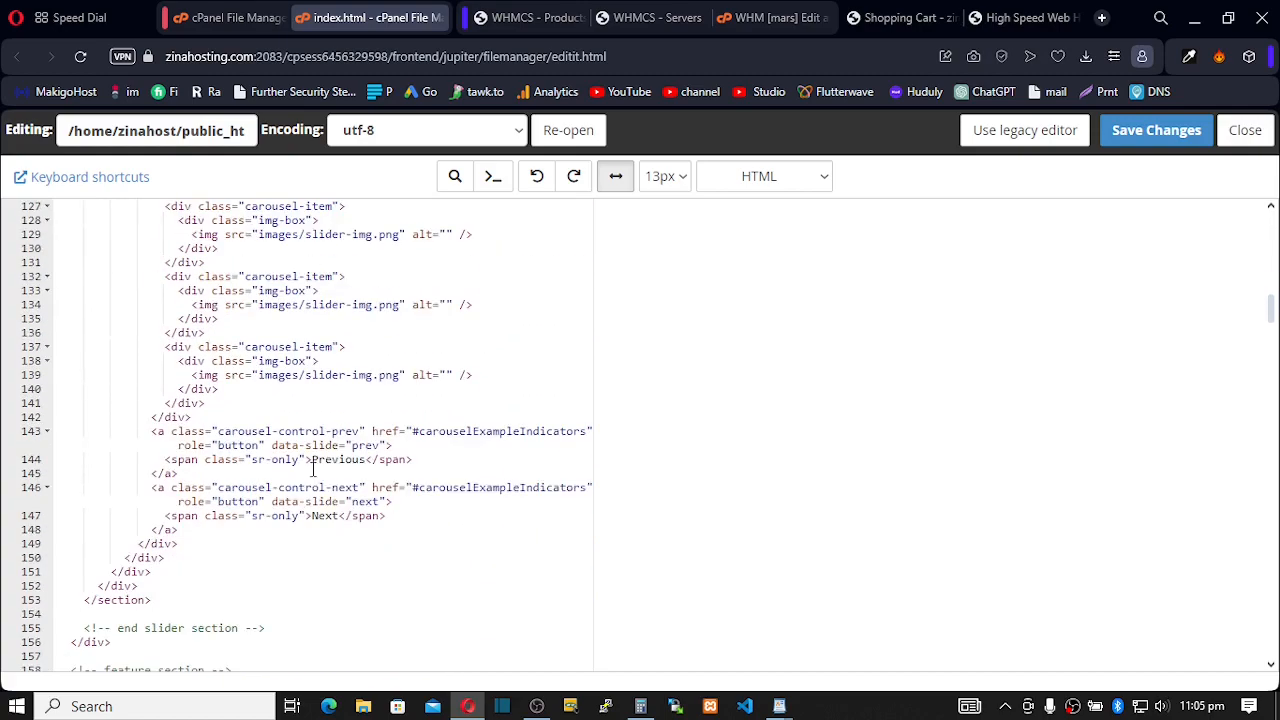
{"action": "scroll", "coordinate": [313, 469], "scroll_direction": "down", "scroll_amount": 15}
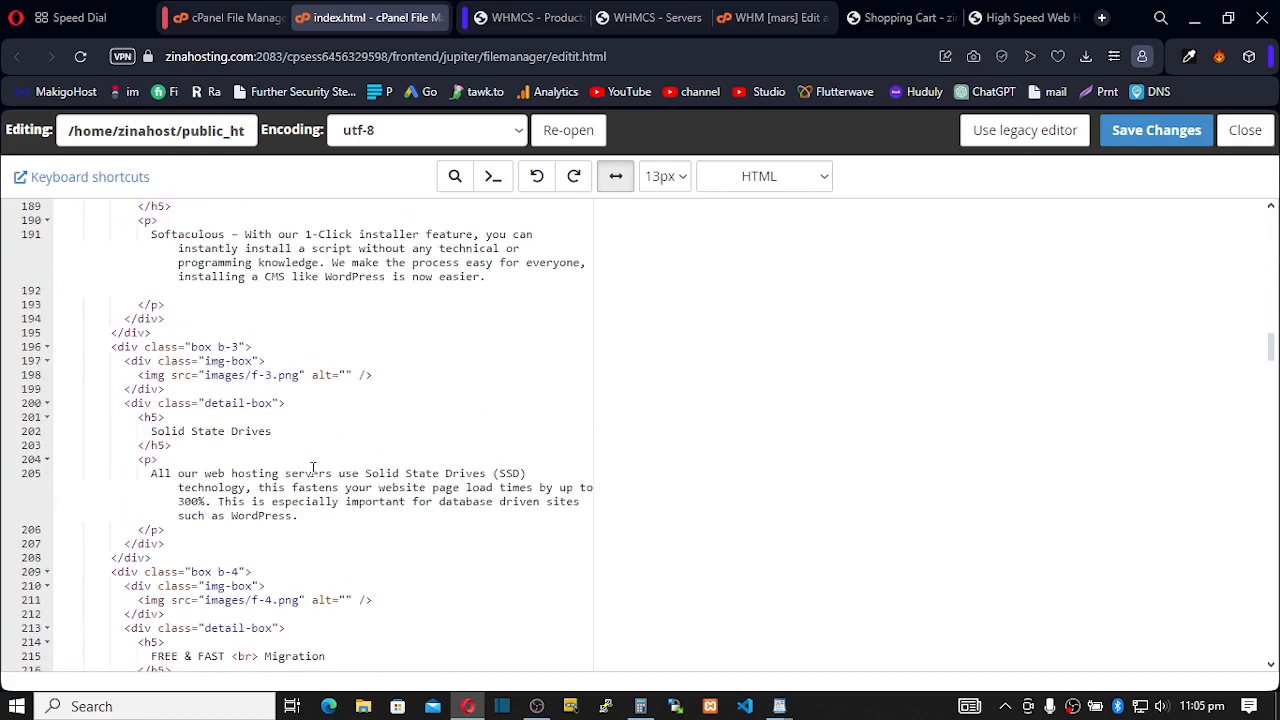
{"action": "scroll", "coordinate": [313, 469], "scroll_direction": "down", "scroll_amount": 15}
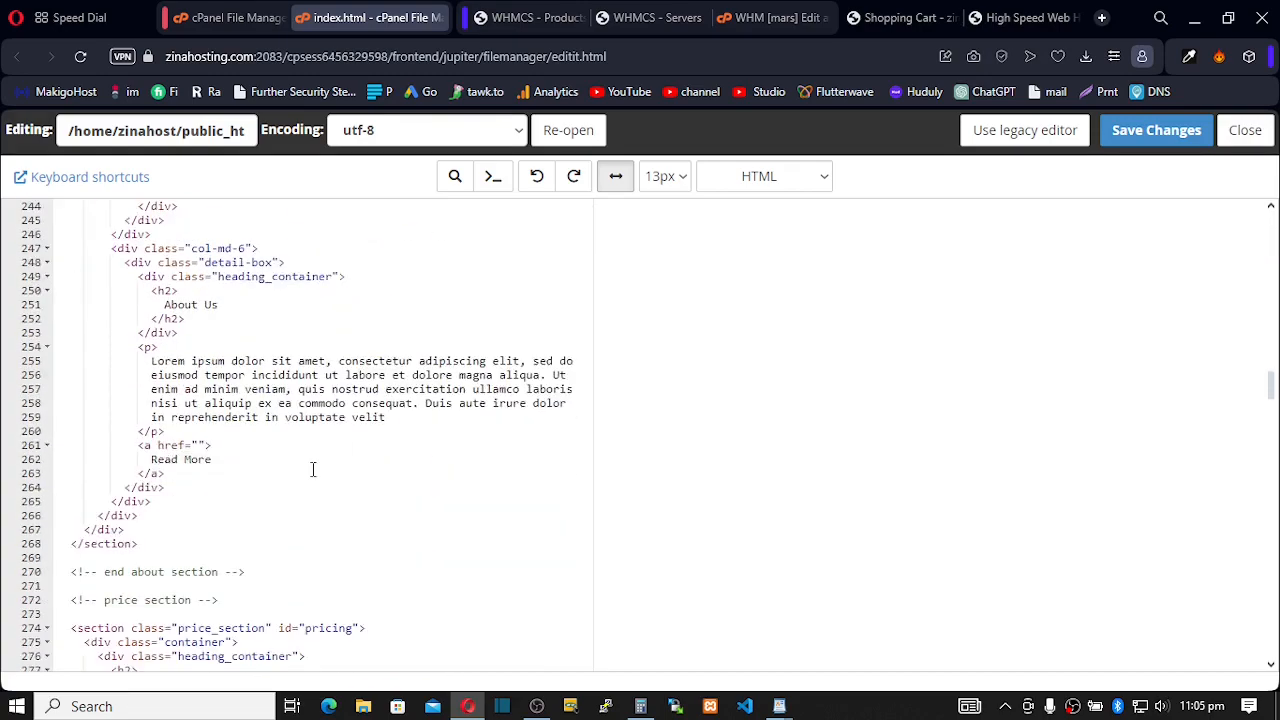
{"action": "scroll", "coordinate": [313, 469], "scroll_direction": "down", "scroll_amount": 7}
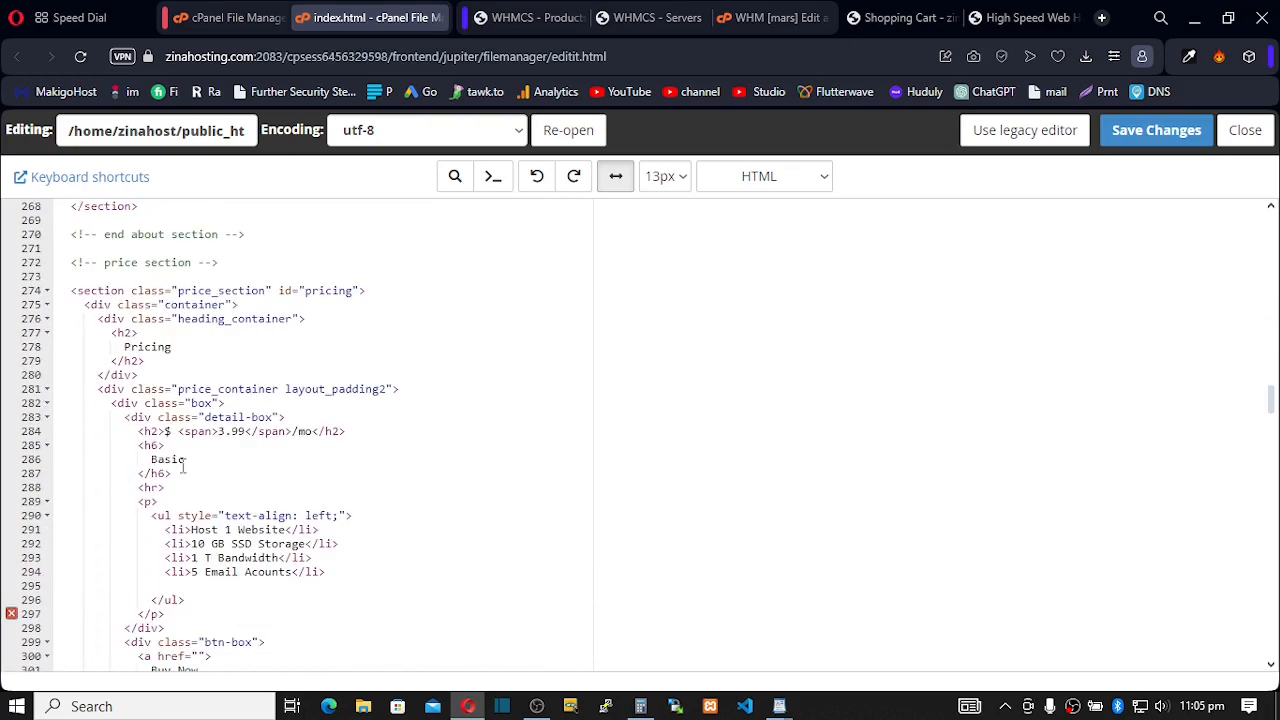
{"action": "scroll", "coordinate": [183, 466], "scroll_direction": "down", "scroll_amount": 3}
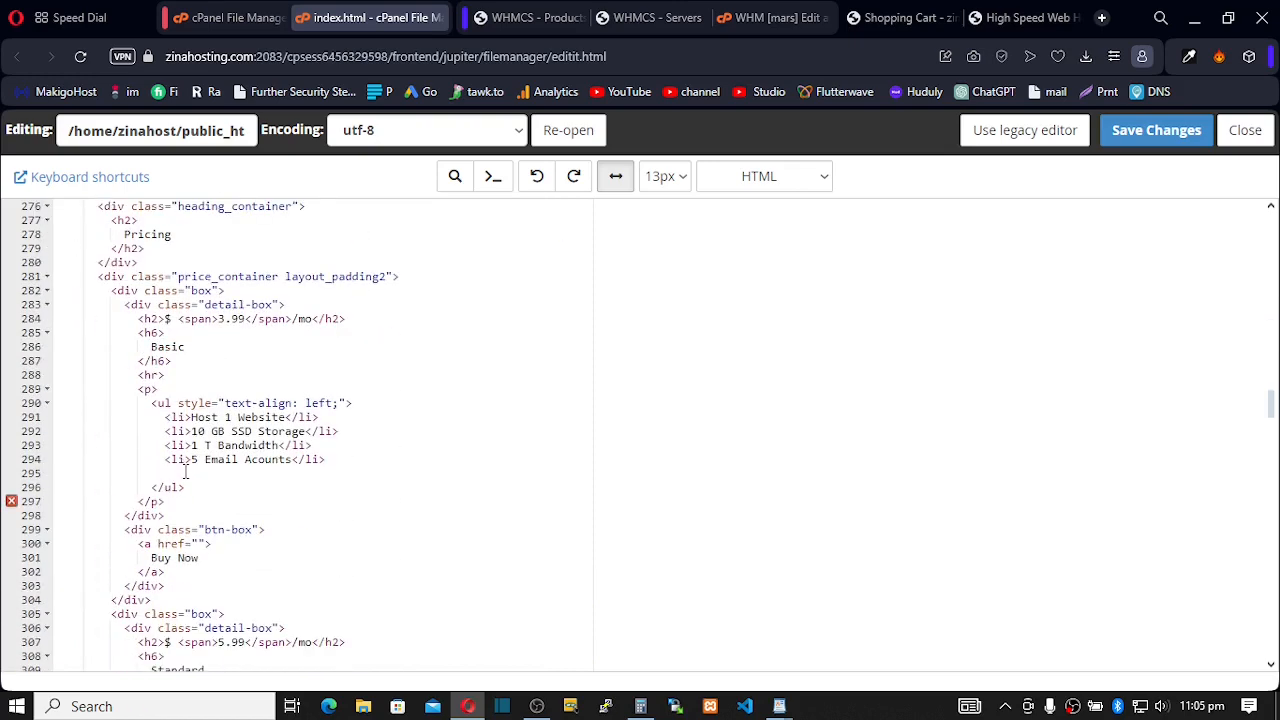
{"action": "left_click", "coordinate": [198, 543]}
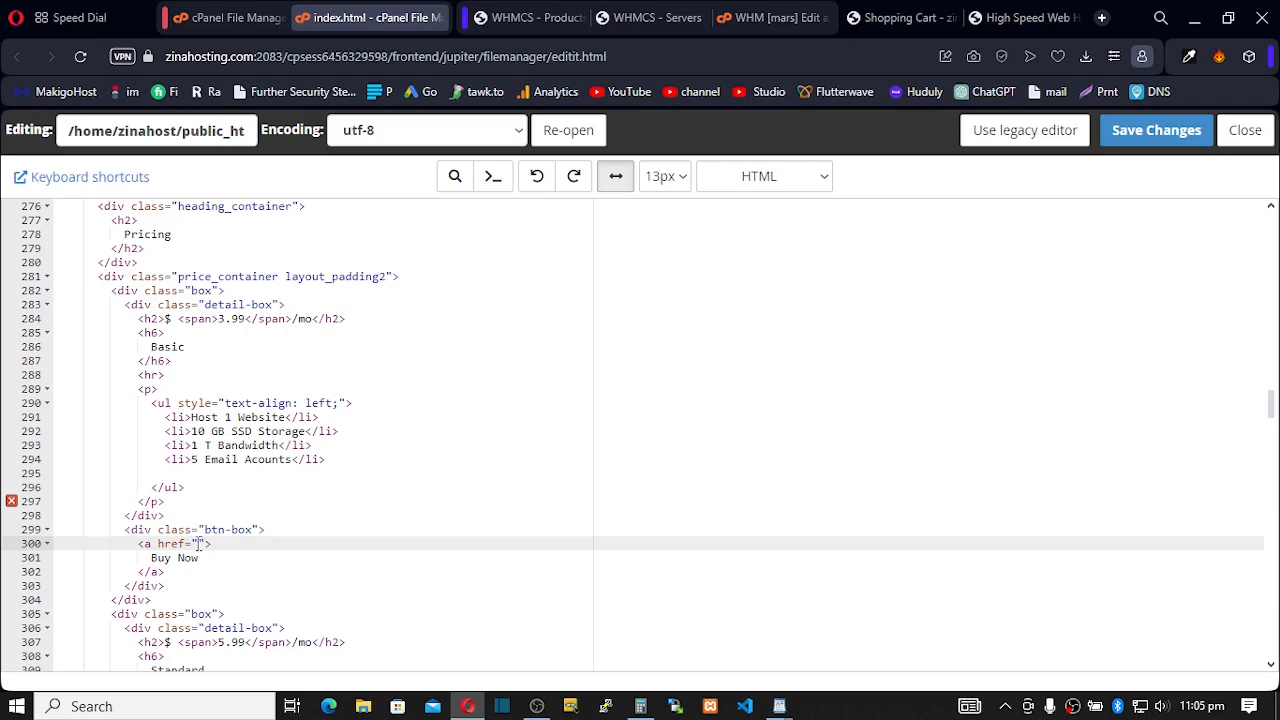
{"action": "type", "text": "https://zinahosting.com/billing/index.php?rp=/store/shared-hosting/basic"}
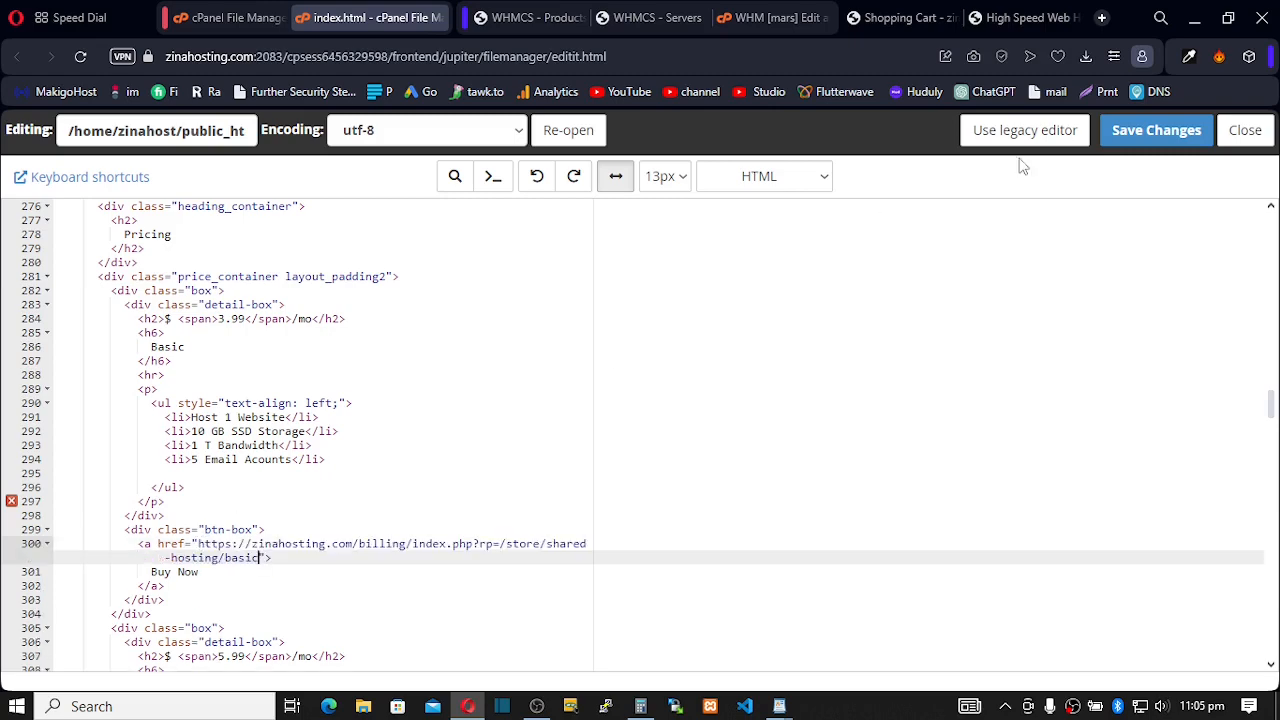
{"action": "left_click", "coordinate": [1134, 132]}
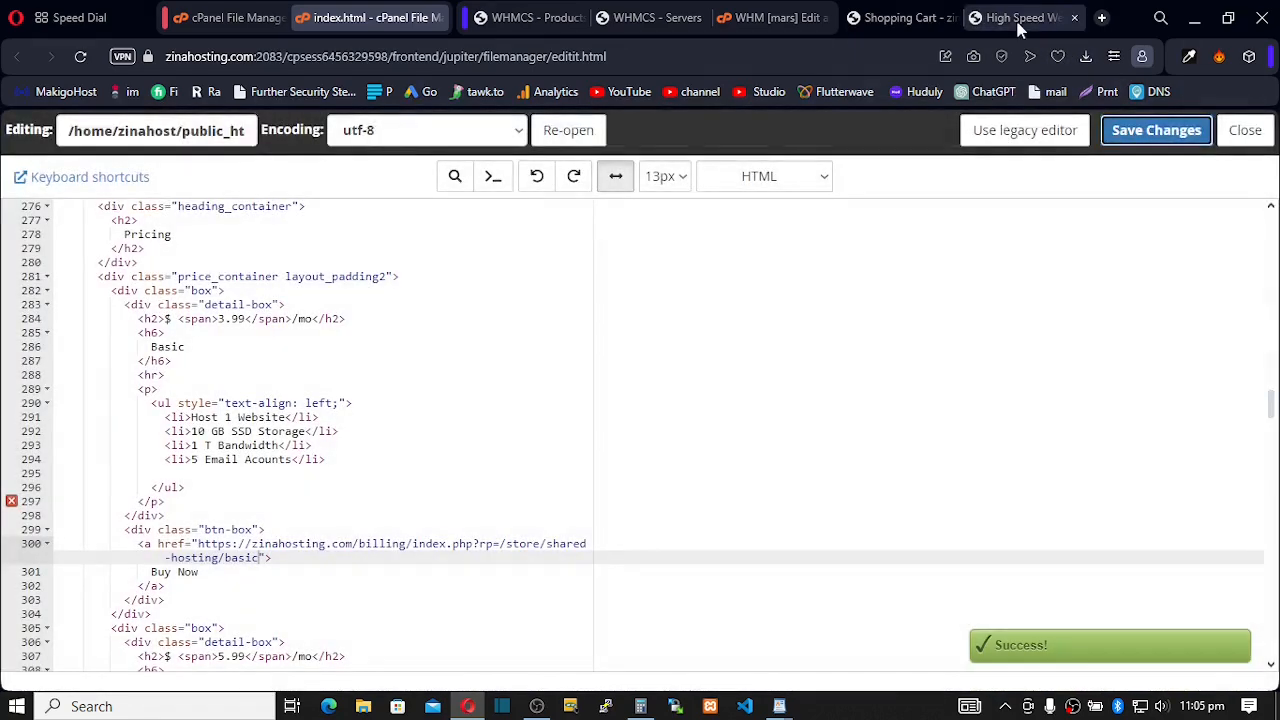
Step: Follow the Basic plan's Buy Now link on the reloaded website and check the availability of domainnamehereastest.com
{"action": "left_click", "coordinate": [1012, 19]}
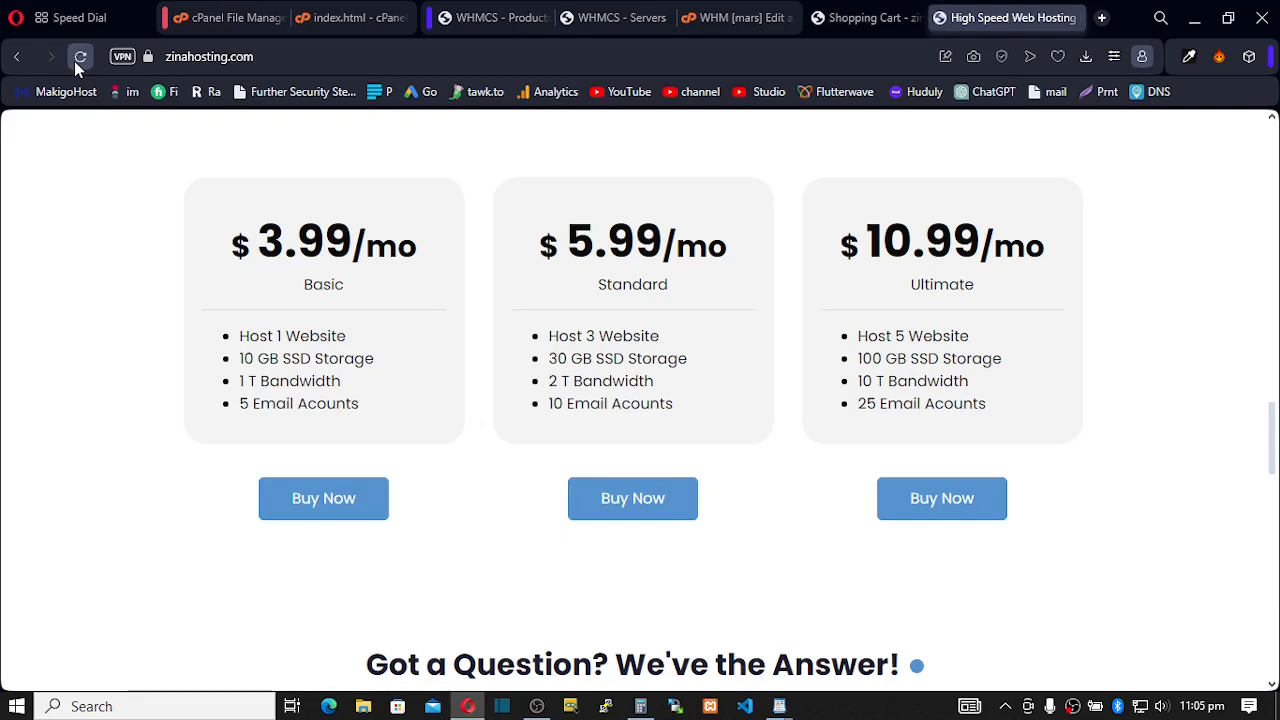
{"action": "left_click", "coordinate": [303, 512]}
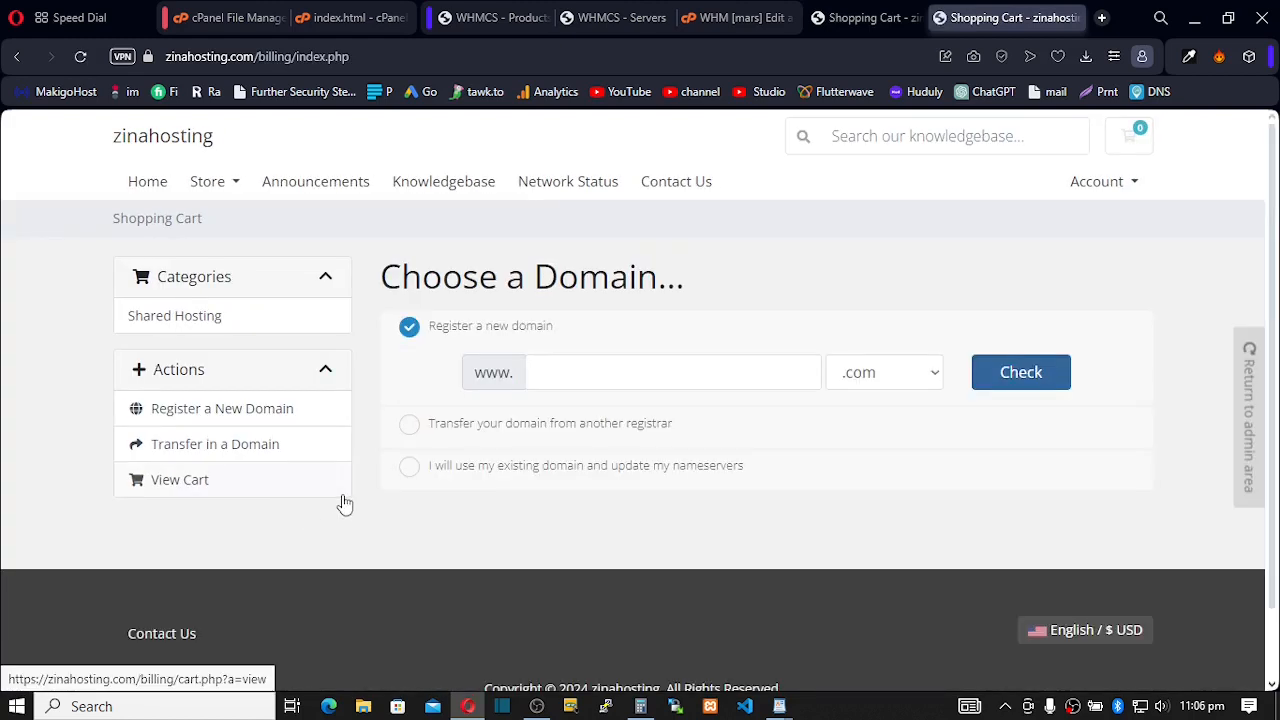
{"action": "type", "text": "doma"}
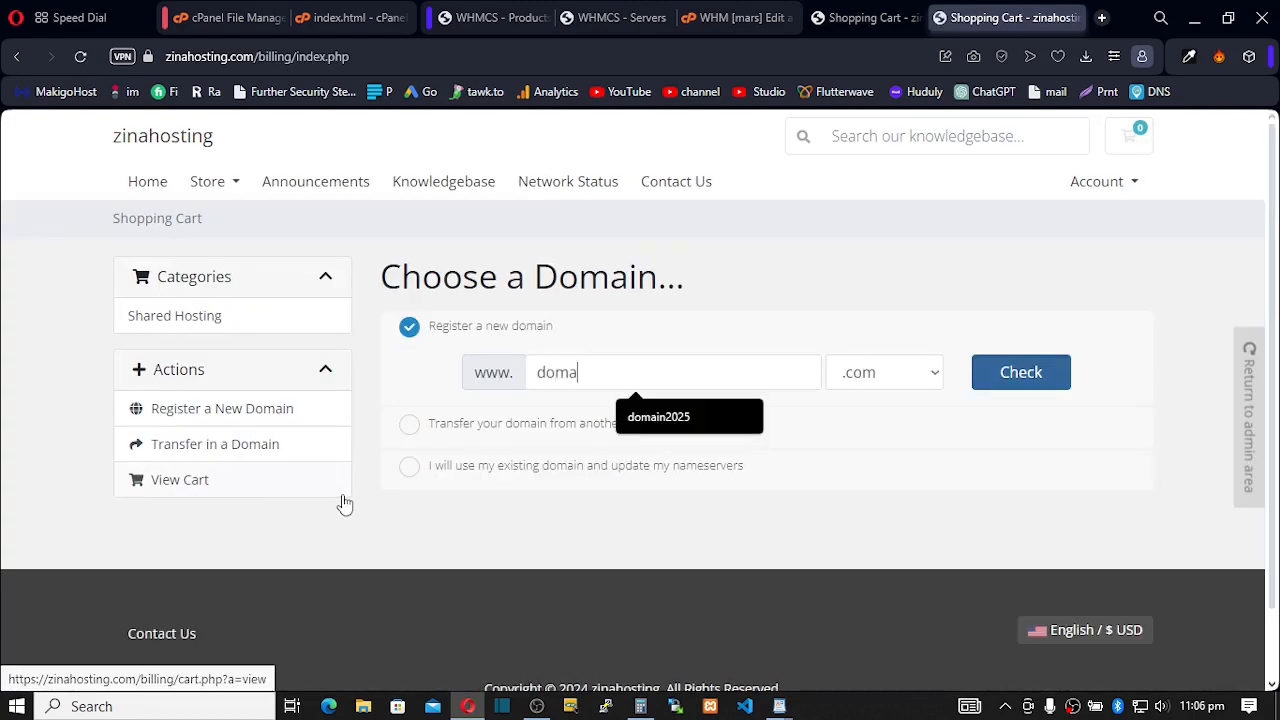
{"action": "type", "text": "innamehereas"}
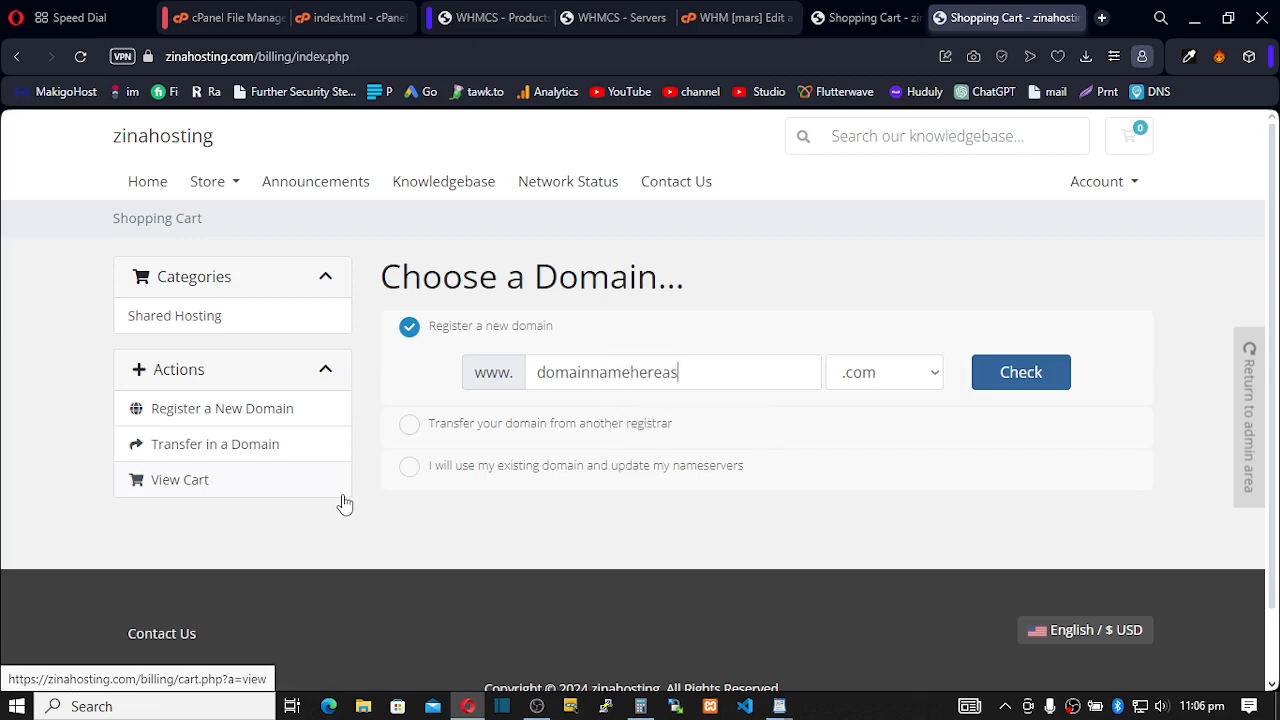
{"action": "type", "text": "test"}
{"action": "left_click", "coordinate": [938, 373]}
{"action": "left_click", "coordinate": [938, 373]}
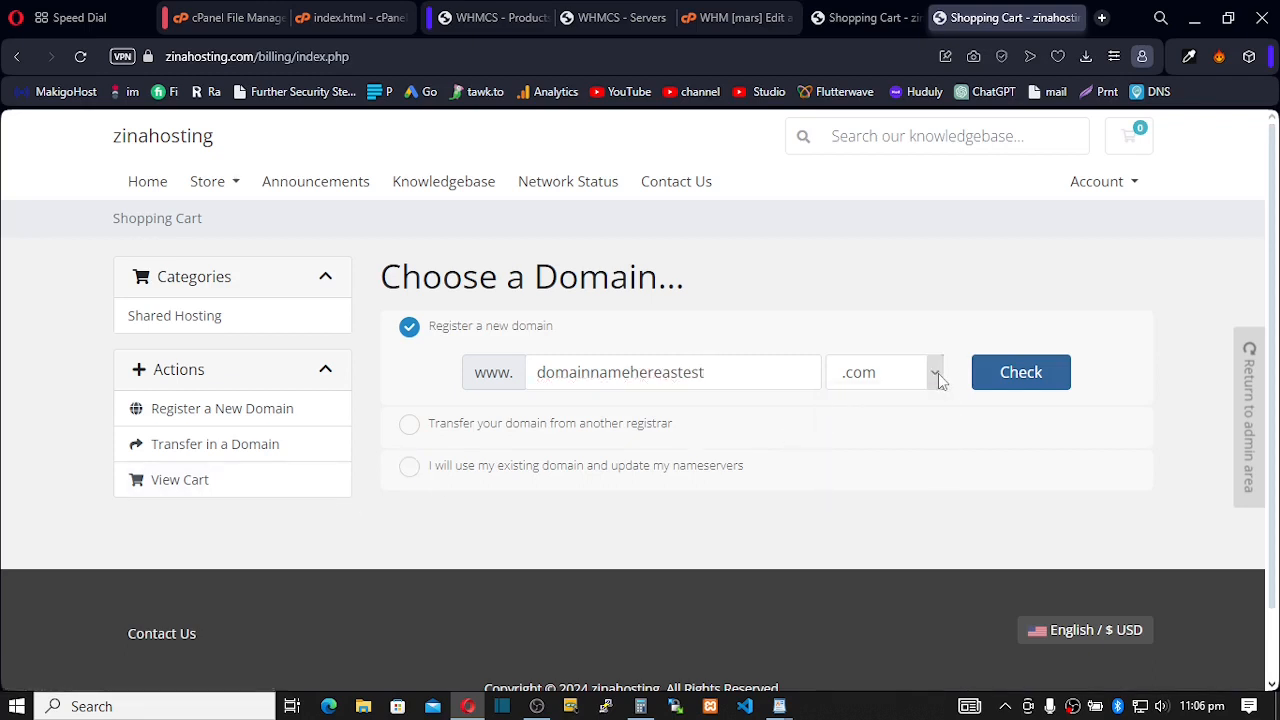
{"action": "left_click", "coordinate": [993, 385]}
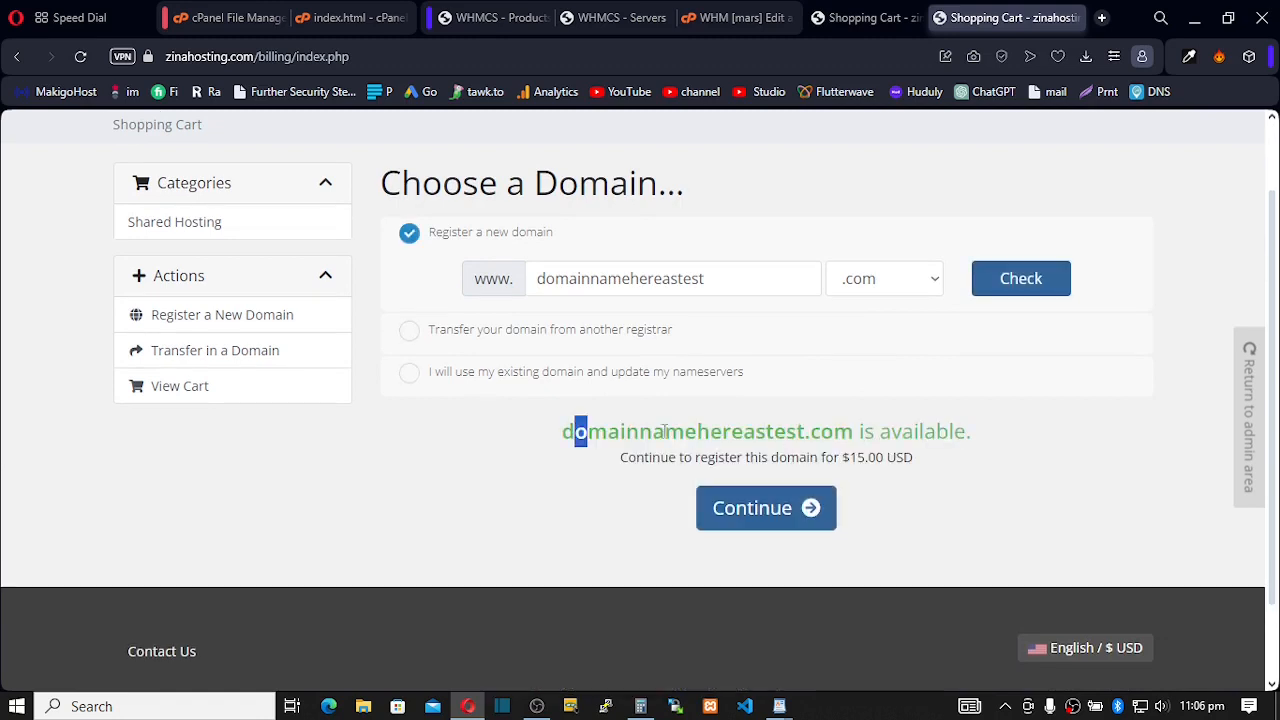
{"action": "left_click_drag", "start_coordinate": [573, 431], "coordinate": [891, 431]}
{"action": "left_click", "coordinate": [982, 435]}
{"action": "scroll", "coordinate": [251, 200], "scroll_direction": "up", "scroll_amount": 1}
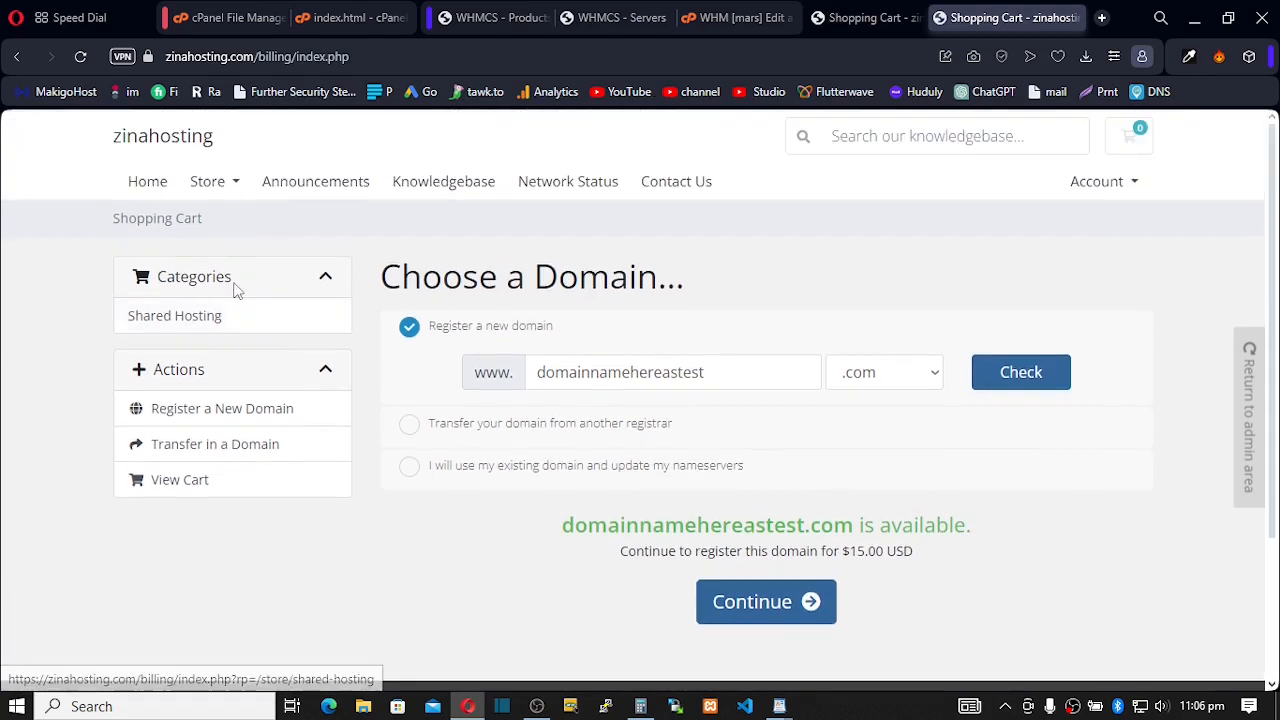
Step: Open the Shared Hosting category in the store and copy the link address of the Standard package's Order Now link
{"action": "left_click", "coordinate": [165, 326]}
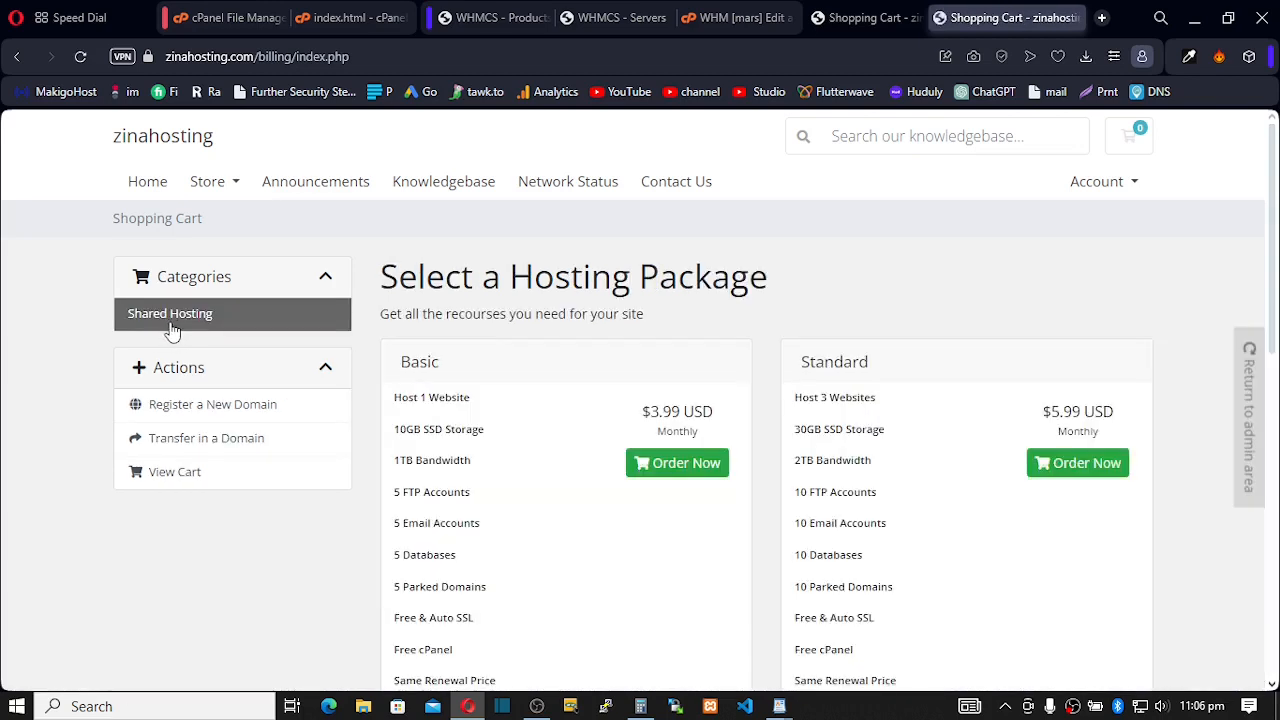
{"action": "scroll", "coordinate": [875, 423], "scroll_direction": "down", "scroll_amount": 1}
{"action": "right_click", "coordinate": [1076, 373]}
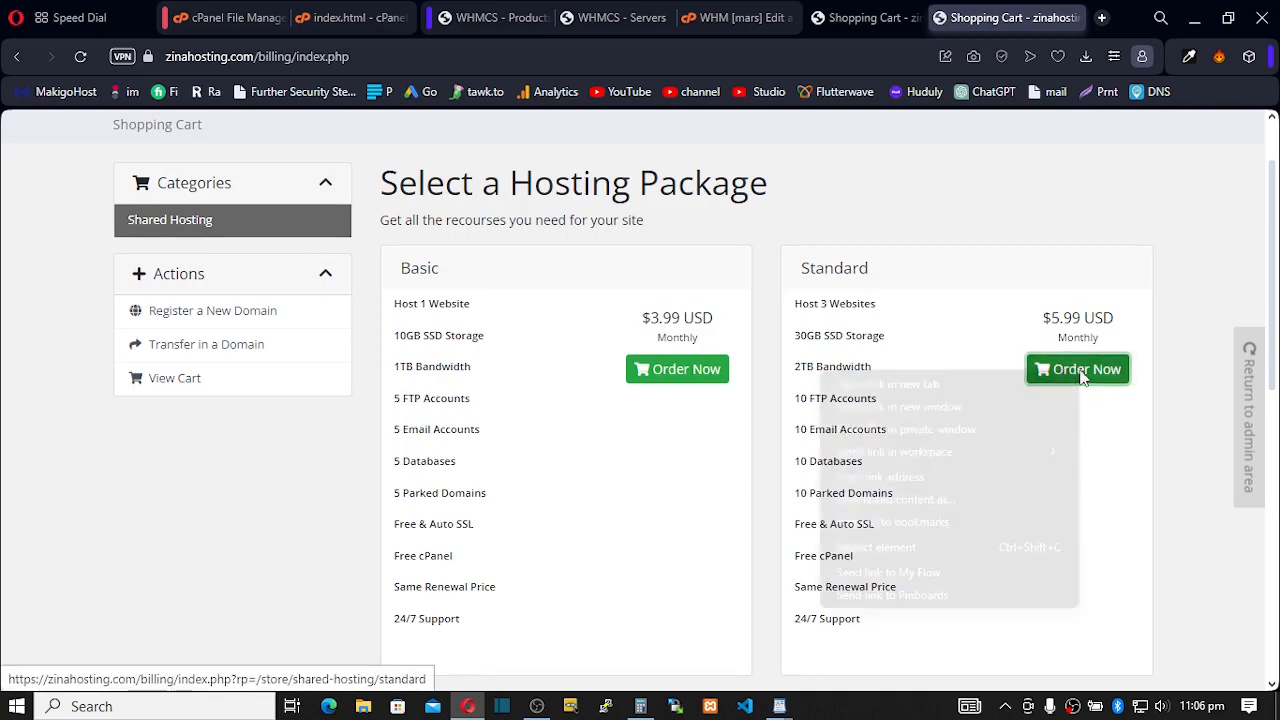
{"action": "left_click", "coordinate": [910, 477]}
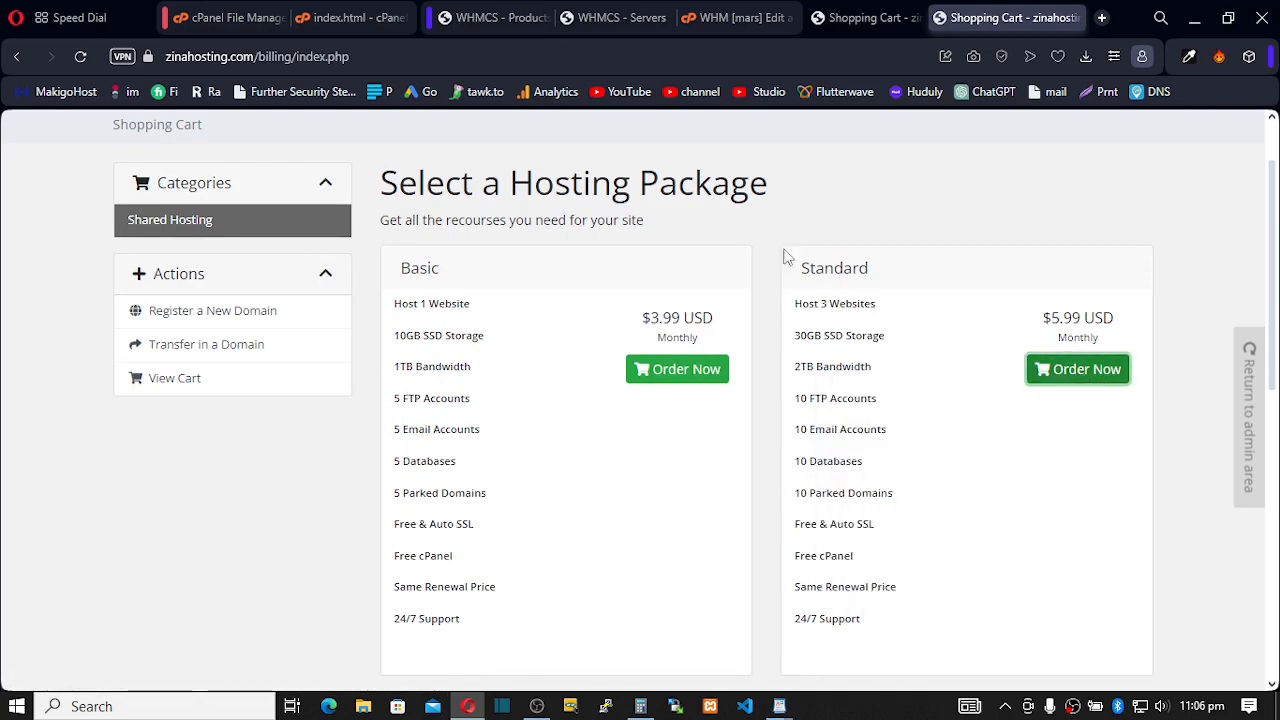
{"action": "left_click", "coordinate": [355, 17]}
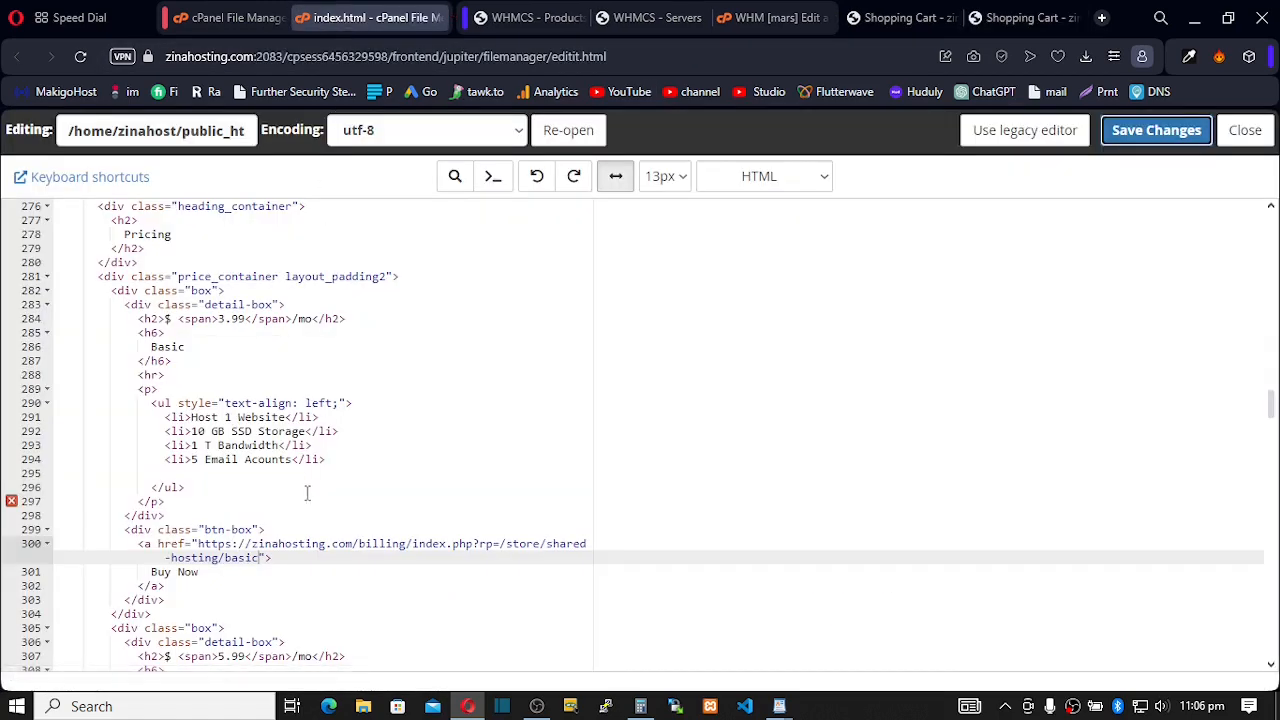
{"action": "scroll", "coordinate": [305, 500], "scroll_direction": "down", "scroll_amount": 3}
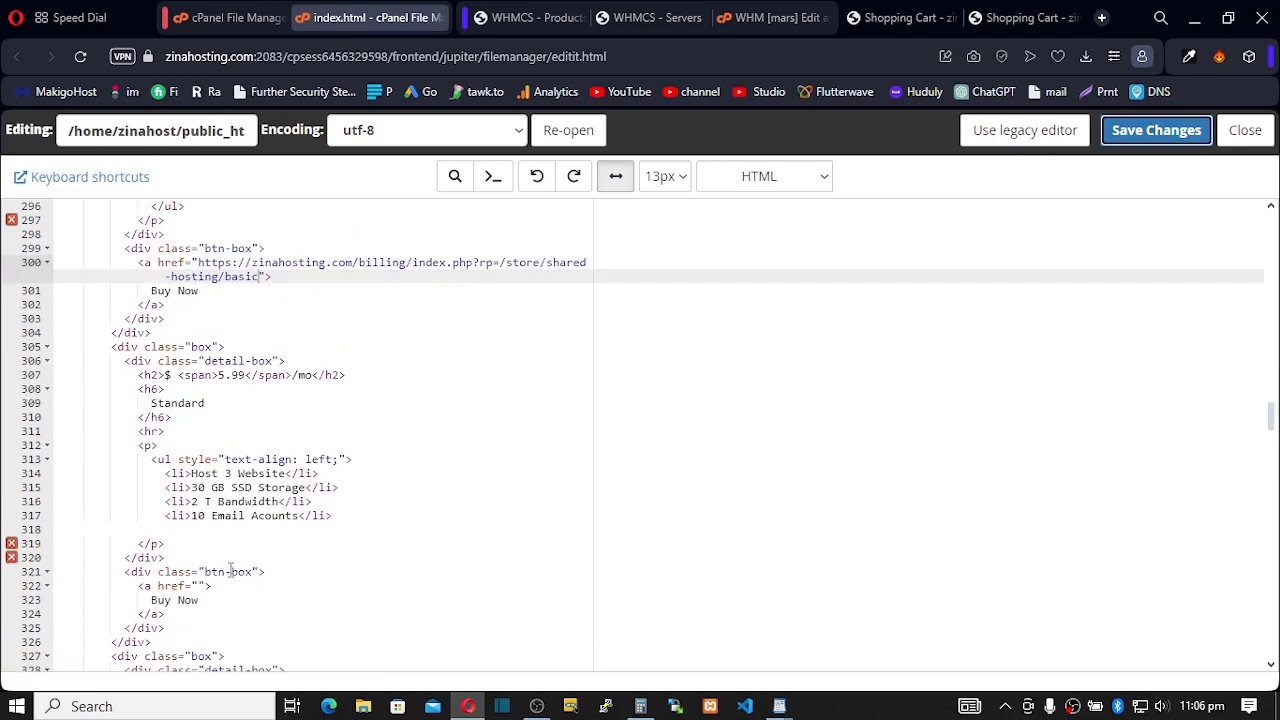
{"action": "left_click", "coordinate": [198, 586]}
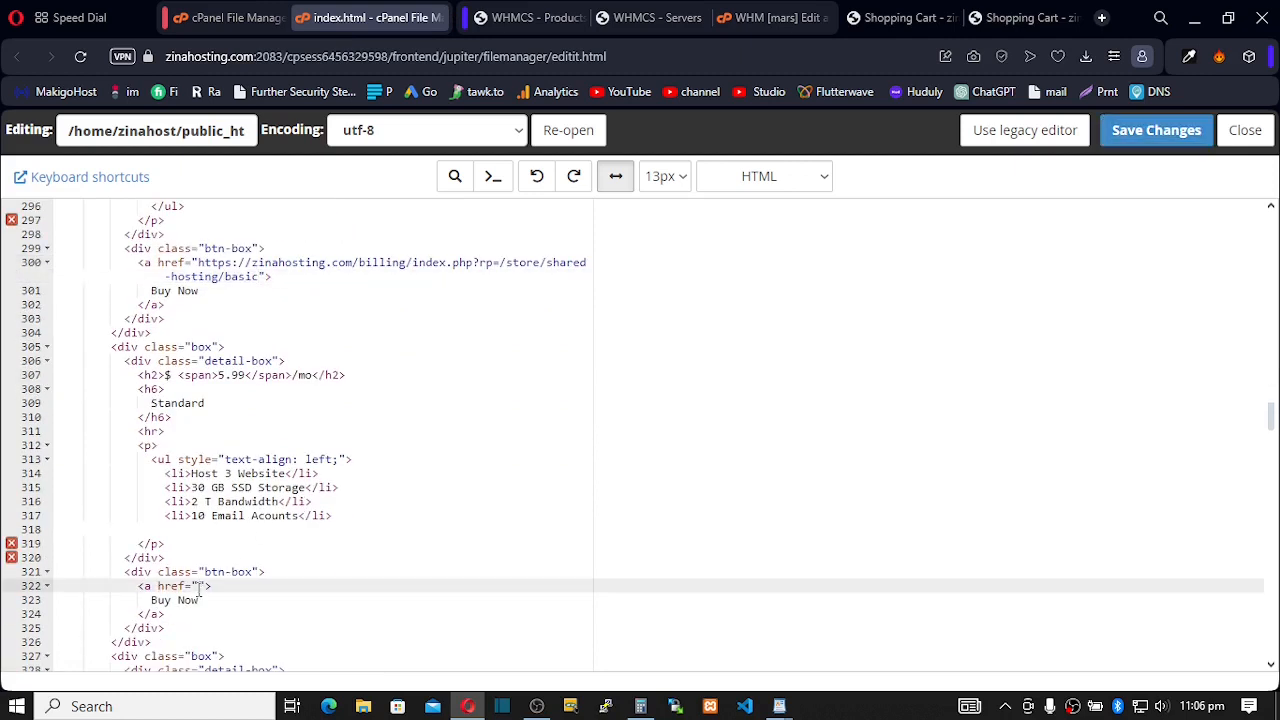
{"action": "type", "text": "https://zinahosting.com/billing/index.php?rp=/store/shared-hosting/standard"}
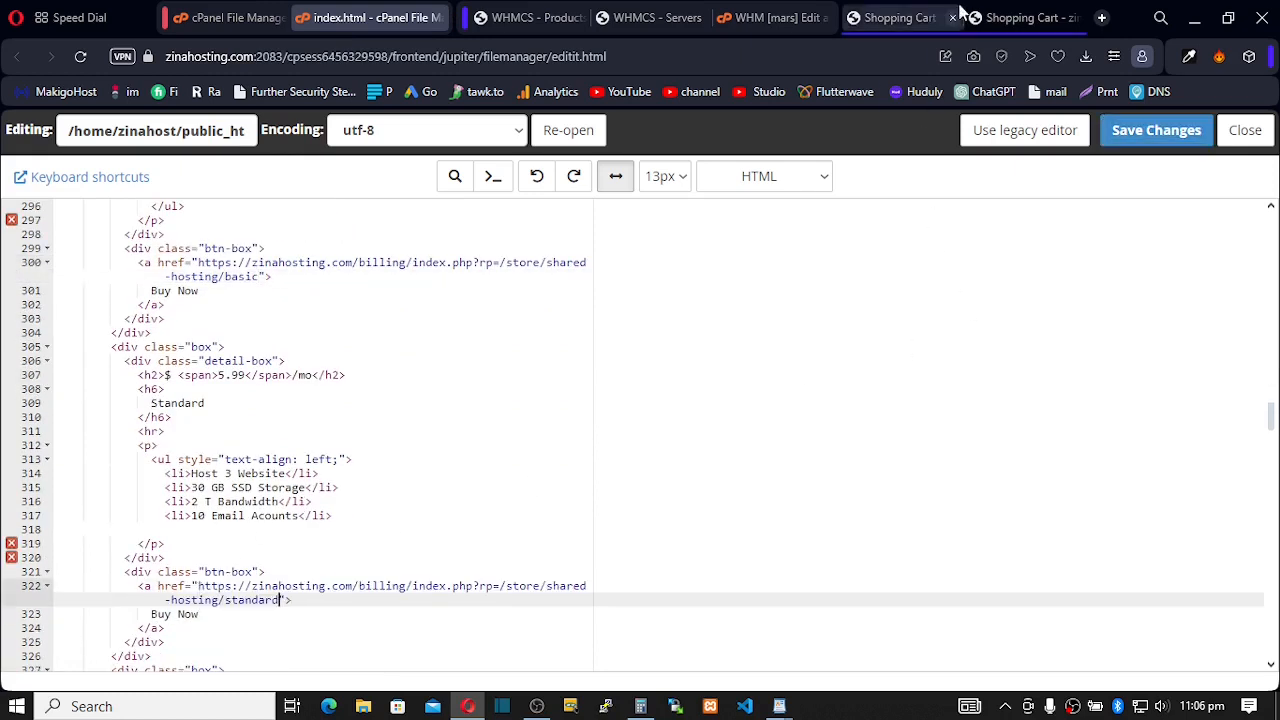
Step: Copy the link address of the Ultimate package's Order Now link from the client store
{"action": "left_click", "coordinate": [898, 17]}
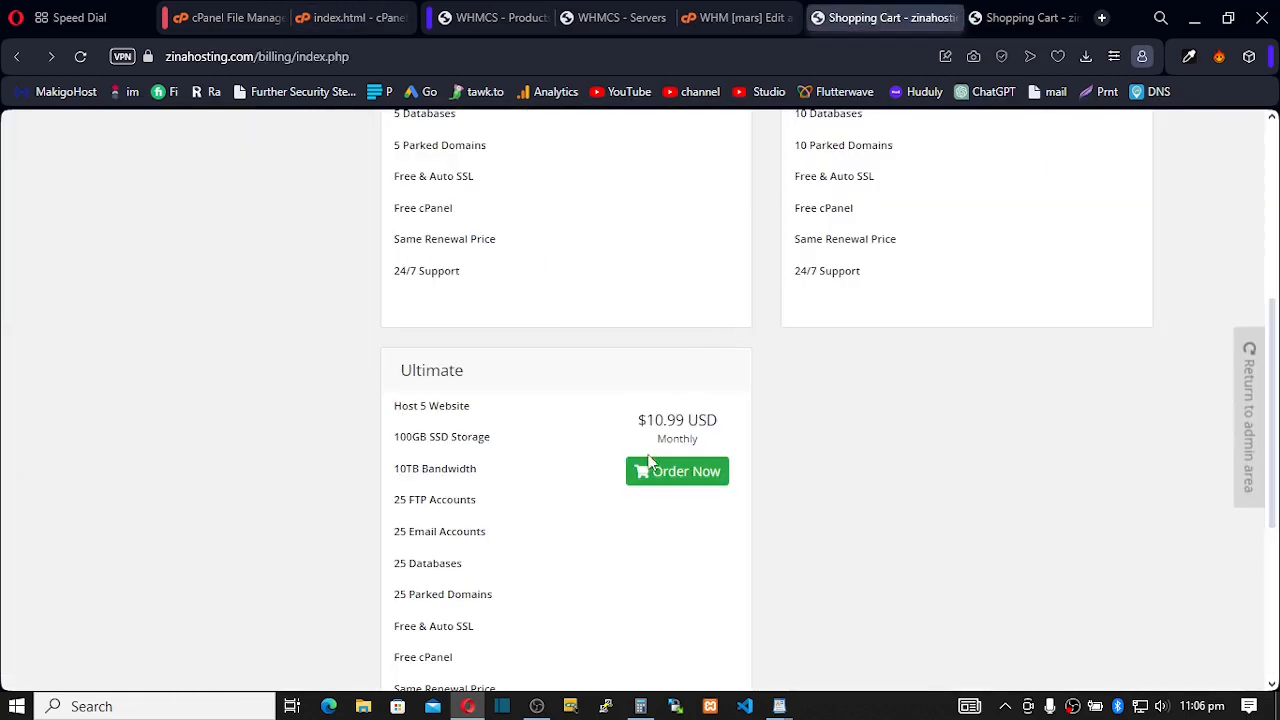
{"action": "right_click", "coordinate": [669, 481]}
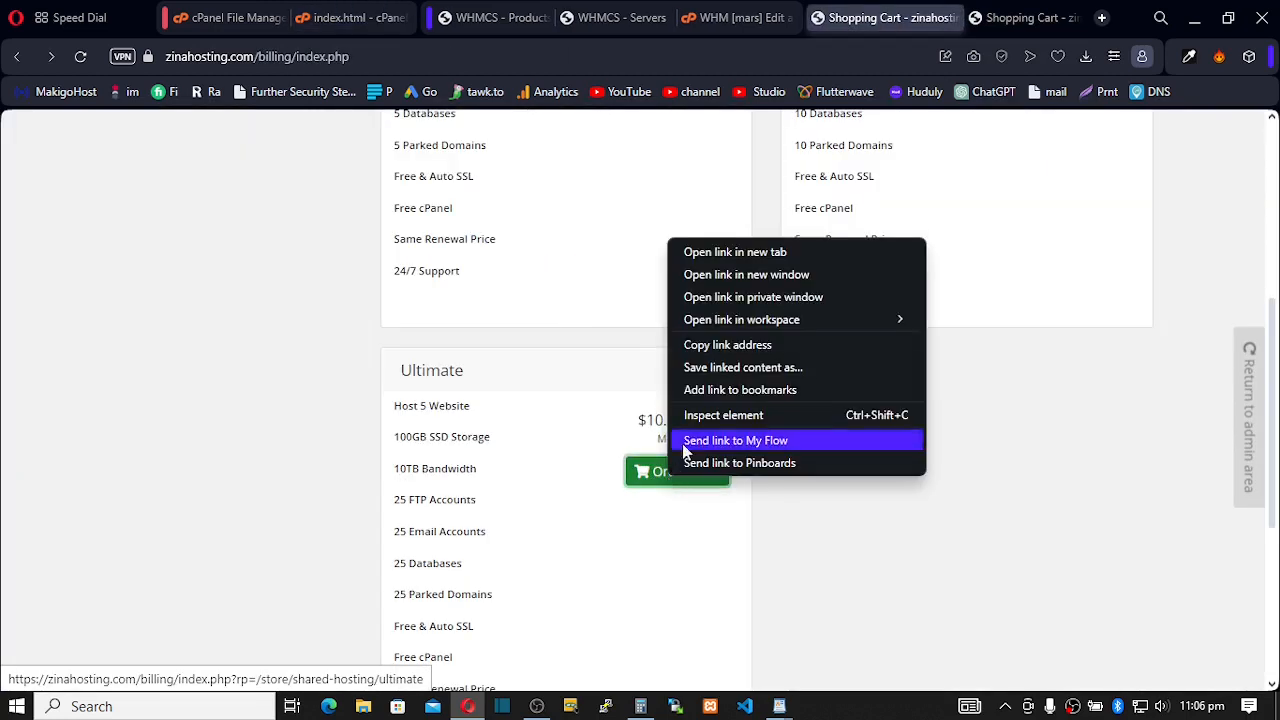
{"action": "left_click", "coordinate": [726, 346]}
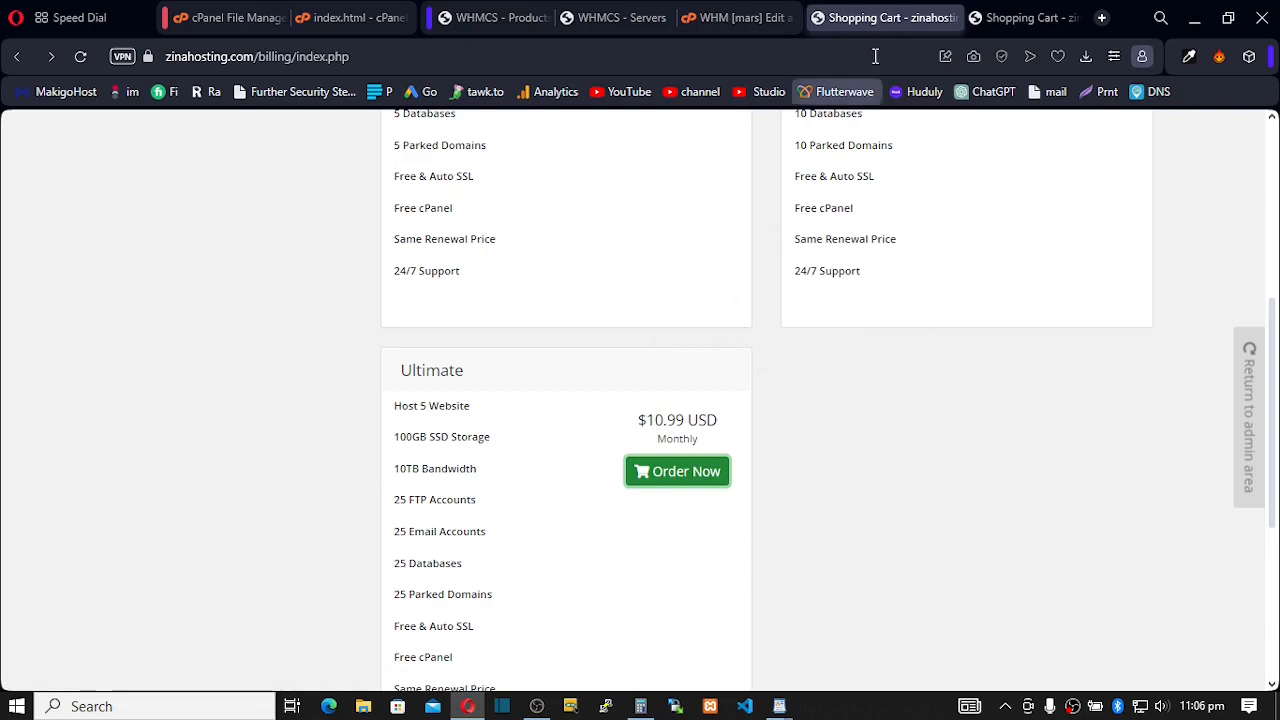
{"action": "left_click", "coordinate": [335, 22]}
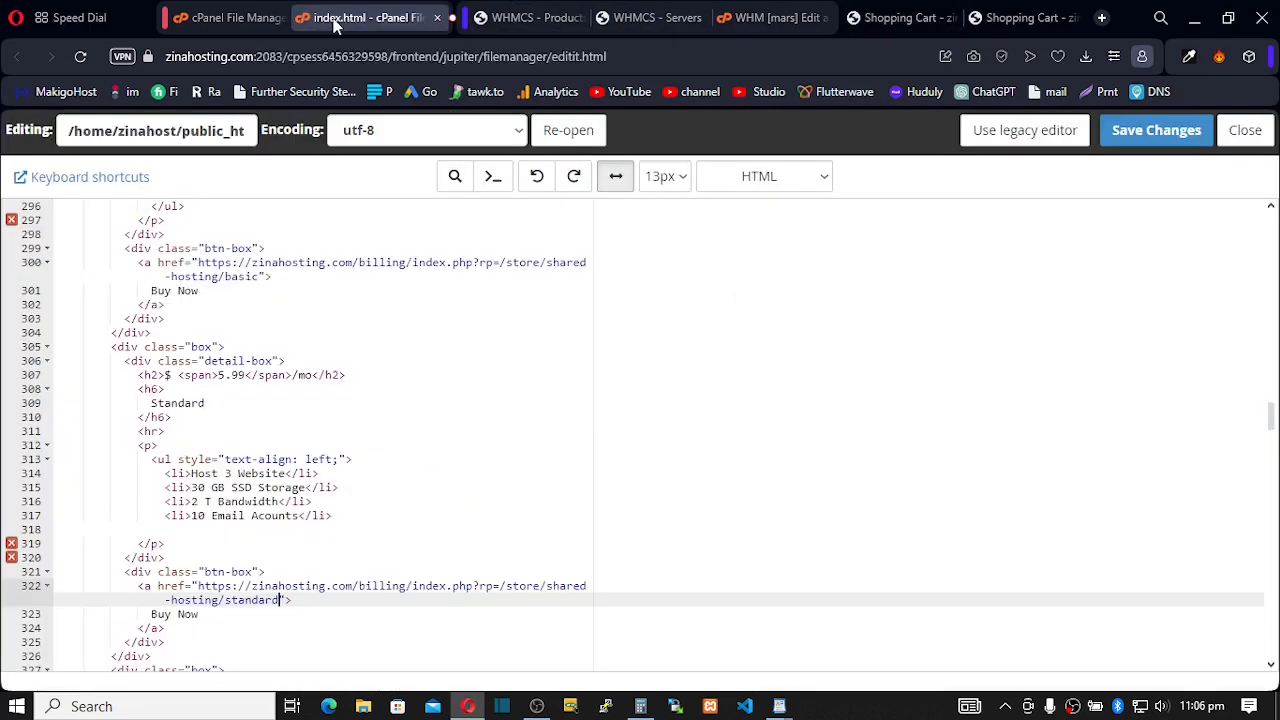
{"action": "scroll", "coordinate": [314, 555], "scroll_direction": "down", "scroll_amount": 3}
{"action": "scroll", "coordinate": [308, 557], "scroll_direction": "down", "scroll_amount": 3}
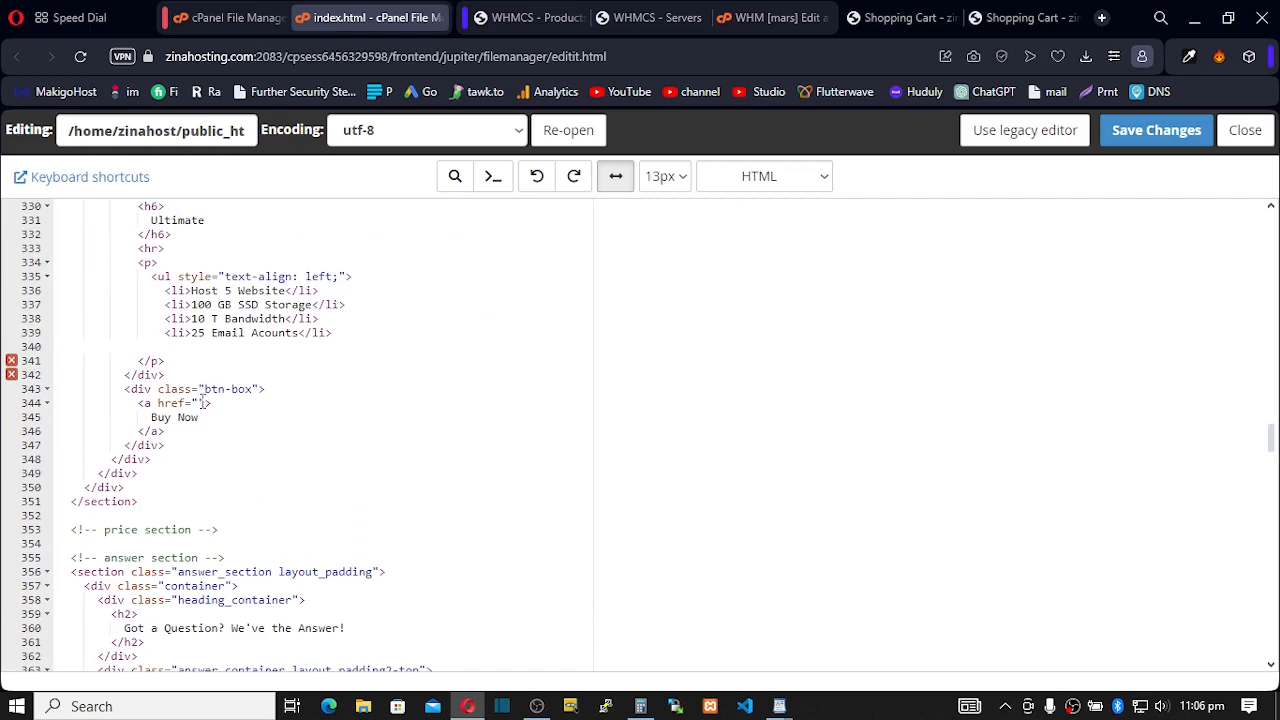
{"action": "left_click", "coordinate": [198, 403]}
{"action": "type", "text": "https://zinahosting.com/billing/index.php?rp=/store/shared-hosting/ultimate"}
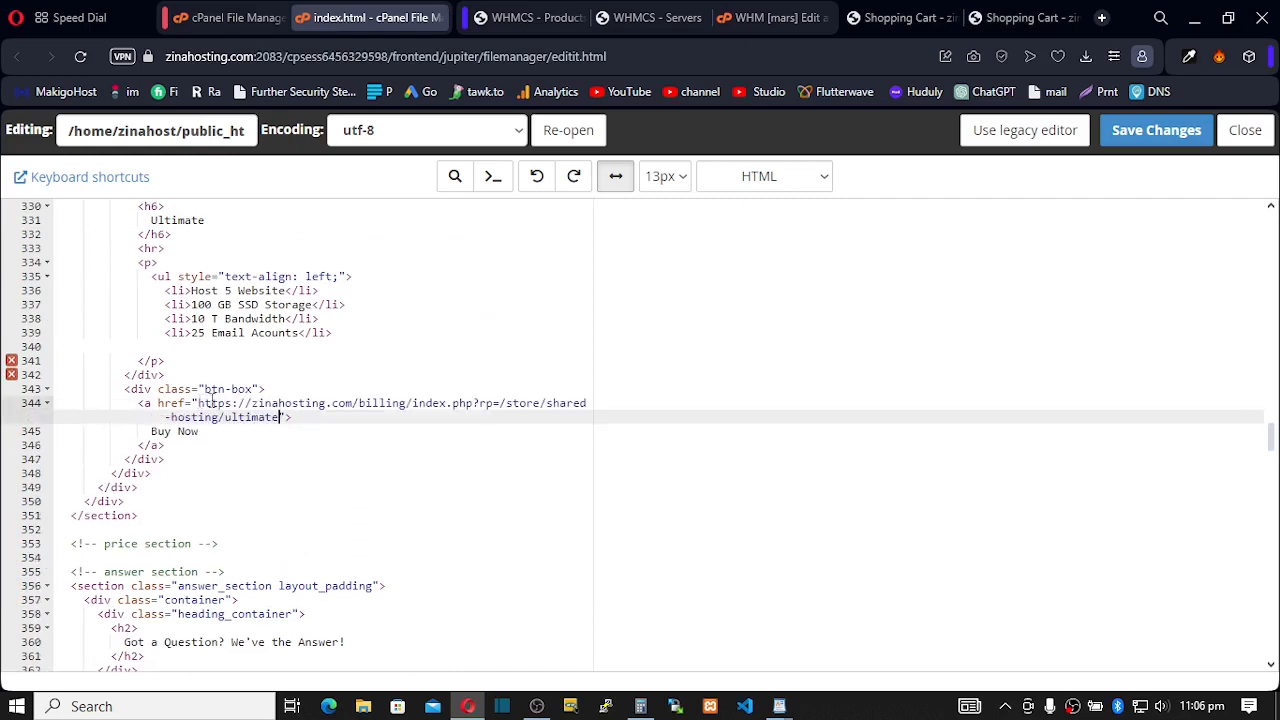
{"action": "left_click", "coordinate": [1143, 137]}
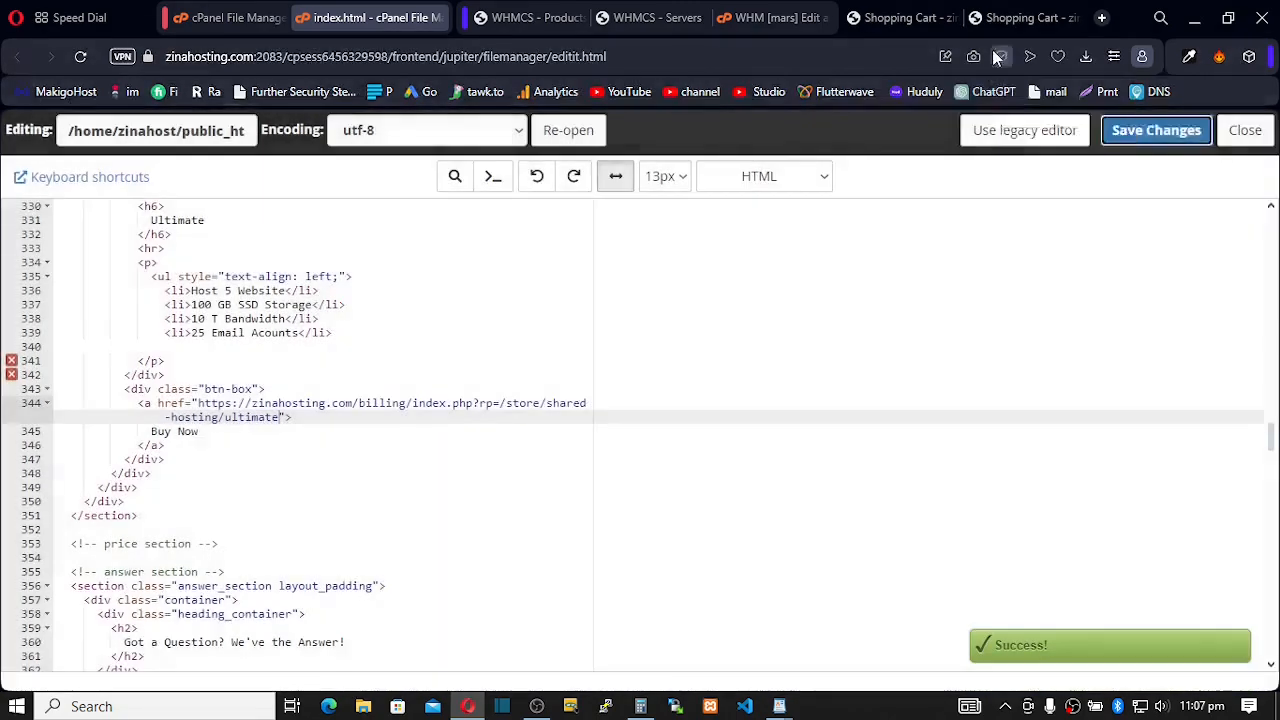
Step: Return to the website's pricing plans and follow the Ultimate plan's Buy Now link to check the page it opens
{"action": "left_click", "coordinate": [1030, 17]}
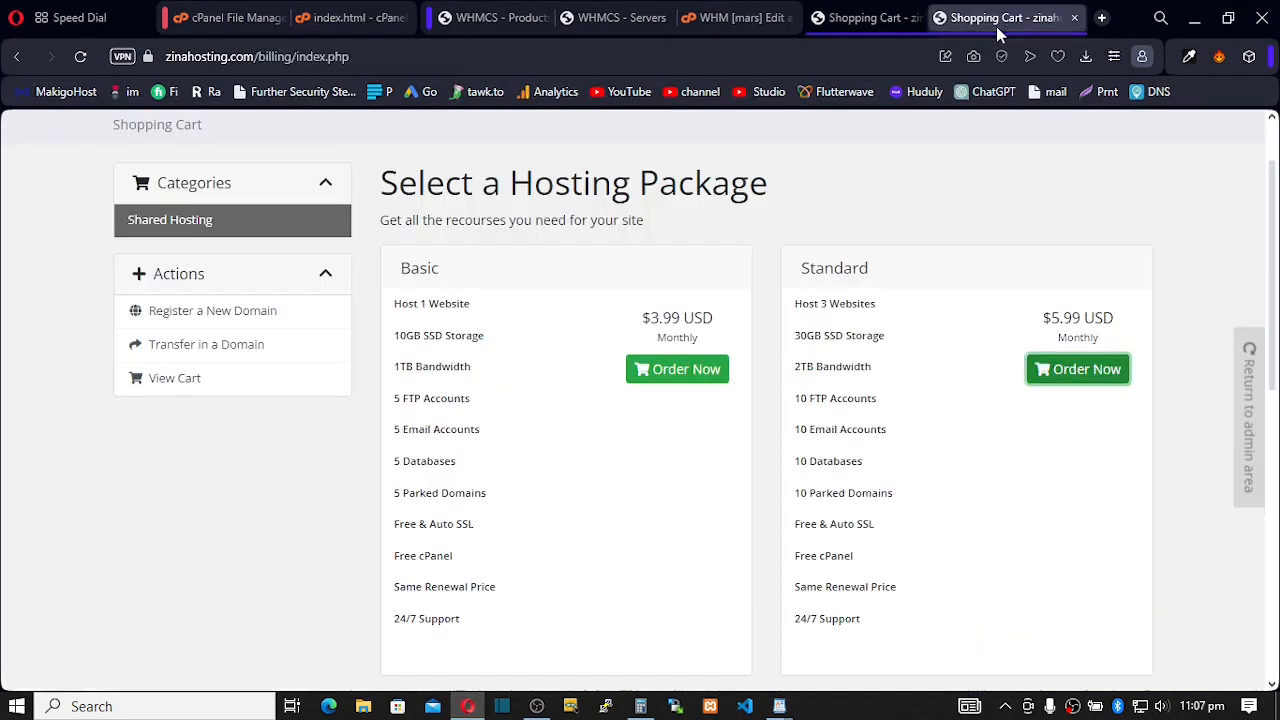
{"action": "left_click", "coordinate": [22, 62]}
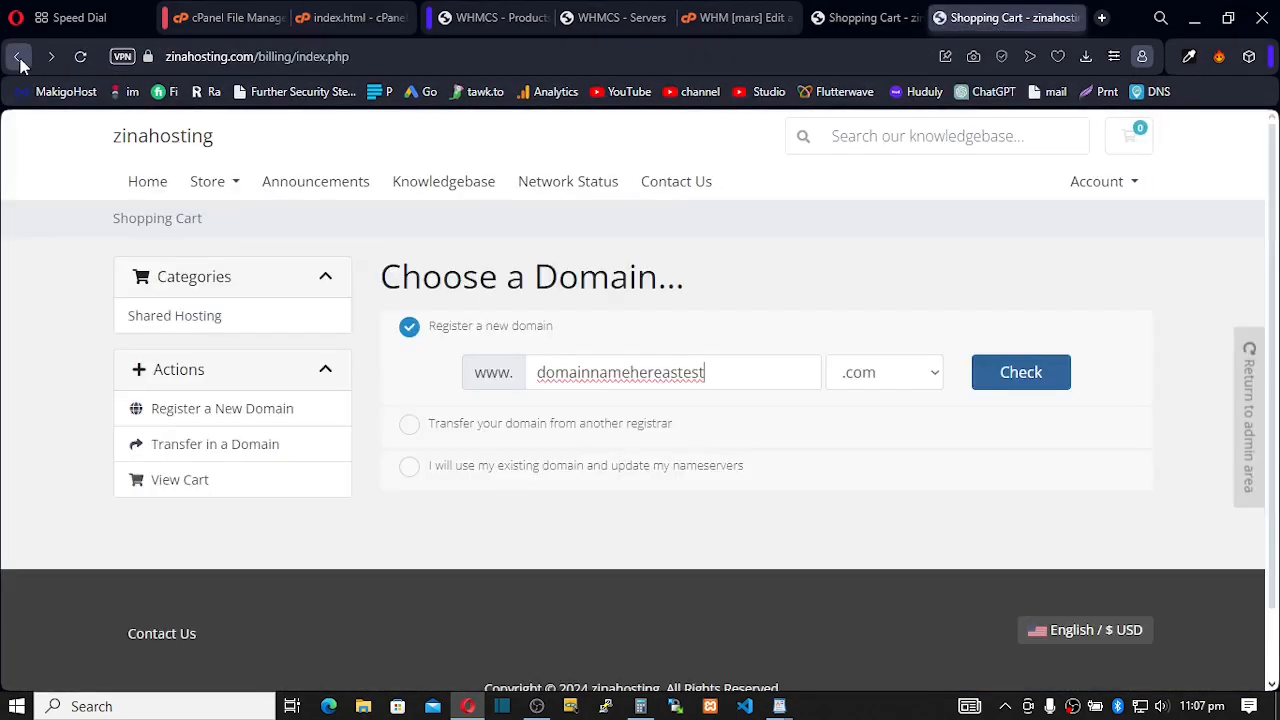
{"action": "left_click", "coordinate": [22, 62]}
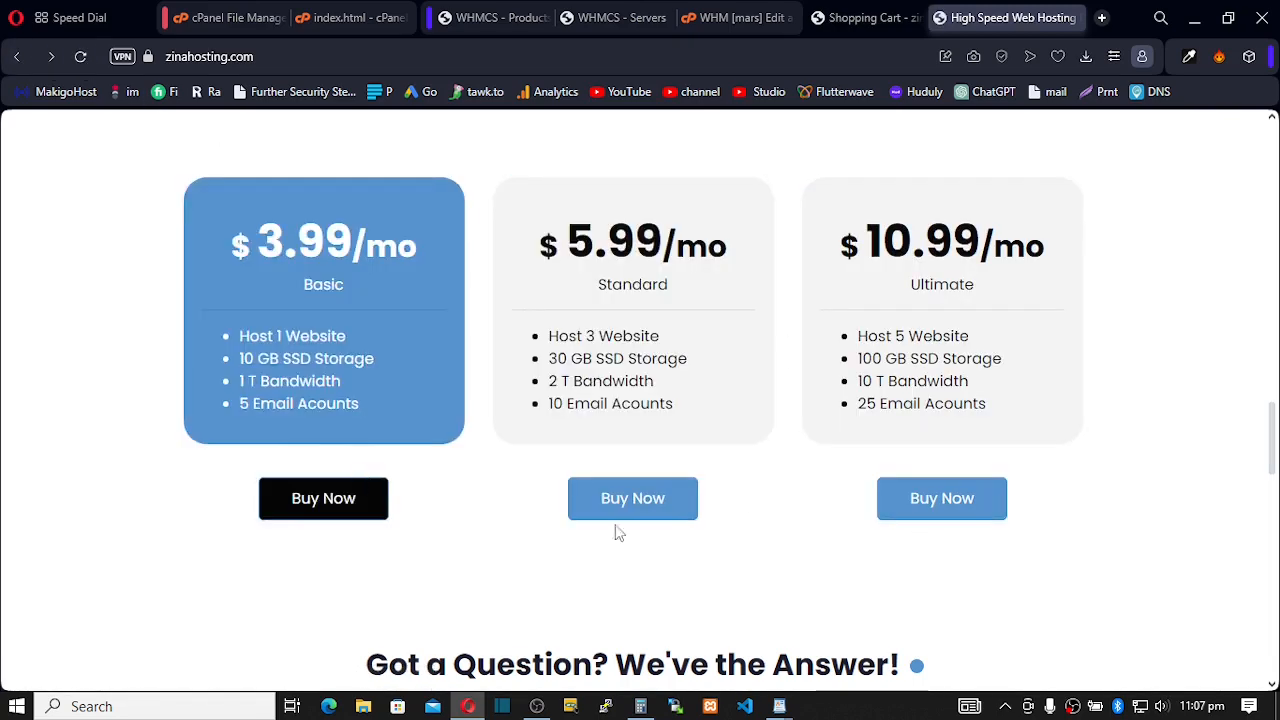
{"action": "left_click", "coordinate": [933, 518]}
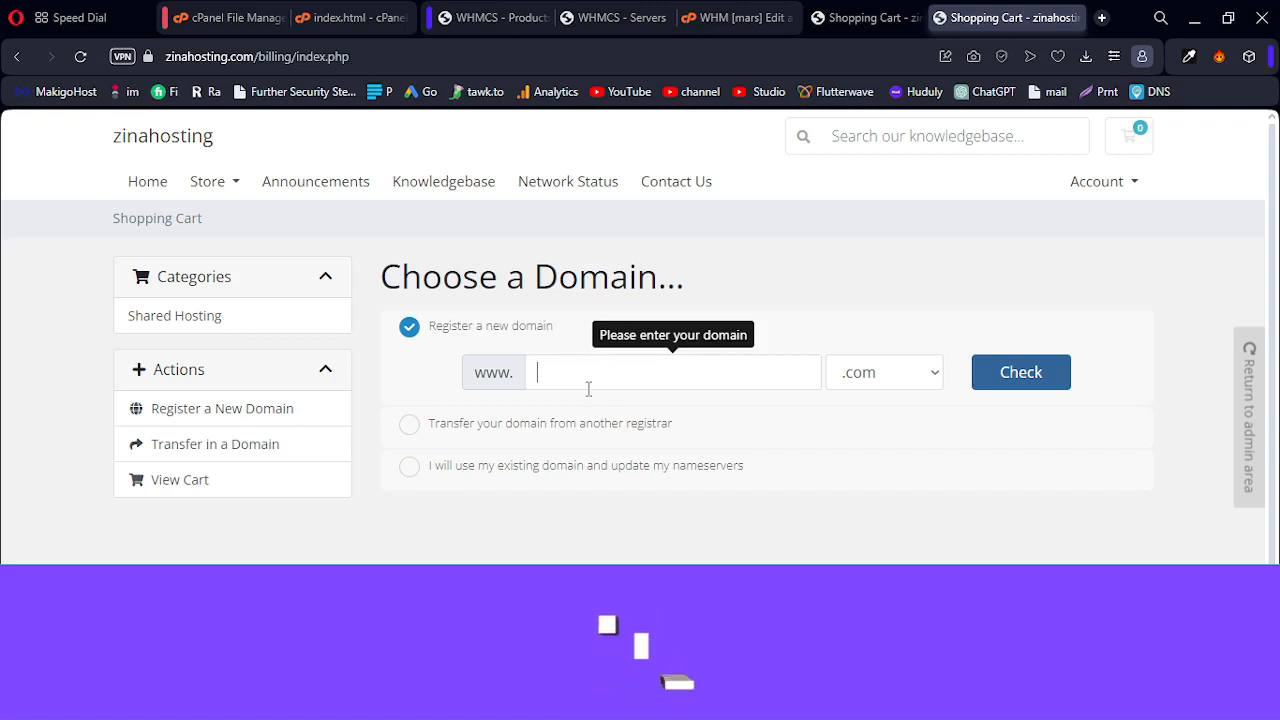
Step: Check a test .com domain's availability for the Ultimate plan and continue to the product configuration page
{"action": "type", "text": "this i"}
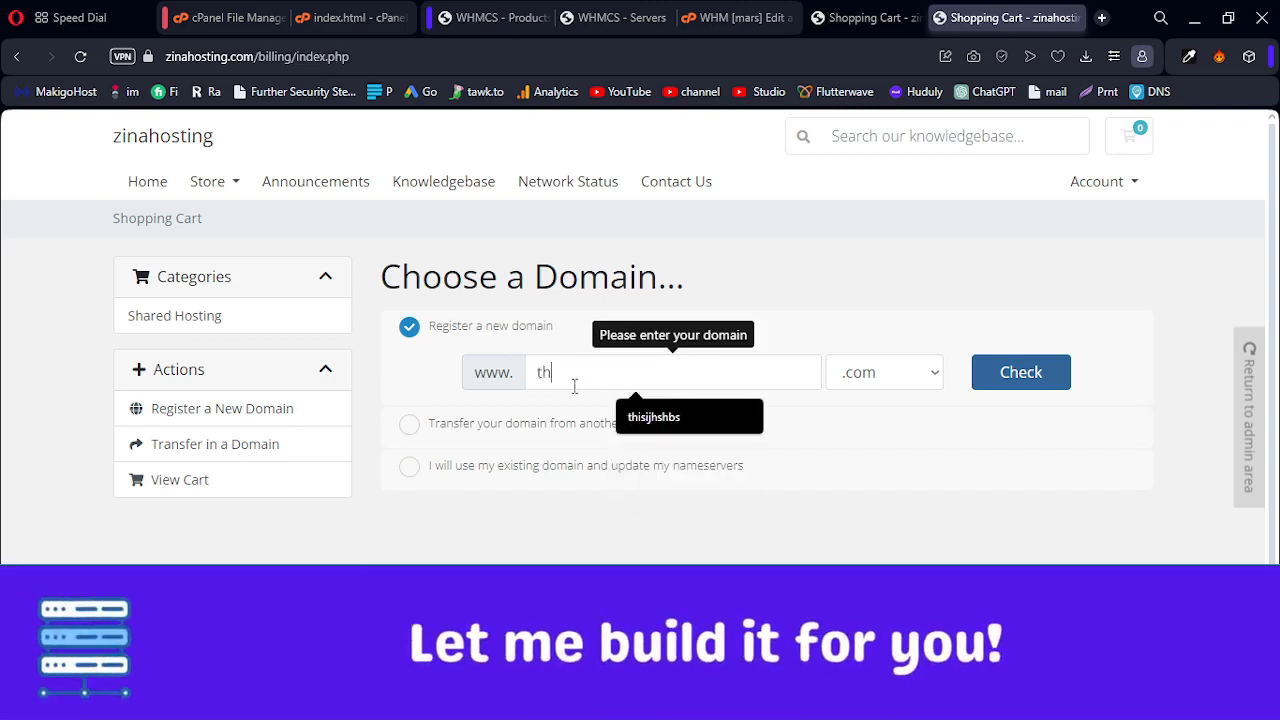
{"action": "key", "text": "BackSpace"}
{"action": "key", "text": "BackSpace"}
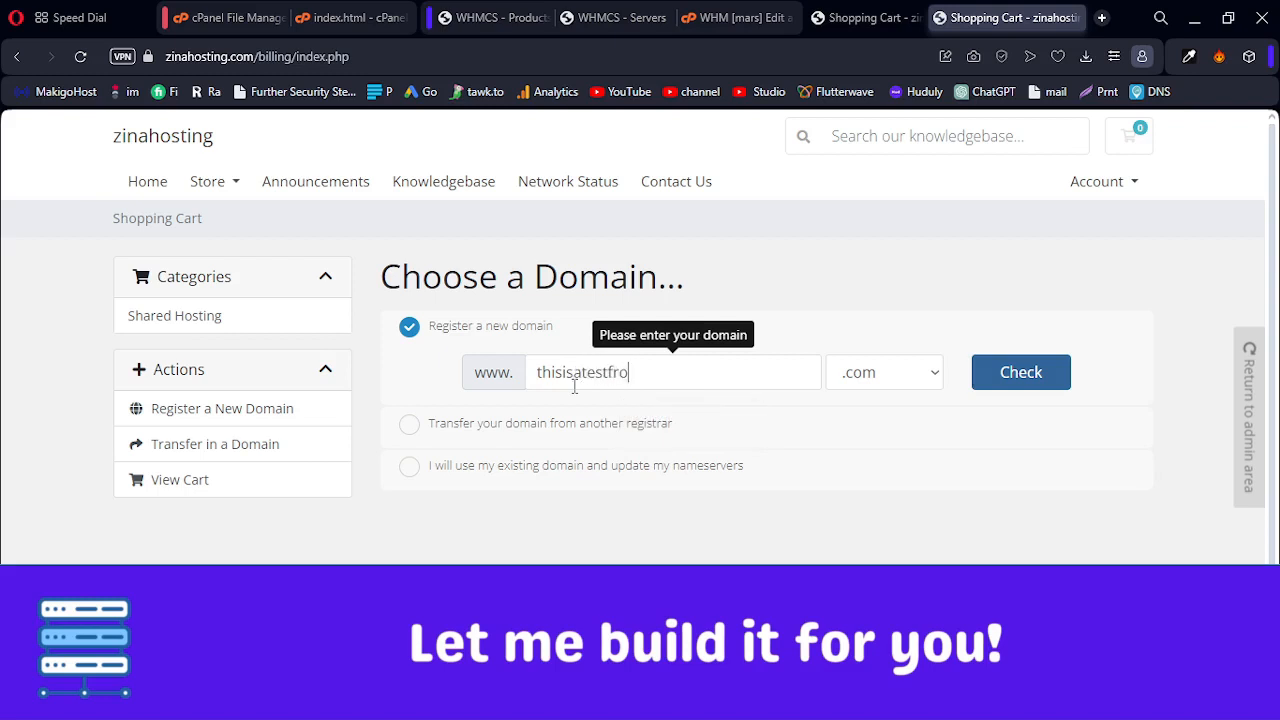
{"action": "type", "text": "atestfromsolomon"}
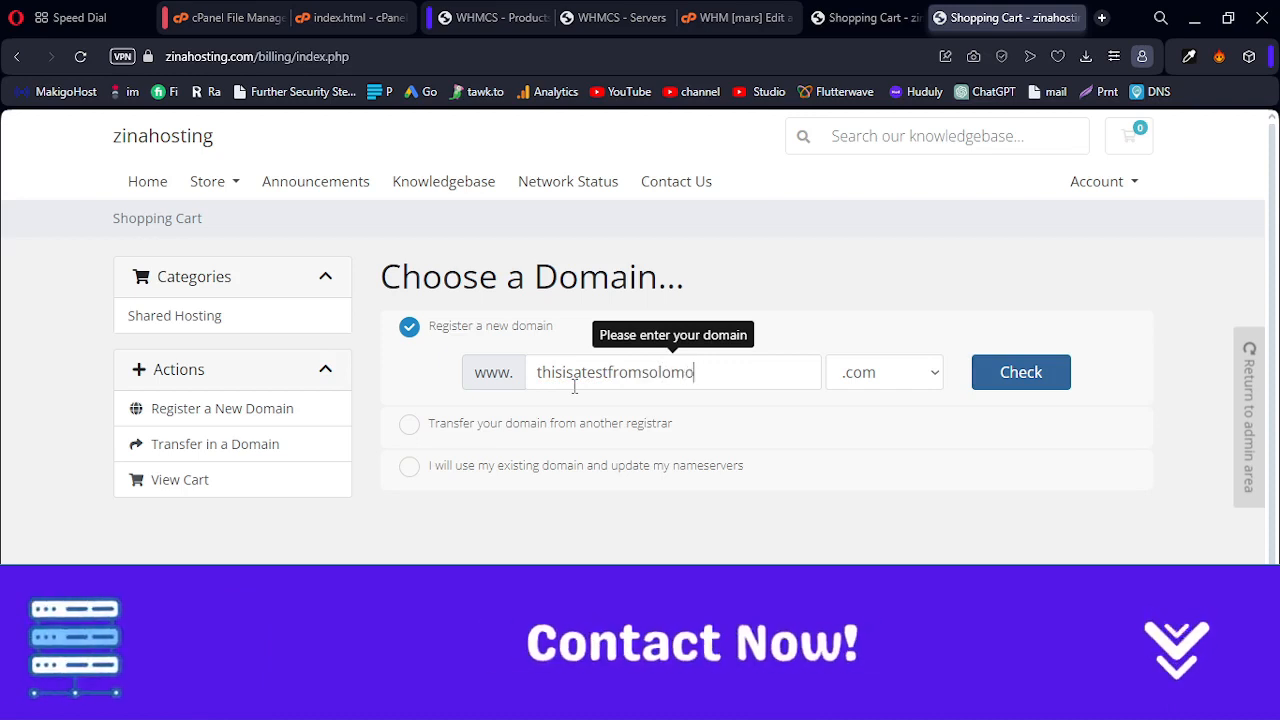
{"action": "left_click", "coordinate": [998, 388]}
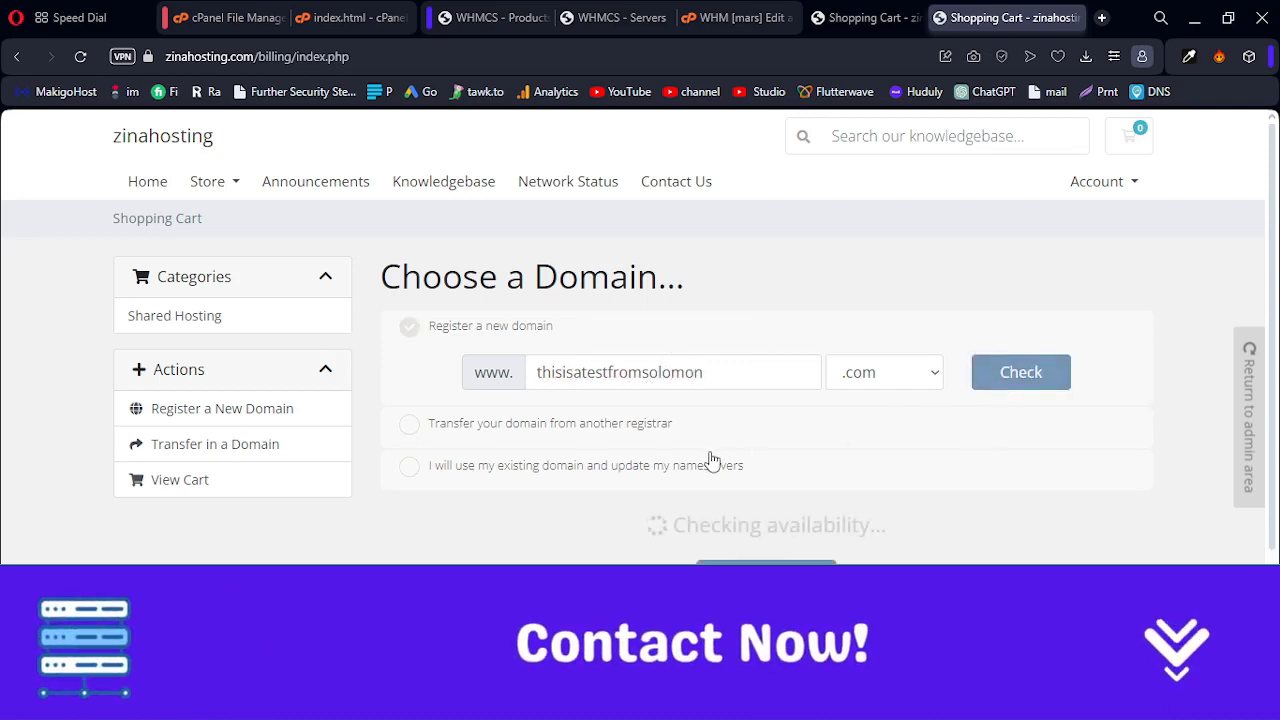
{"action": "left_click", "coordinate": [735, 598]}
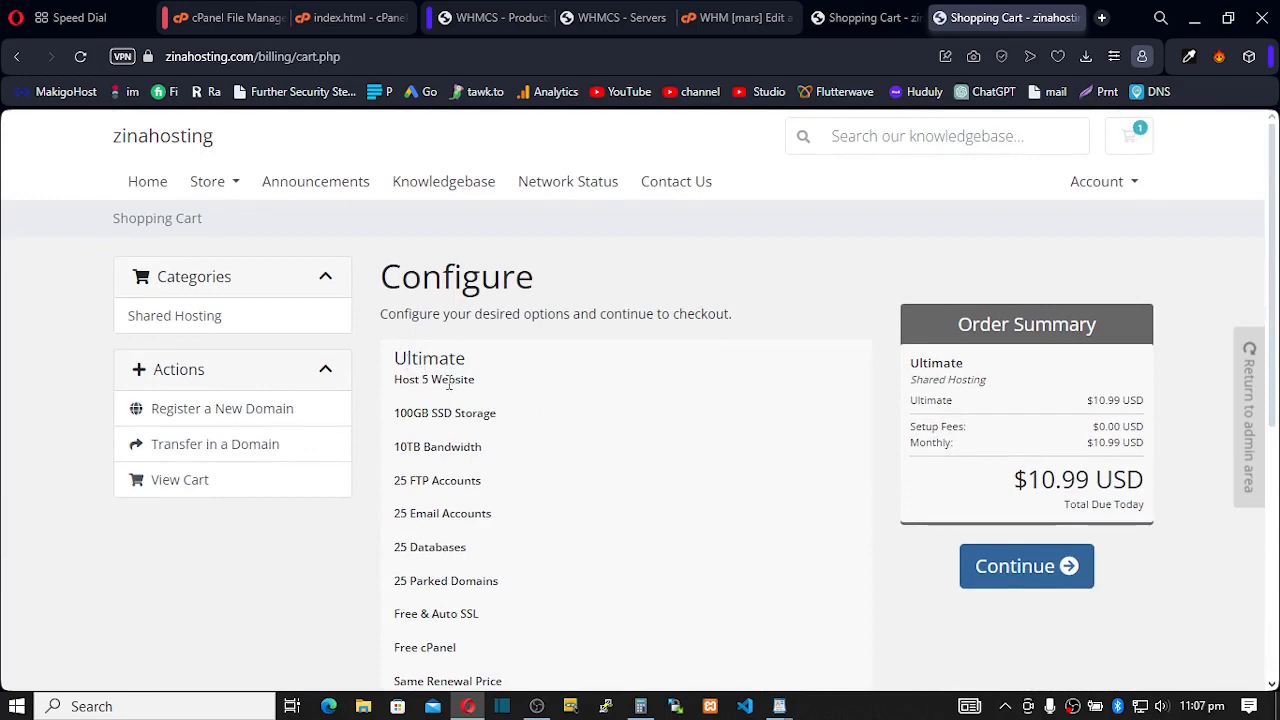
Step: Compare the Ultimate plan's feature list on the Configure page with the package descriptions in the WordPad Packages document
{"action": "scroll", "coordinate": [449, 383], "scroll_direction": "down", "scroll_amount": 1}
{"action": "scroll", "coordinate": [447, 392], "scroll_direction": "up", "scroll_amount": 1}
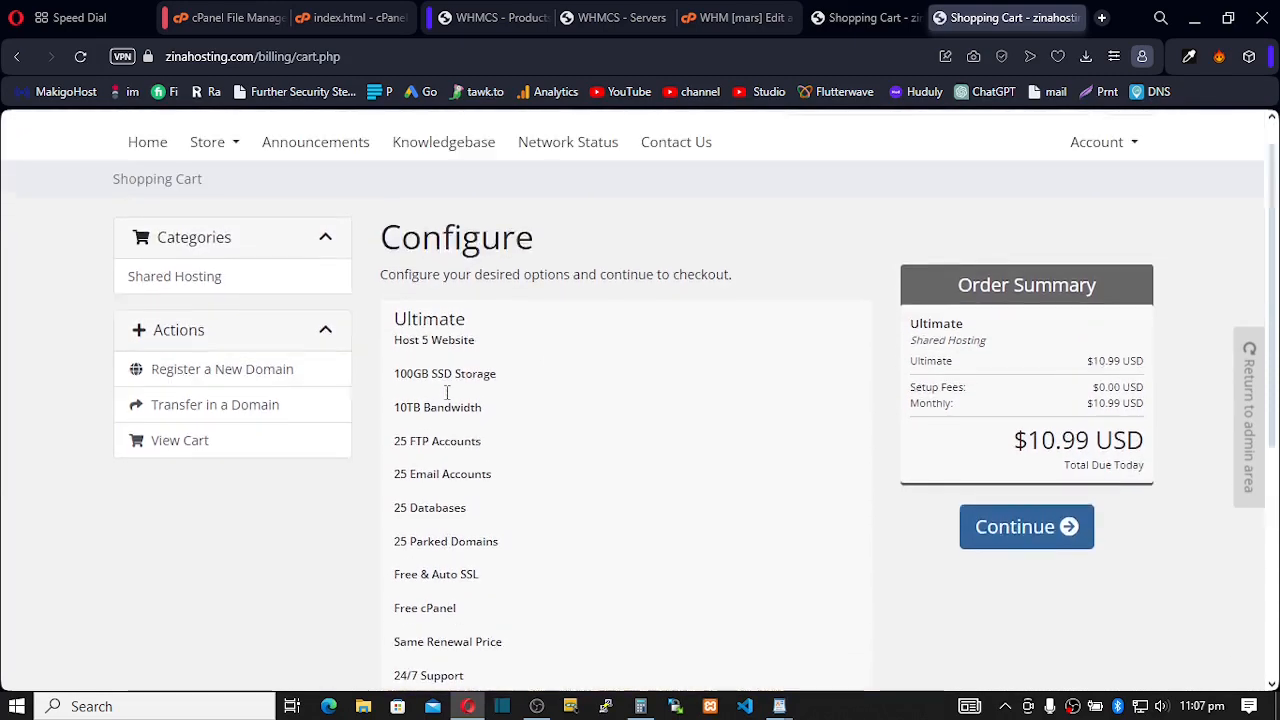
{"action": "left_click_drag", "start_coordinate": [395, 377], "coordinate": [528, 657]}
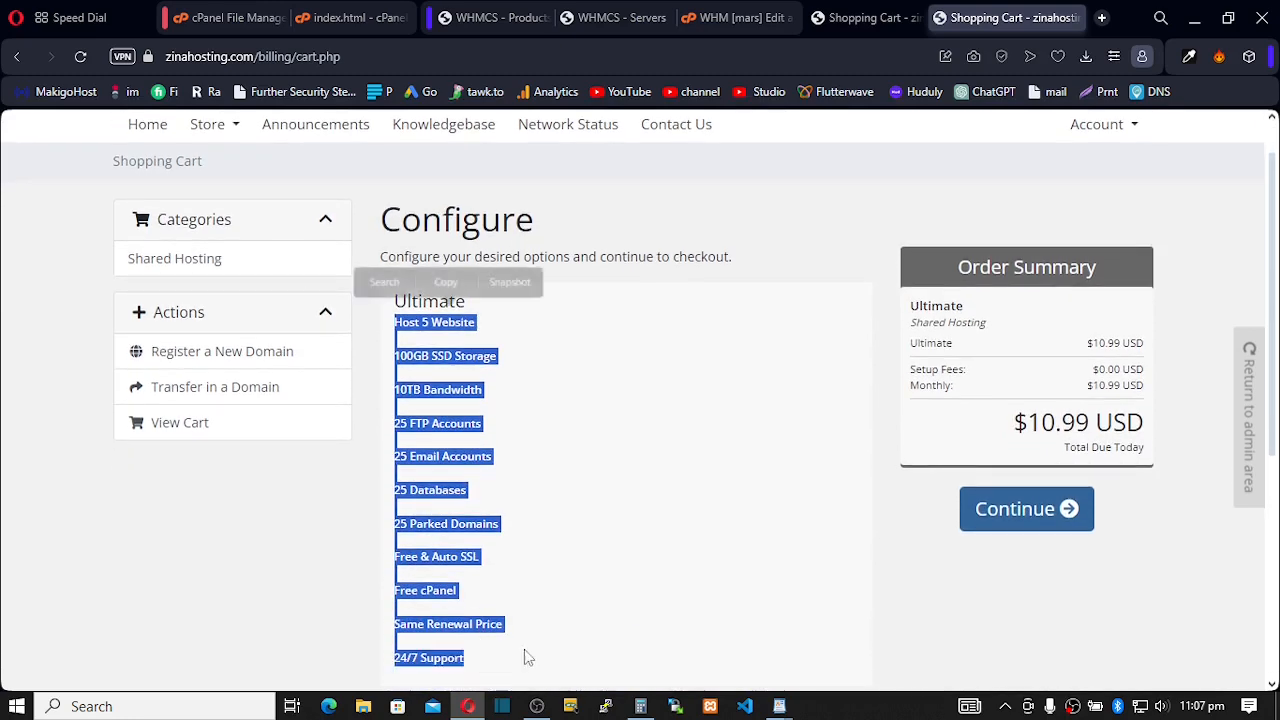
{"action": "mouse_move", "coordinate": [779, 706]}
{"action": "left_click", "coordinate": [865, 653]}
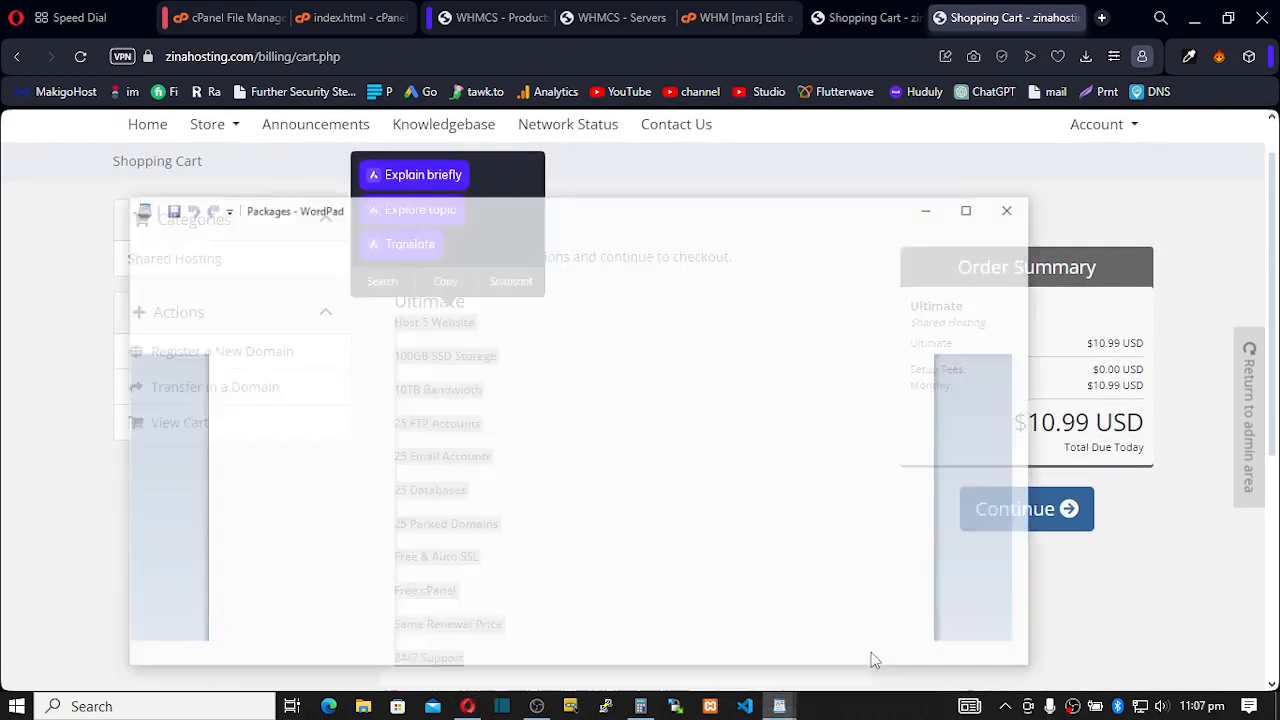
{"action": "scroll", "coordinate": [476, 430], "scroll_direction": "up", "scroll_amount": 9}
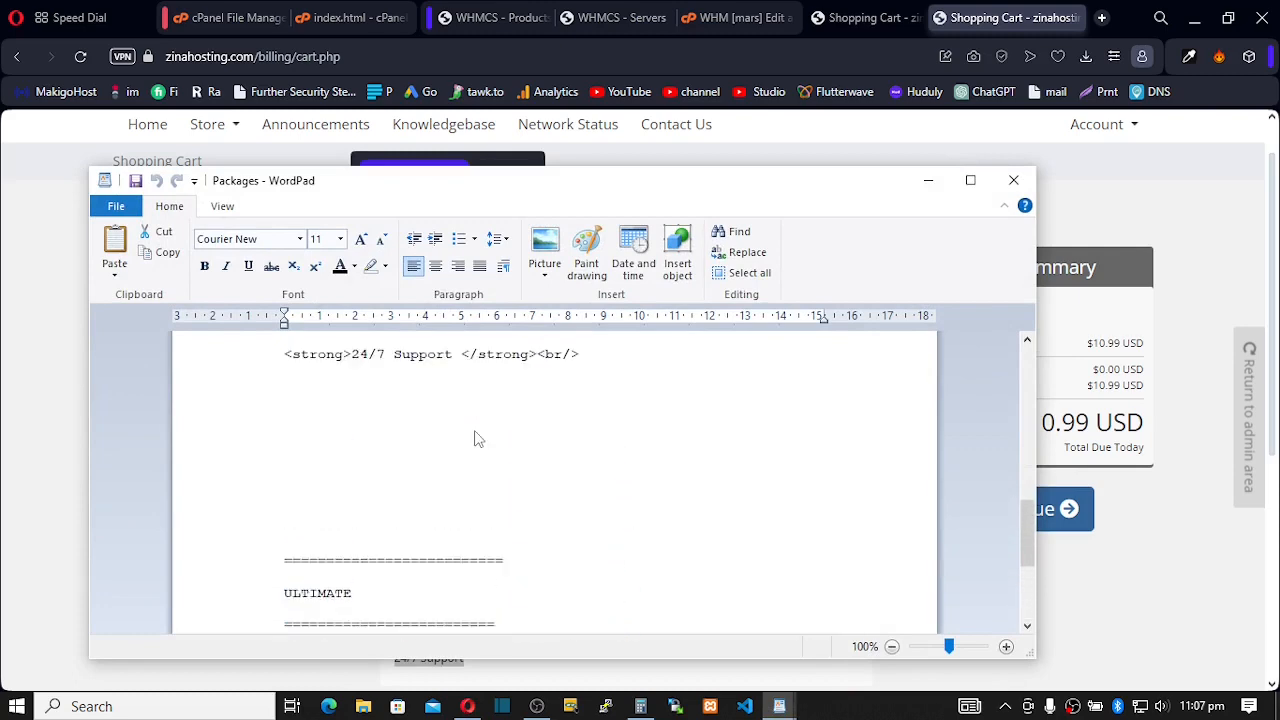
{"action": "scroll", "coordinate": [476, 438], "scroll_direction": "down", "scroll_amount": 1}
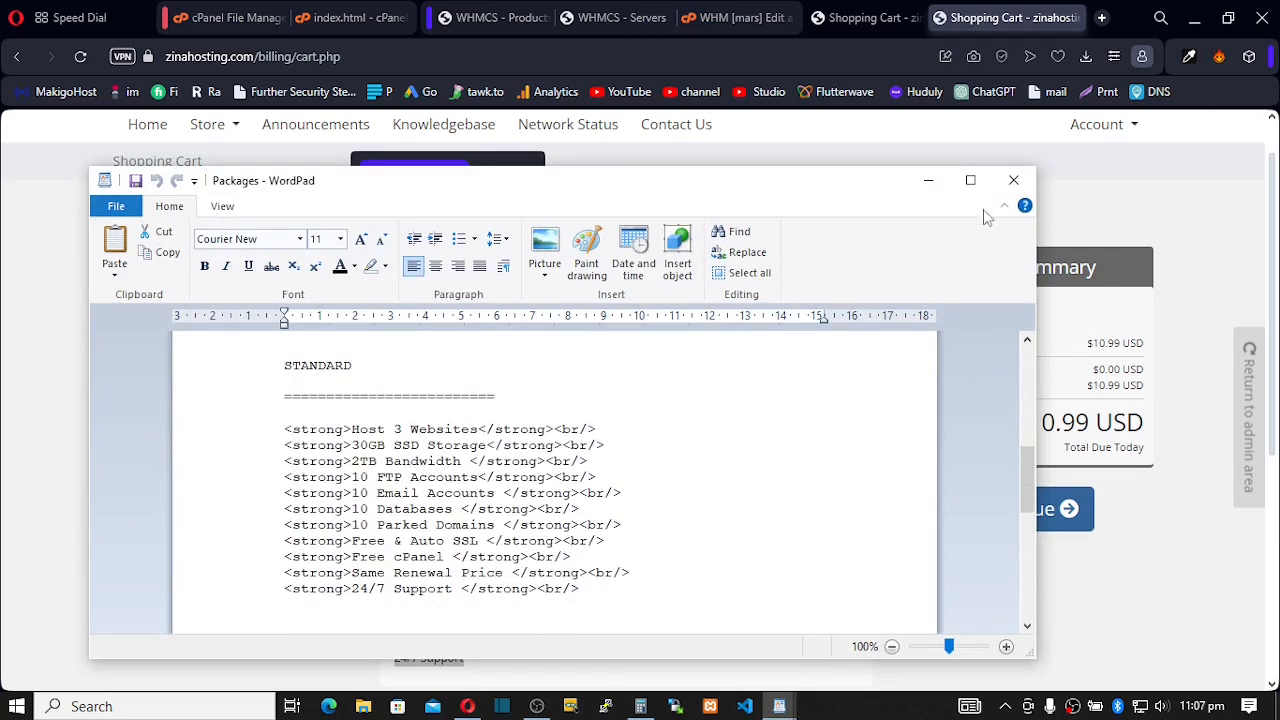
{"action": "left_click", "coordinate": [928, 180]}
{"action": "scroll", "coordinate": [490, 418], "scroll_direction": "up", "scroll_amount": 1}
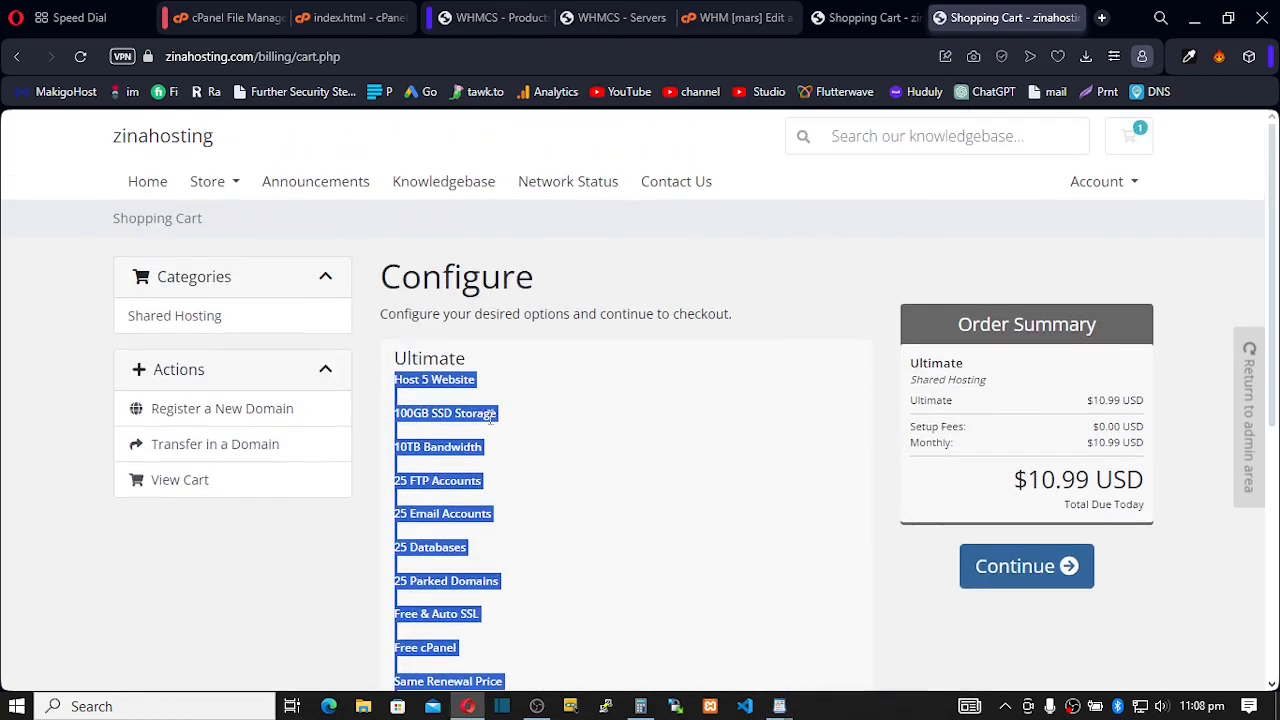
Step: Examine the Ultimate plan's billing cycle options in the cart and its entry in the WHMCS admin product list
{"action": "left_click", "coordinate": [432, 380]}
{"action": "scroll", "coordinate": [538, 434], "scroll_direction": "down", "scroll_amount": 5}
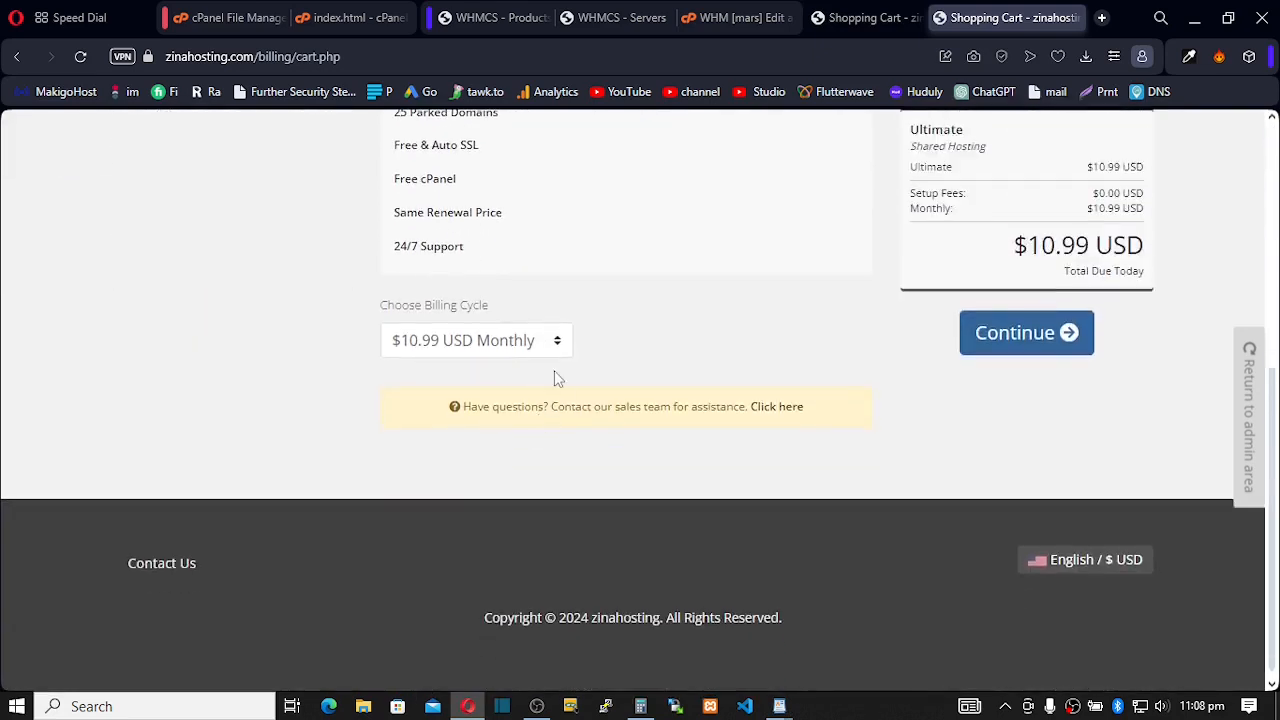
{"action": "left_click", "coordinate": [529, 345]}
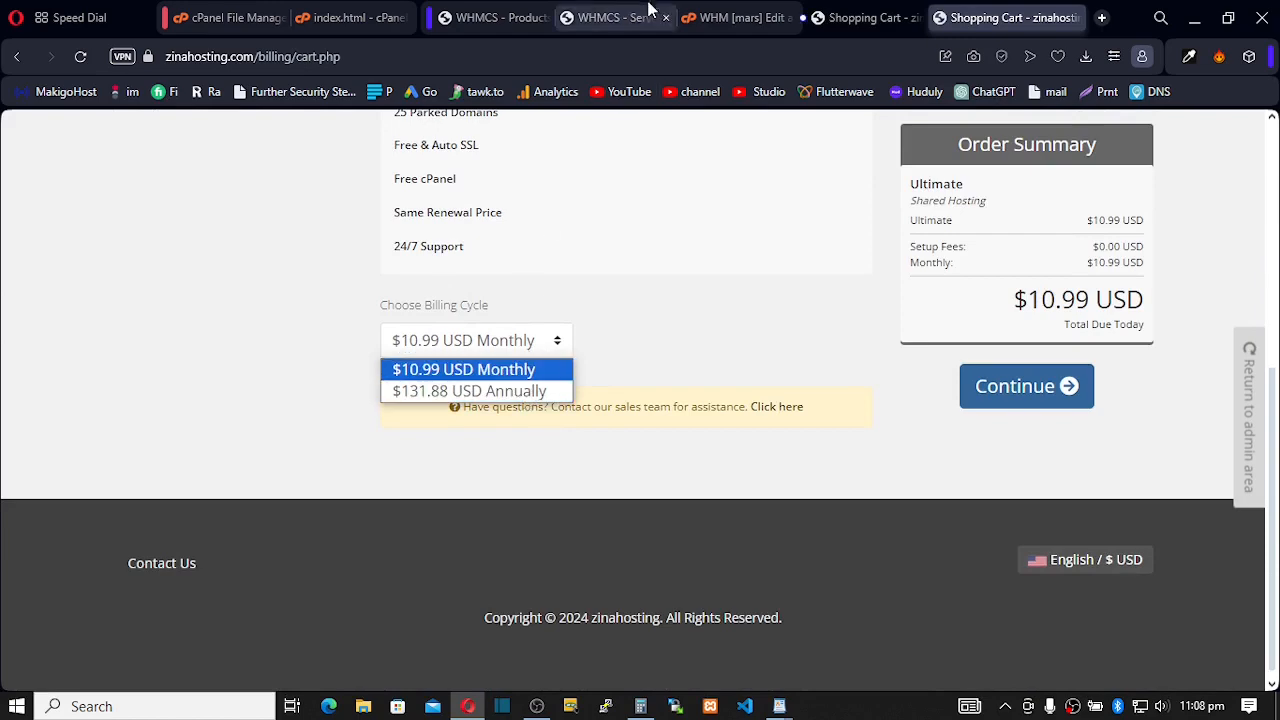
{"action": "left_click", "coordinate": [505, 18]}
{"action": "scroll", "coordinate": [430, 375], "scroll_direction": "down", "scroll_amount": 2}
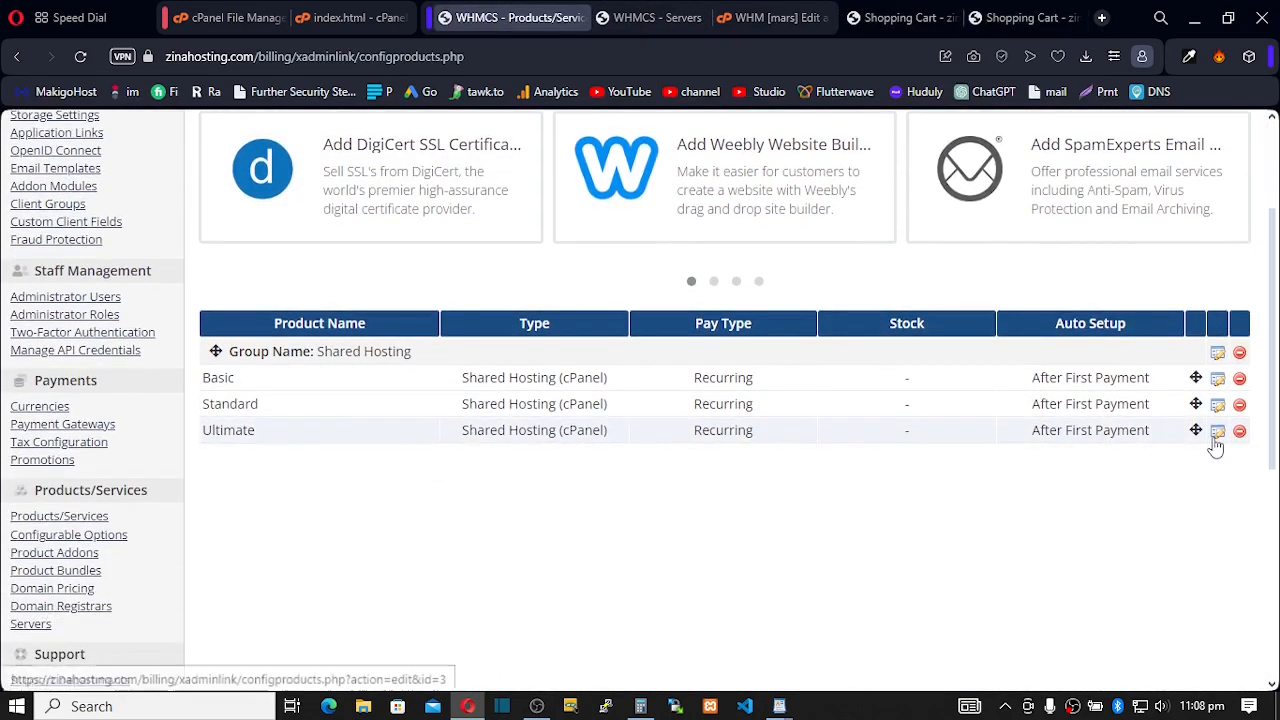
{"action": "left_click", "coordinate": [975, 18]}
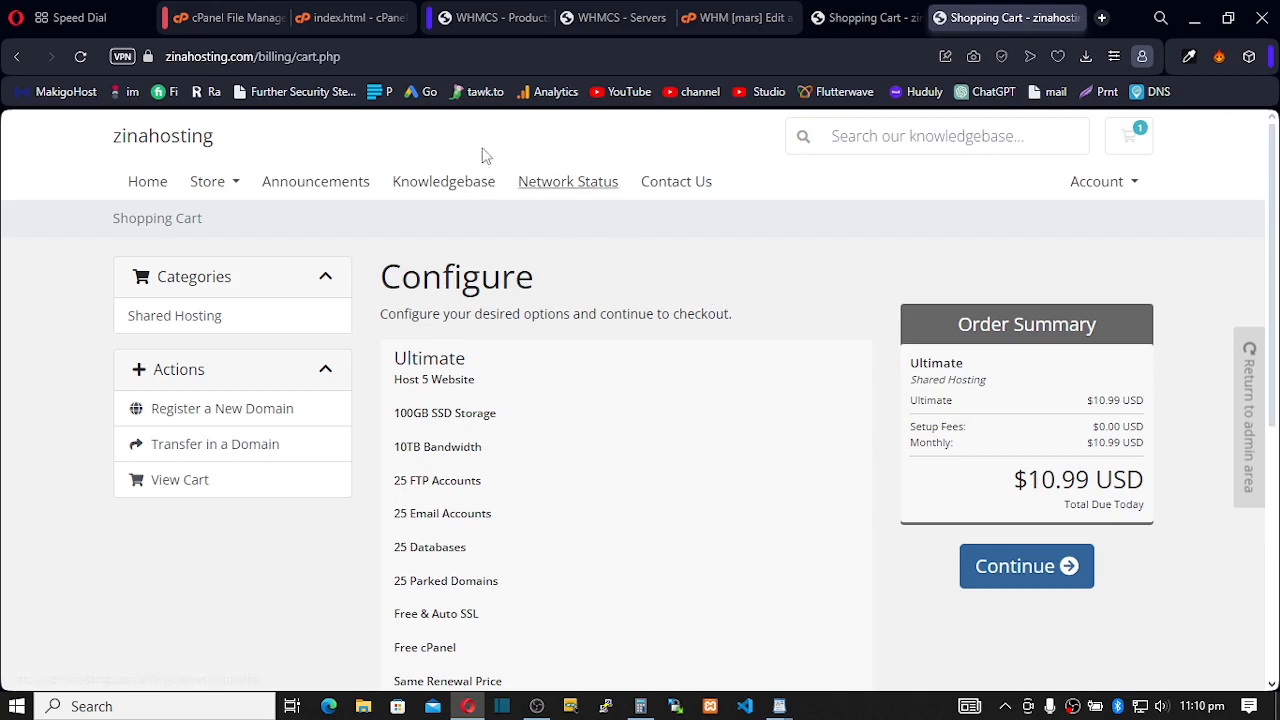
Step: Look through index.html up to the header navigation and examine the Clients Login, Domains and Contact Us links
{"action": "left_click", "coordinate": [348, 17]}
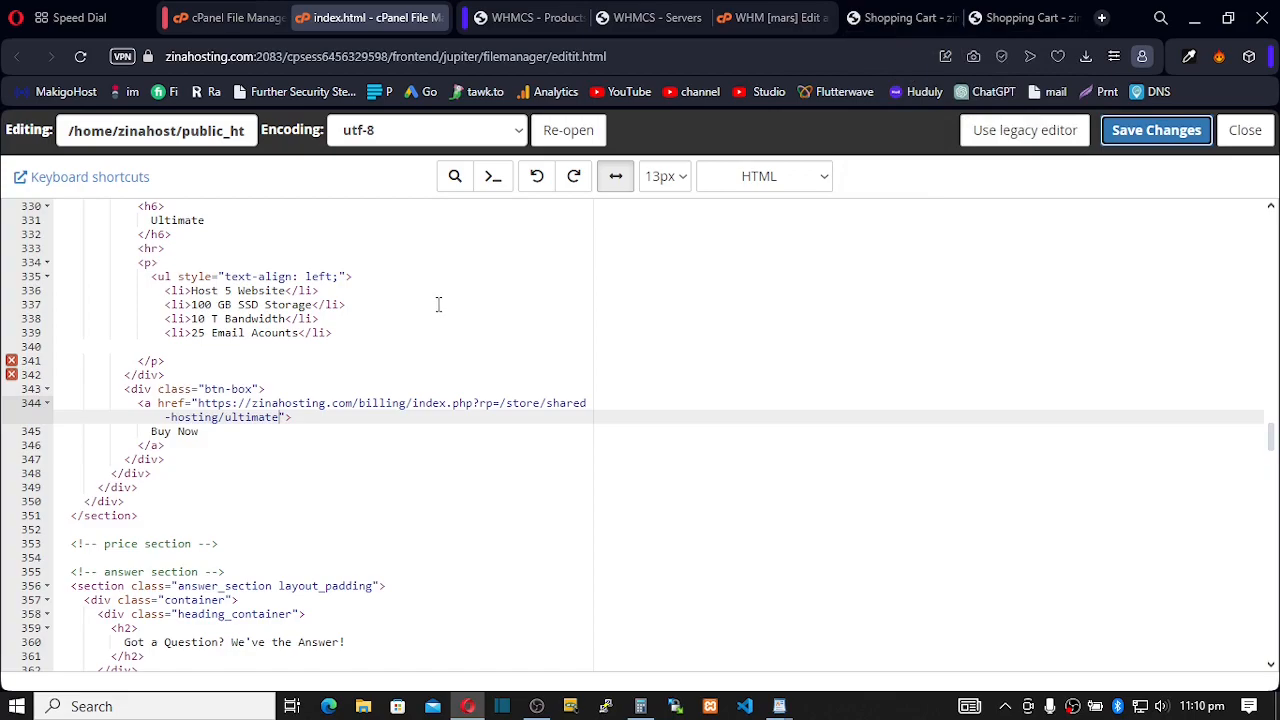
{"action": "scroll", "coordinate": [438, 304], "scroll_direction": "up", "scroll_amount": 15}
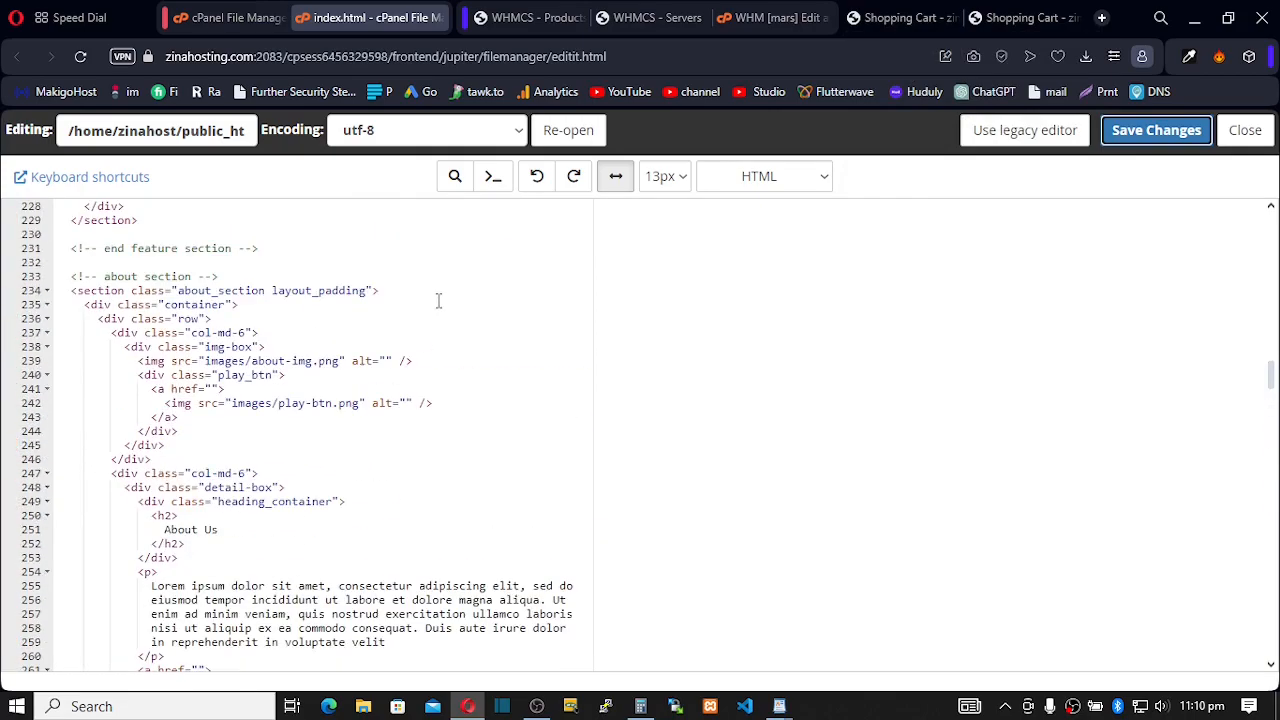
{"action": "scroll", "coordinate": [438, 300], "scroll_direction": "up", "scroll_amount": 12}
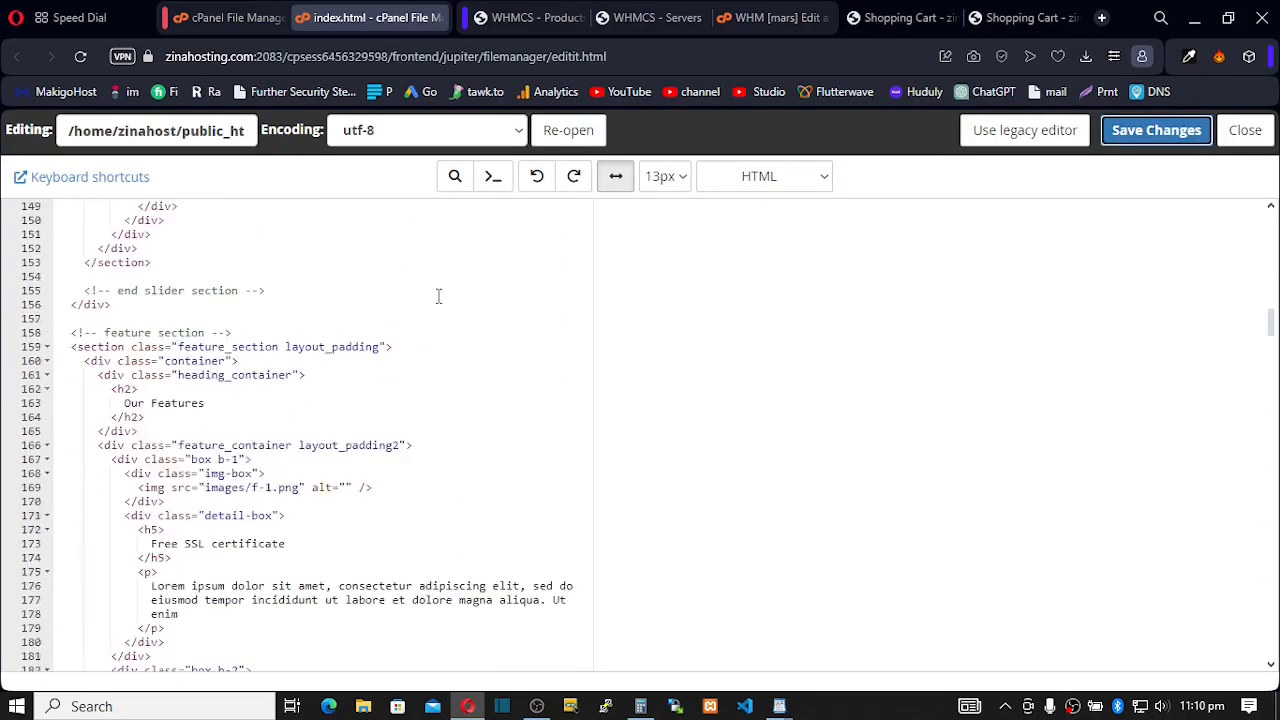
{"action": "scroll", "coordinate": [440, 295], "scroll_direction": "up", "scroll_amount": 18}
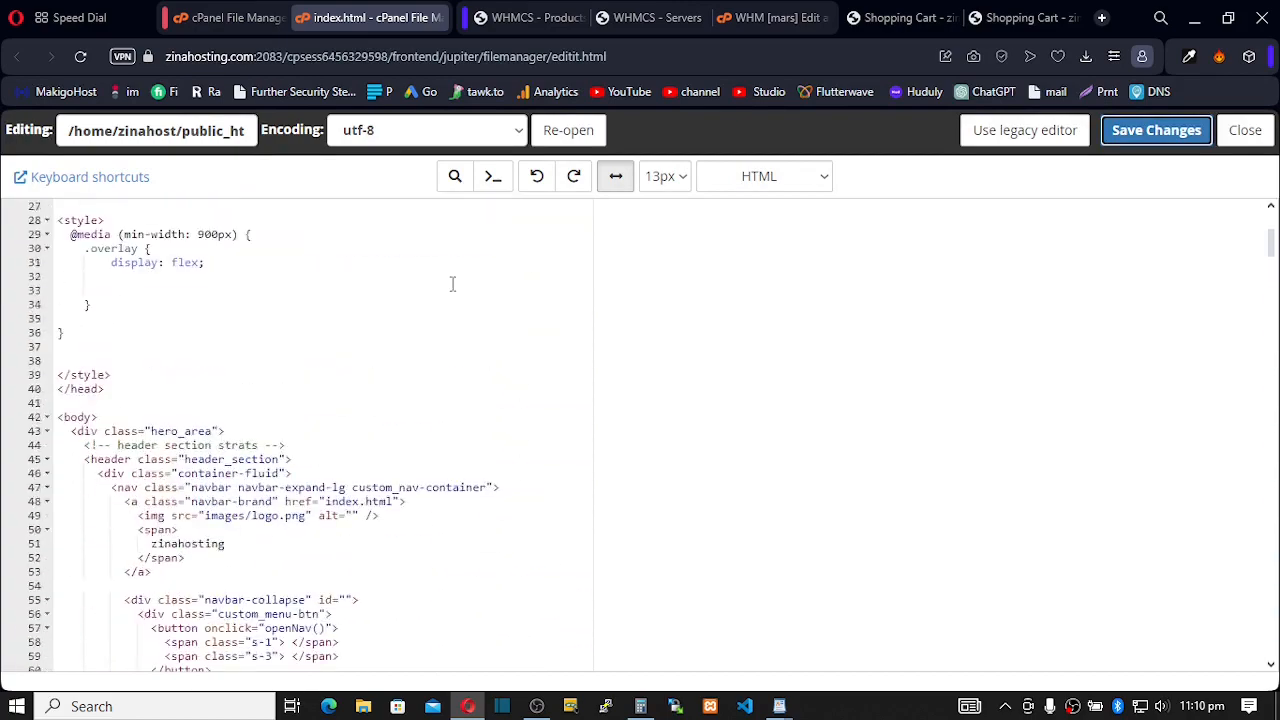
{"action": "scroll", "coordinate": [455, 280], "scroll_direction": "up", "scroll_amount": 4}
{"action": "scroll", "coordinate": [453, 303], "scroll_direction": "down", "scroll_amount": 5}
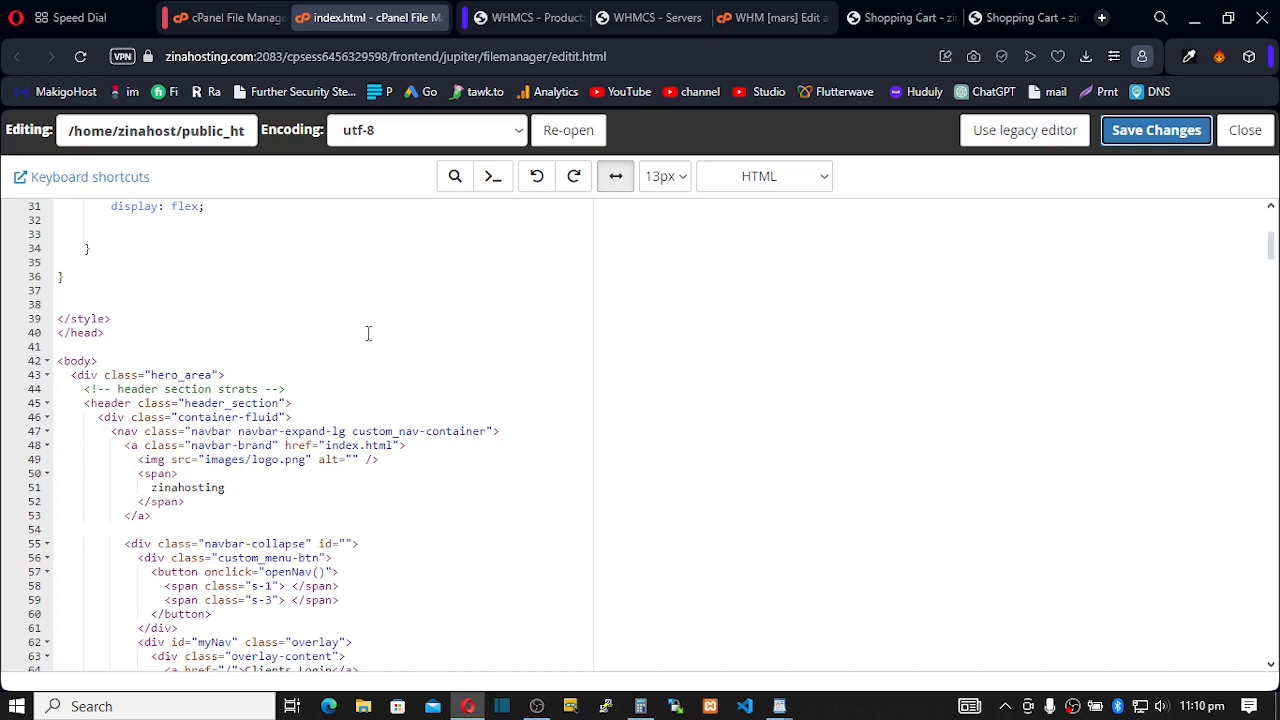
{"action": "scroll", "coordinate": [368, 333], "scroll_direction": "down", "scroll_amount": 5}
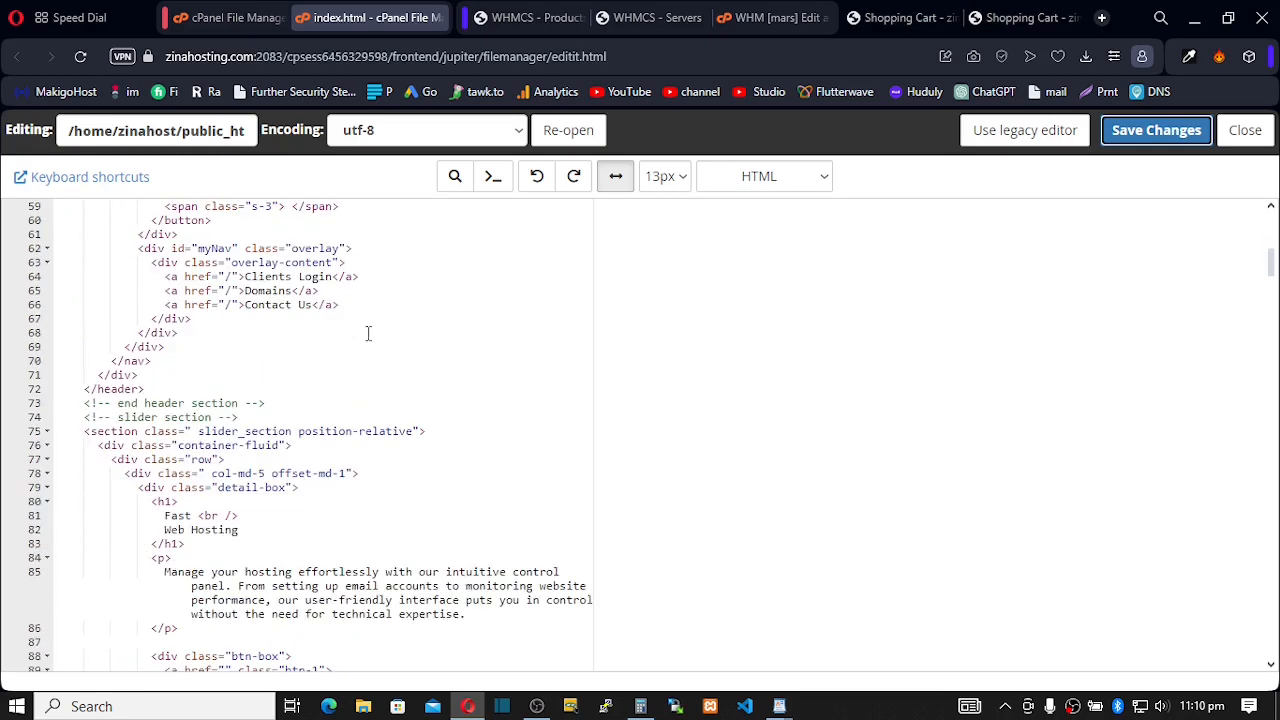
{"action": "scroll", "coordinate": [368, 333], "scroll_direction": "up", "scroll_amount": 2}
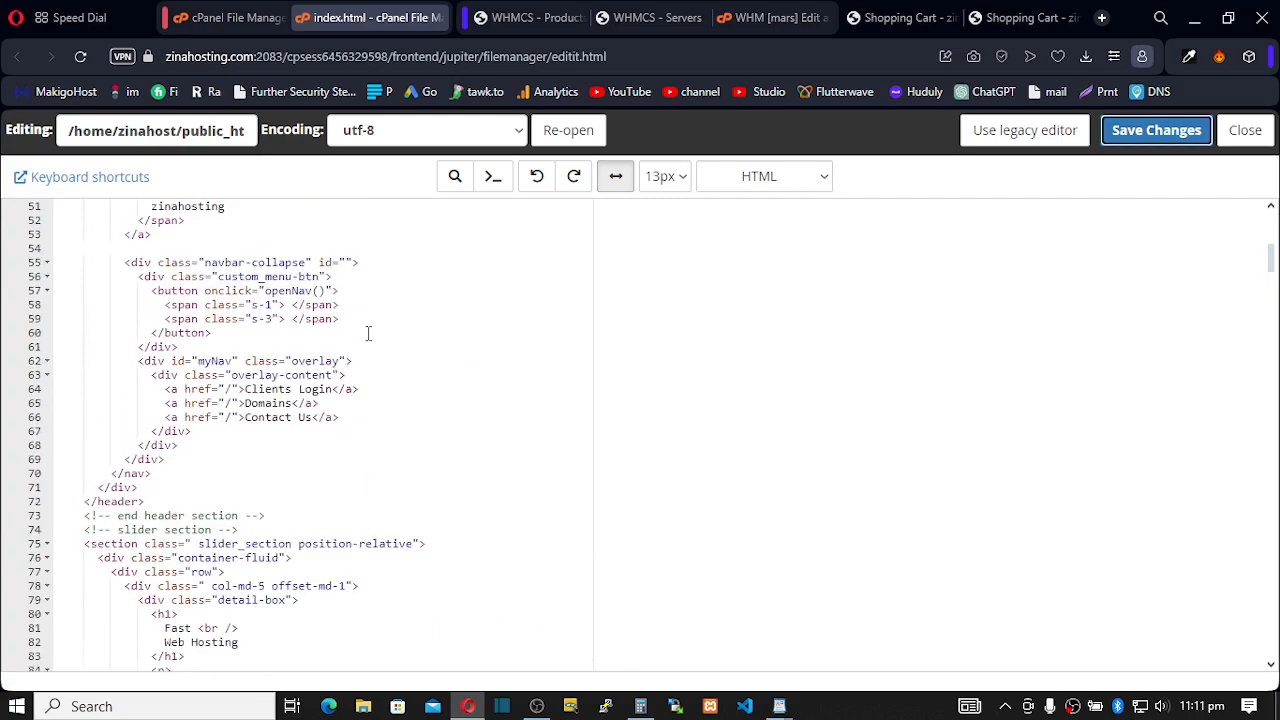
Step: Review the feature, about and pricing sections of index.html, including the Basic and Standard plans' Buy Now links
{"action": "scroll", "coordinate": [368, 333], "scroll_direction": "down", "scroll_amount": 4}
{"action": "scroll", "coordinate": [368, 333], "scroll_direction": "down", "scroll_amount": 7}
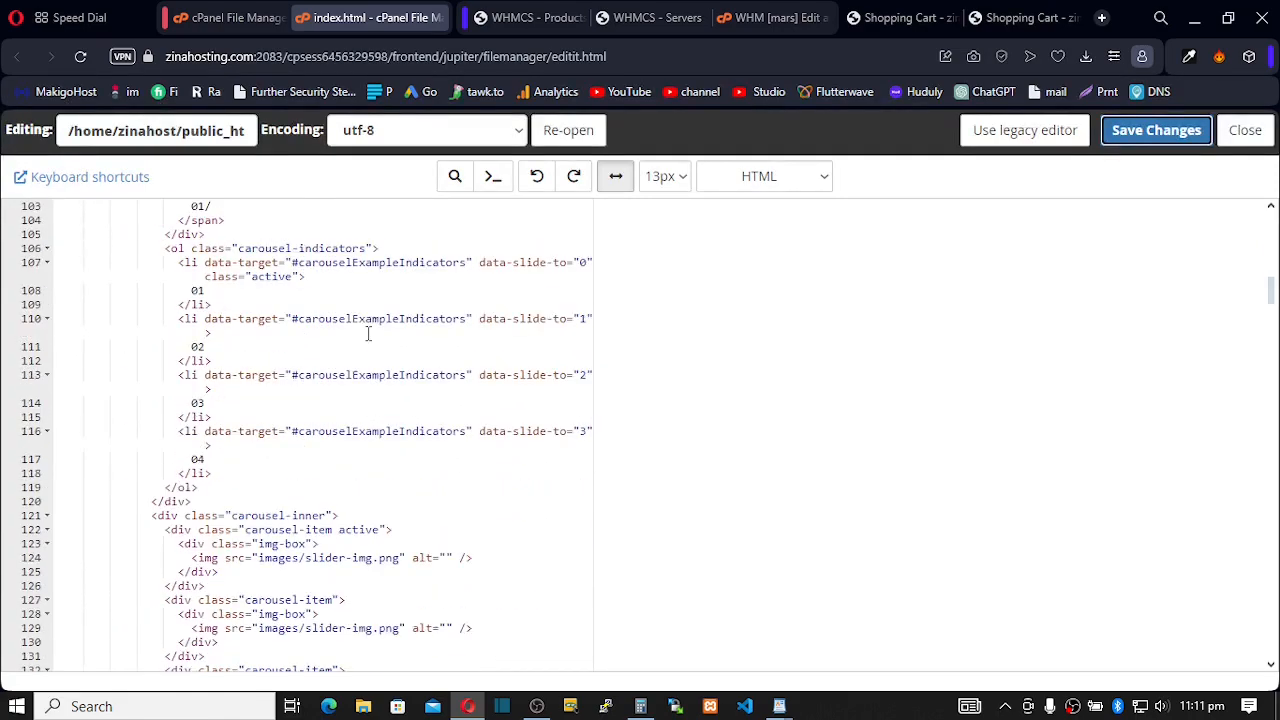
{"action": "scroll", "coordinate": [368, 333], "scroll_direction": "down", "scroll_amount": 8}
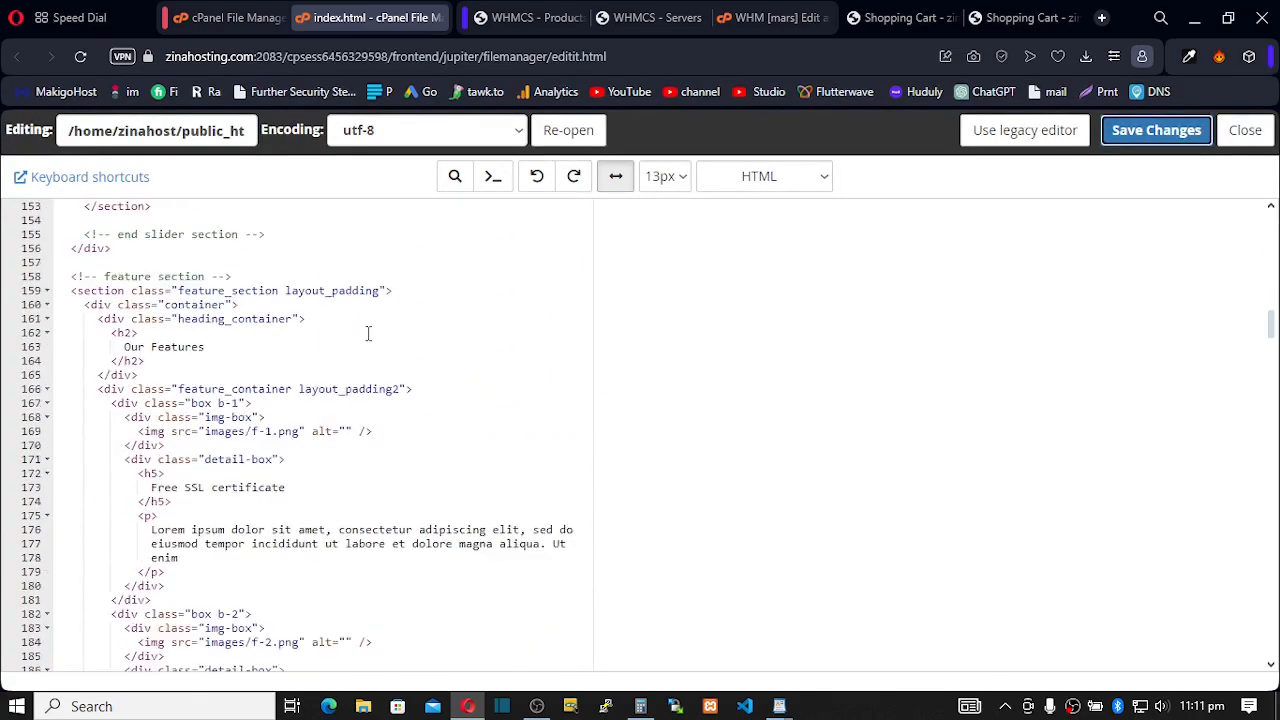
{"action": "scroll", "coordinate": [368, 333], "scroll_direction": "down", "scroll_amount": 9}
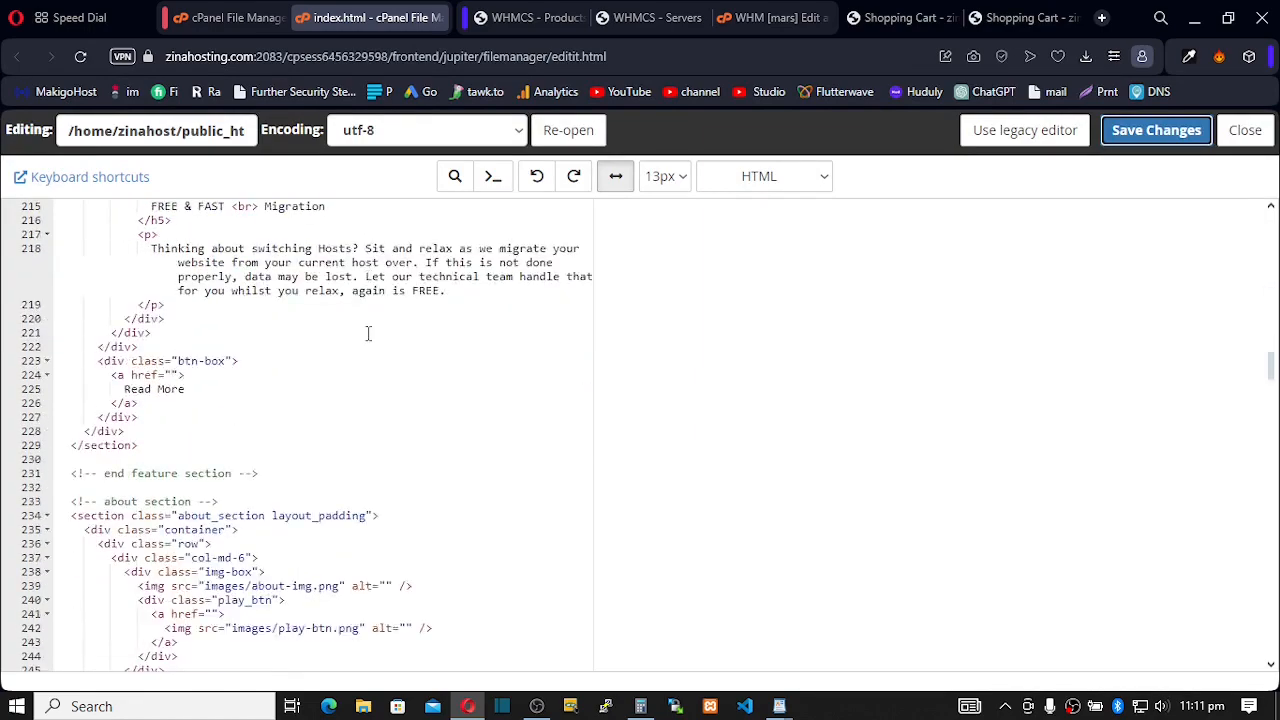
{"action": "scroll", "coordinate": [368, 333], "scroll_direction": "down", "scroll_amount": 7}
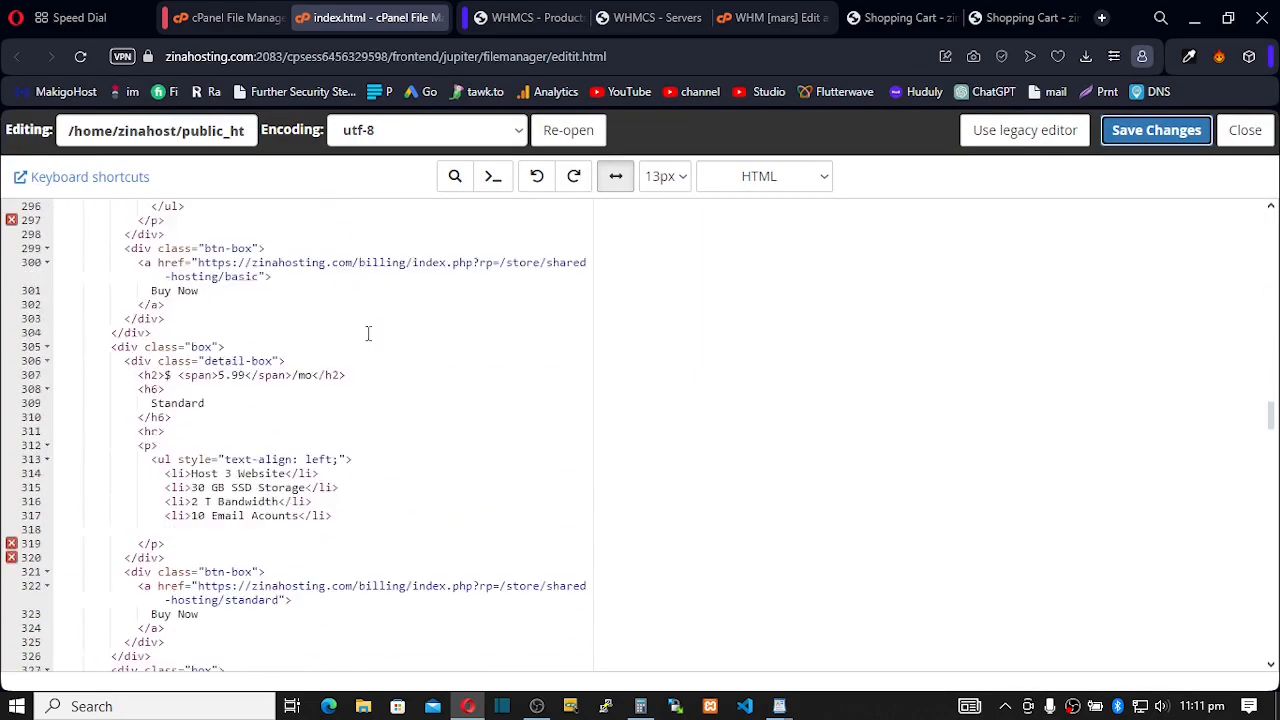
{"action": "scroll", "coordinate": [286, 302], "scroll_direction": "up", "scroll_amount": 1}
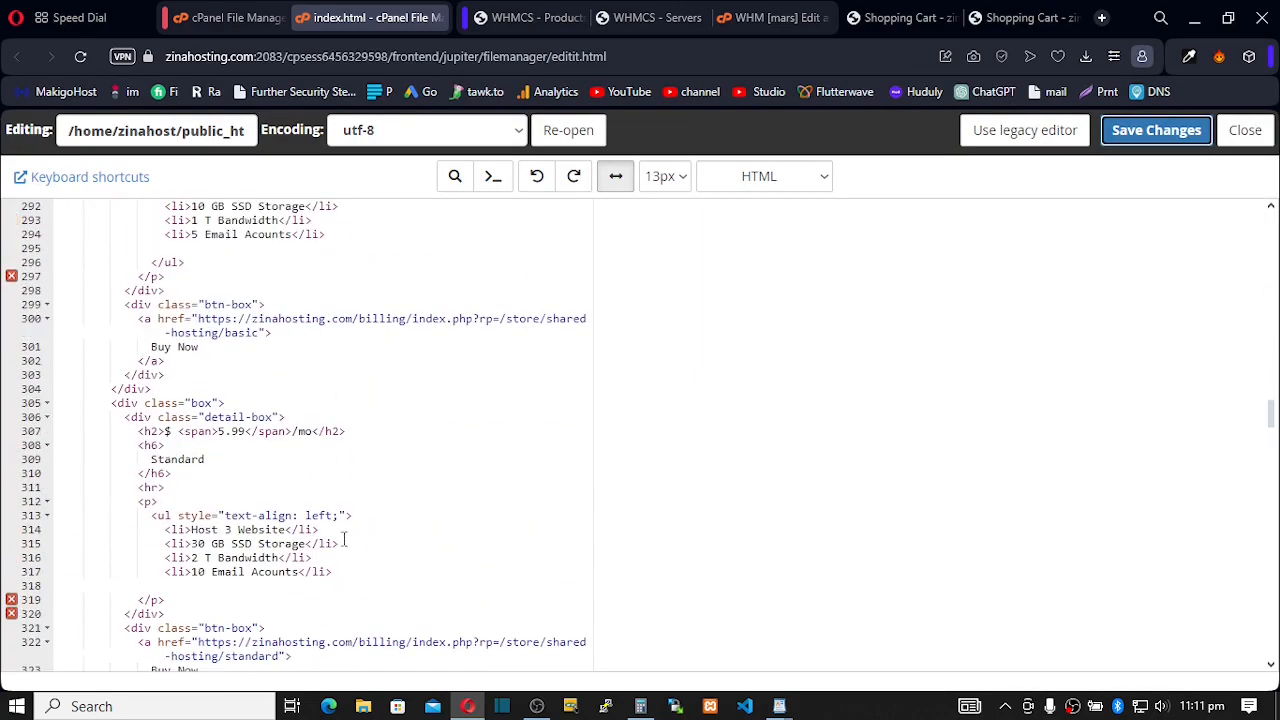
{"action": "scroll", "coordinate": [364, 486], "scroll_direction": "down", "scroll_amount": 2}
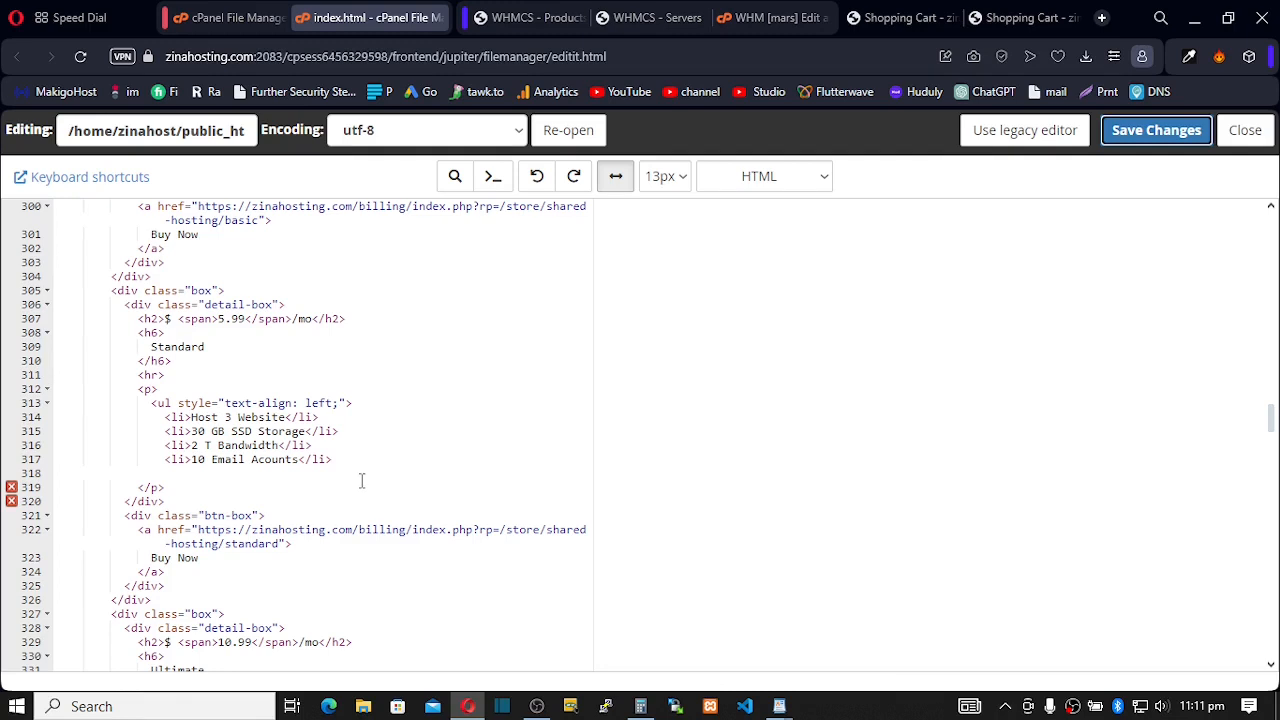
Step: Open the Contact Us page from the client area's shopping cart and look over its pre-sales contact form
{"action": "left_click", "coordinate": [992, 20]}
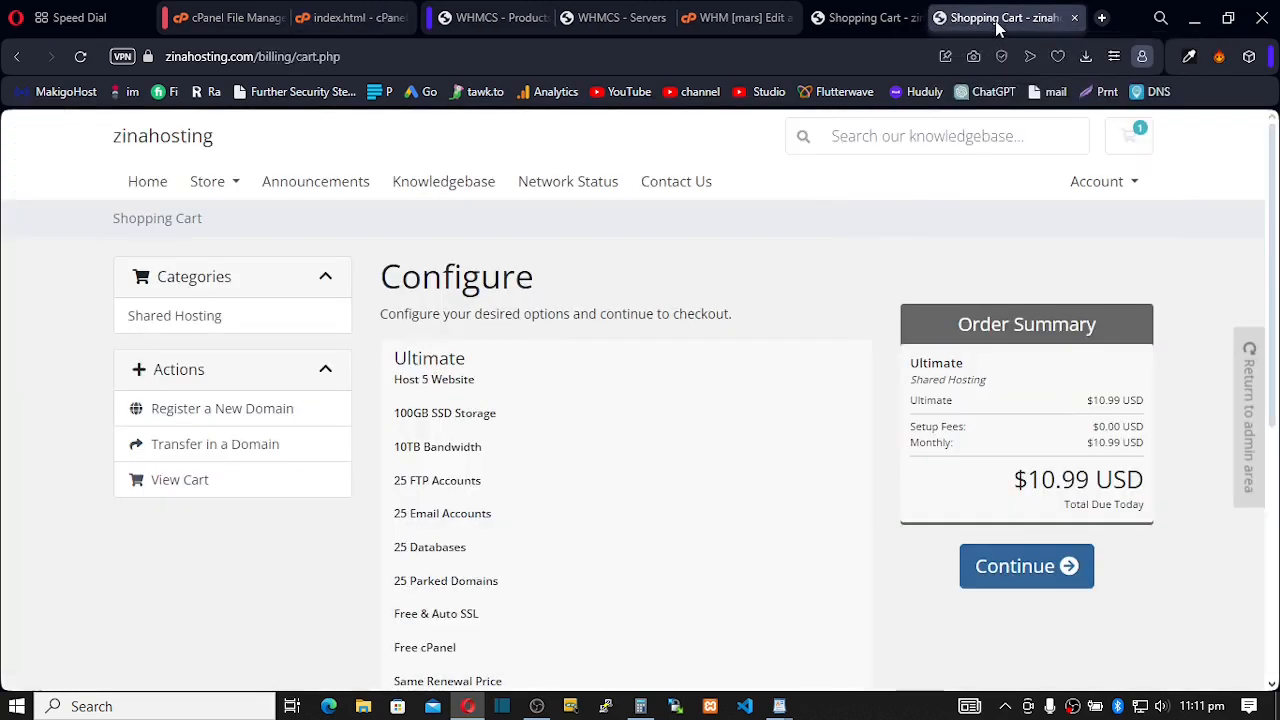
{"action": "left_click", "coordinate": [686, 193]}
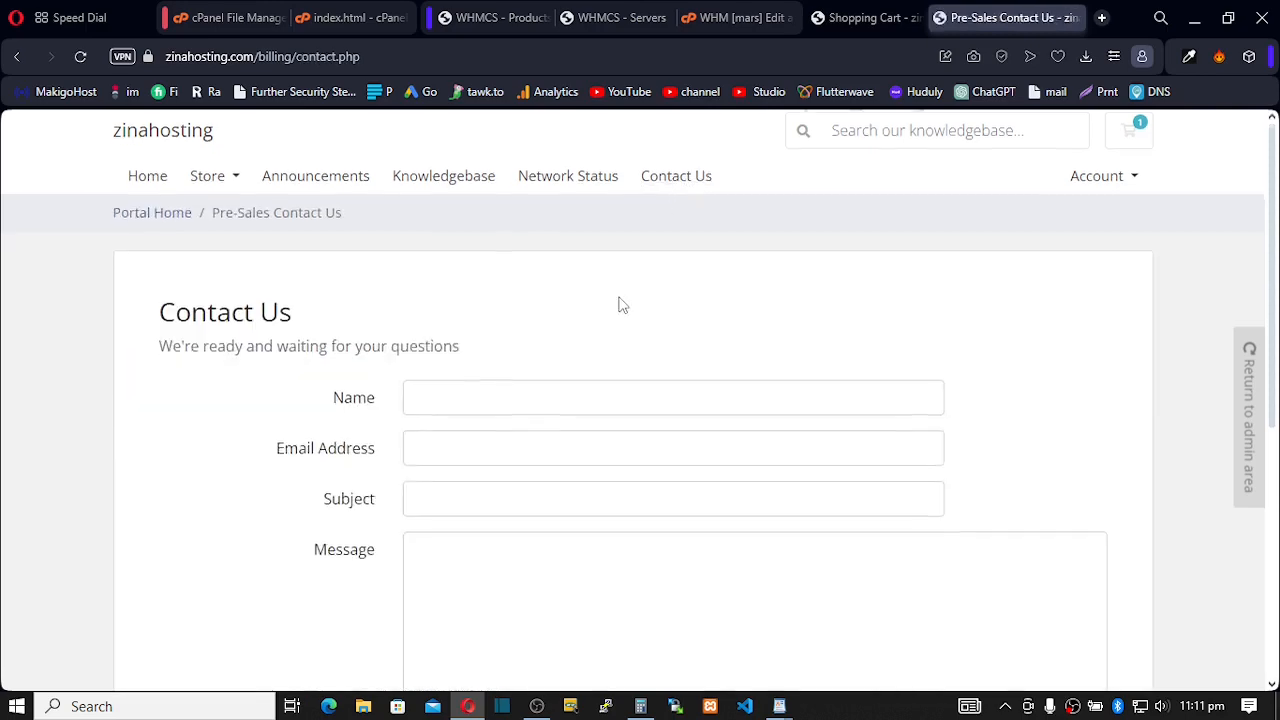
{"action": "scroll", "coordinate": [580, 300], "scroll_direction": "down", "scroll_amount": 3}
{"action": "scroll", "coordinate": [543, 300], "scroll_direction": "up", "scroll_amount": 3}
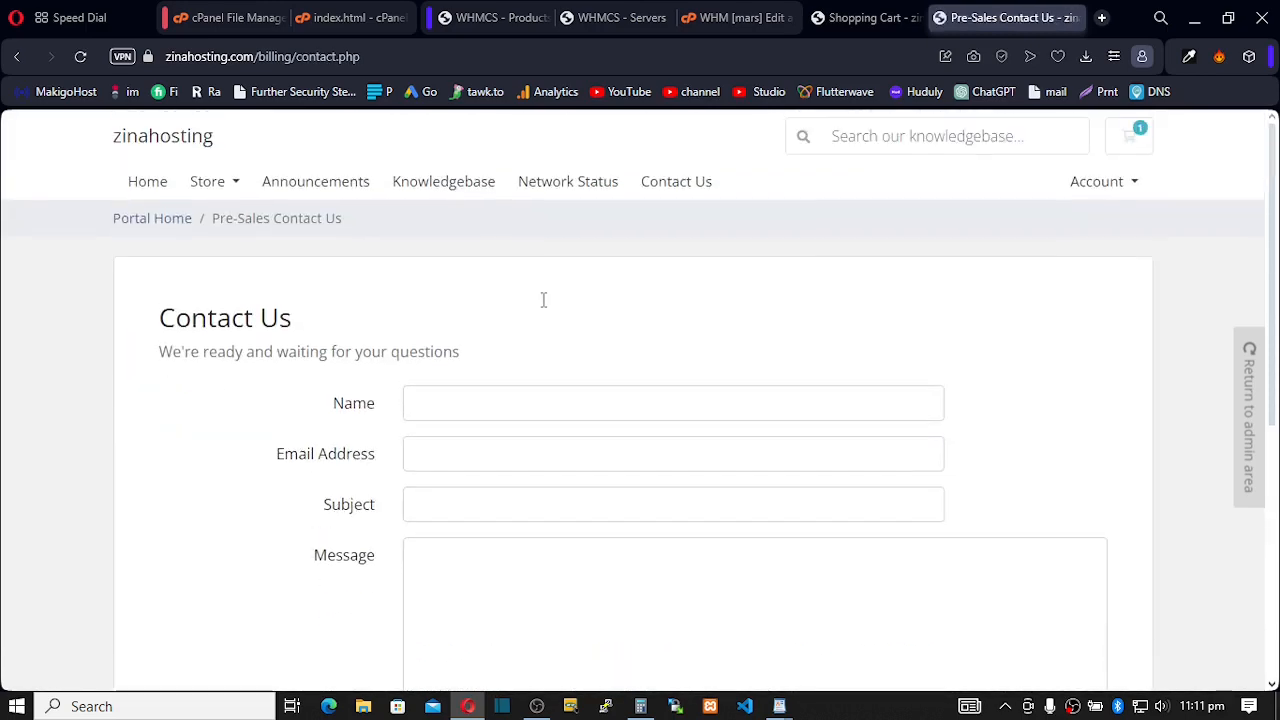
{"action": "scroll", "coordinate": [540, 285], "scroll_direction": "down", "scroll_amount": 3}
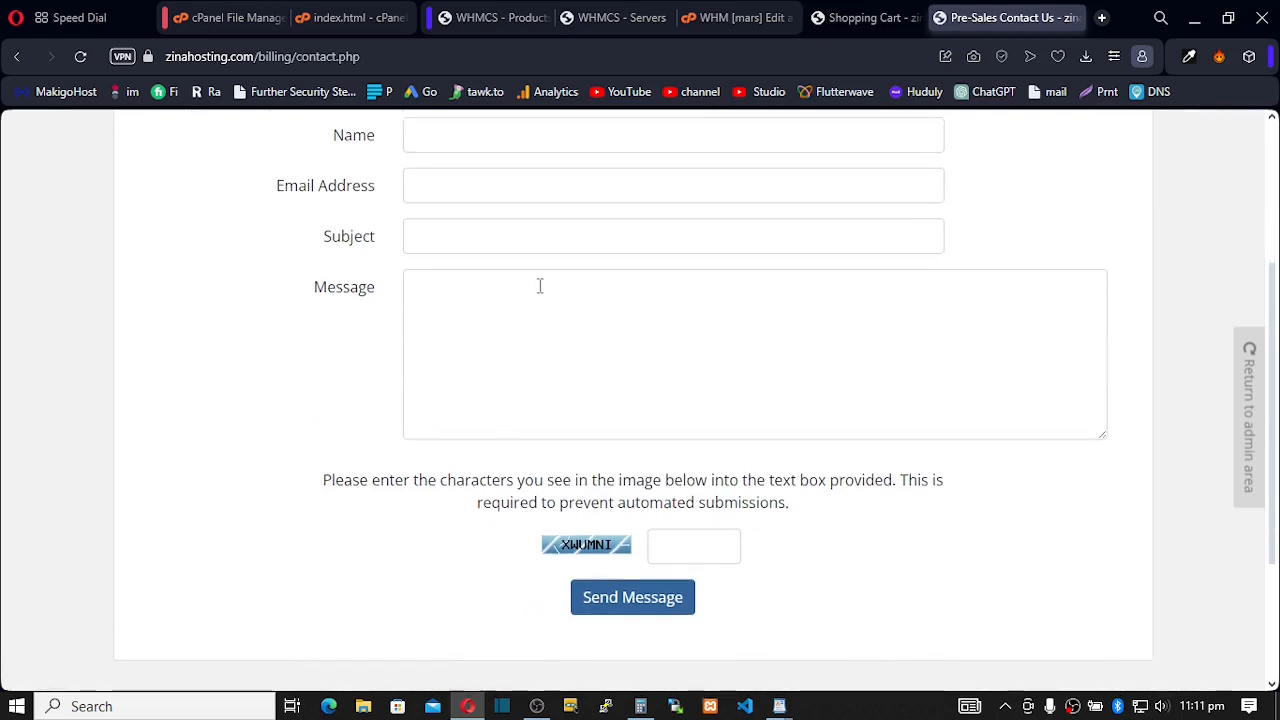
{"action": "scroll", "coordinate": [538, 285], "scroll_direction": "up", "scroll_amount": 2}
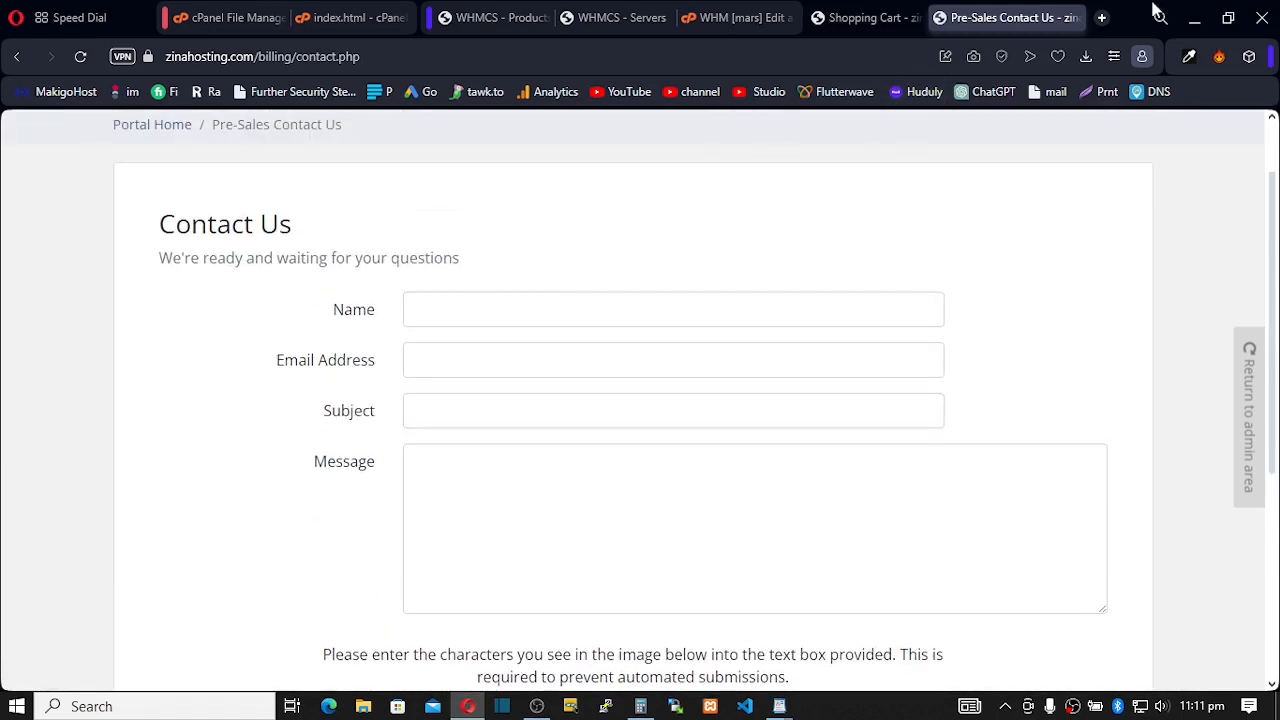
Step: Open the MakigoHost website in a new tab and look over the ticket form reached through its Contact Sales link
{"action": "left_click", "coordinate": [1100, 19]}
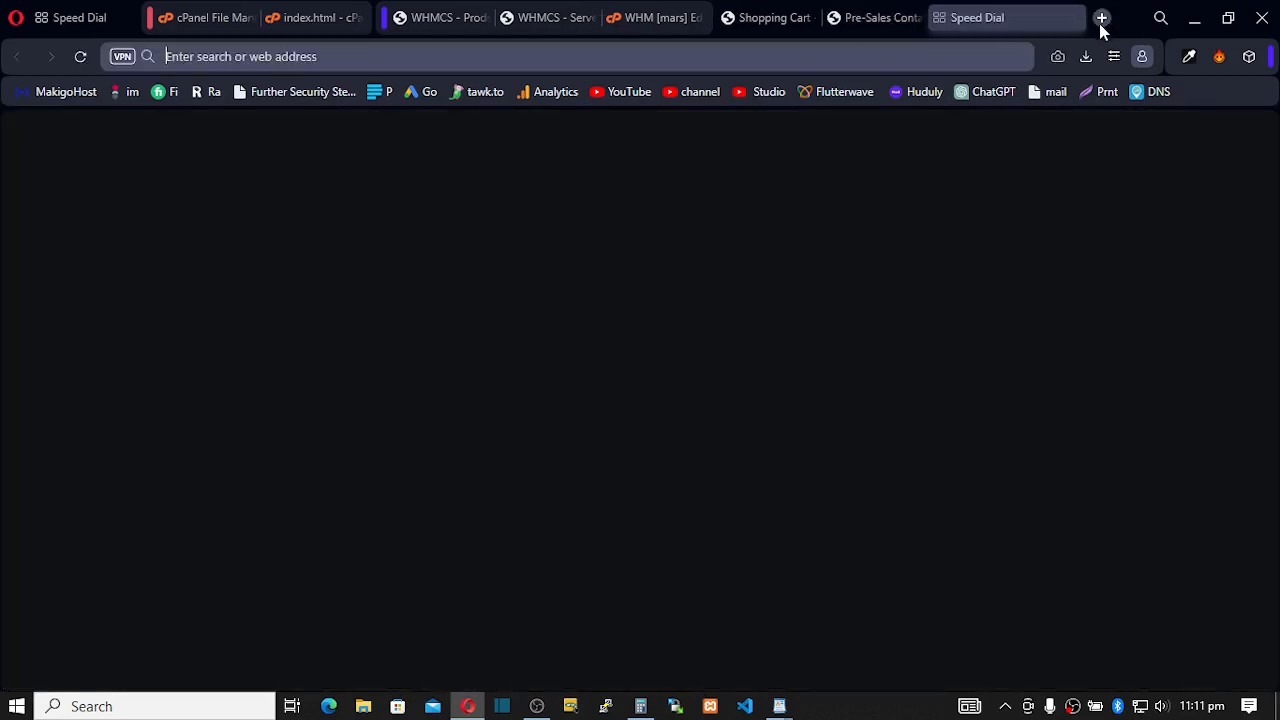
{"action": "left_click", "coordinate": [53, 99]}
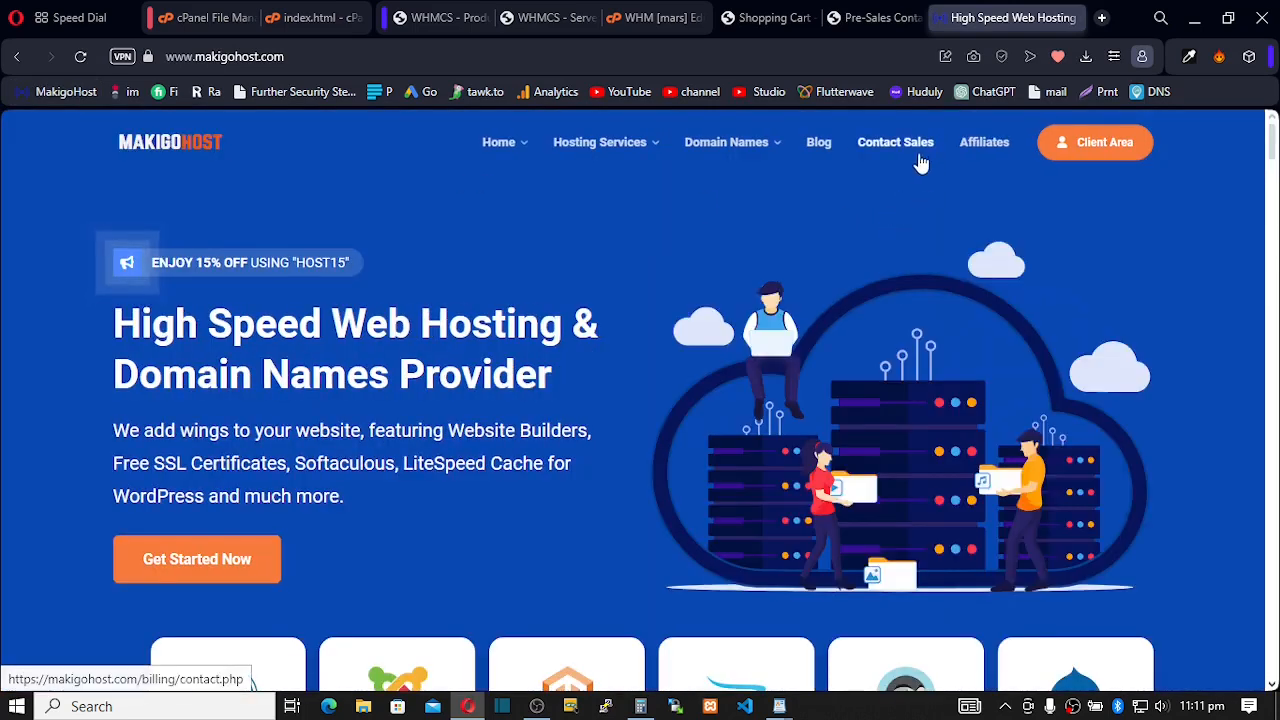
{"action": "left_click", "coordinate": [896, 155]}
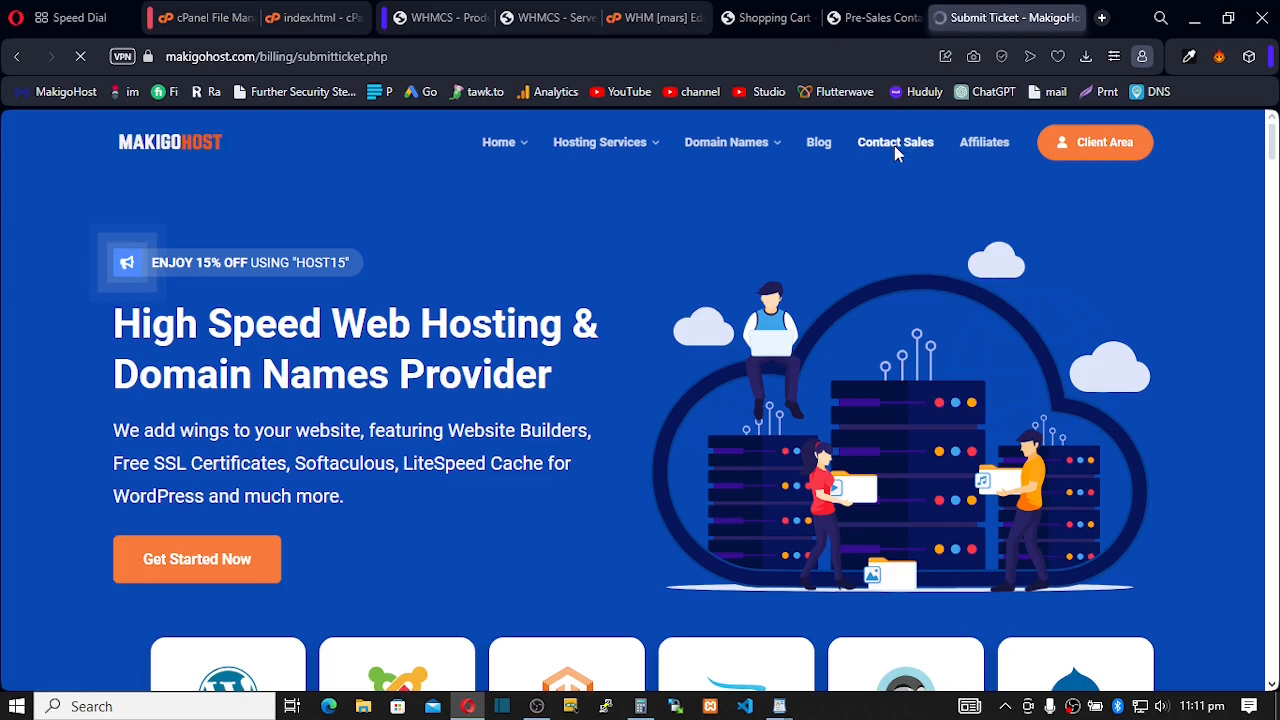
{"action": "scroll", "coordinate": [578, 385], "scroll_direction": "down", "scroll_amount": 3}
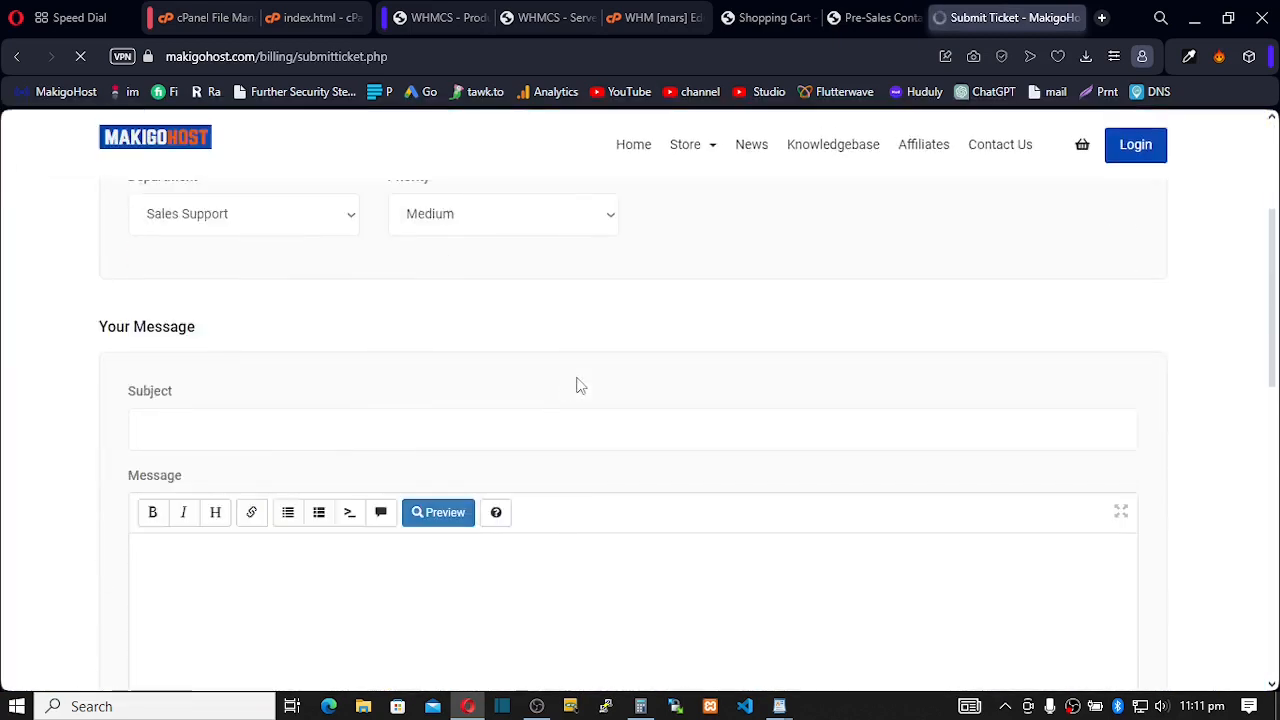
{"action": "scroll", "coordinate": [578, 385], "scroll_direction": "up", "scroll_amount": 2}
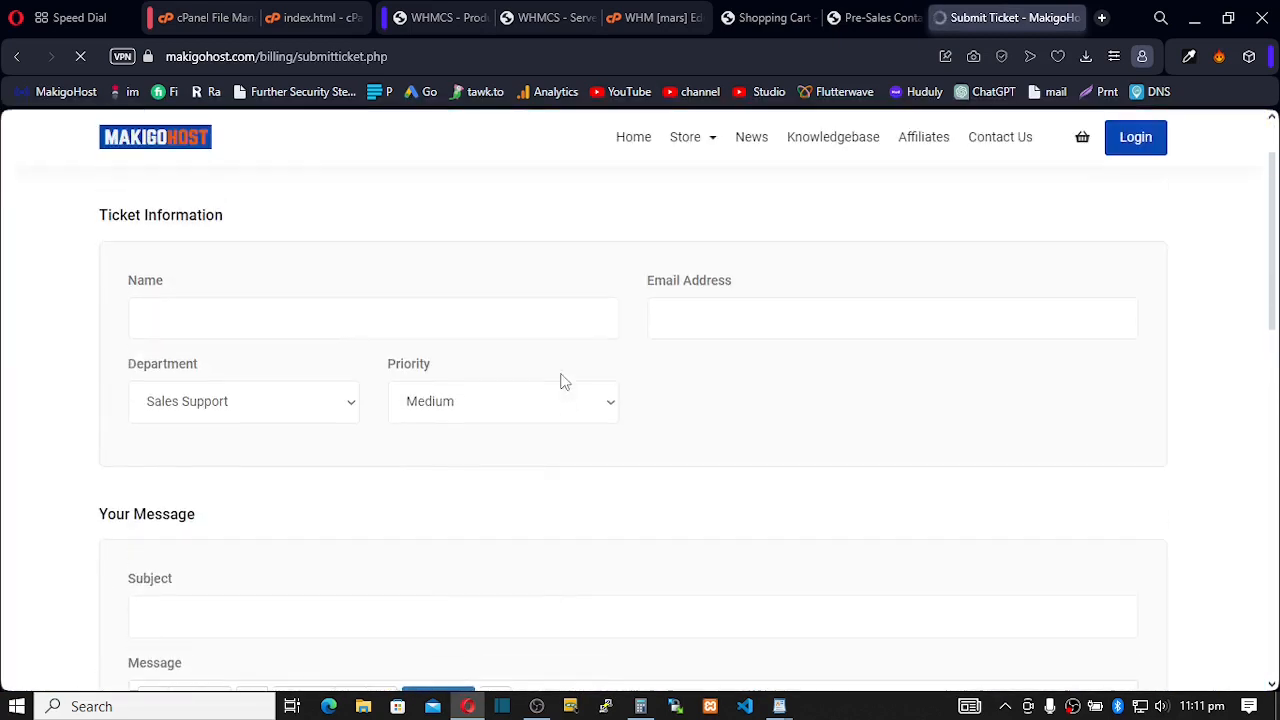
Step: Examine the Department choices in the Ticket Information section of MakigoHost's submit ticket form
{"action": "left_click", "coordinate": [349, 405]}
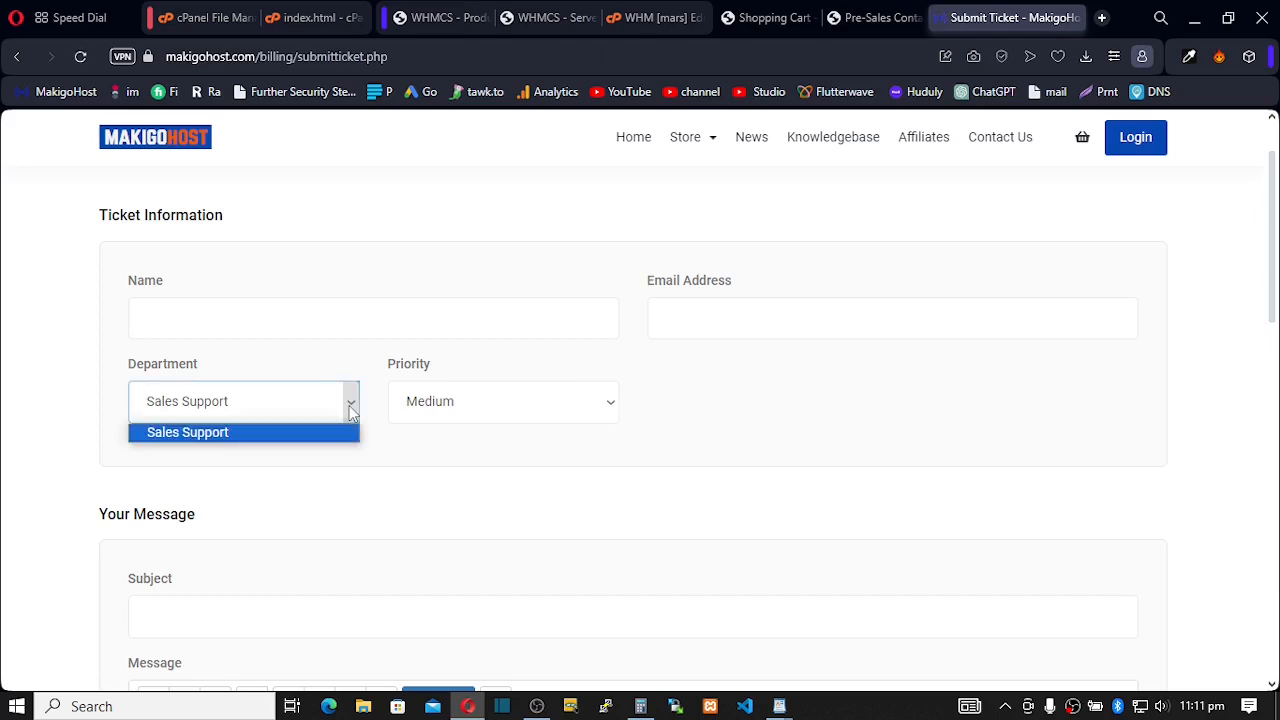
{"action": "left_click", "coordinate": [349, 405]}
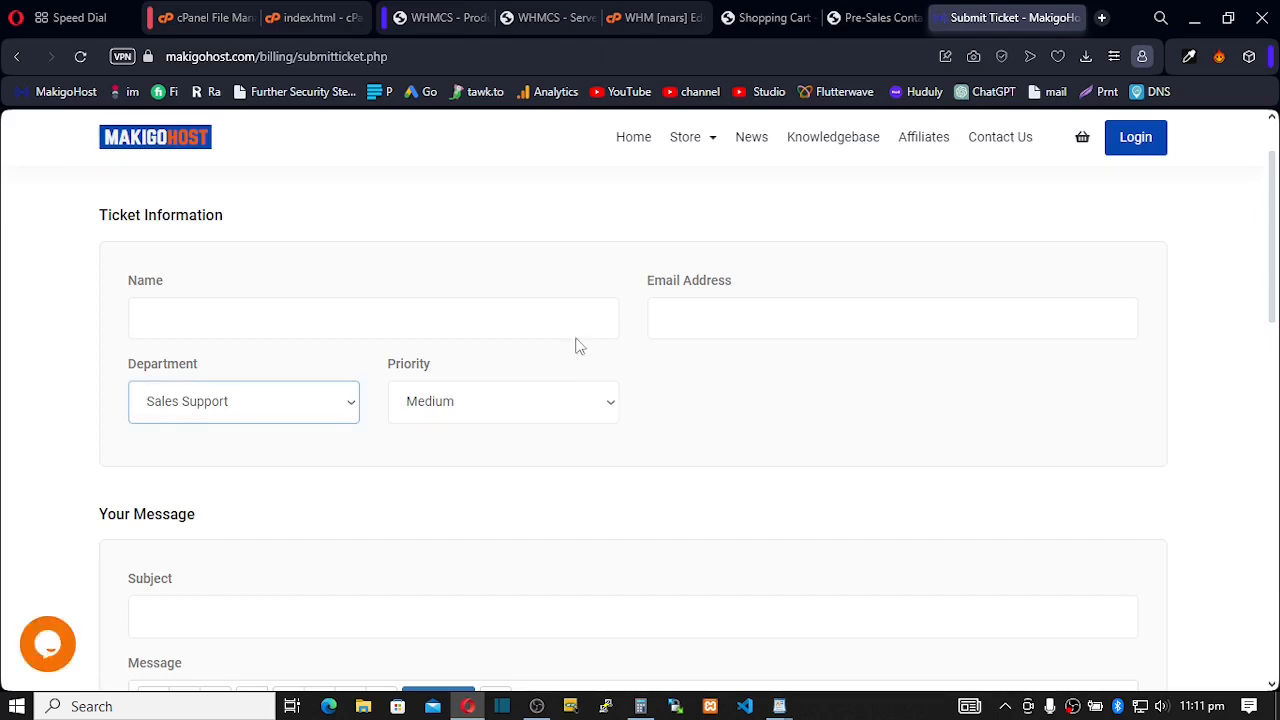
{"action": "scroll", "coordinate": [580, 347], "scroll_direction": "up", "scroll_amount": 1}
{"action": "scroll", "coordinate": [389, 354], "scroll_direction": "down", "scroll_amount": 2}
{"action": "left_click", "coordinate": [350, 310]}
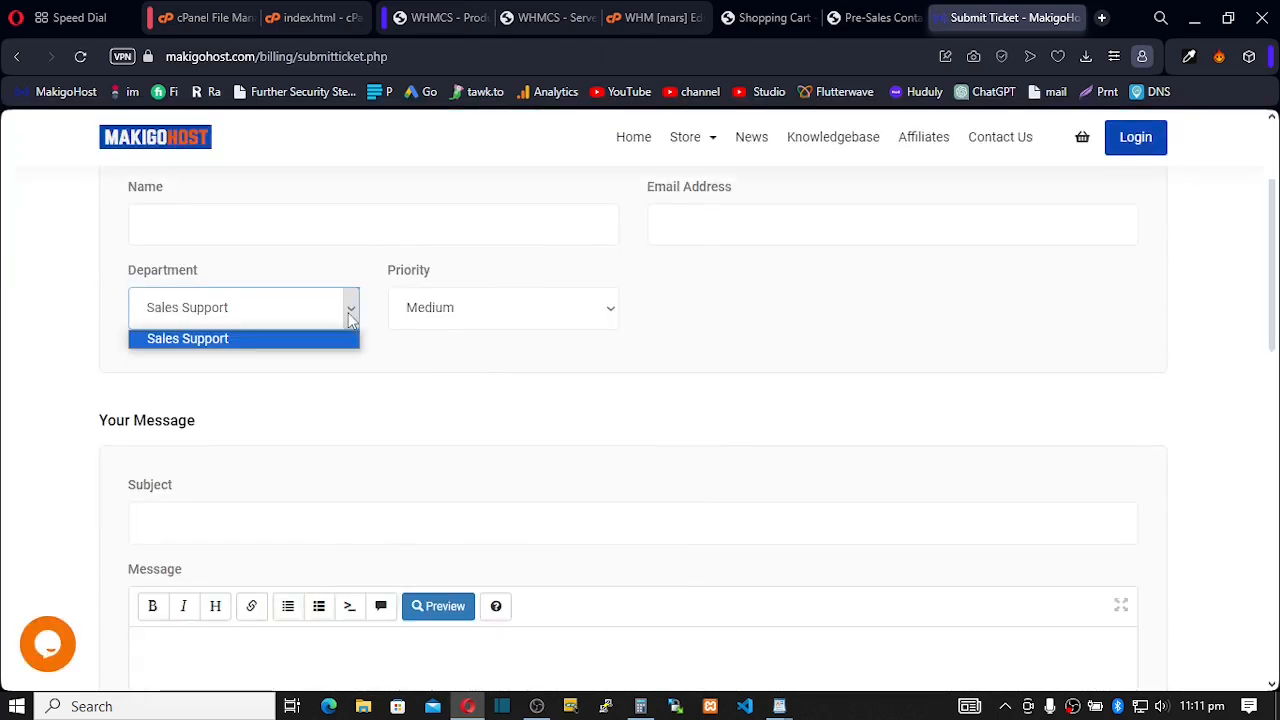
{"action": "left_click", "coordinate": [350, 318]}
{"action": "left_click", "coordinate": [350, 318]}
{"action": "left_click", "coordinate": [350, 318]}
{"action": "left_click", "coordinate": [350, 318]}
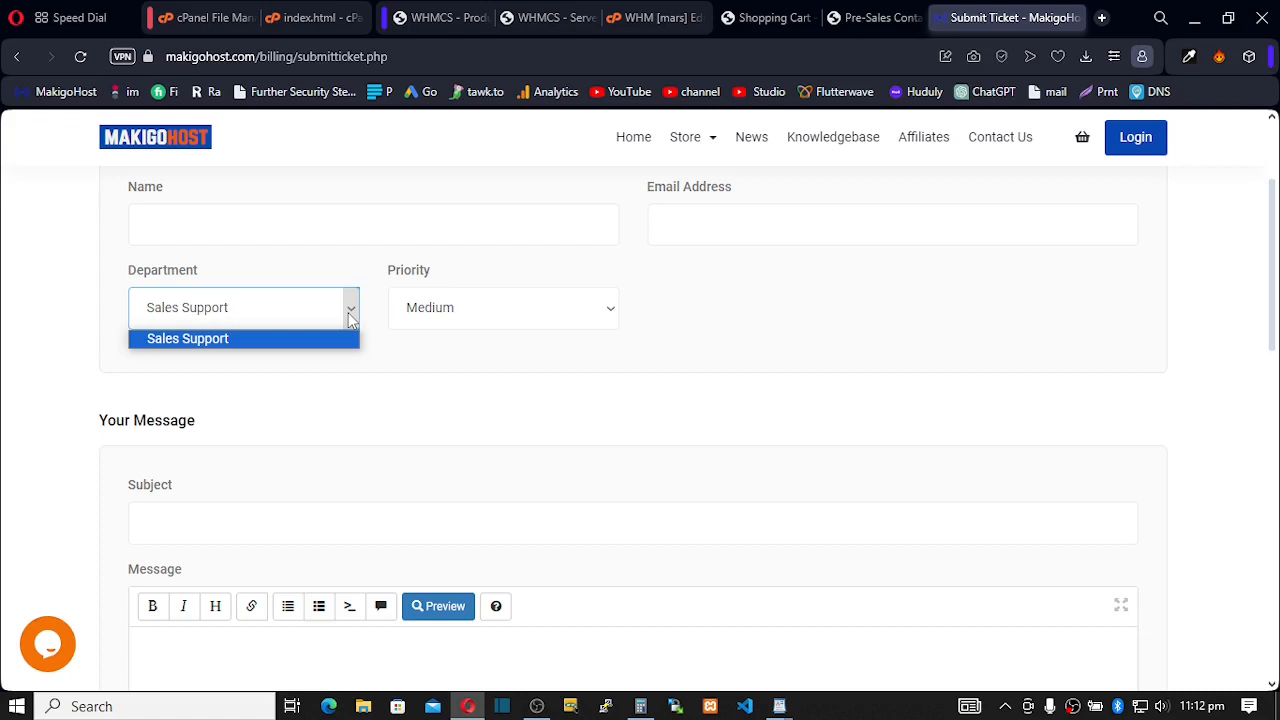